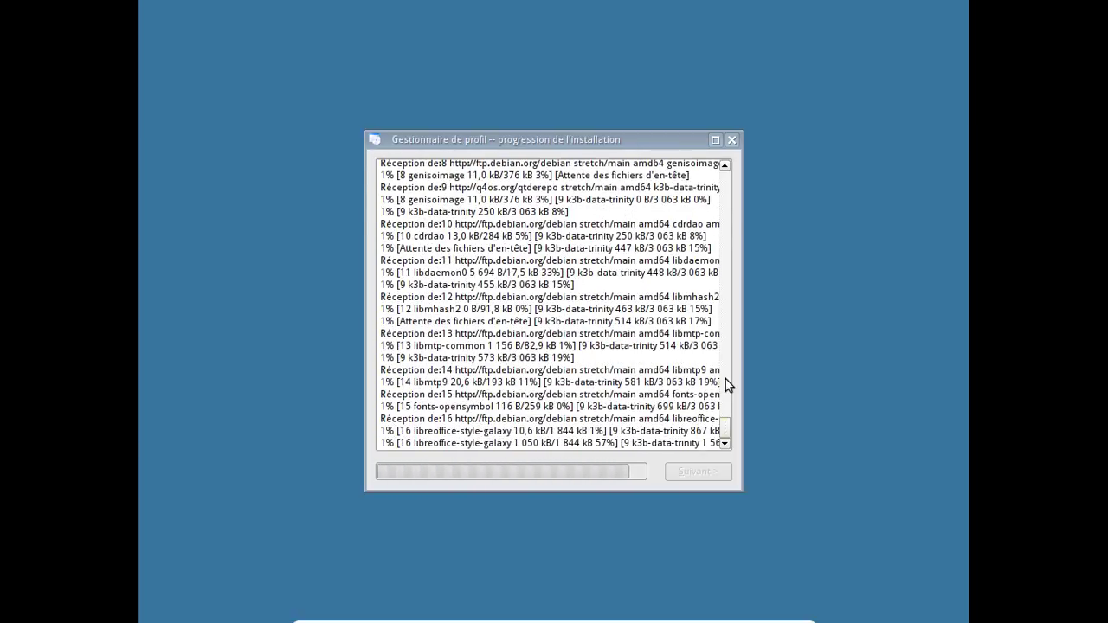
Step: Take the virtual machine out of full screen, move its window beside the webcam view and save the screen recording
key("Control_R+f")
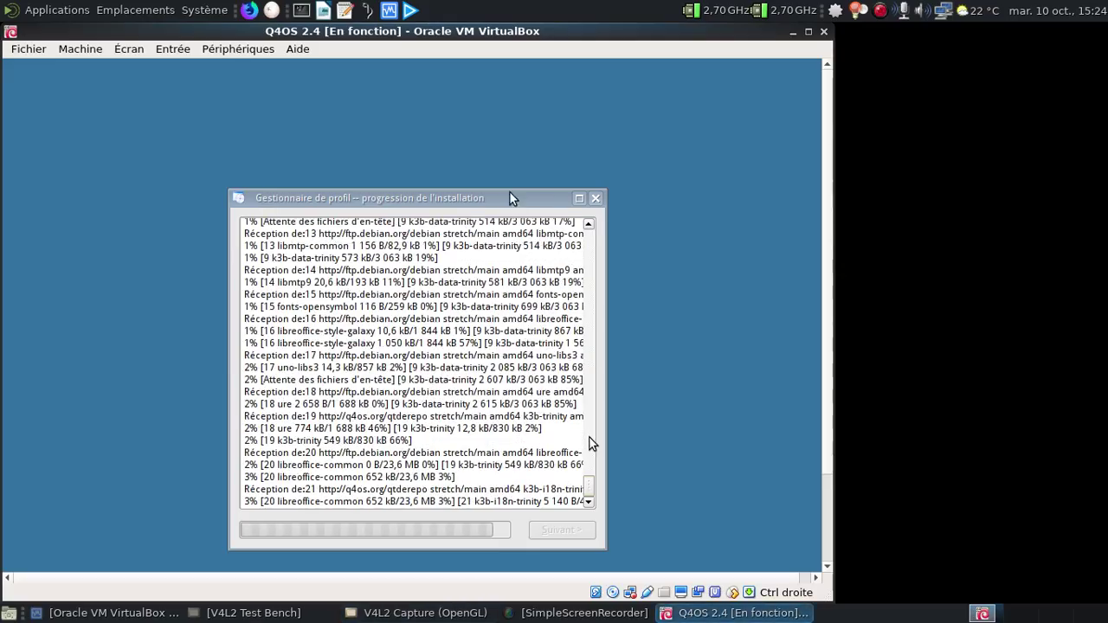
left_click_drag(421, 38, 607, 49)
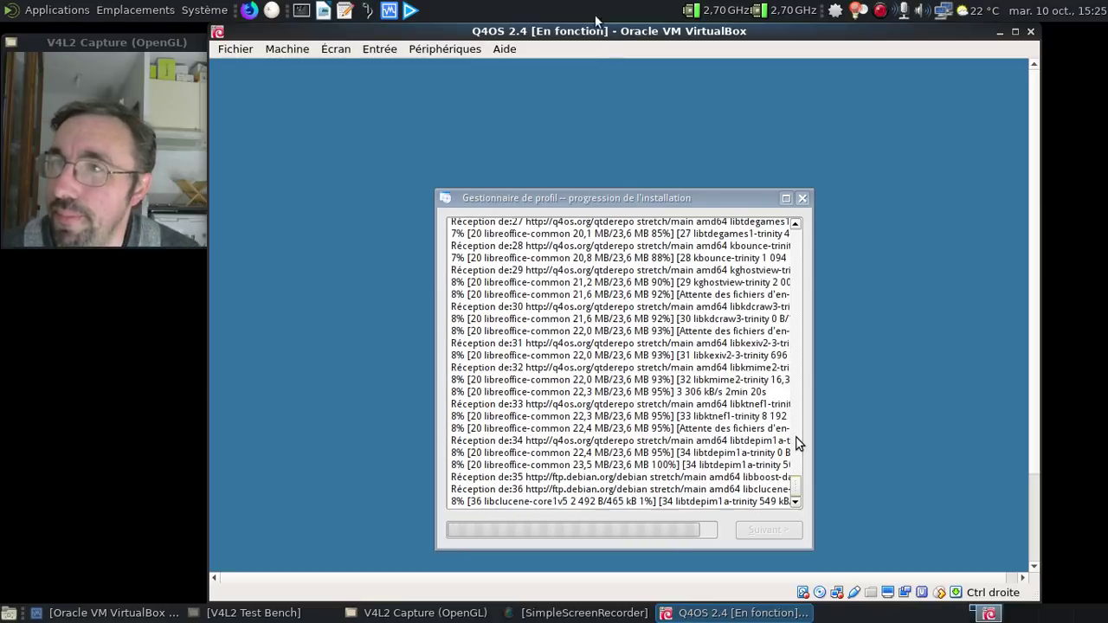
left_click(875, 16)
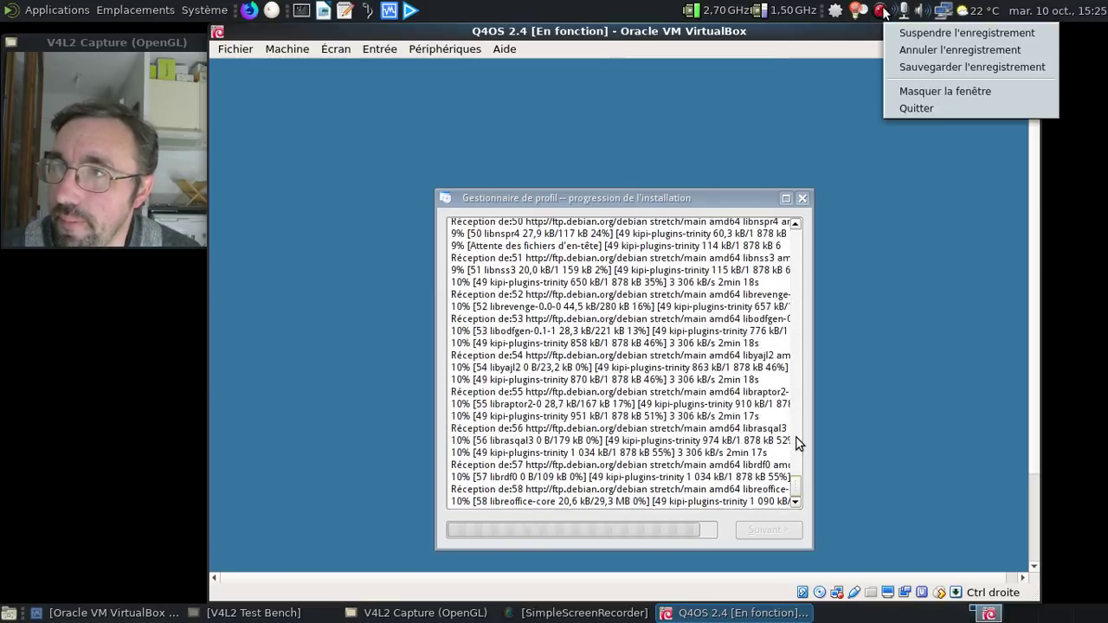
left_click(908, 67)
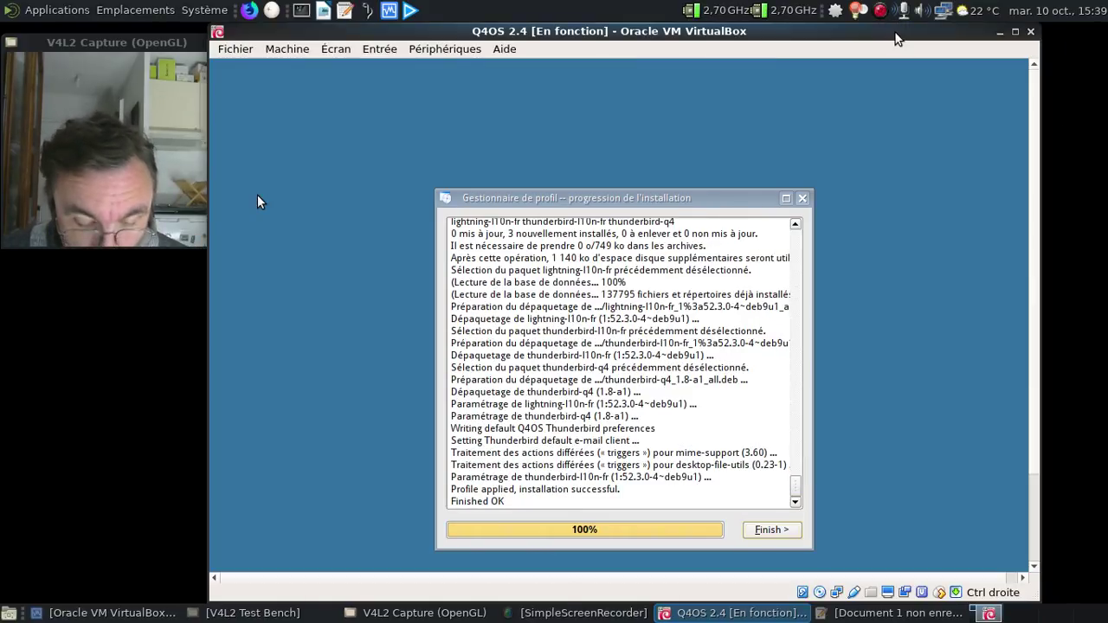
Step: Return the virtual machine to full screen, finish the profile installation and dismiss the Q4OS setup message
key("Control_R+f")
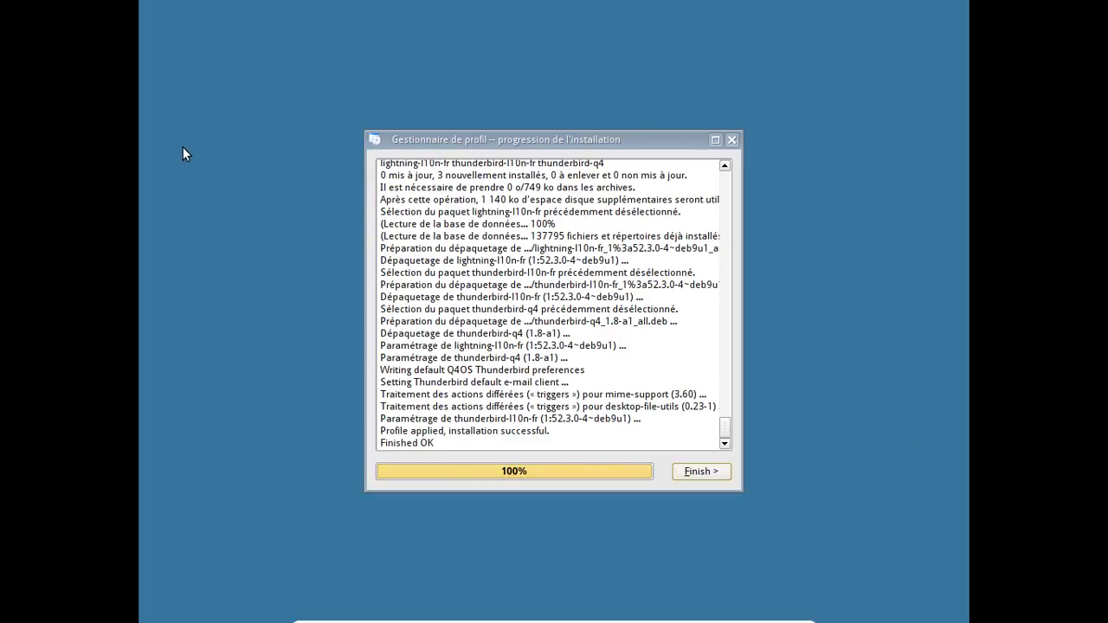
left_click(716, 472)
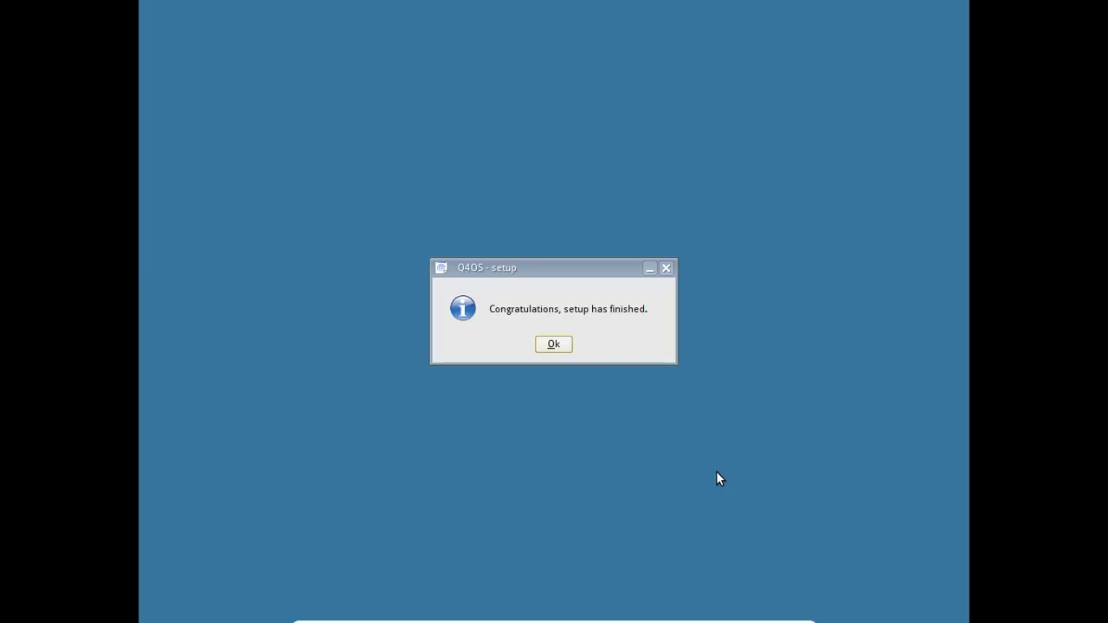
left_click(537, 341)
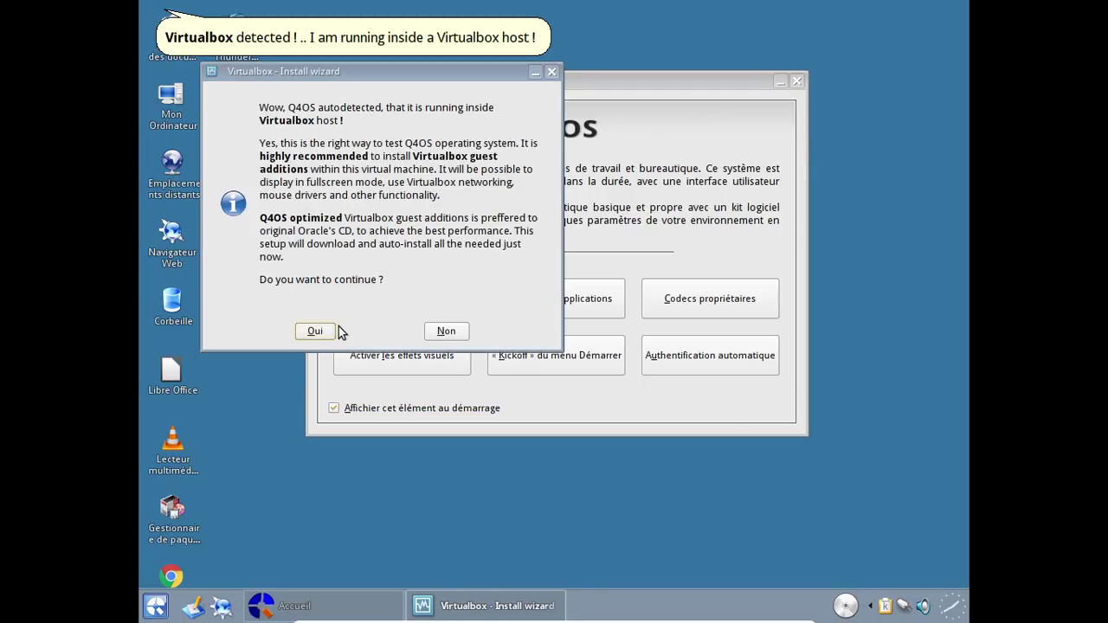
Step: Accept the VirtualBox guest additions offer and start the installation through its setup wizard
left_click(321, 332)
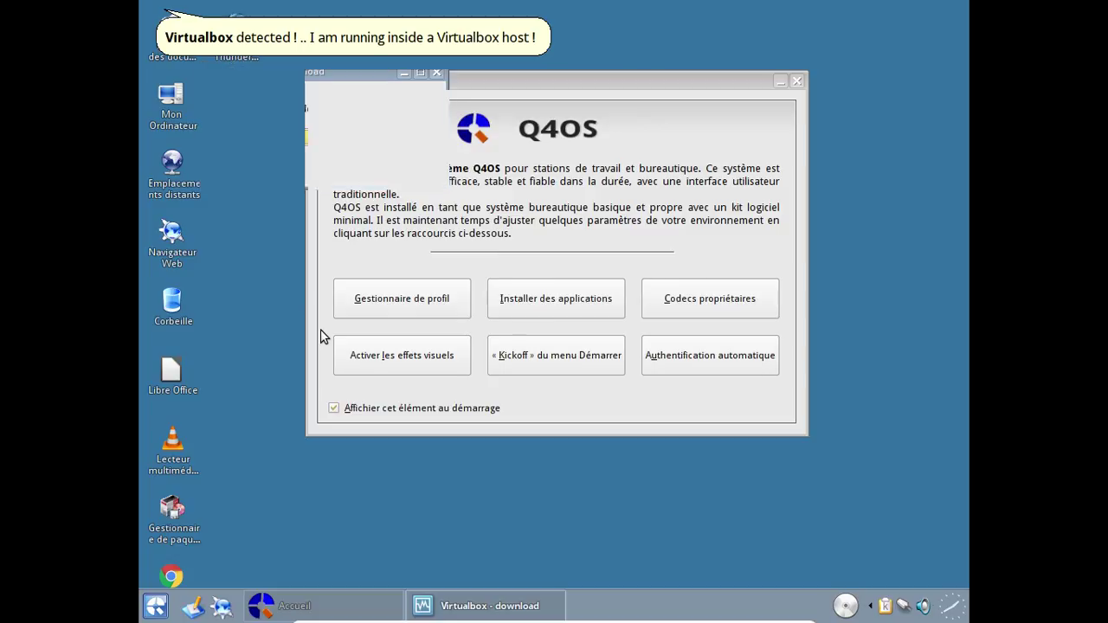
left_click(665, 460)
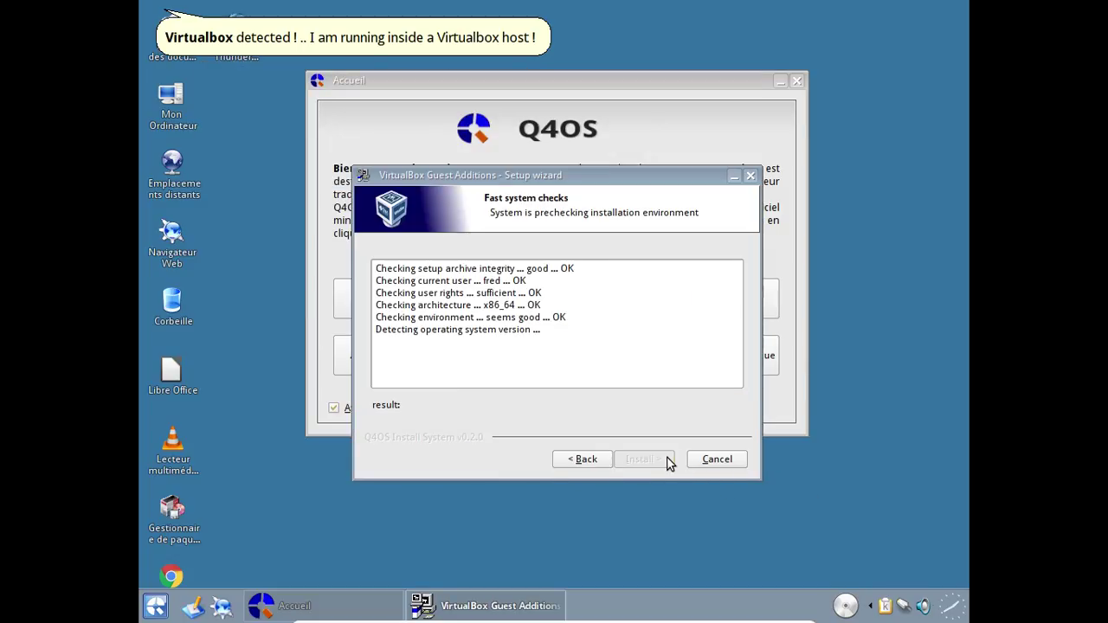
left_click(666, 461)
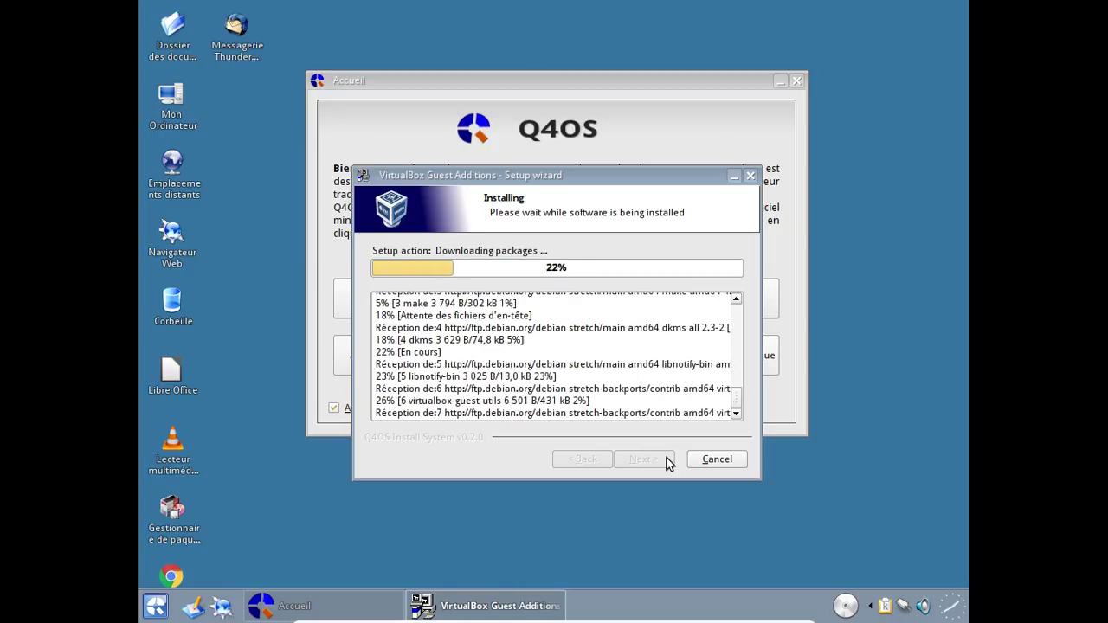
Step: Look through Mon Ordinateur and the personal folder in Konqueror, and close the file manager
left_click(169, 88)
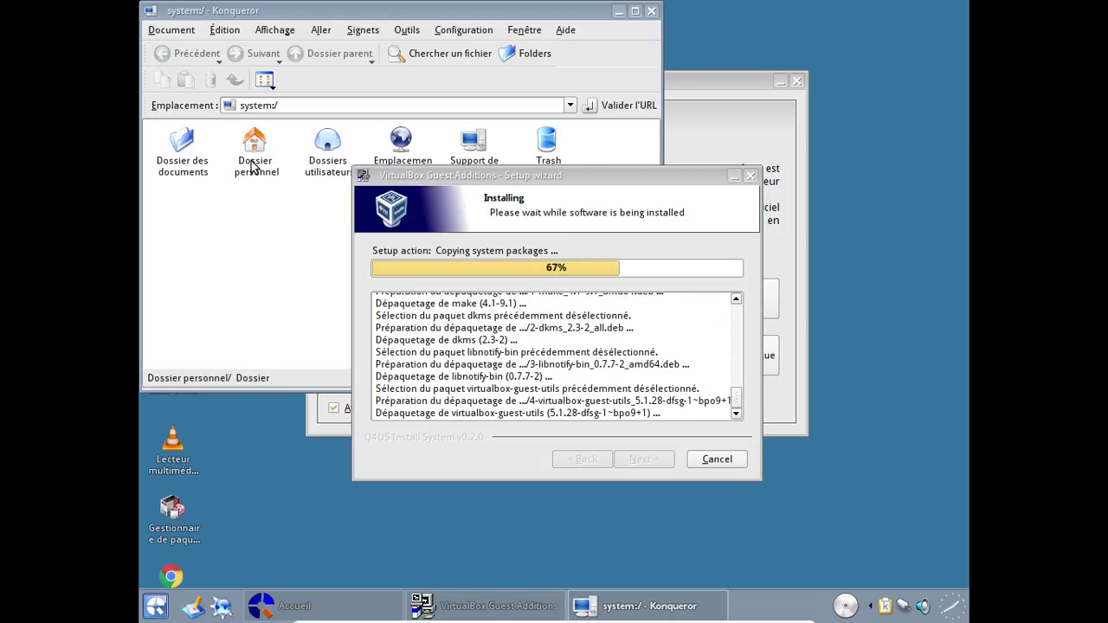
left_click(254, 160)
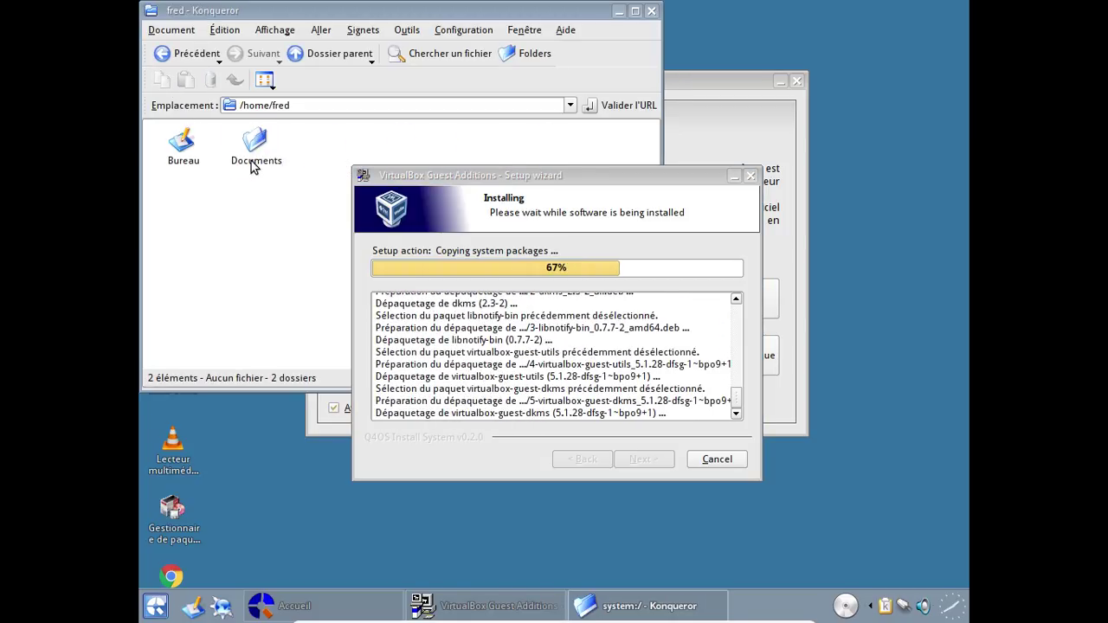
left_click(174, 57)
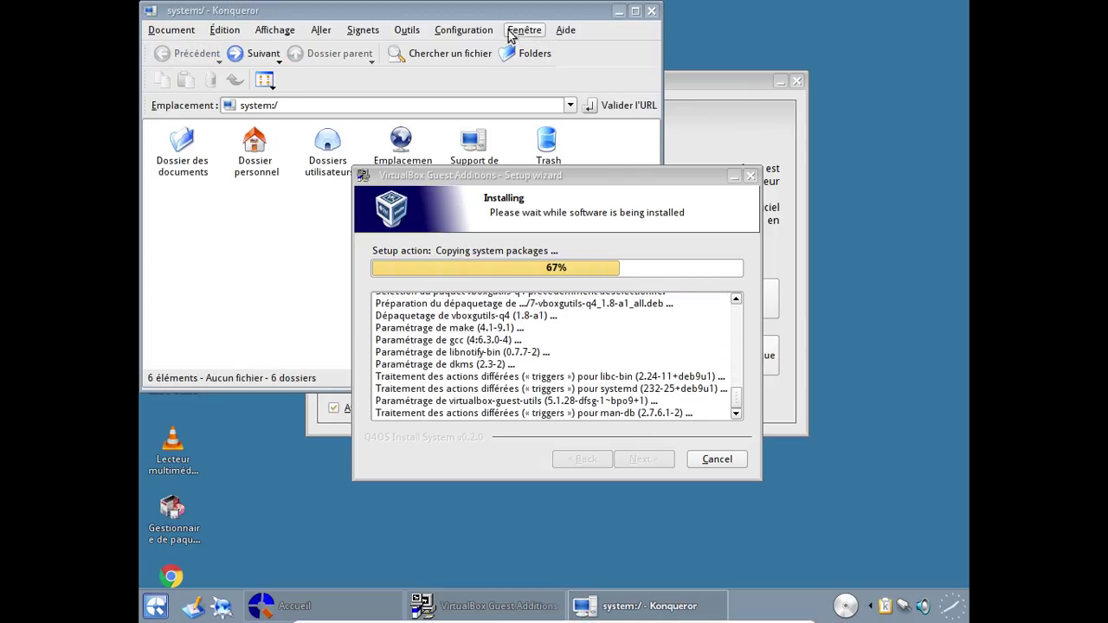
left_click(650, 11)
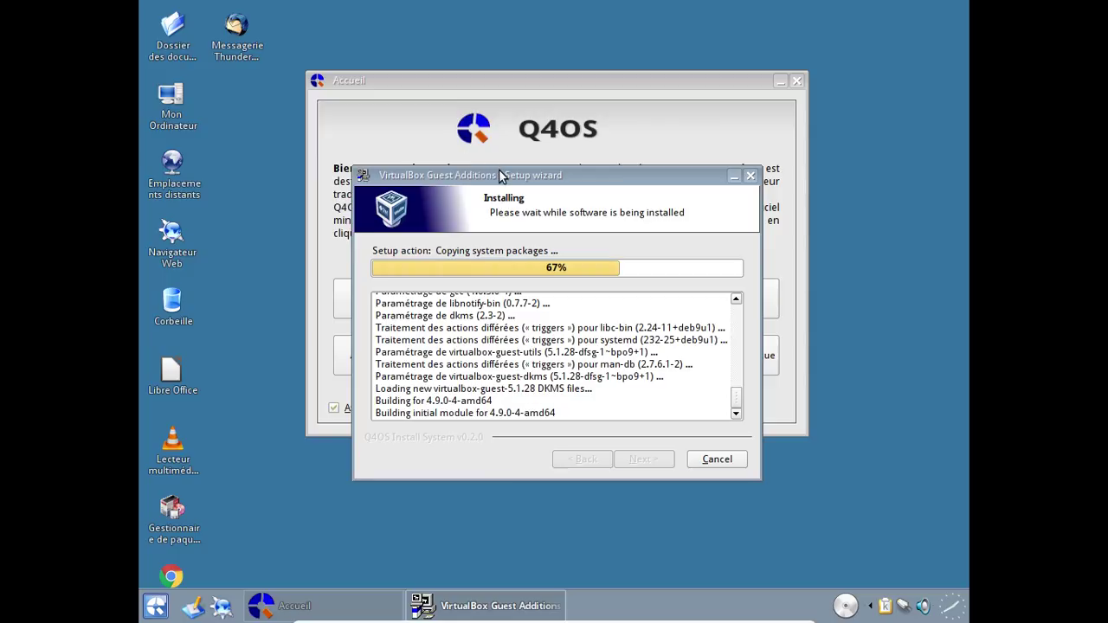
Step: Move the Guest Additions wizard aside to examine the Accueil window's options, including Activer les effets visuels, and bring the wizard back
left_click_drag(499, 174, 521, 473)
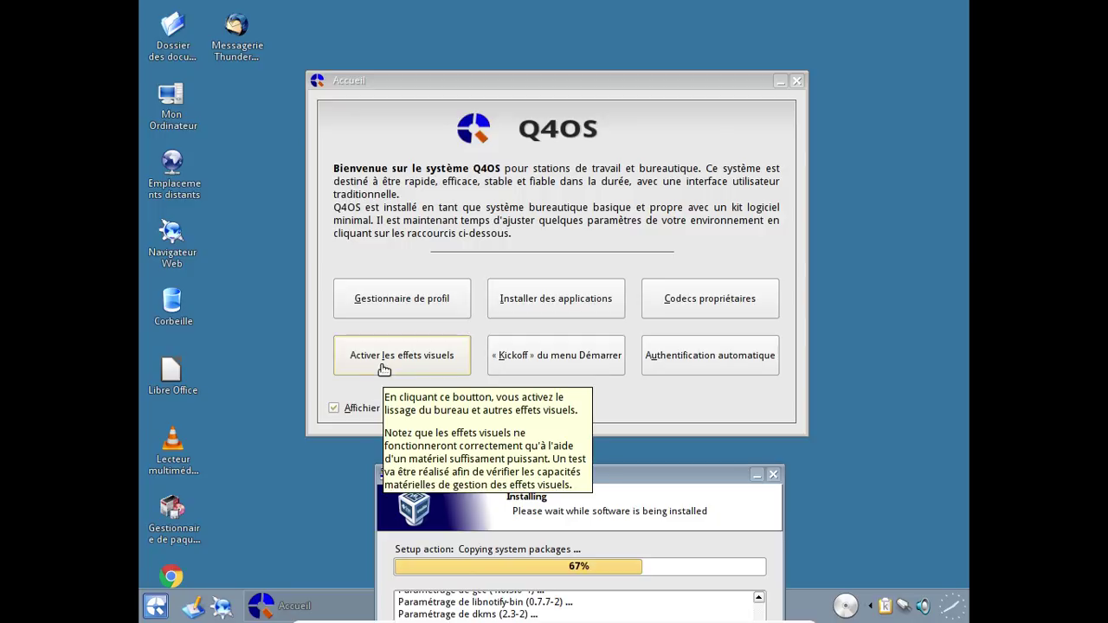
left_click_drag(561, 478, 607, 212)
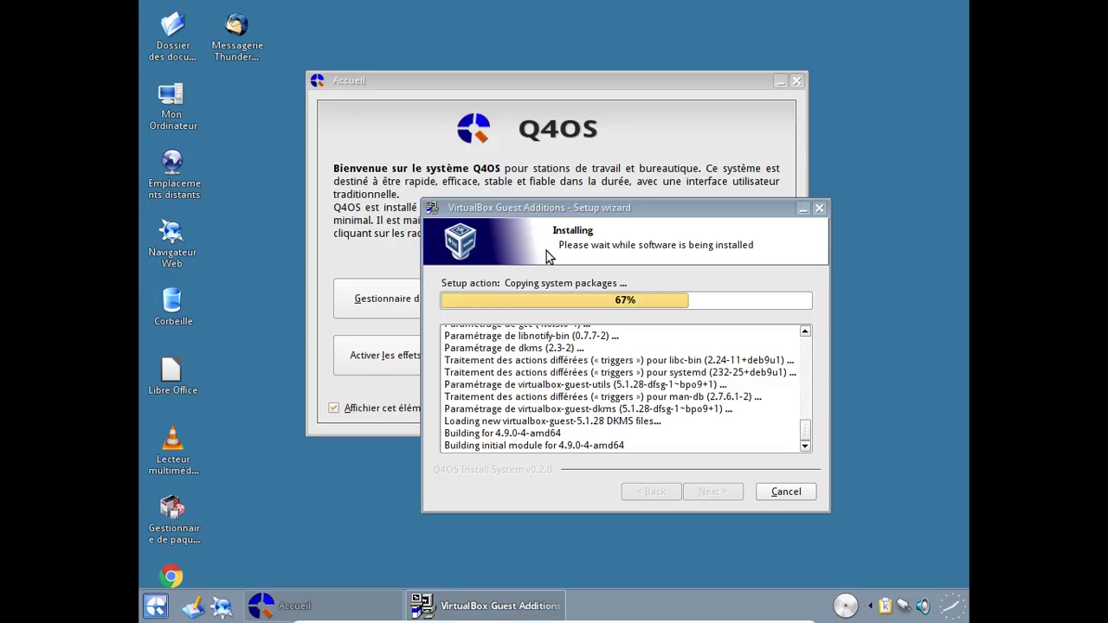
left_click_drag(551, 210, 478, 177)
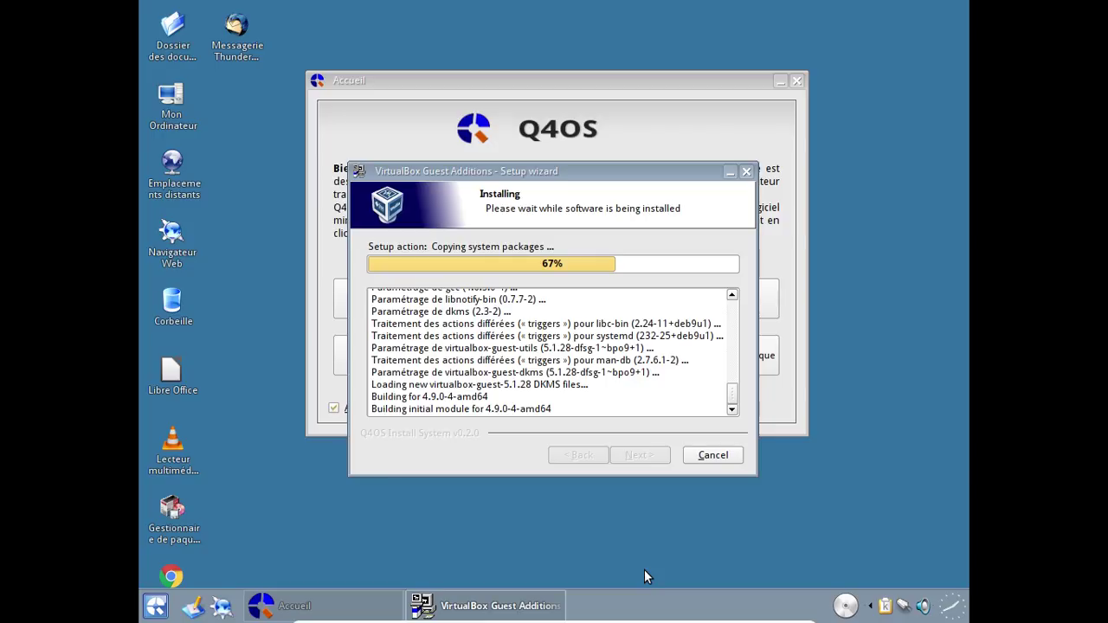
Step: Launch the VLC media player, move its windows clear of the wizard and accept the privacy dialog with metadata network access allowed
left_click(181, 470)
left_click(181, 470)
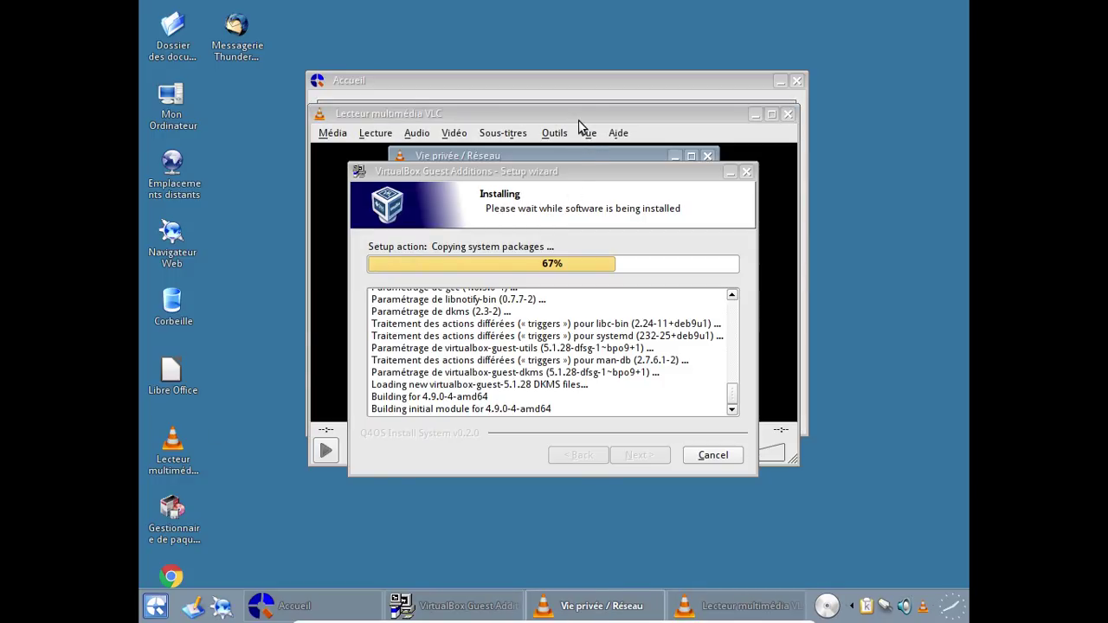
left_click_drag(573, 115, 647, 429)
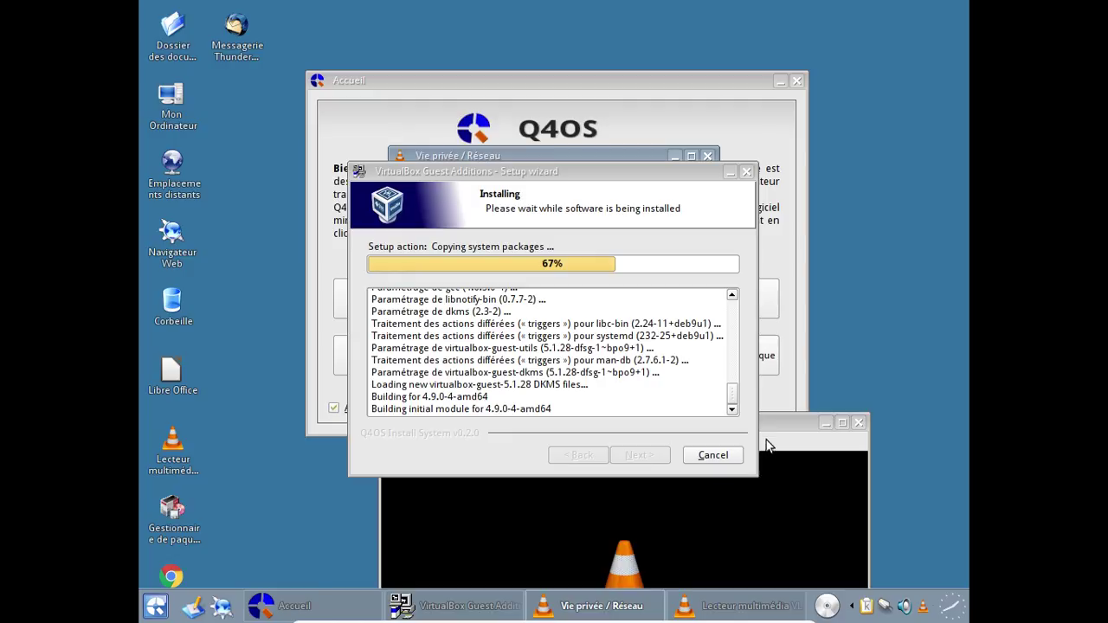
left_click_drag(767, 425, 773, 181)
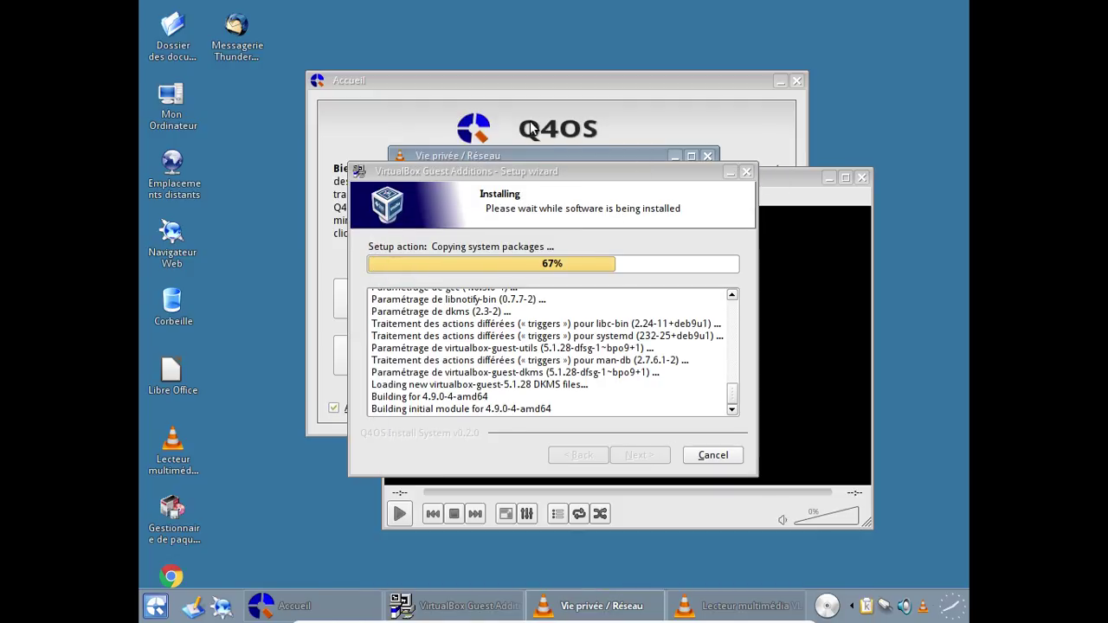
left_click_drag(536, 156, 750, 183)
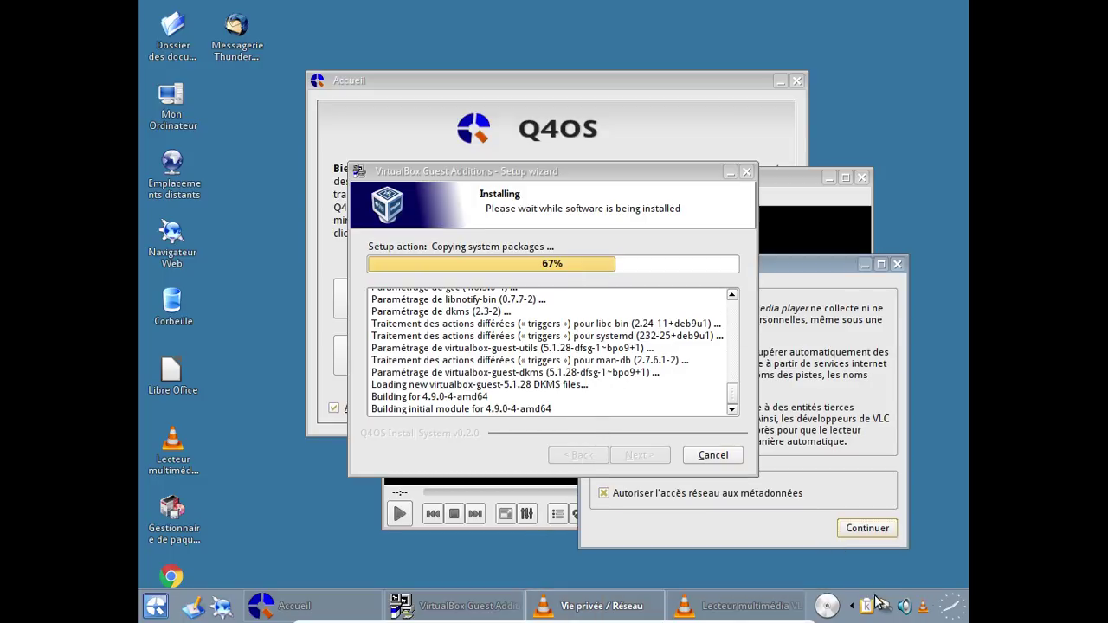
left_click(864, 528)
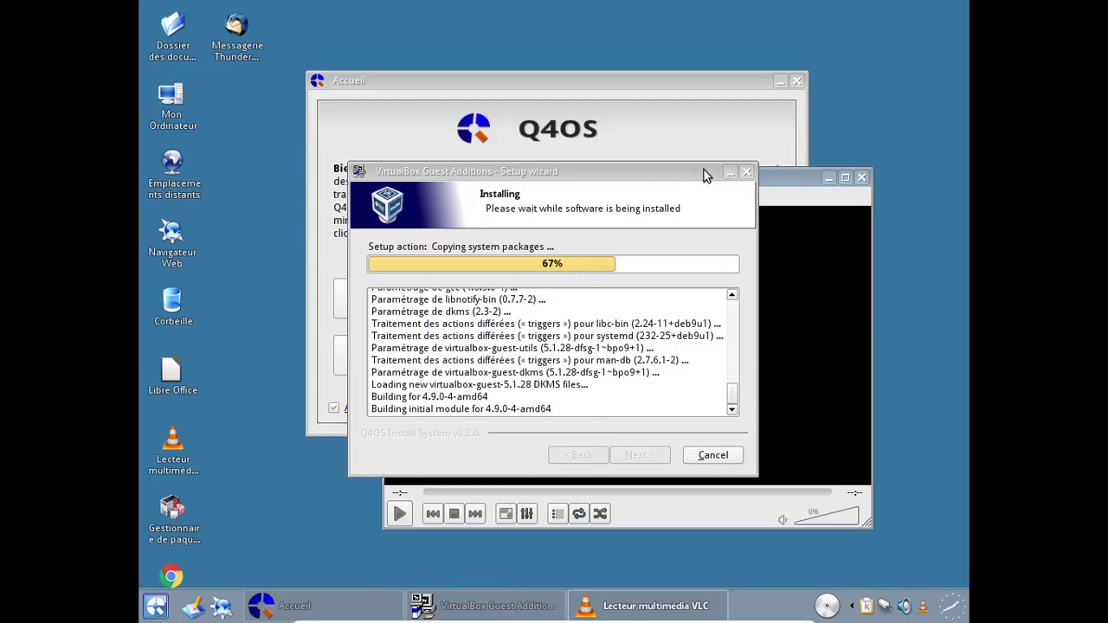
Step: Open VLC's À propos window, uncover it to check the player's version, and close it
left_click_drag(781, 176, 730, 516)
left_click(642, 535)
left_click(669, 571)
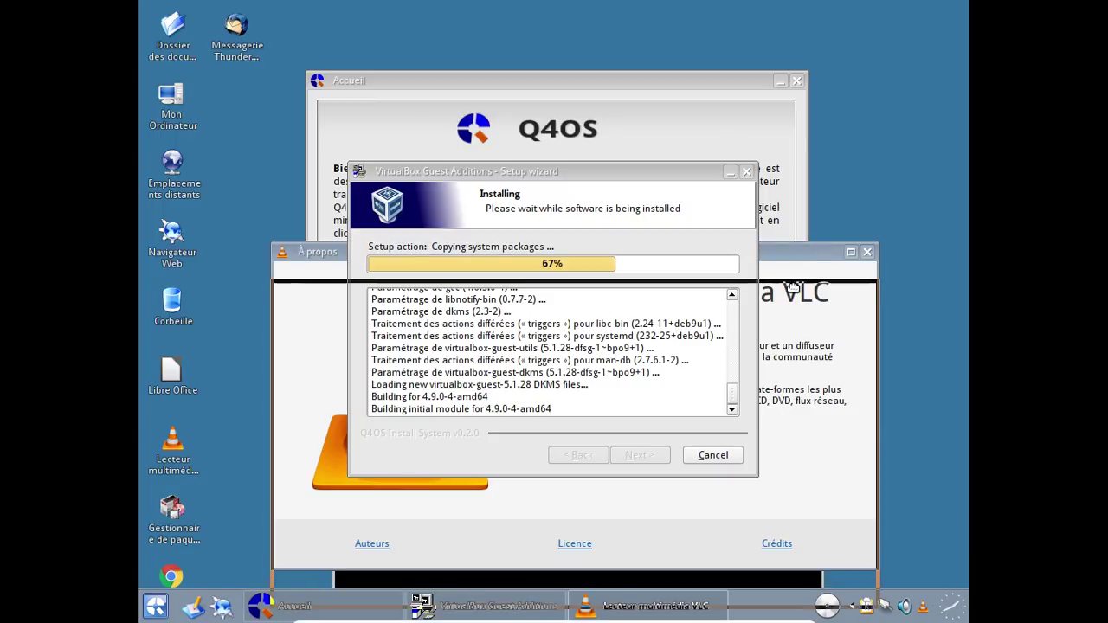
left_click_drag(608, 182, 390, 123)
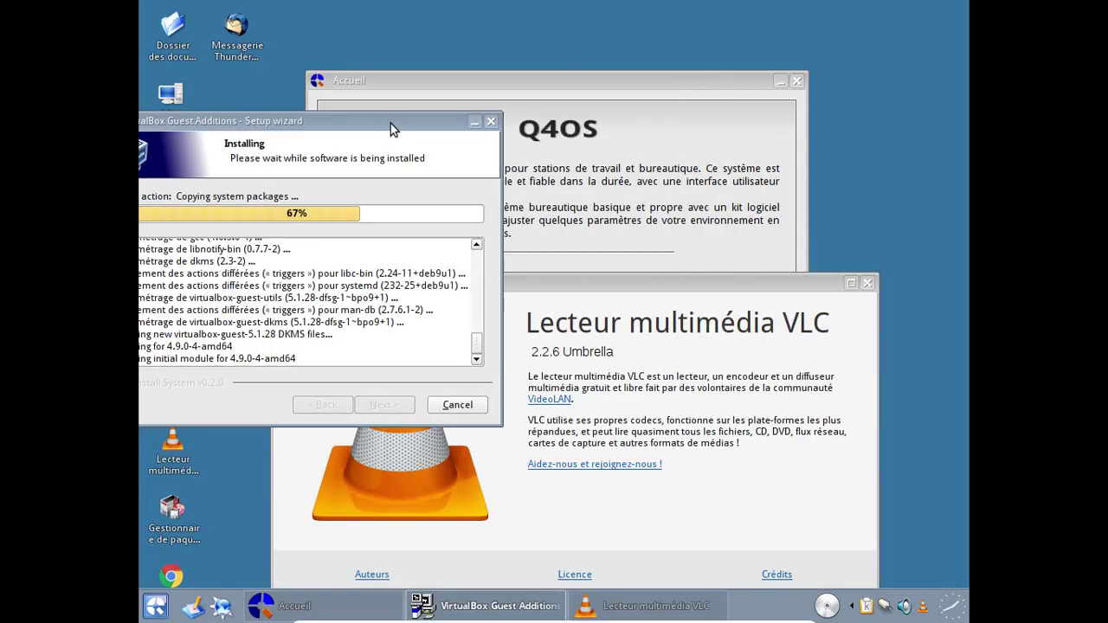
left_click(868, 284)
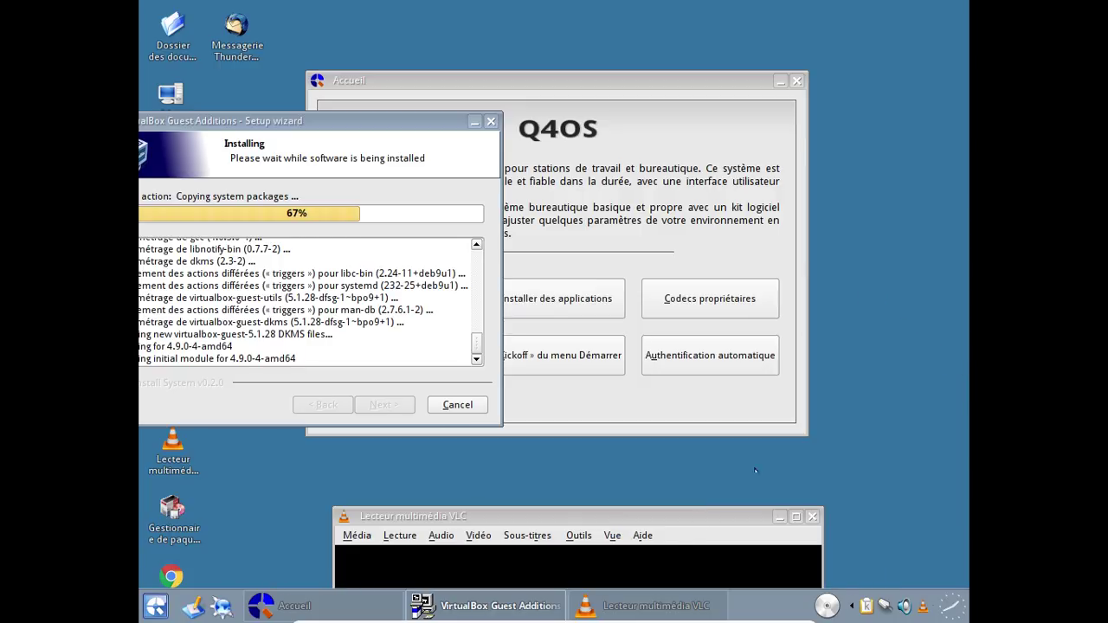
Step: Close the VLC player and move the Guest Additions wizard fully back into view
left_click(651, 535)
left_click(643, 517)
mouse_move(643, 518)
left_mouse_down()
mouse_move(706, 62)
mouse_move(713, 130)
left_mouse_up()
left_click(882, 132)
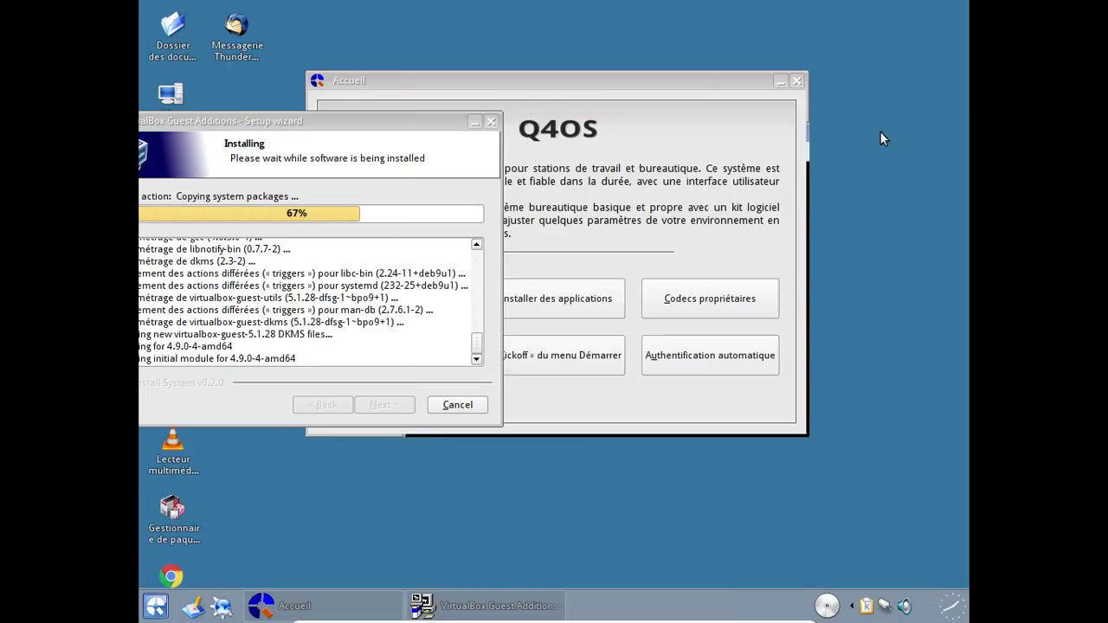
left_click_drag(239, 126, 568, 174)
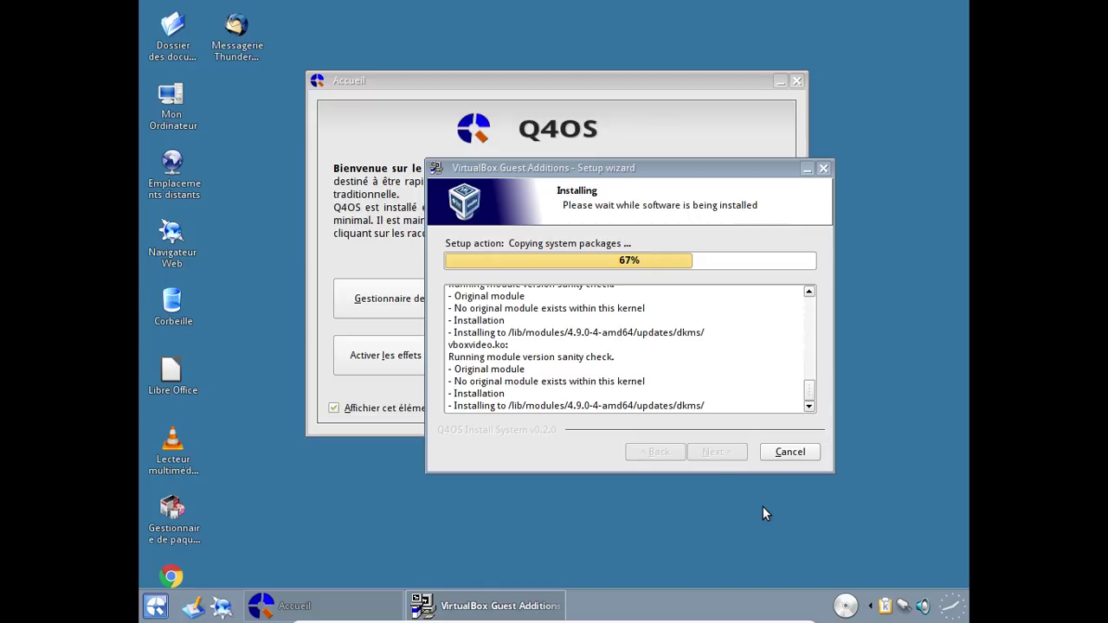
Step: Examine the start menu and its Applications categories, and close the menu
left_click(156, 604)
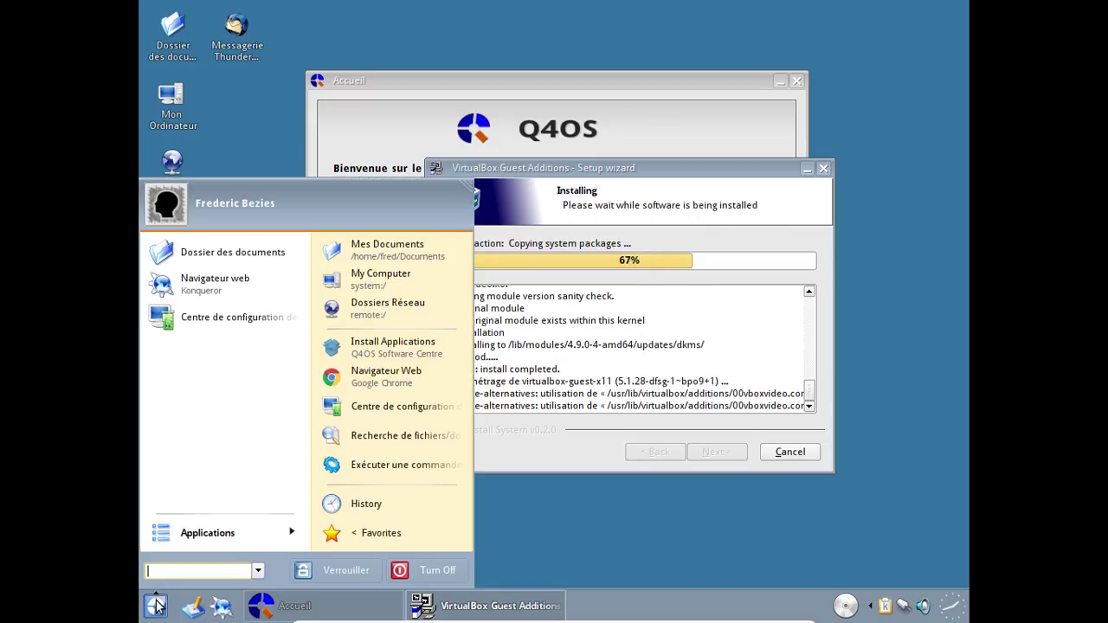
left_click(192, 545)
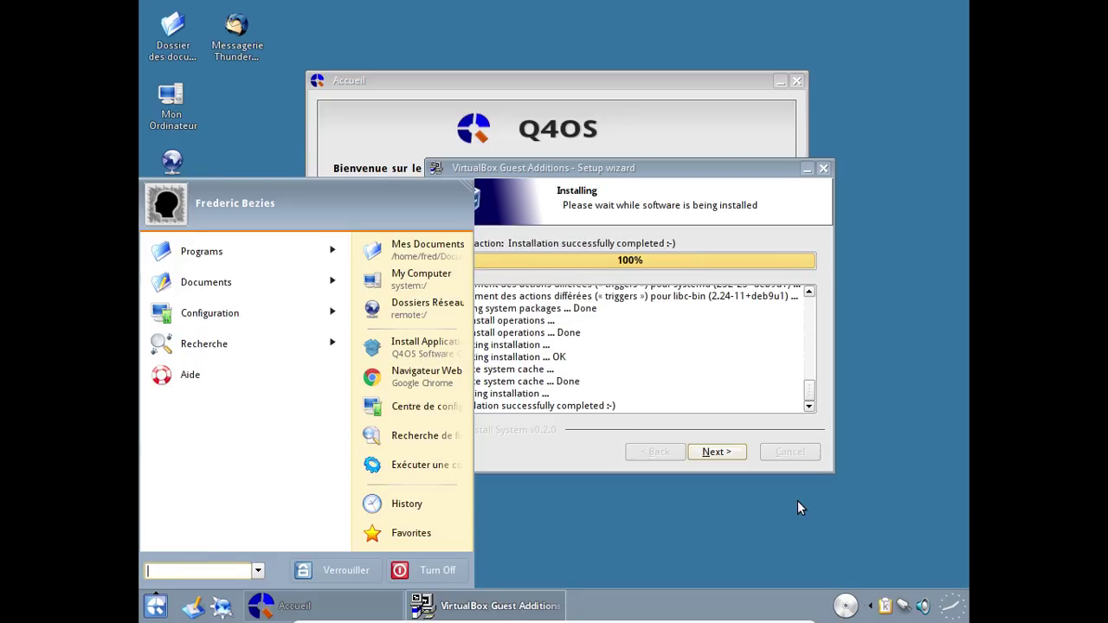
left_click(798, 501)
Step: Complete the VirtualBox Guest Additions wizard, agree to re-login and confirm closing the session
left_click(727, 455)
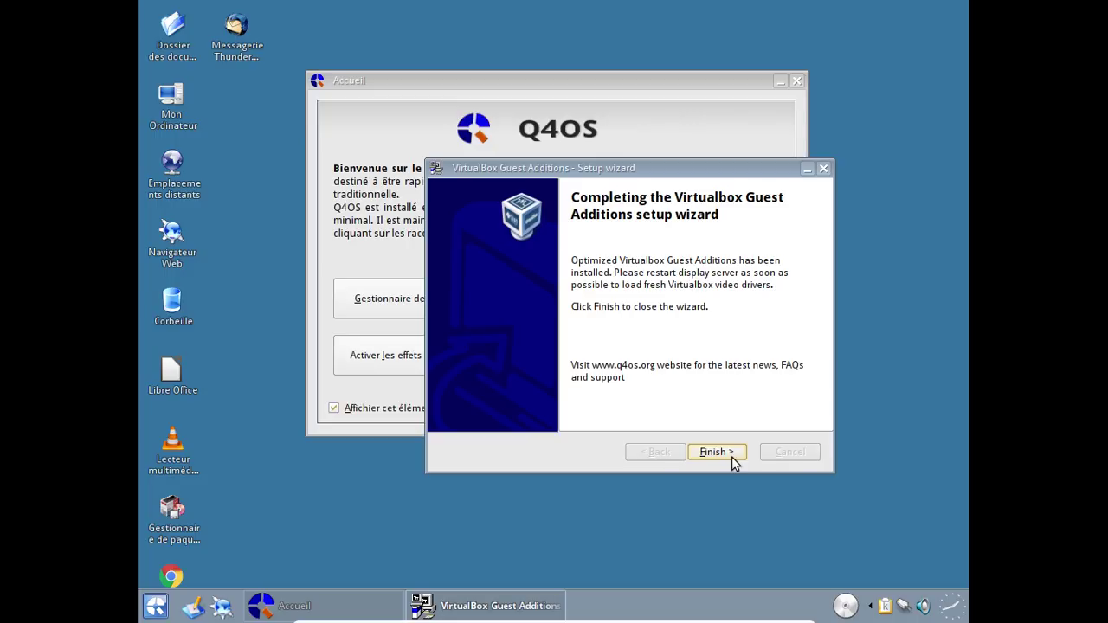
left_click(732, 457)
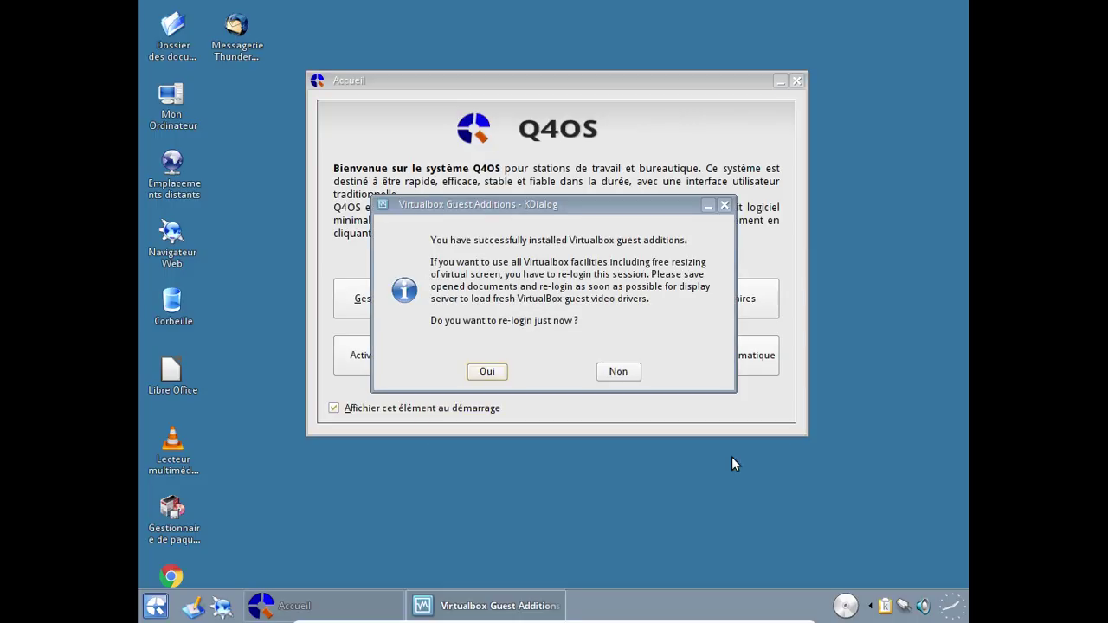
left_click(487, 372)
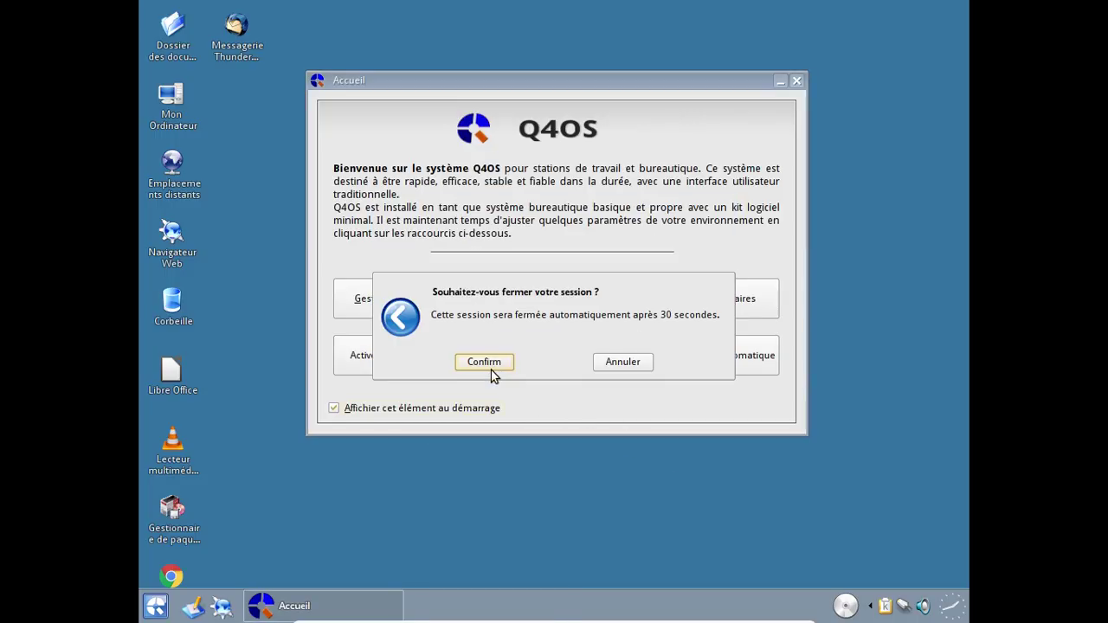
left_click(489, 367)
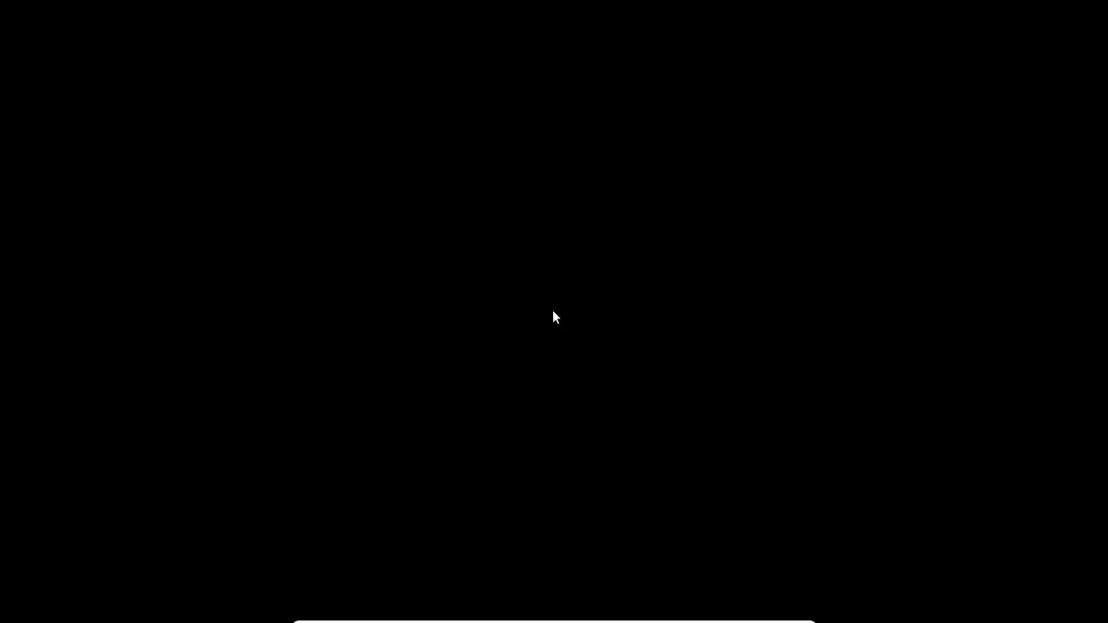
Step: Enter the account password at the Q4OS login screen and log back into the desktop
type("********")
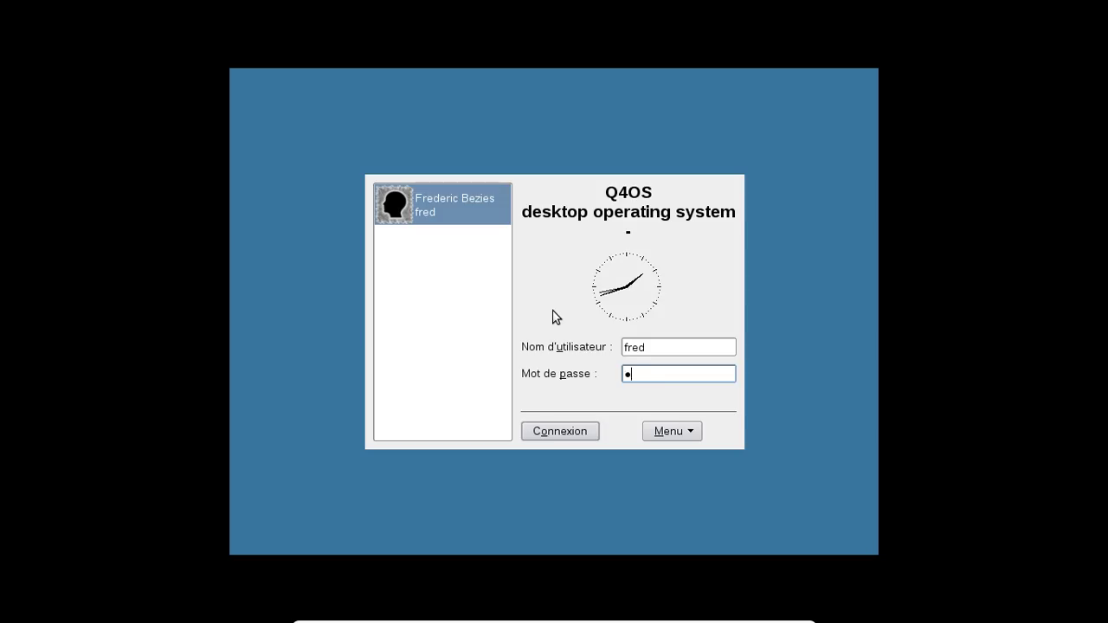
key("Return")
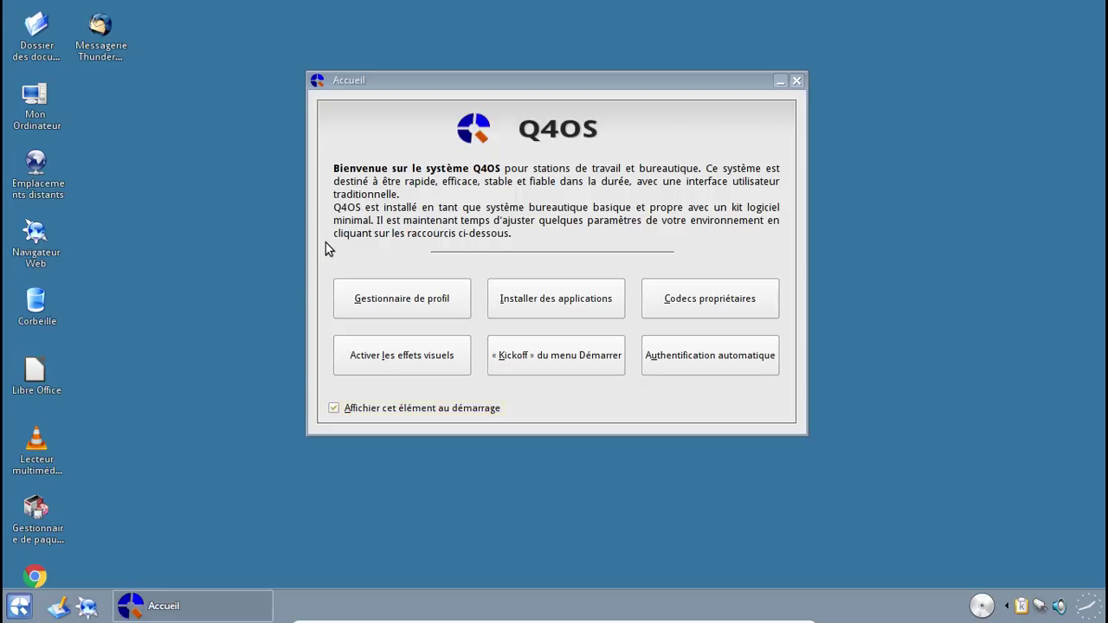
Step: Install the proprietary multimedia codecs from the welcome screen and complete the setup wizard
left_click(728, 303)
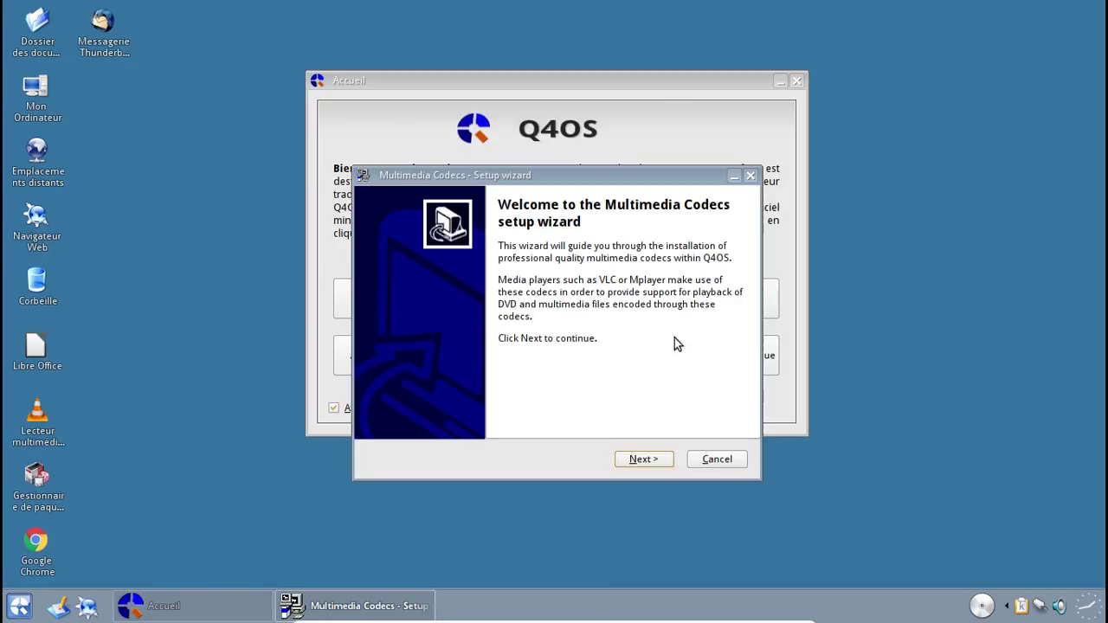
left_click(644, 459)
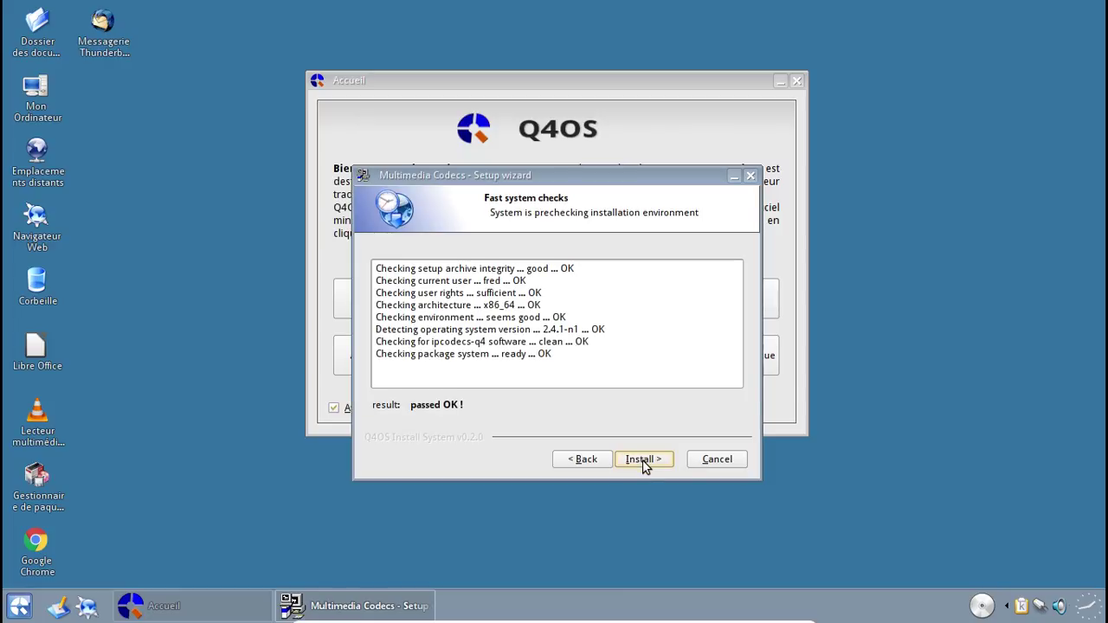
left_click(642, 460)
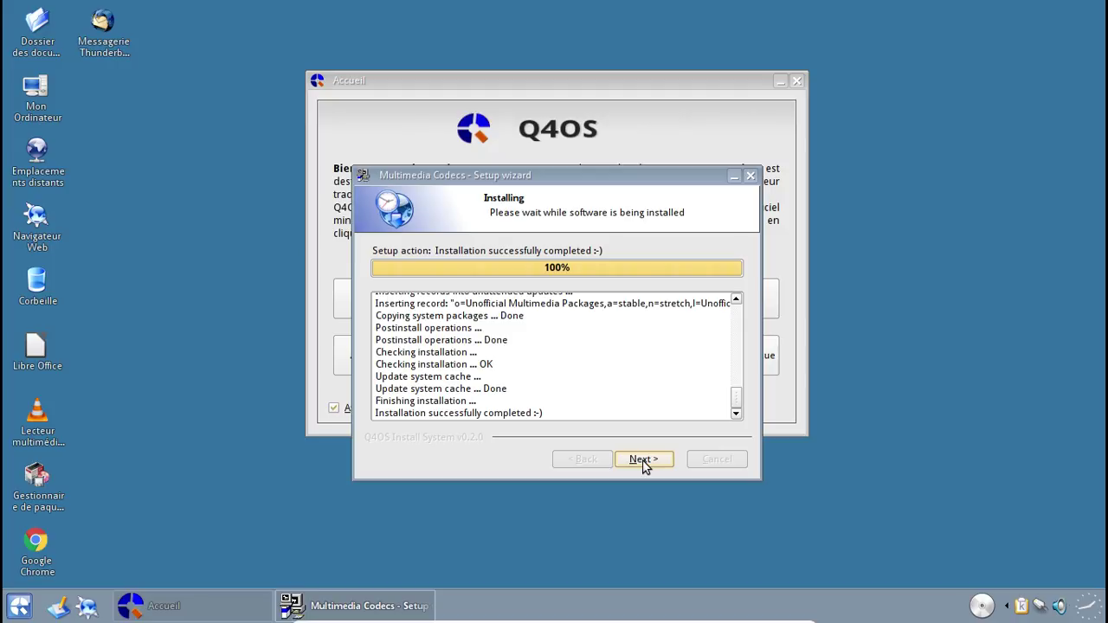
left_click(642, 459)
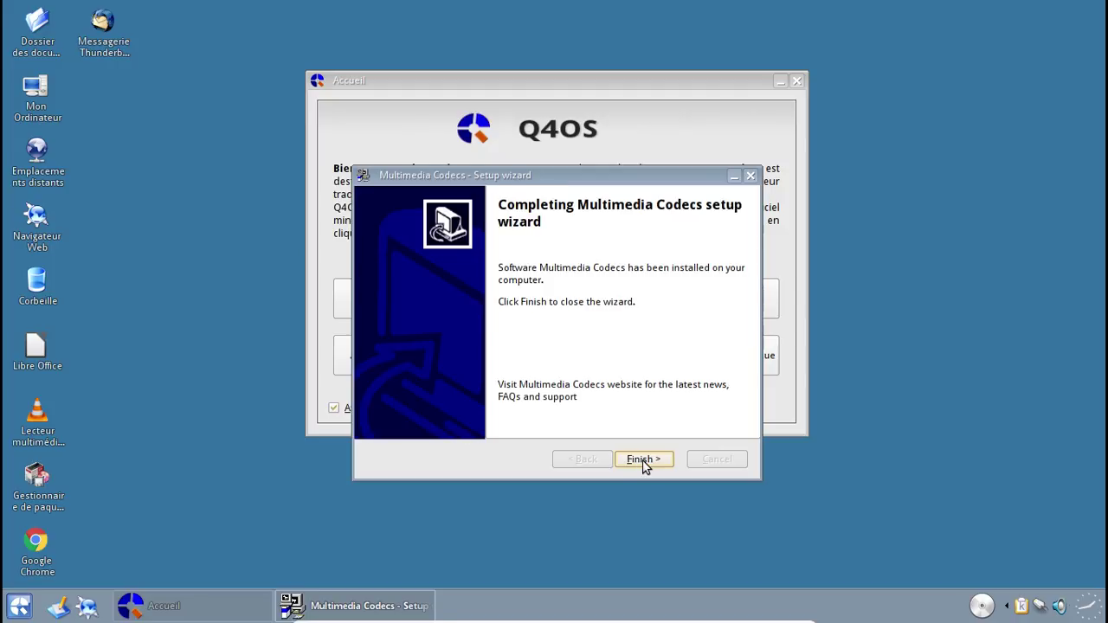
left_click(642, 460)
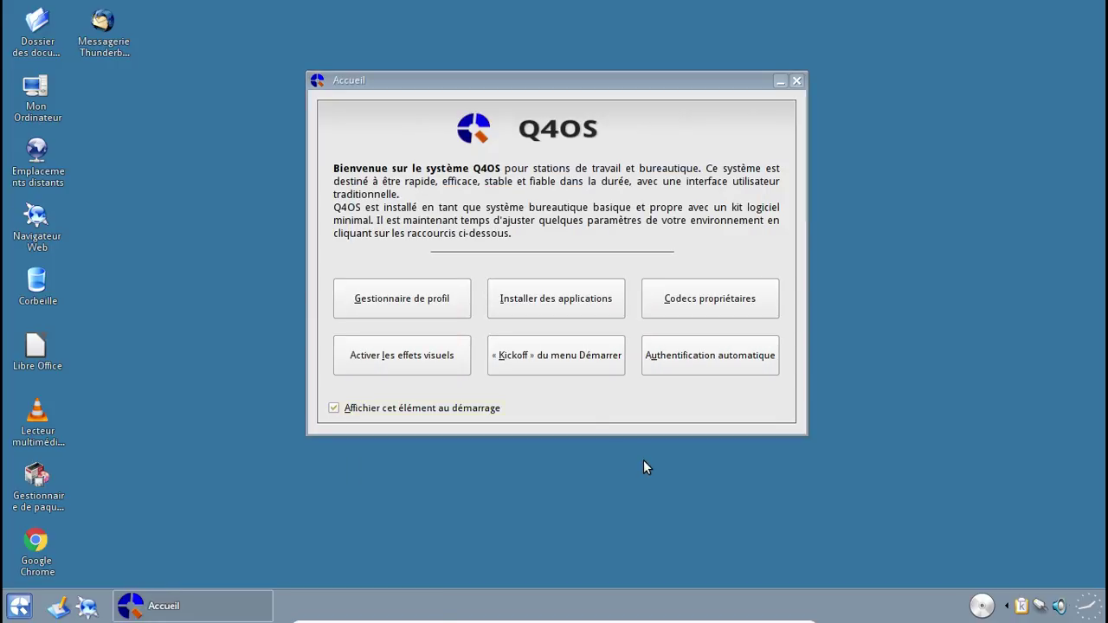
Step: Examine the additional desktop environments offered by the profile manager, cancel the choice and close the Desktop Profiler
left_click(421, 312)
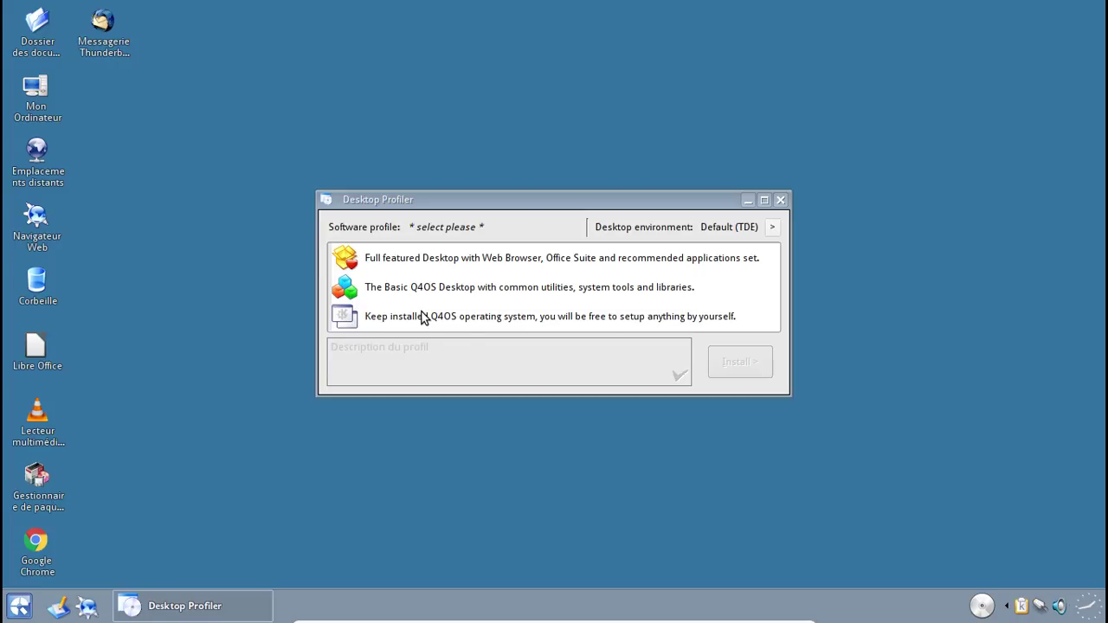
left_click(771, 228)
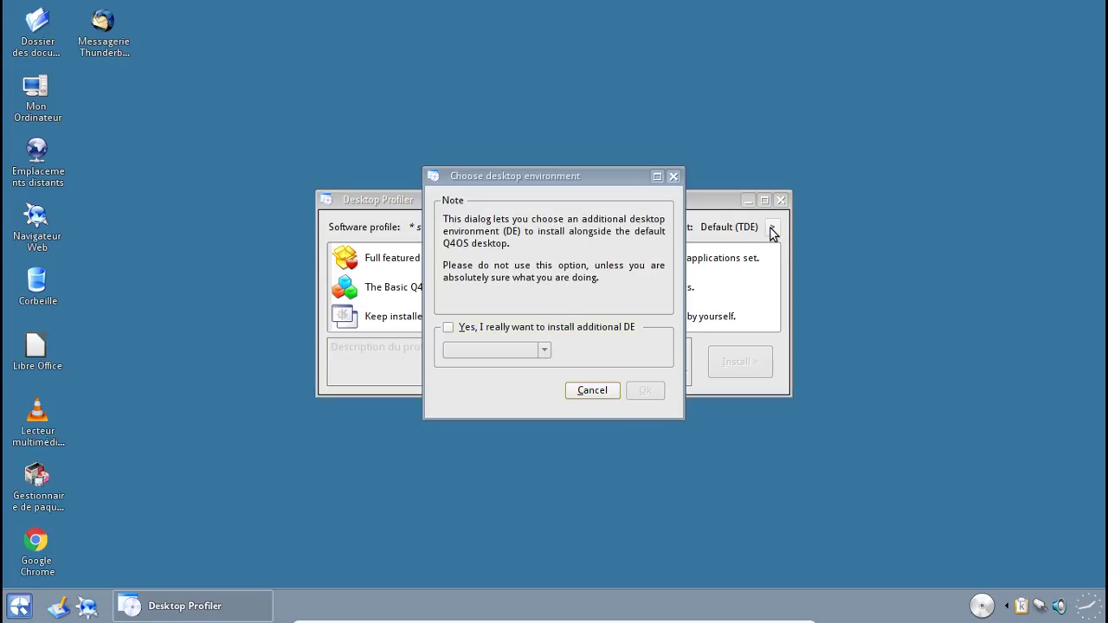
left_click(483, 330)
left_click(528, 351)
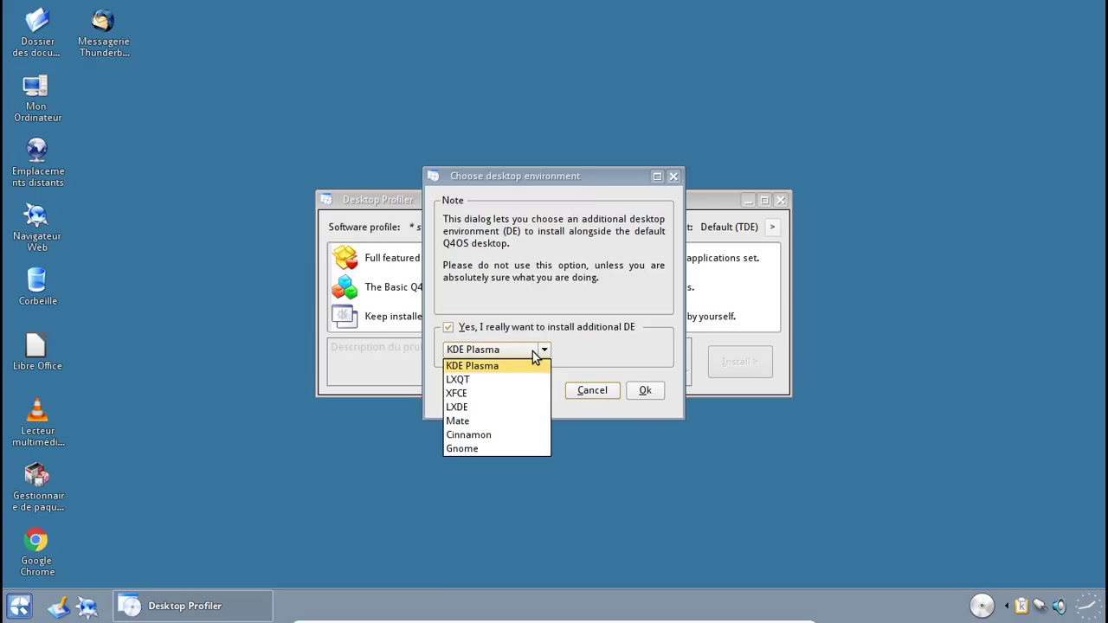
left_click(606, 390)
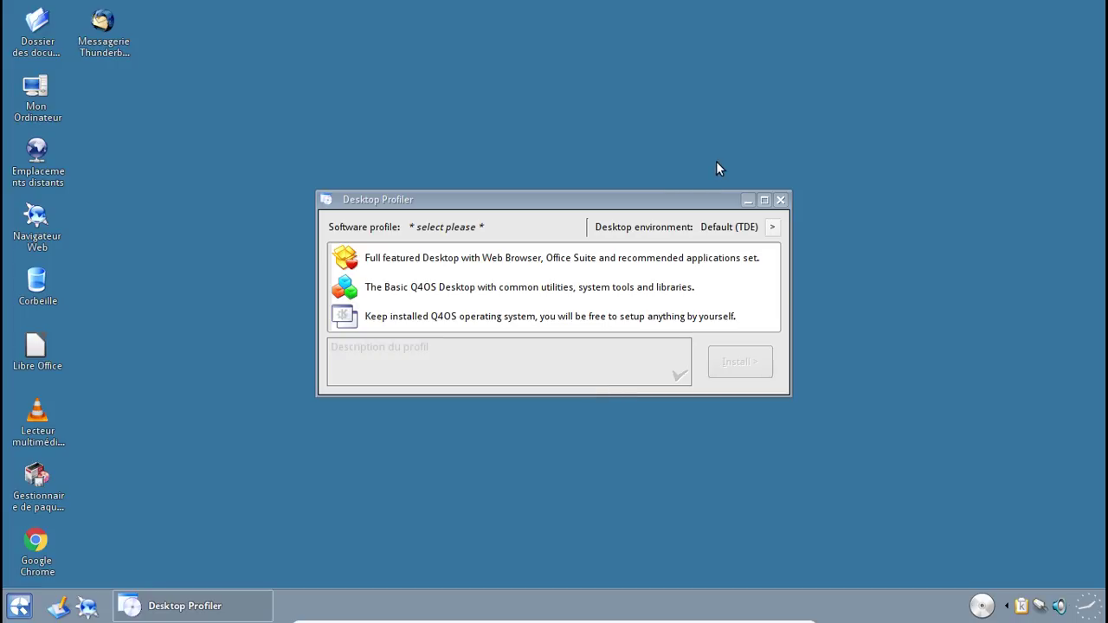
left_click(781, 200)
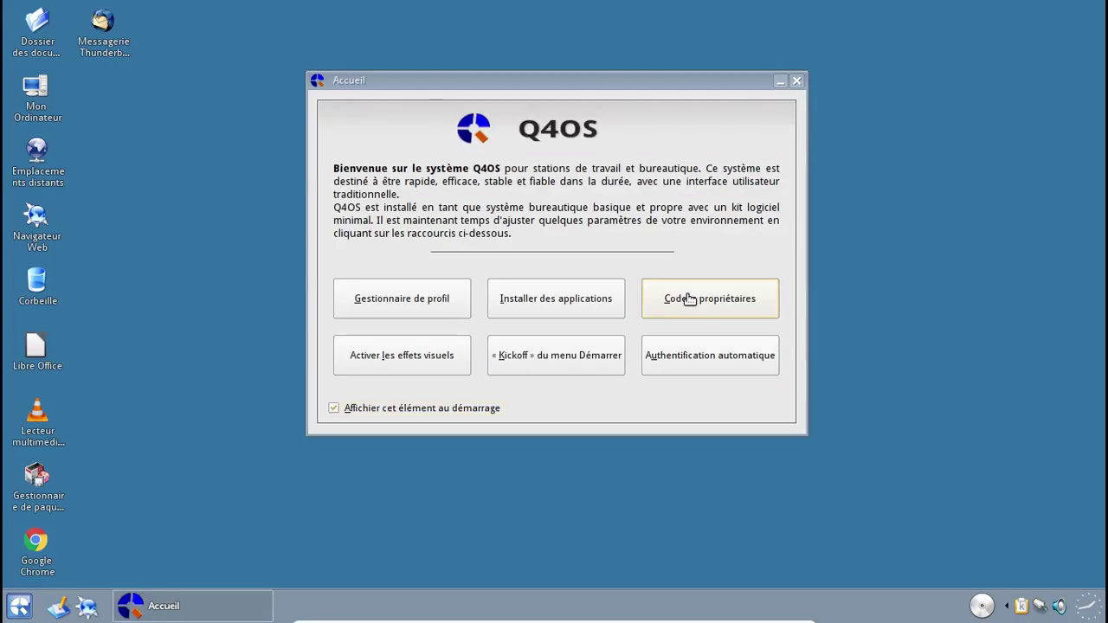
Step: Look through the applications offered in the Software Centre and close its window
left_click(551, 320)
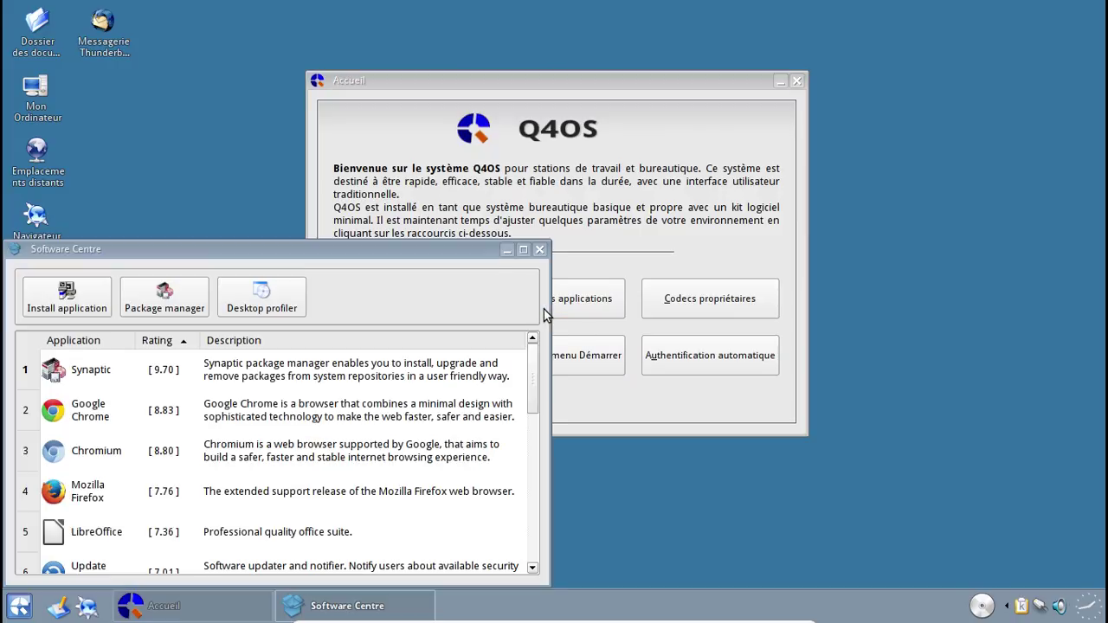
left_click_drag(244, 253, 523, 142)
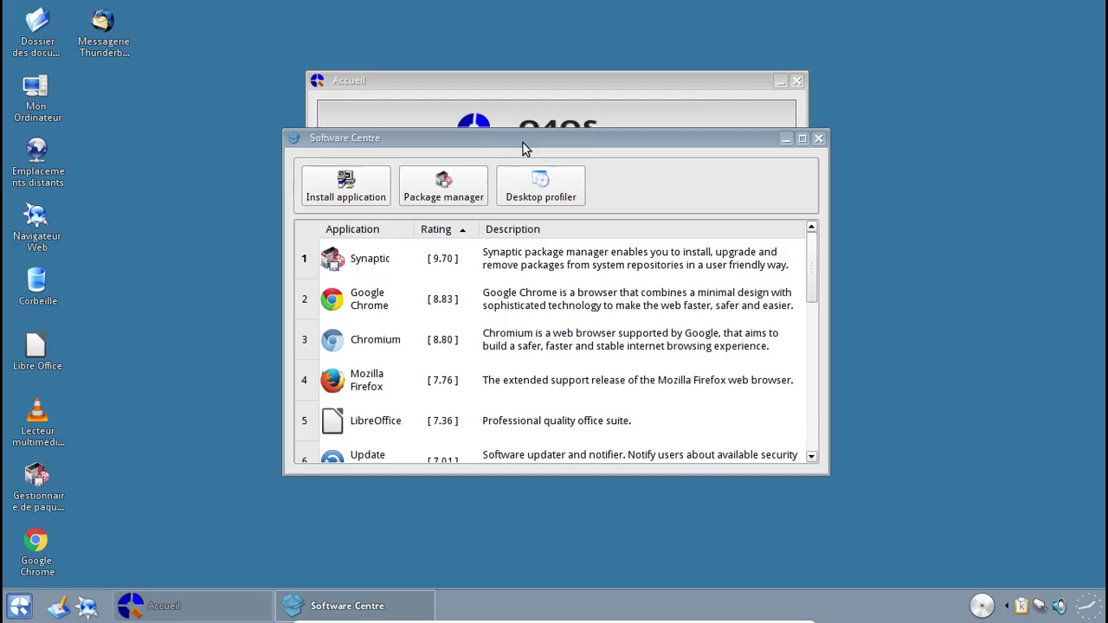
scroll(557, 252, "down", 5)
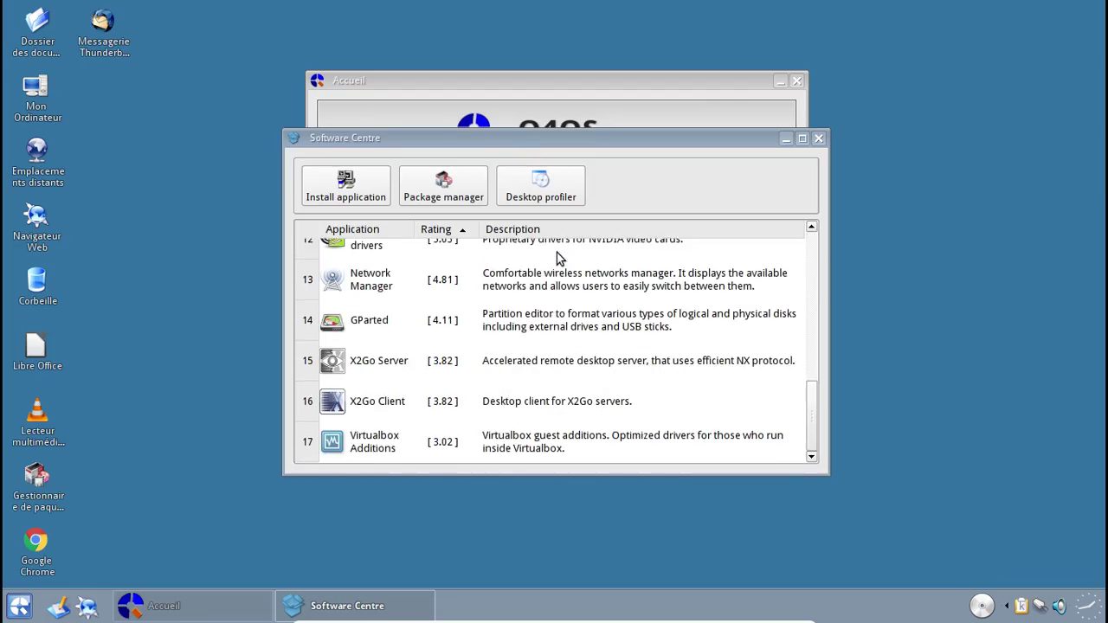
scroll(556, 252, "up", 6)
scroll(558, 258, "down", 5)
scroll(656, 306, "up", 5)
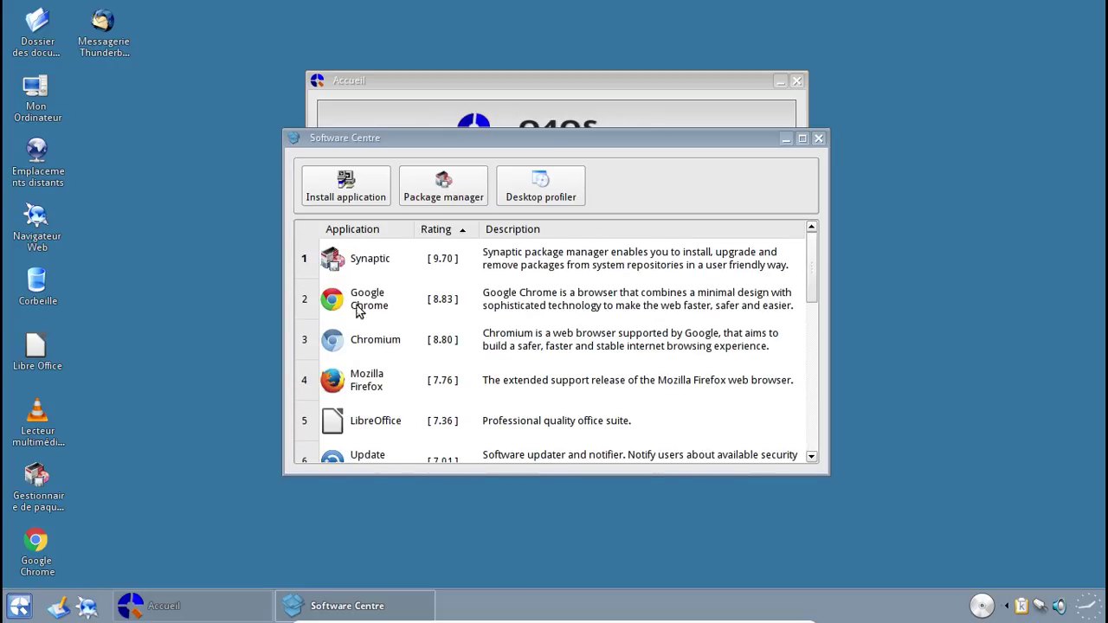
left_click(818, 138)
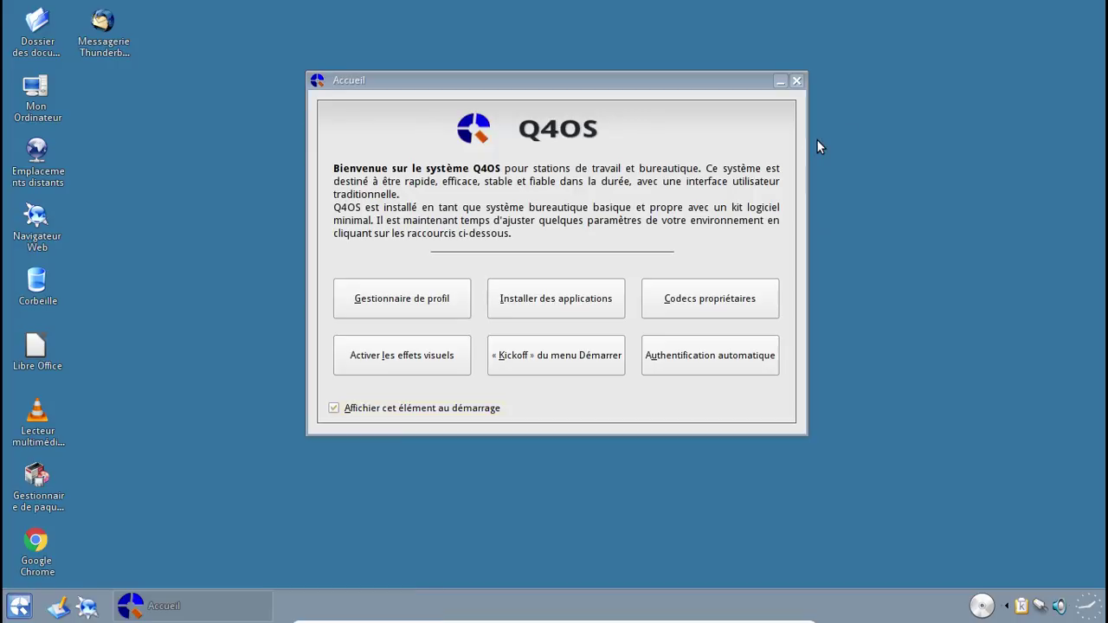
Step: Check the start menu type and structure options without changing them, and close the welcome window
left_click(564, 358)
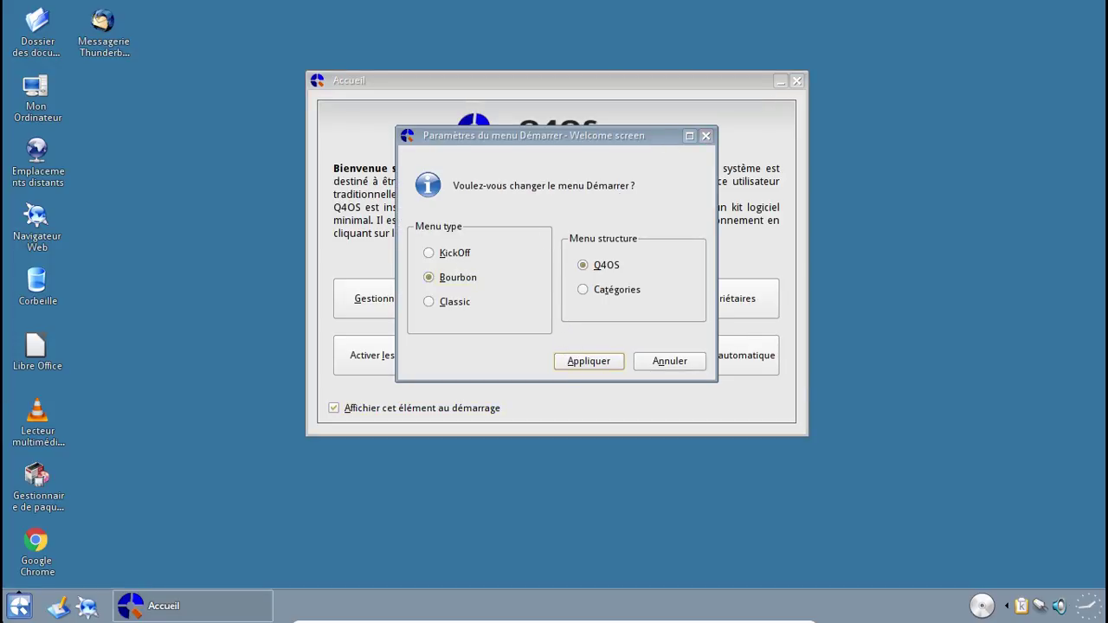
left_click(705, 136)
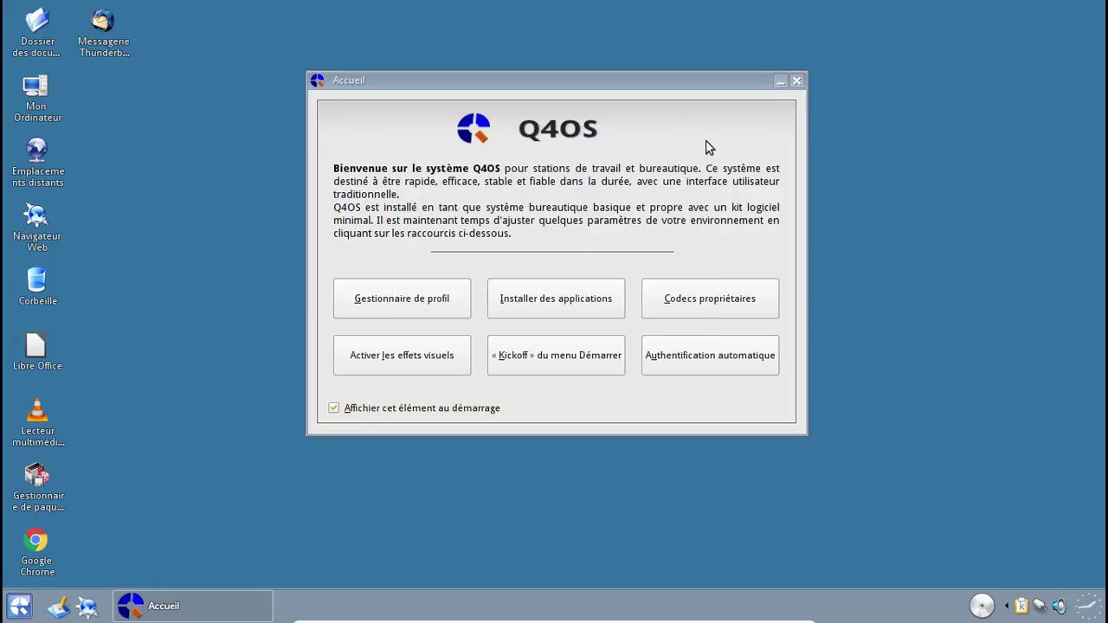
left_click(796, 83)
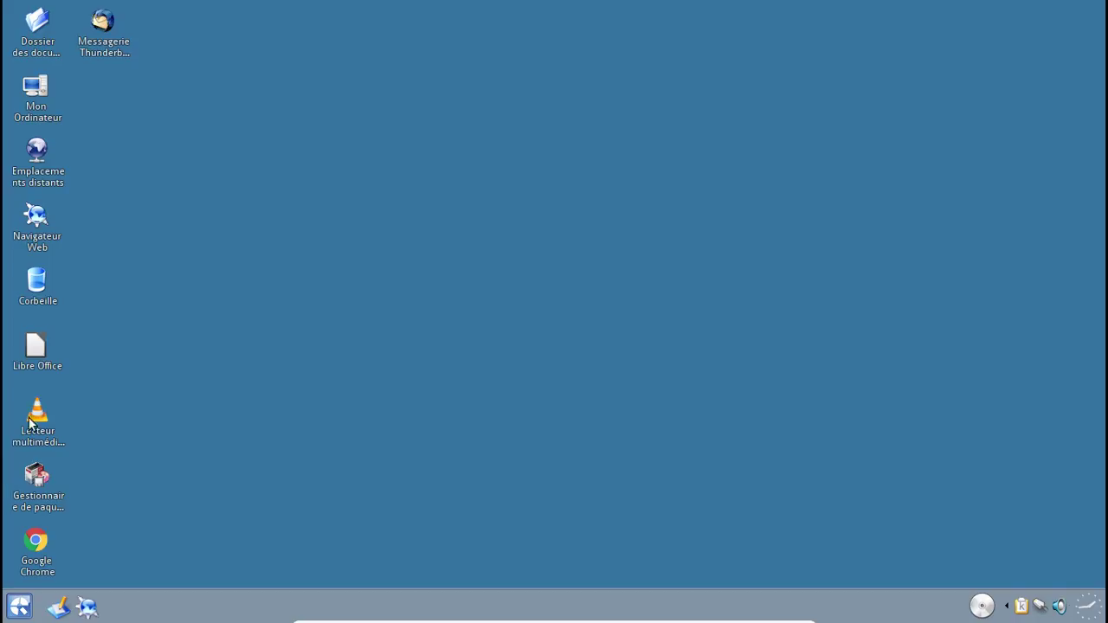
Step: Open a new Writer document in LibreOffice, check the suite's version information and close LibreOffice
double_click(35, 355)
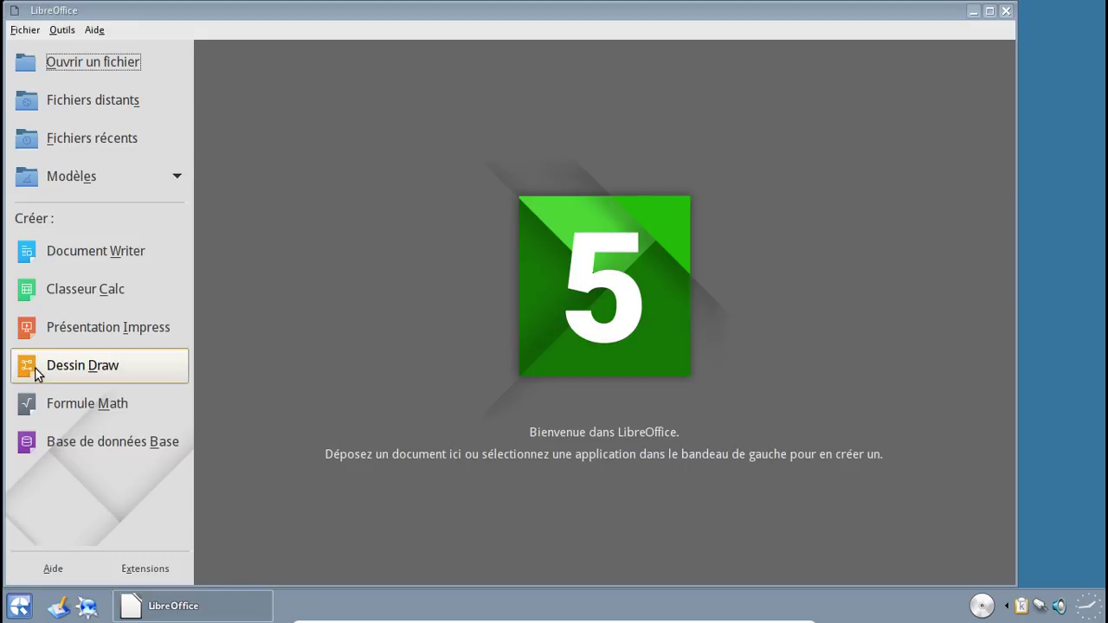
left_click(69, 264)
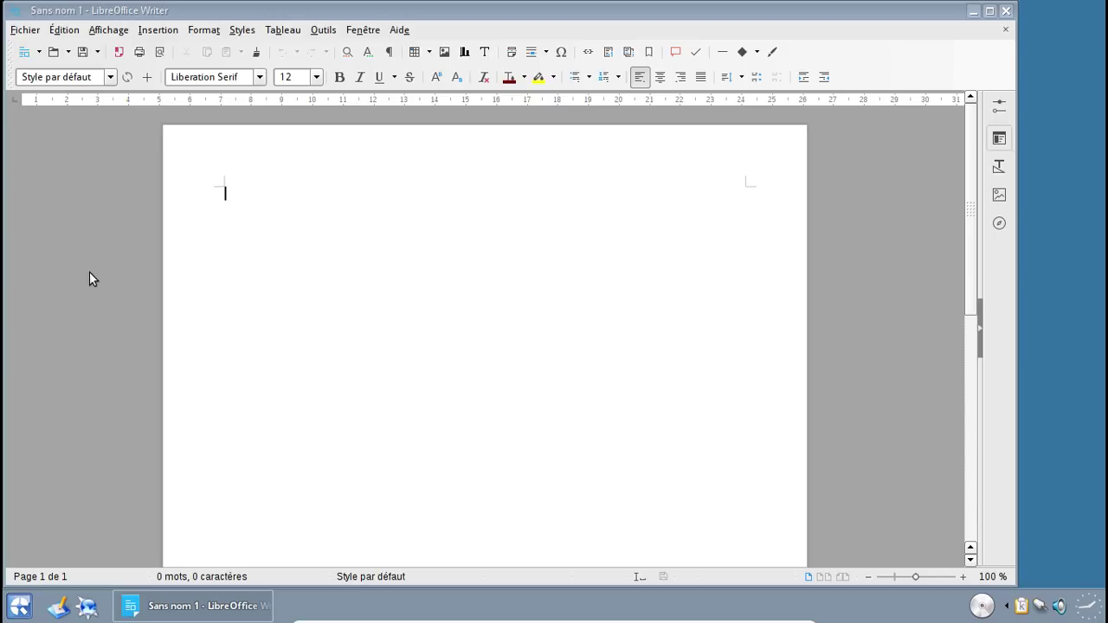
left_click(397, 33)
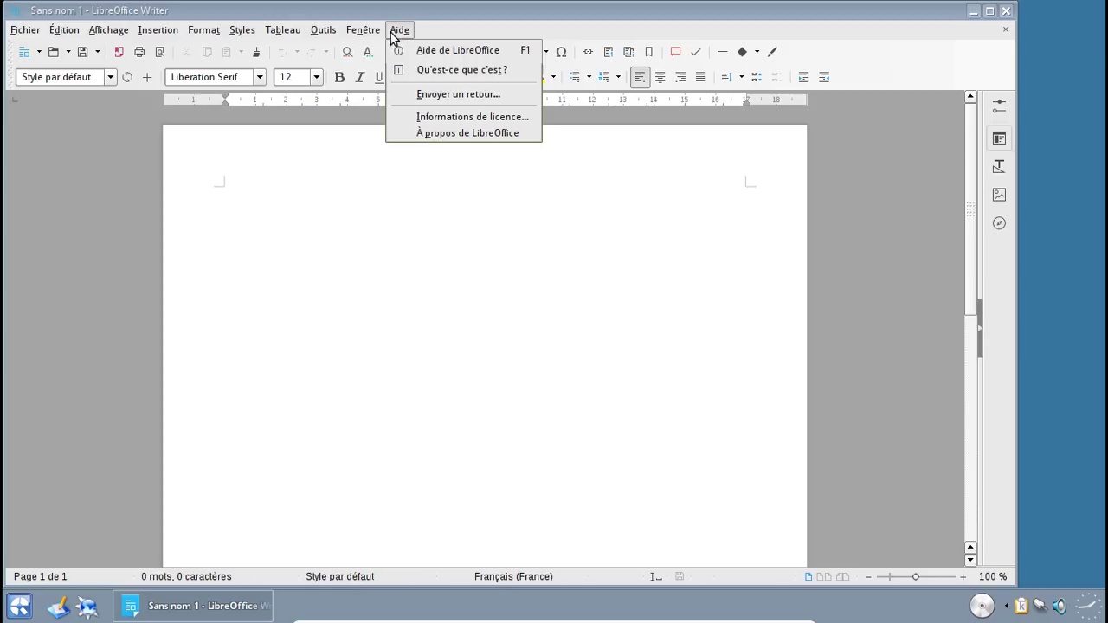
left_click(439, 133)
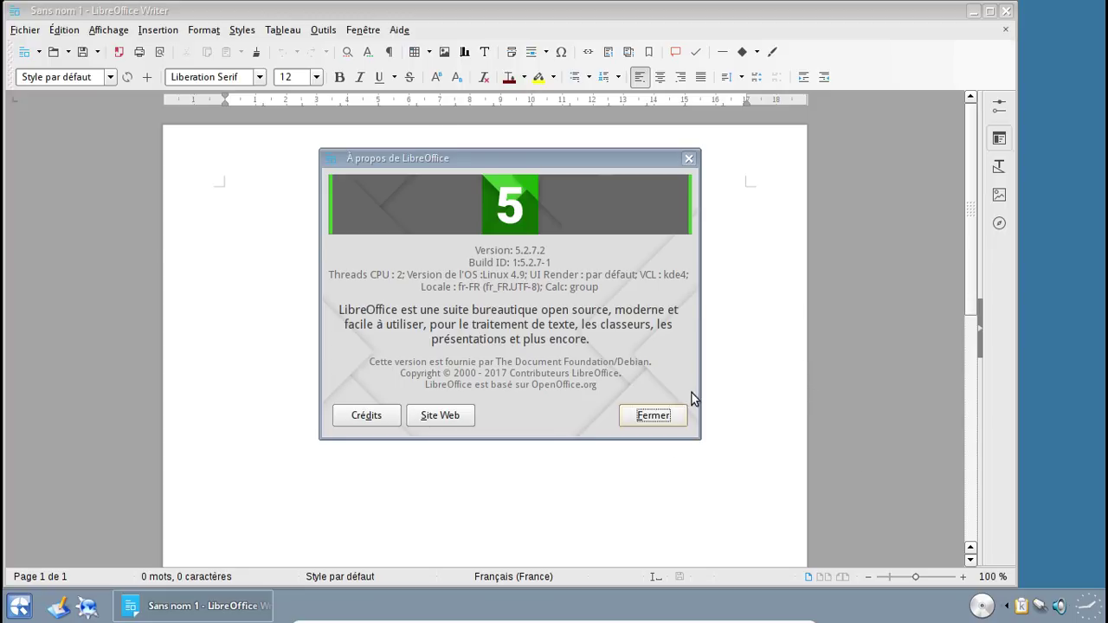
left_click(666, 411)
left_click(1006, 11)
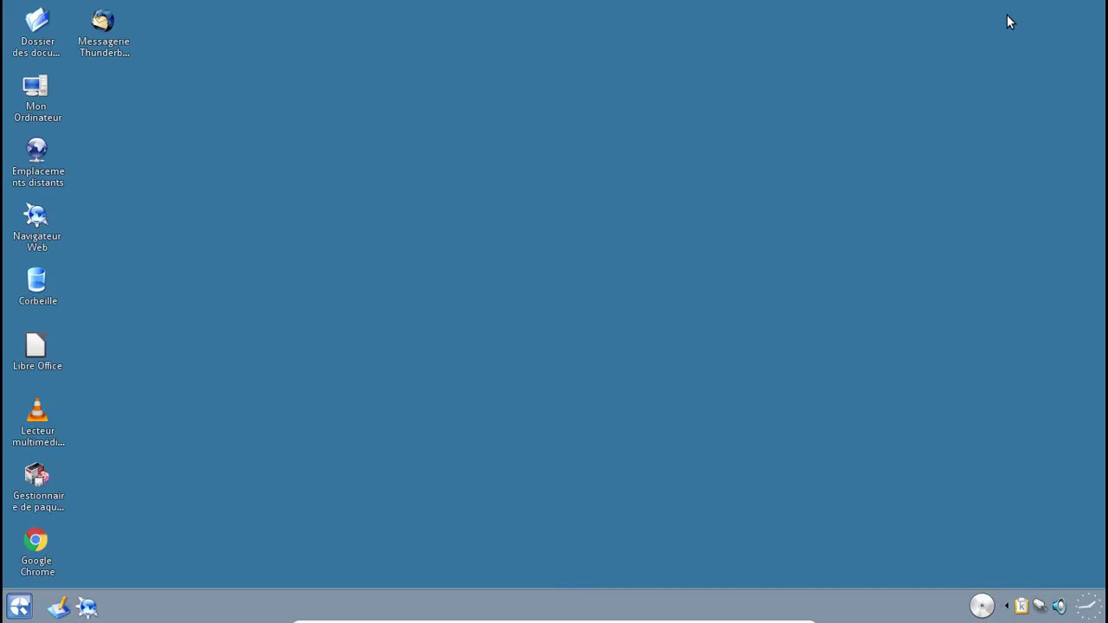
Step: Examine the Bureautique and Configuration categories under Programs > Accessoires in the start menu
left_click(19, 606)
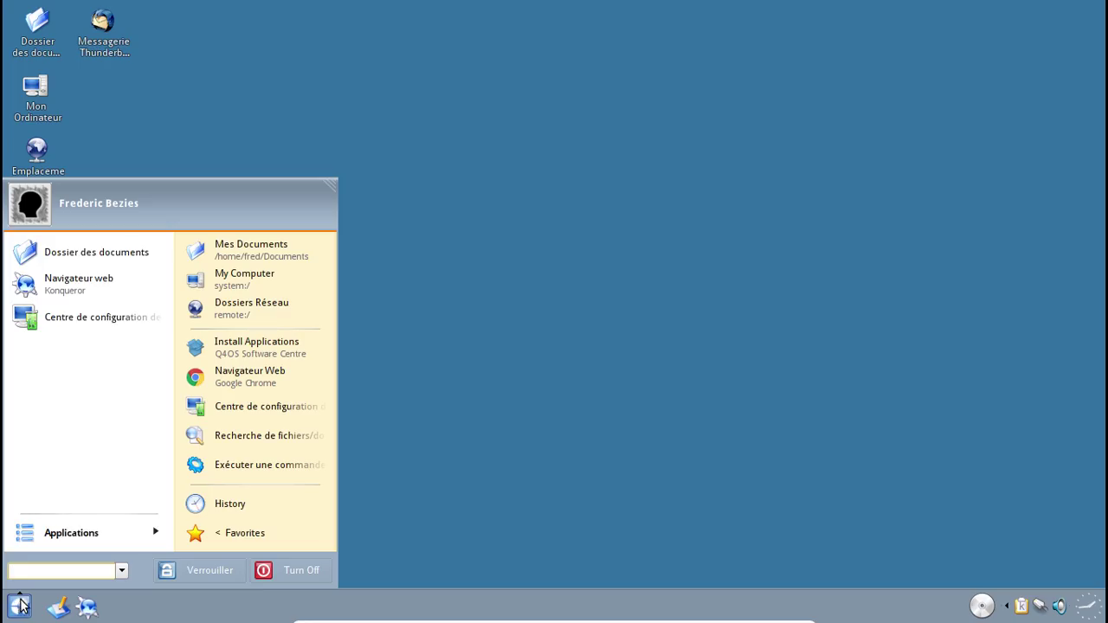
left_click(111, 531)
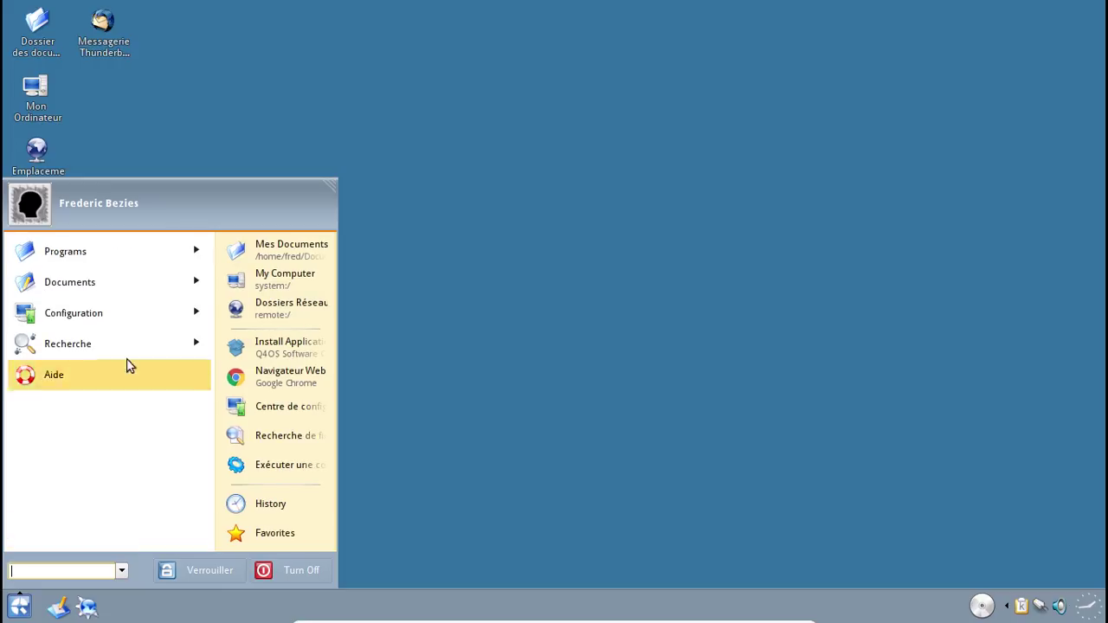
left_click(95, 264)
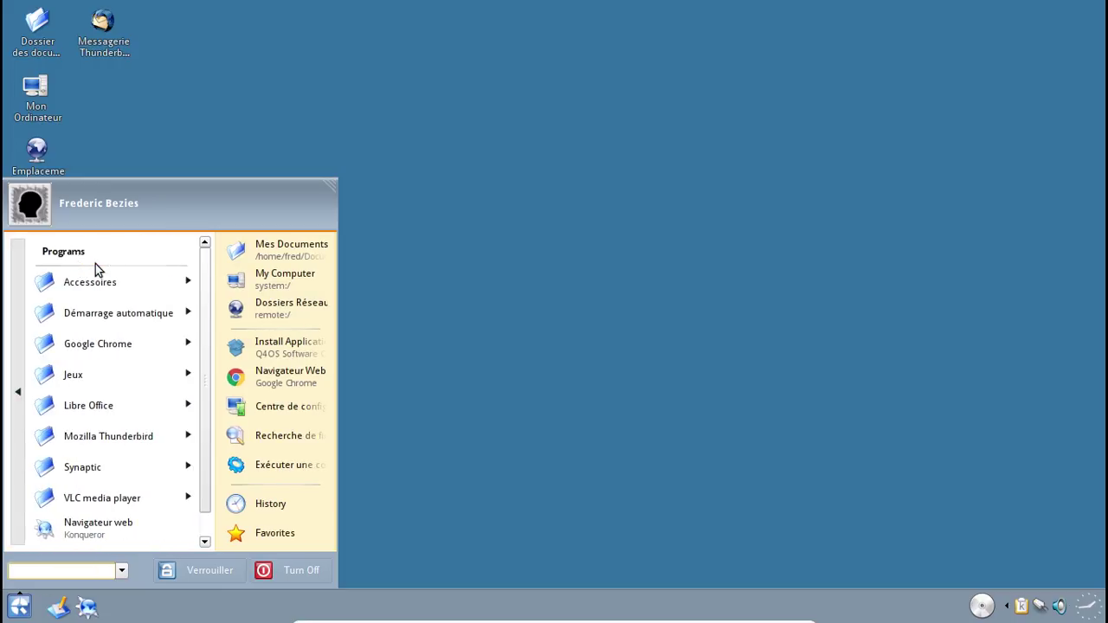
left_click(97, 270)
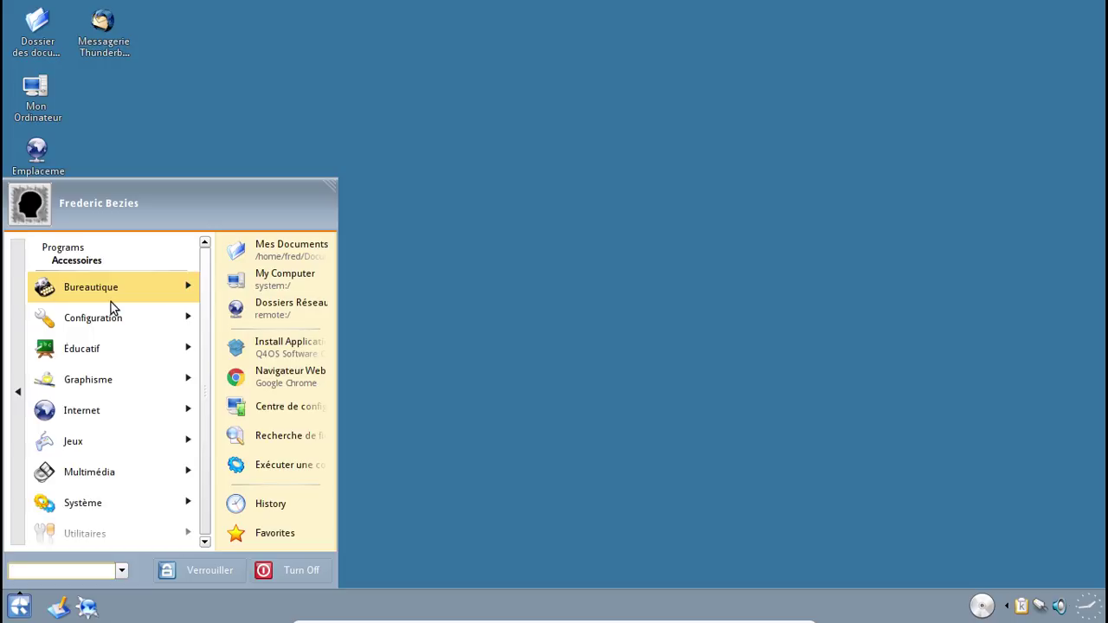
left_click(111, 302)
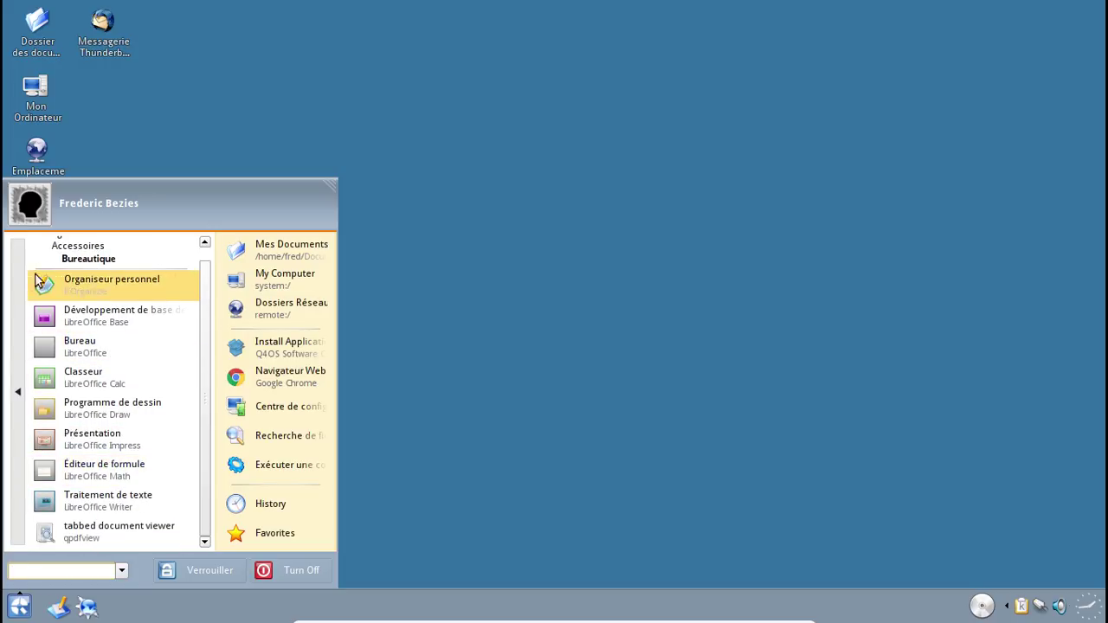
left_click(20, 379)
left_click(90, 319)
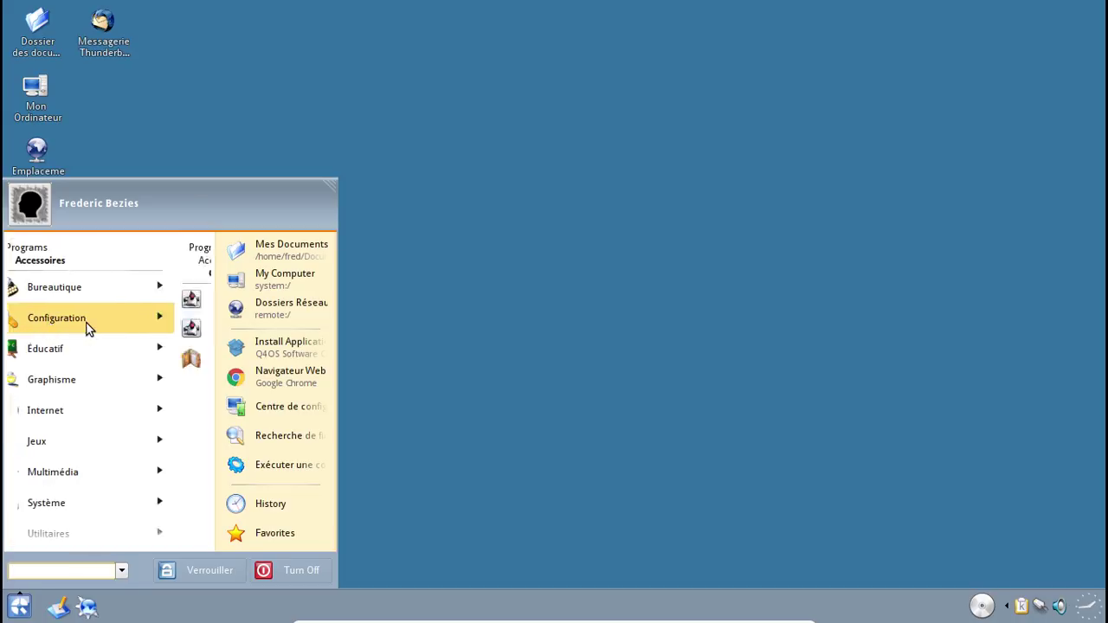
left_click(19, 397)
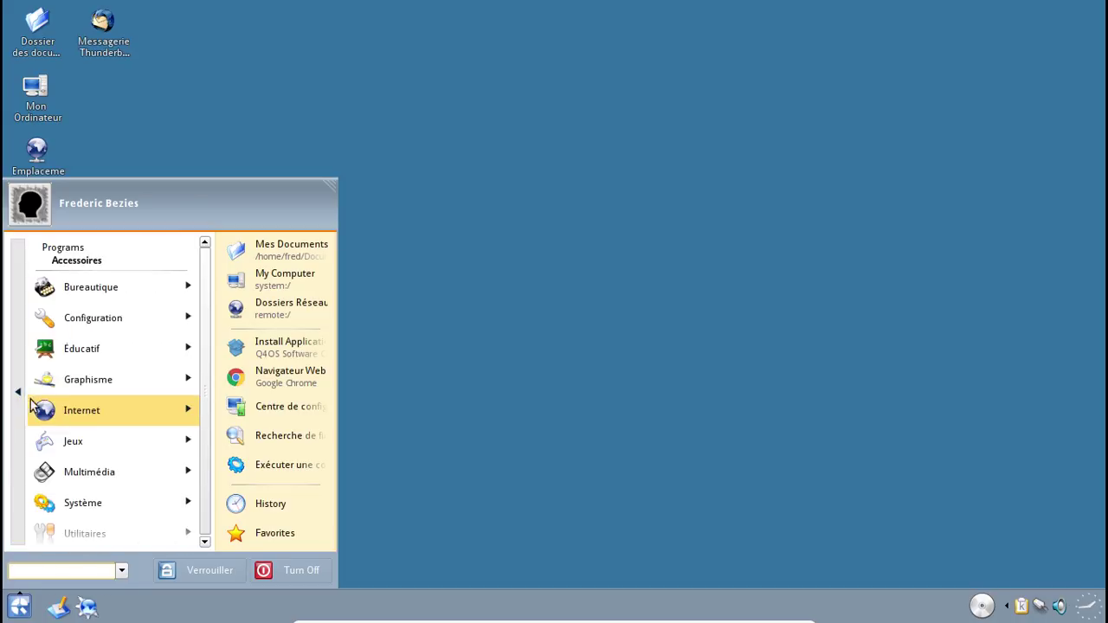
Step: Examine the applications in the Graphisme and Internet categories under Accessoires
left_click(73, 386)
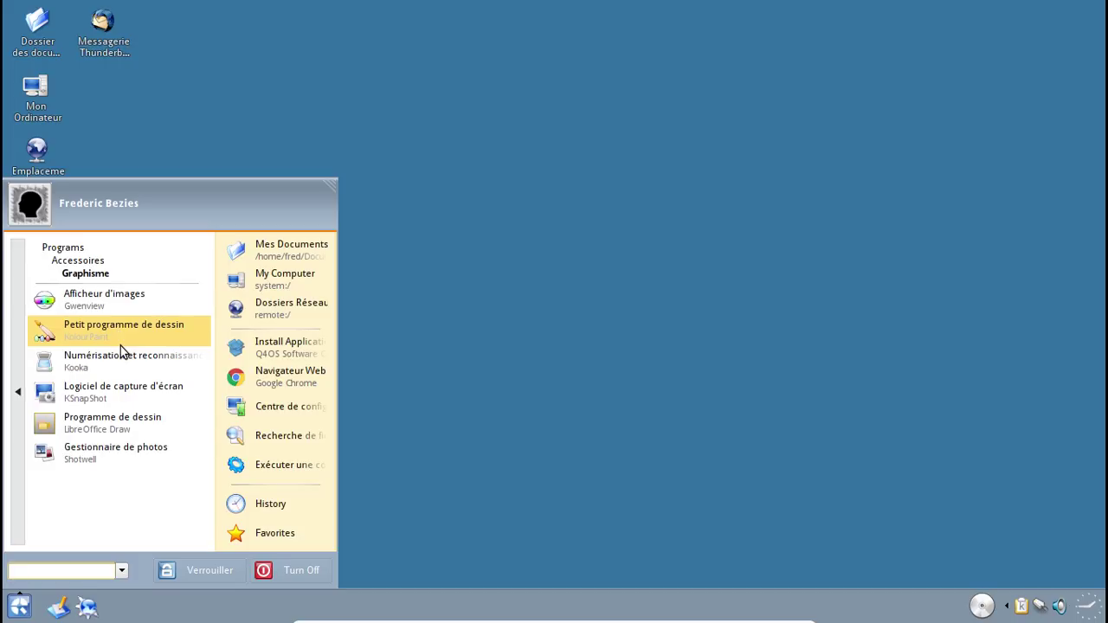
left_click(12, 407)
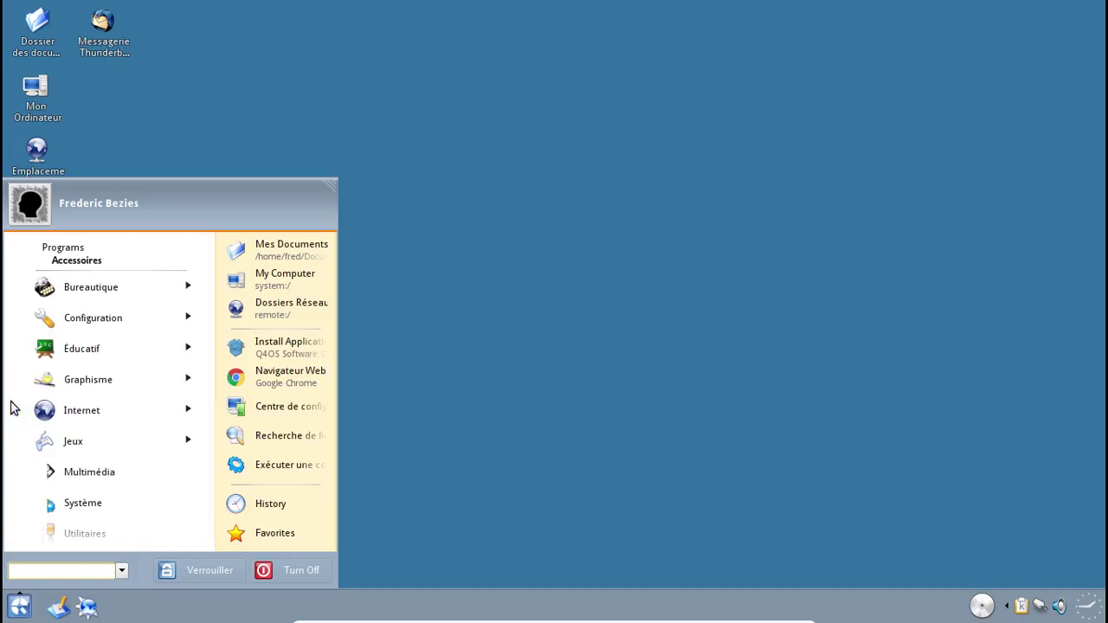
left_click(58, 421)
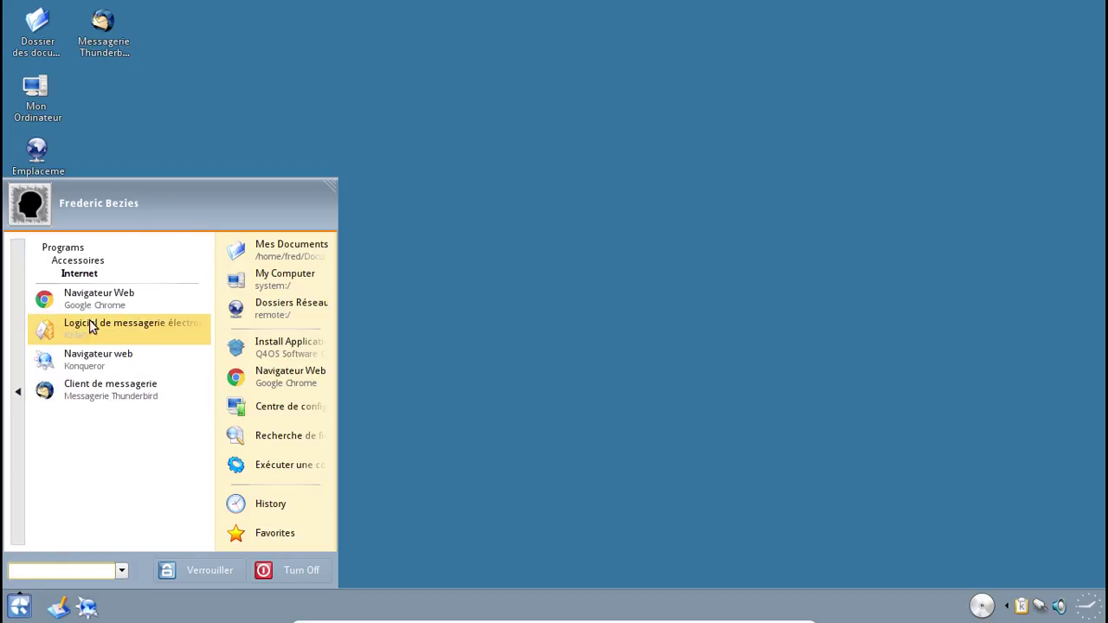
left_click(19, 397)
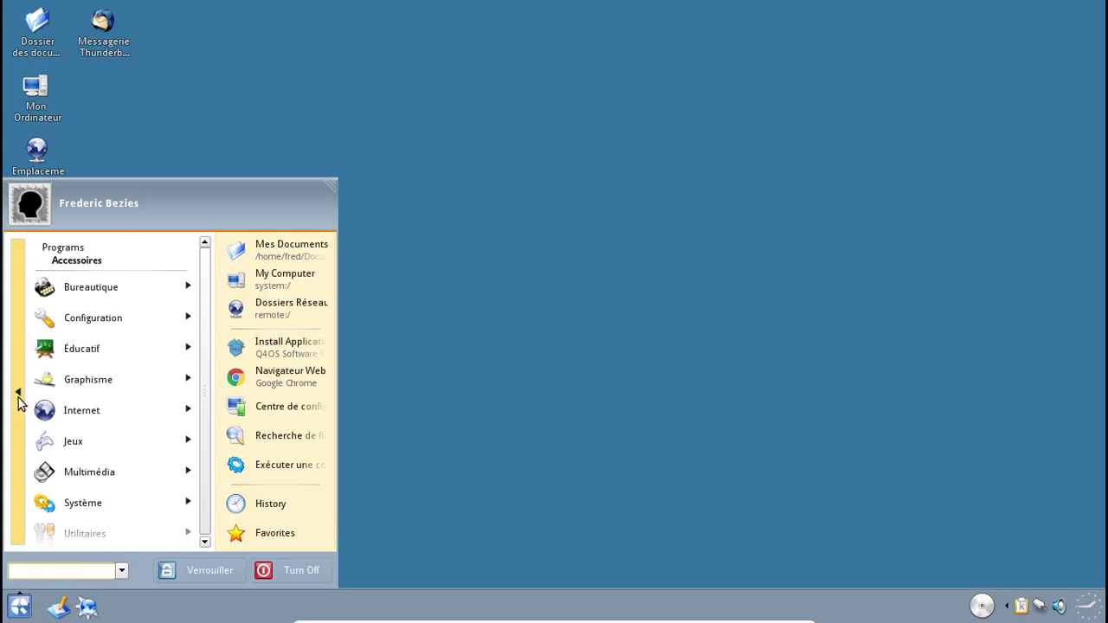
Step: Examine the Jeux d'arcade, Jeux de cartes and Tactique et stratégie groups in the Jeux category
left_click(81, 451)
left_click(96, 300)
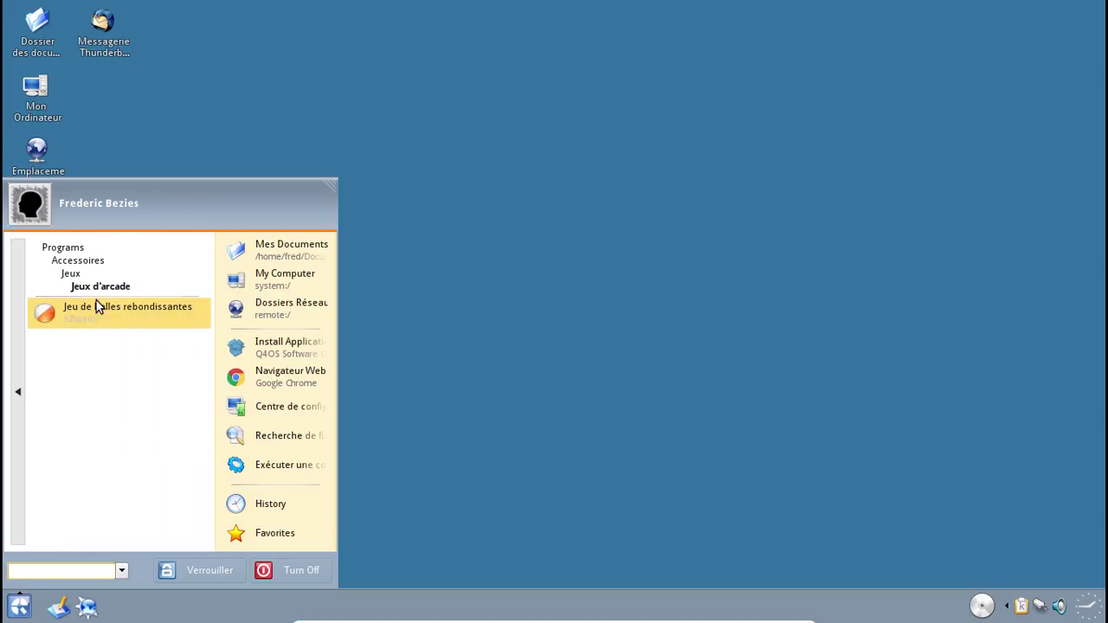
left_click(22, 395)
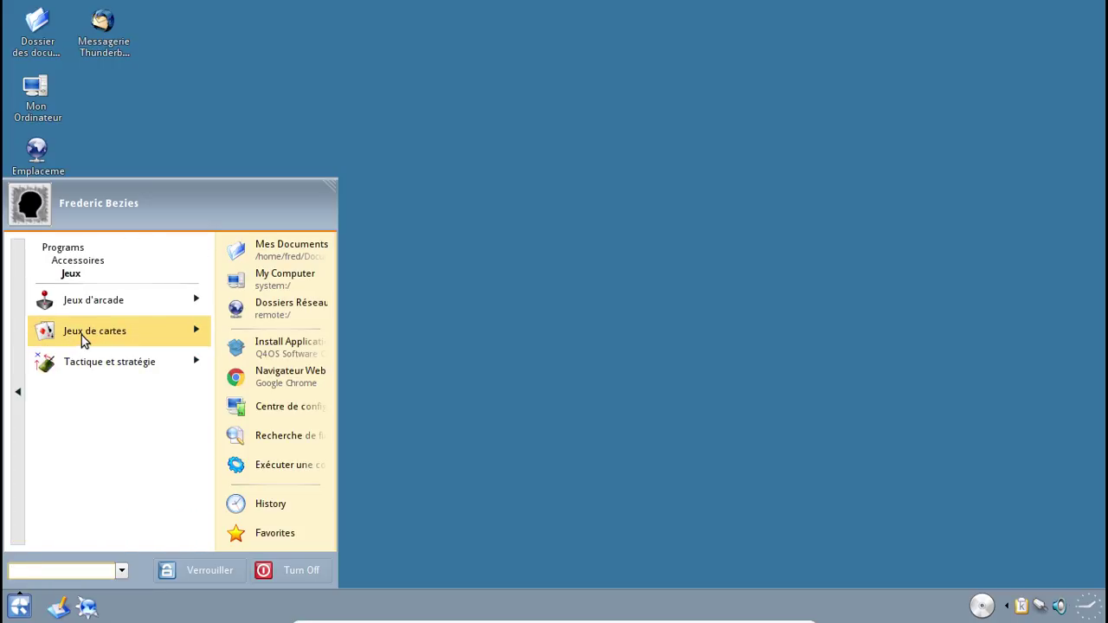
left_click(81, 335)
left_click(18, 397)
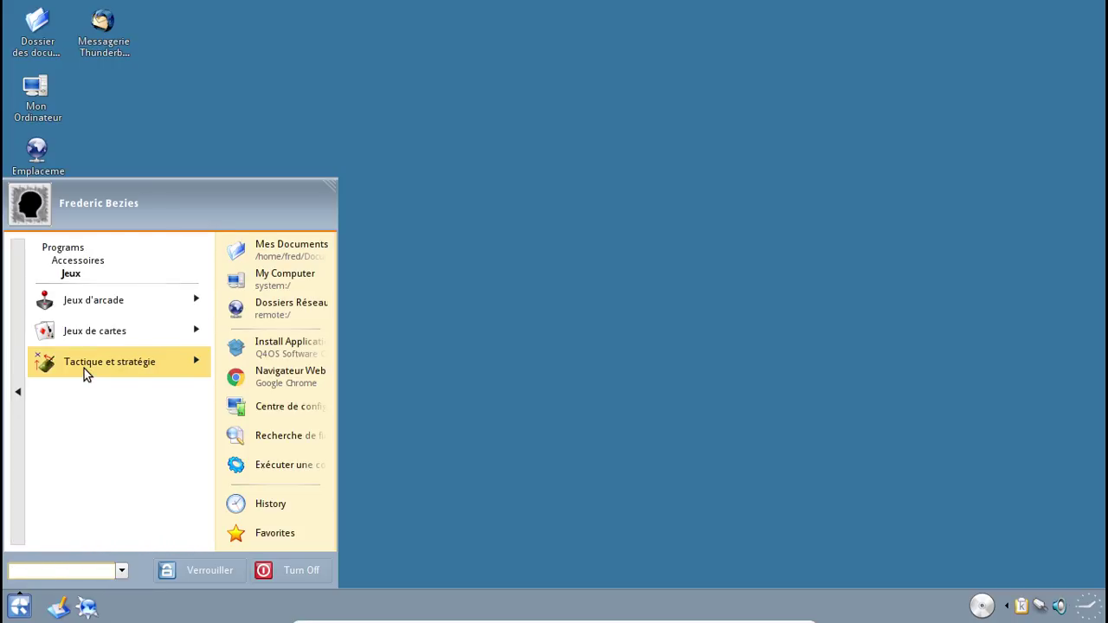
left_click(84, 369)
left_click(14, 391)
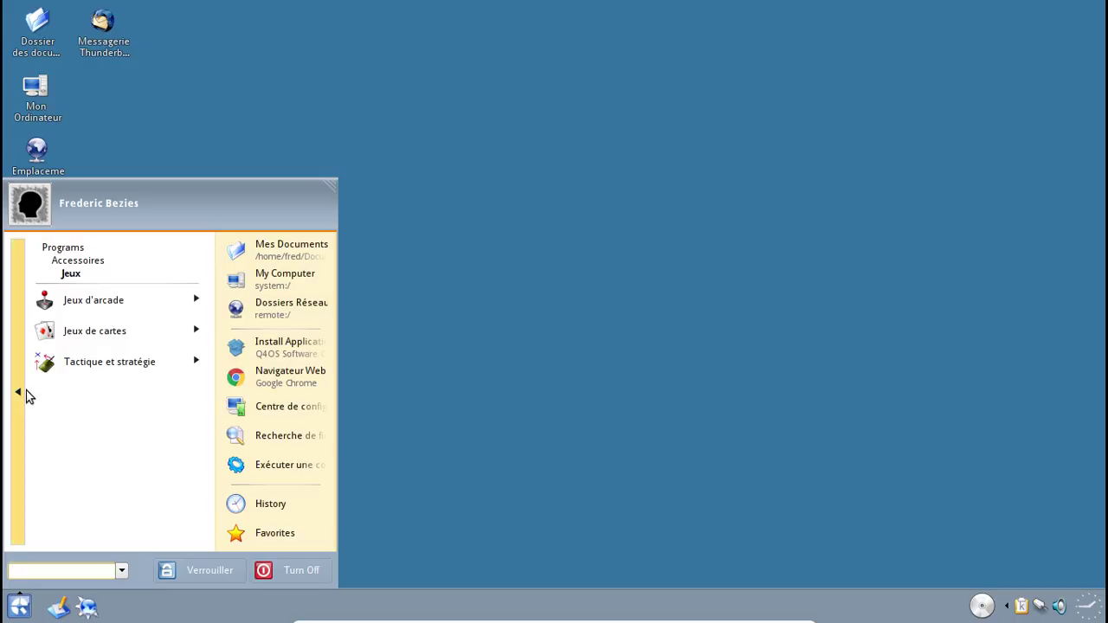
Step: Return to the Accessoires list and examine the applications in the Multimédia category
left_click(25, 391)
left_click(84, 467)
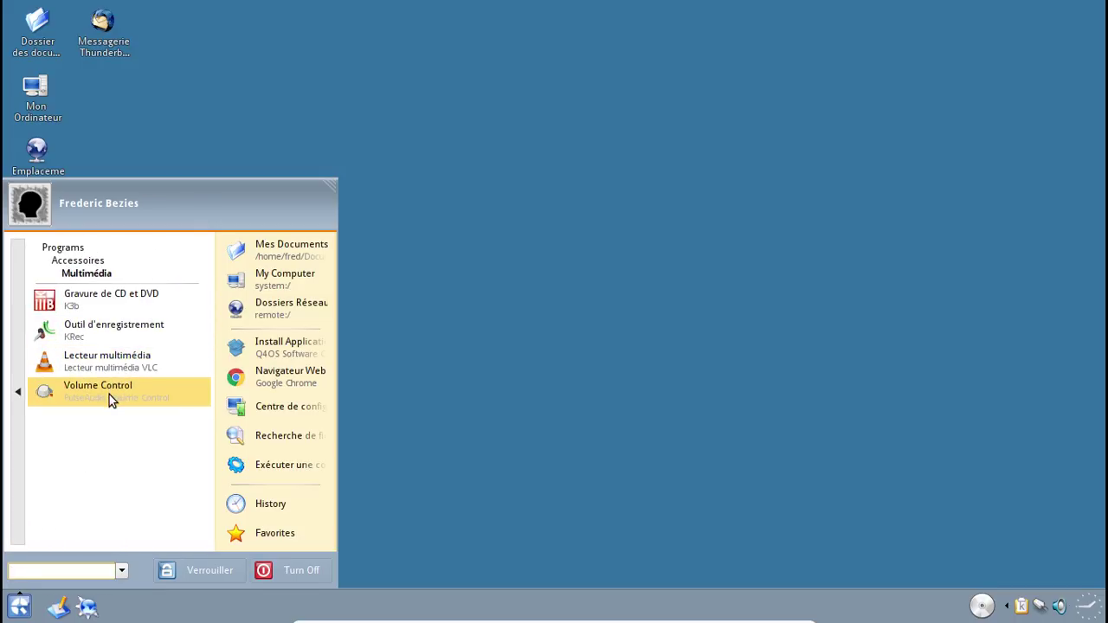
left_click(21, 406)
Step: Launch Htop from the Système category, check the running processes and memory use, and close it
left_click(82, 503)
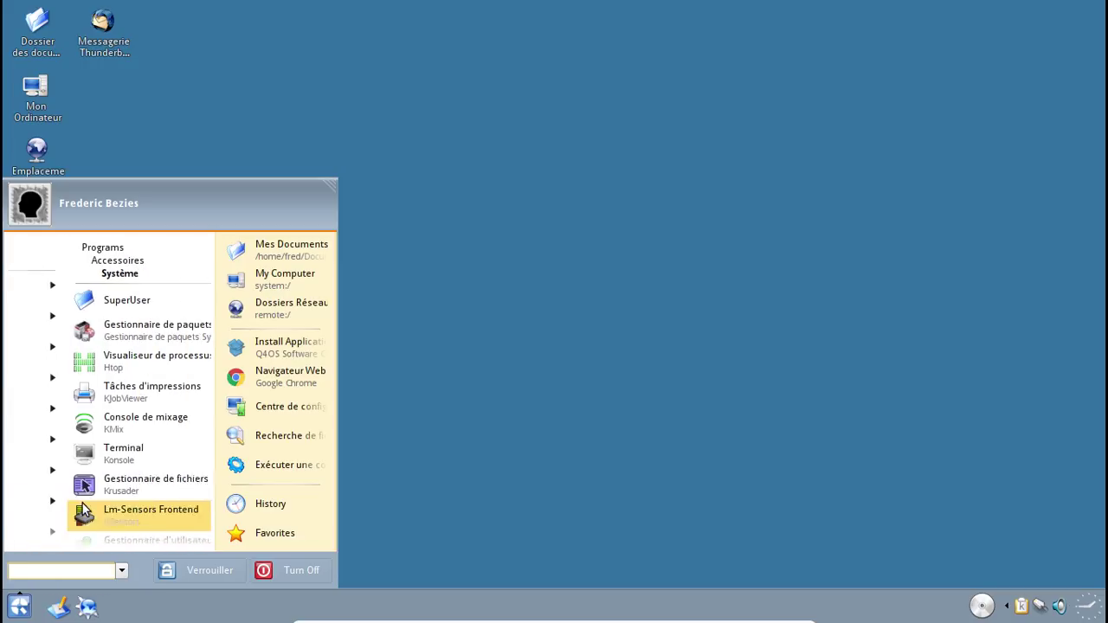
left_click(133, 371)
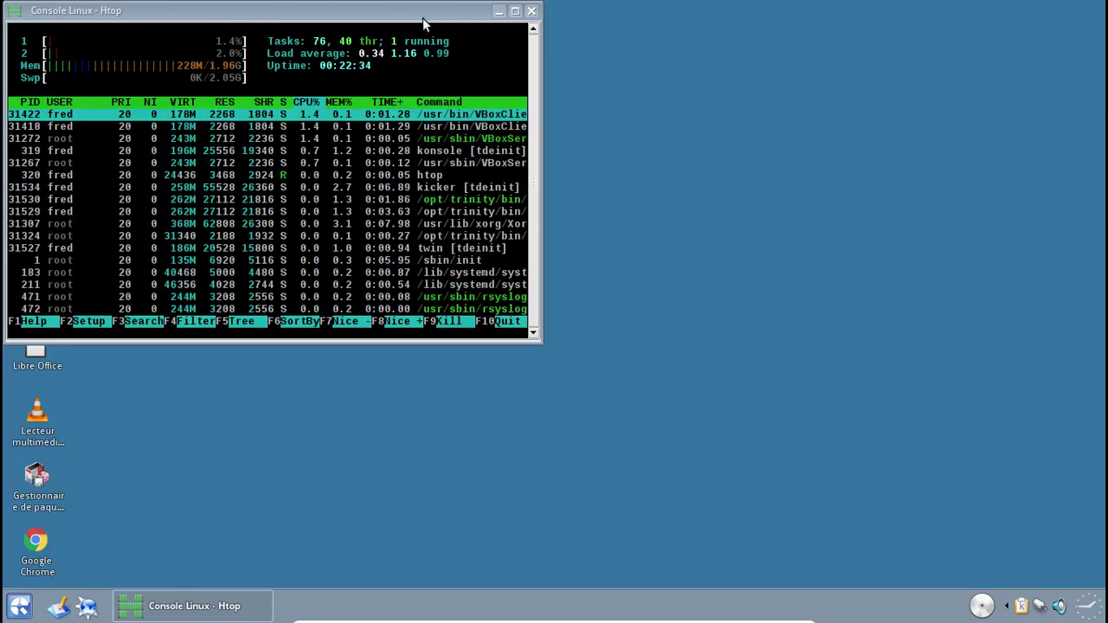
left_click_drag(390, 12, 591, 68)
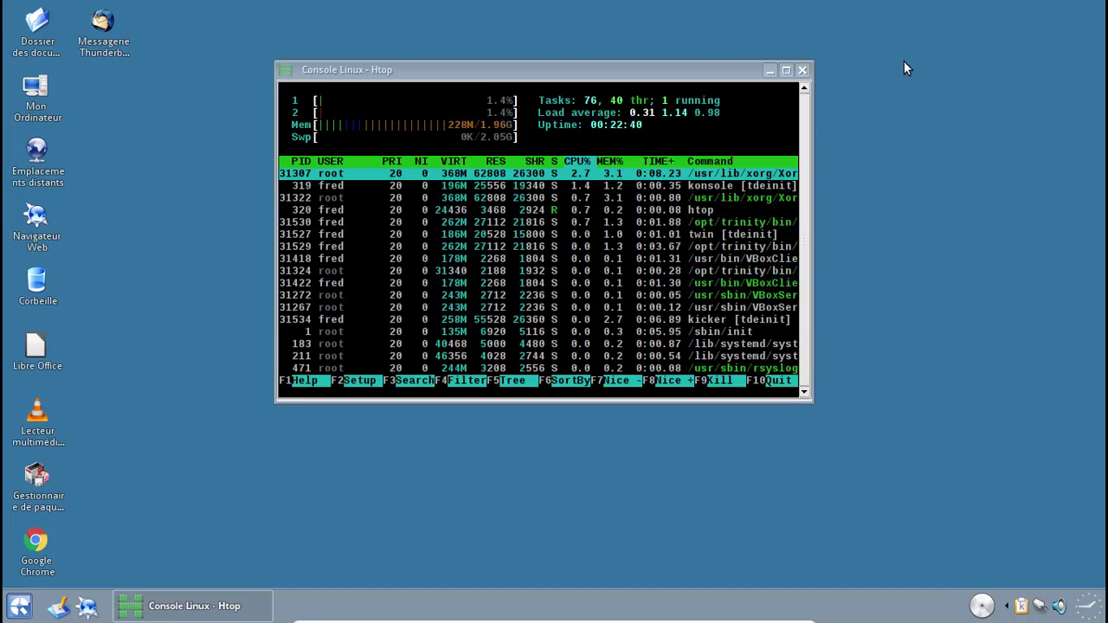
left_click(802, 70)
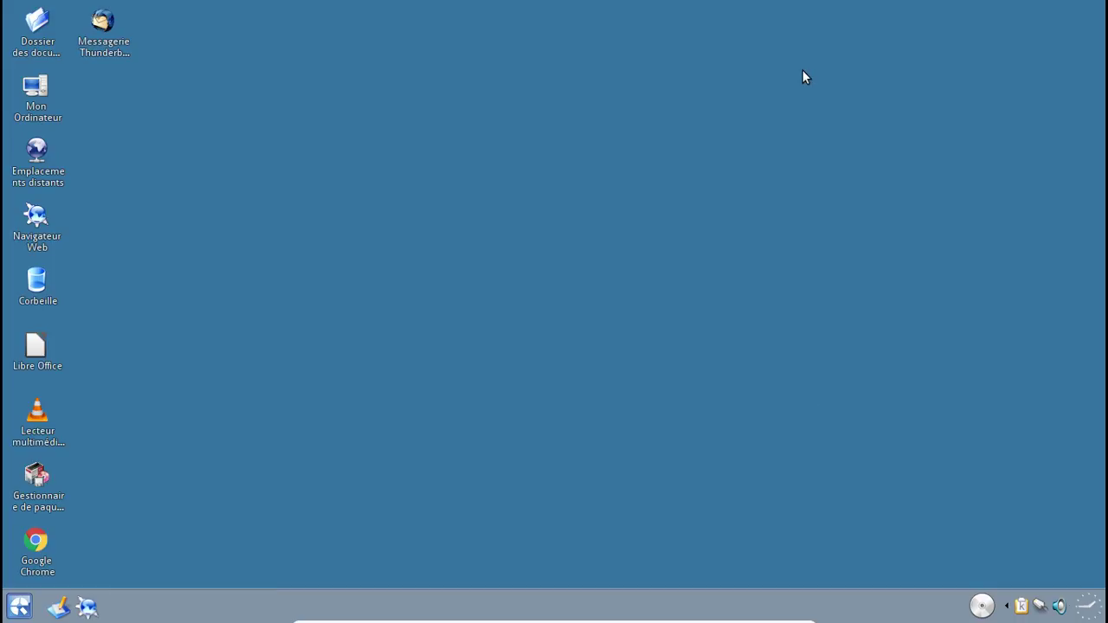
Step: Open the Centre de configuration from the start menu and move its window towards the middle of the desktop
left_click(20, 607)
left_click(138, 539)
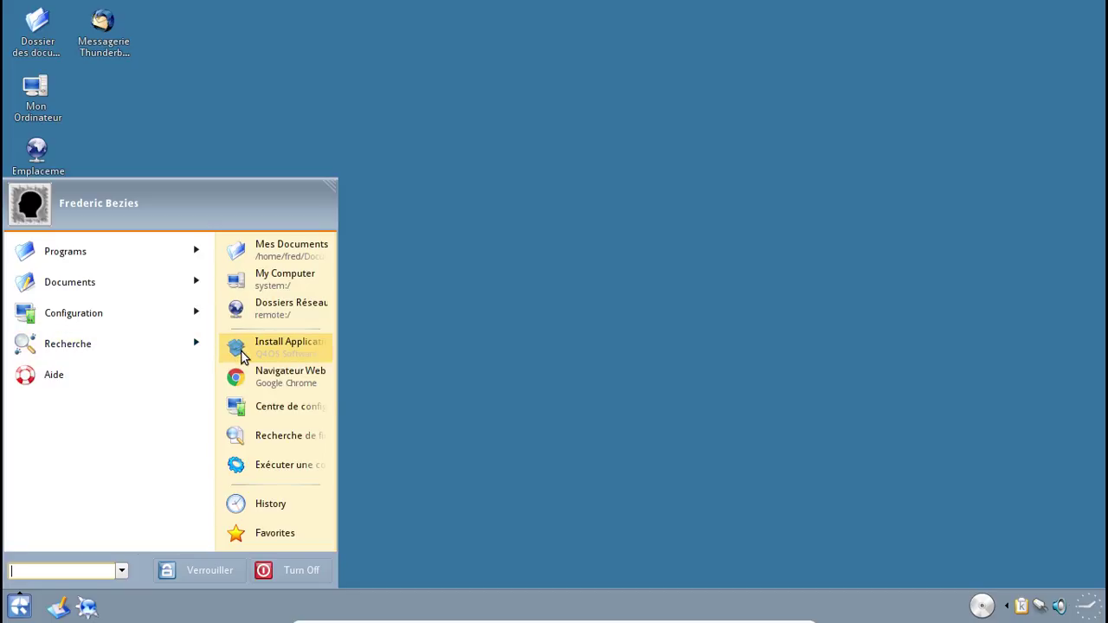
left_click(94, 317)
left_click(95, 307)
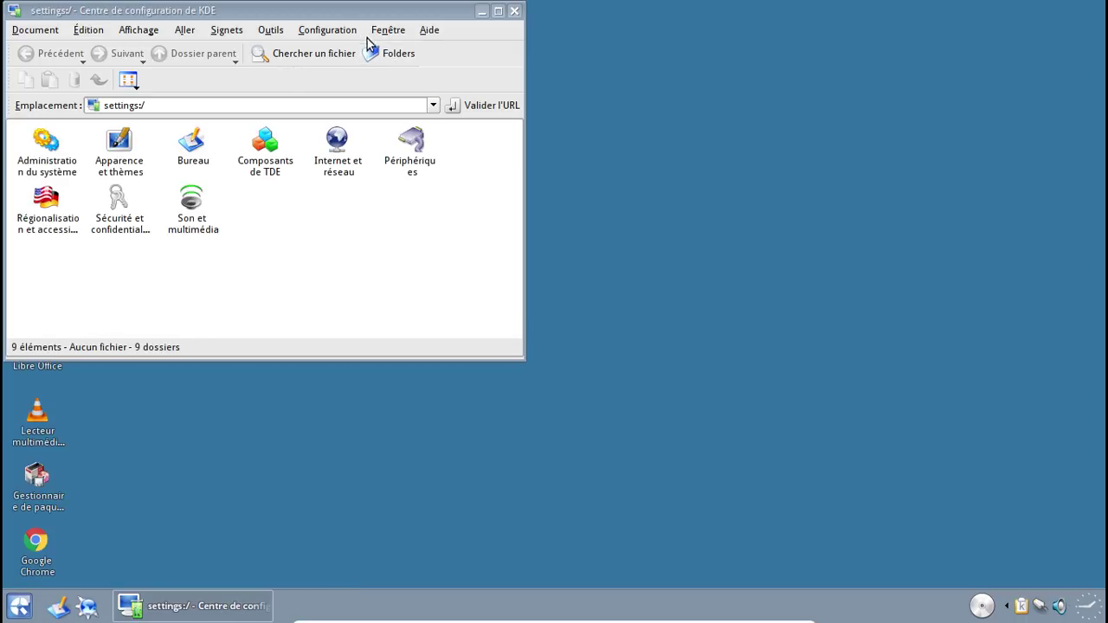
left_click_drag(331, 14, 608, 61)
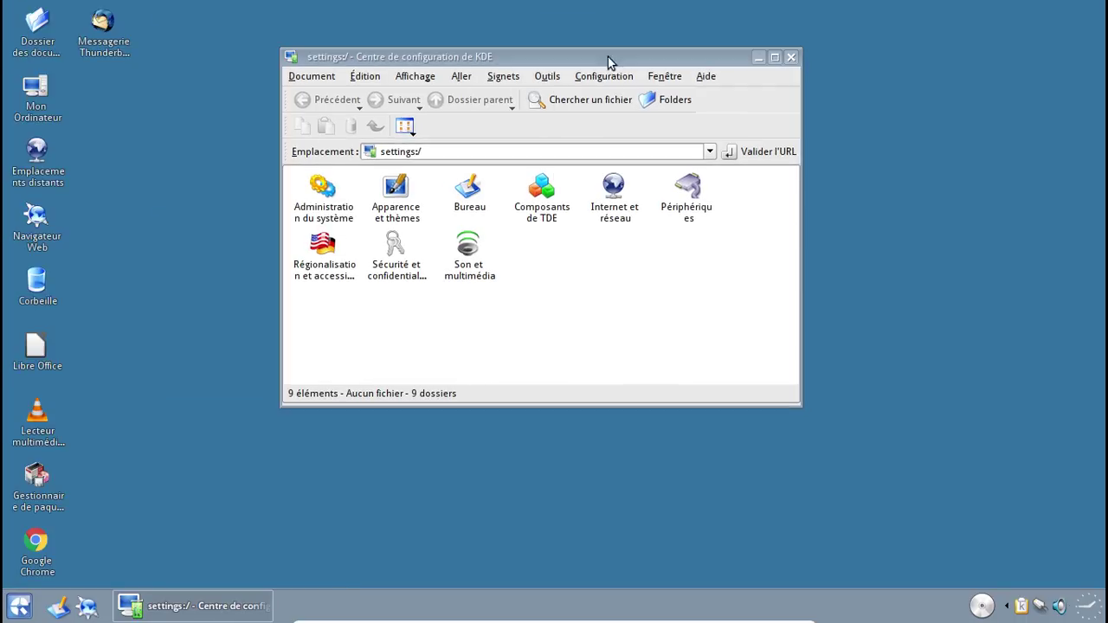
Step: Check the Trinity desktop environment's version information and close the configuration centre
left_click(706, 76)
left_click(723, 198)
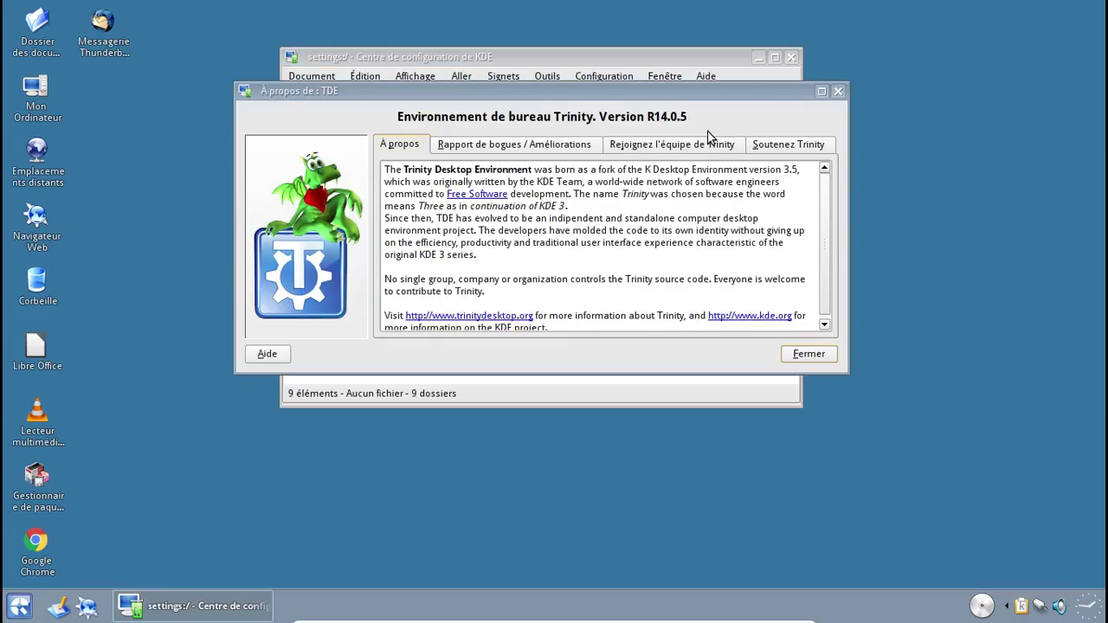
left_click(837, 91)
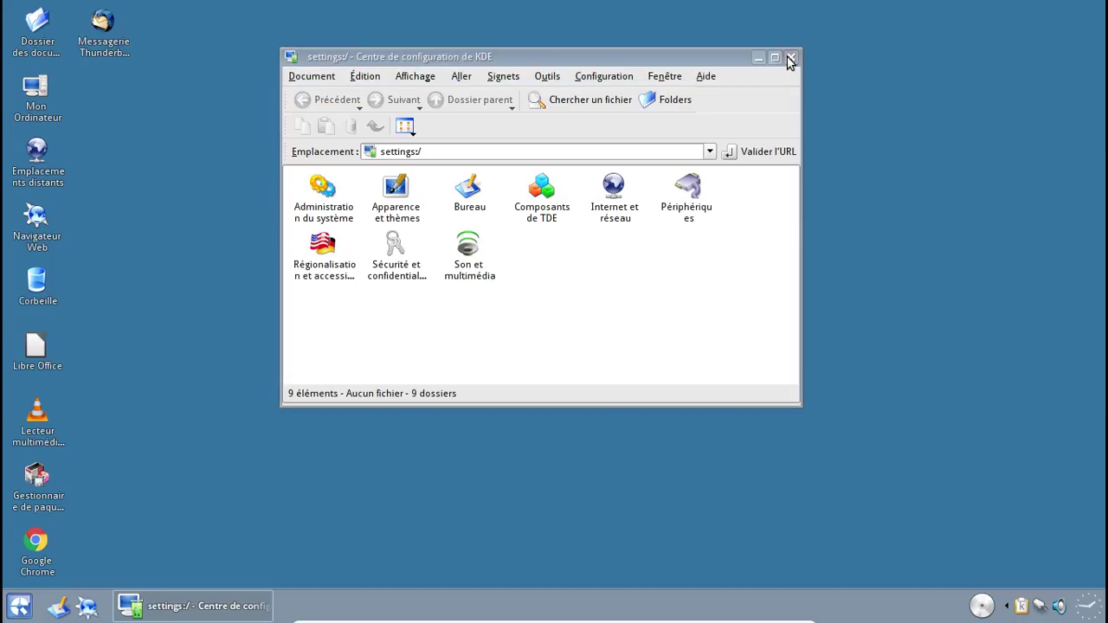
left_click(789, 58)
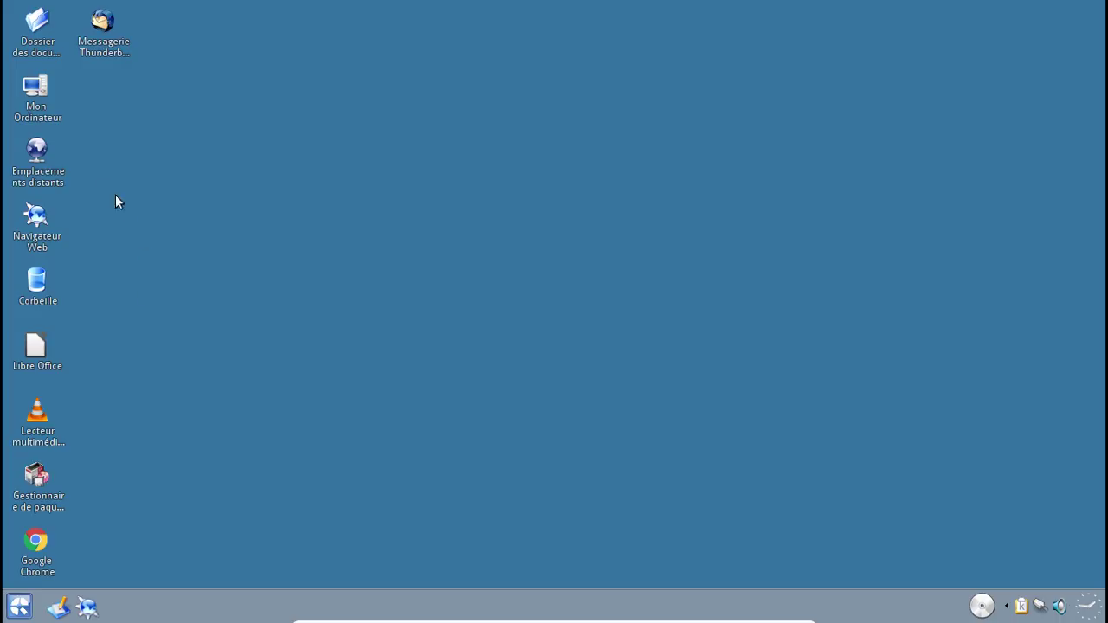
Step: Open Mon Ordinateur, browse the remote Samba shares down to the Workgroup network, and return to the system overview
left_click(26, 120)
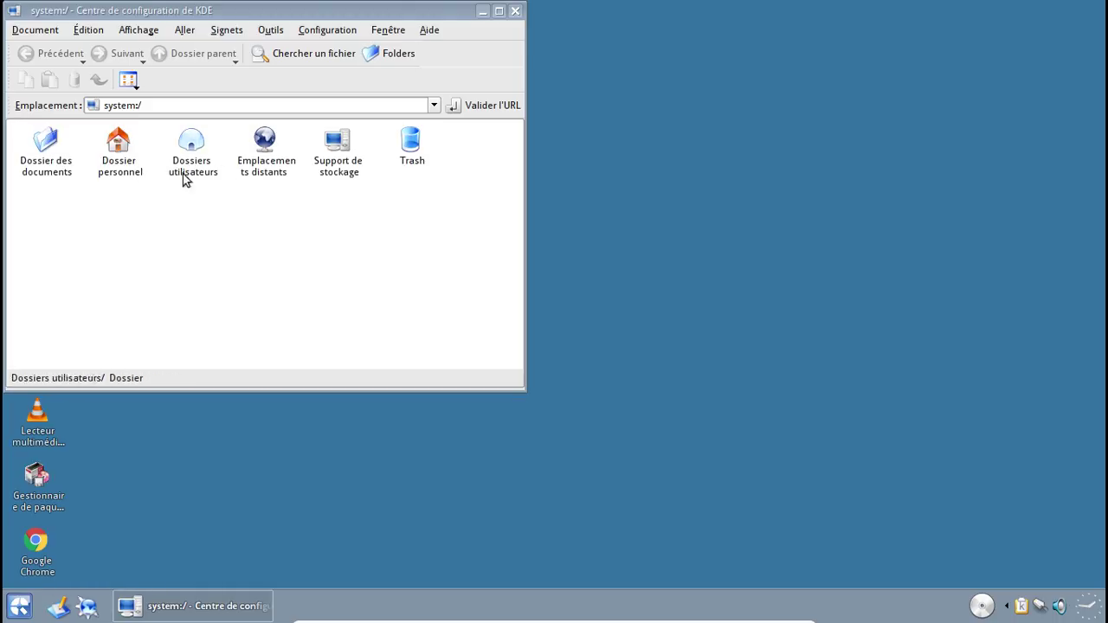
left_click(258, 172)
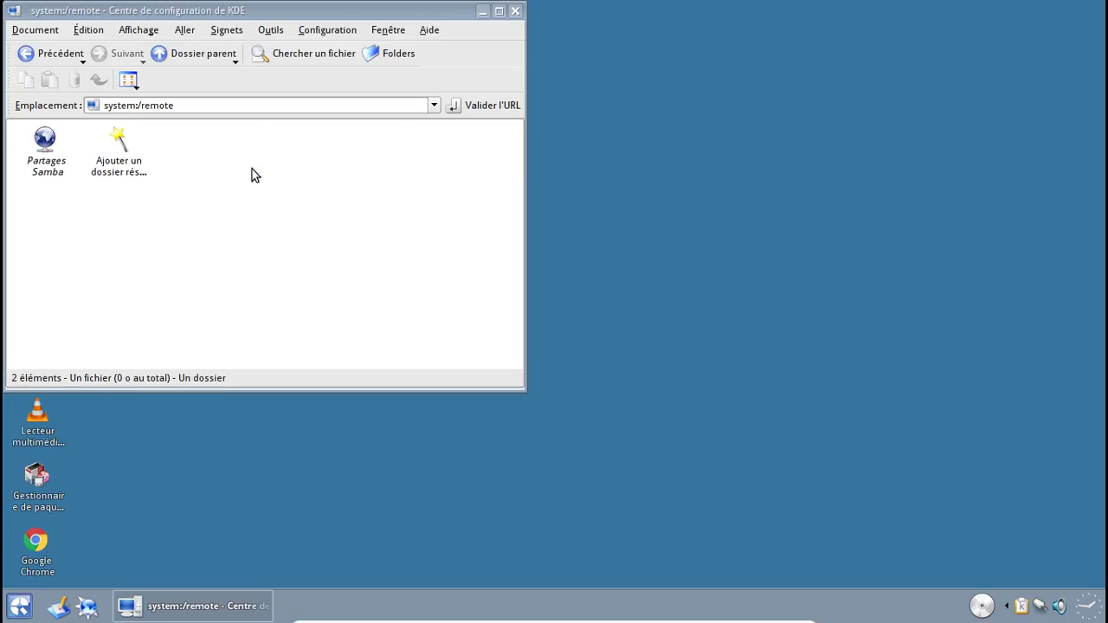
left_click(64, 178)
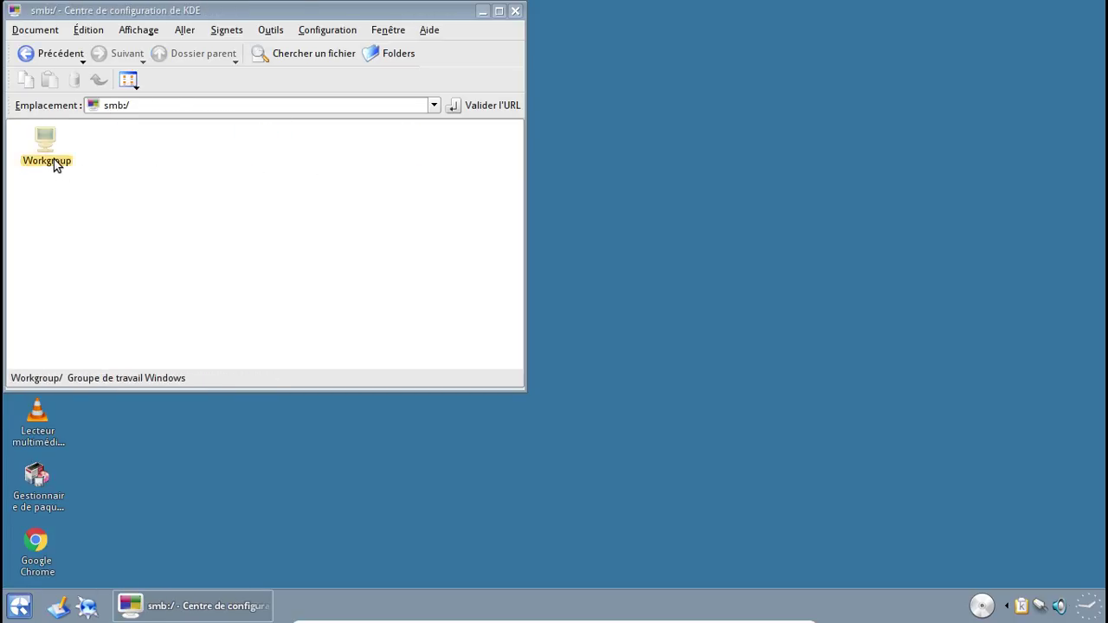
left_click(51, 161)
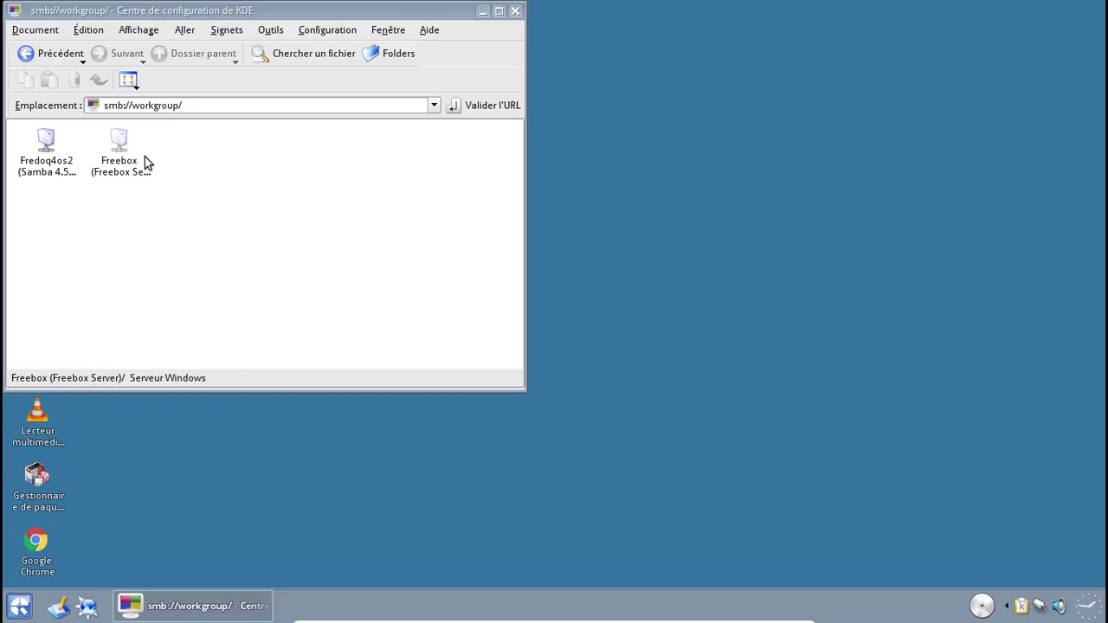
left_click(48, 63)
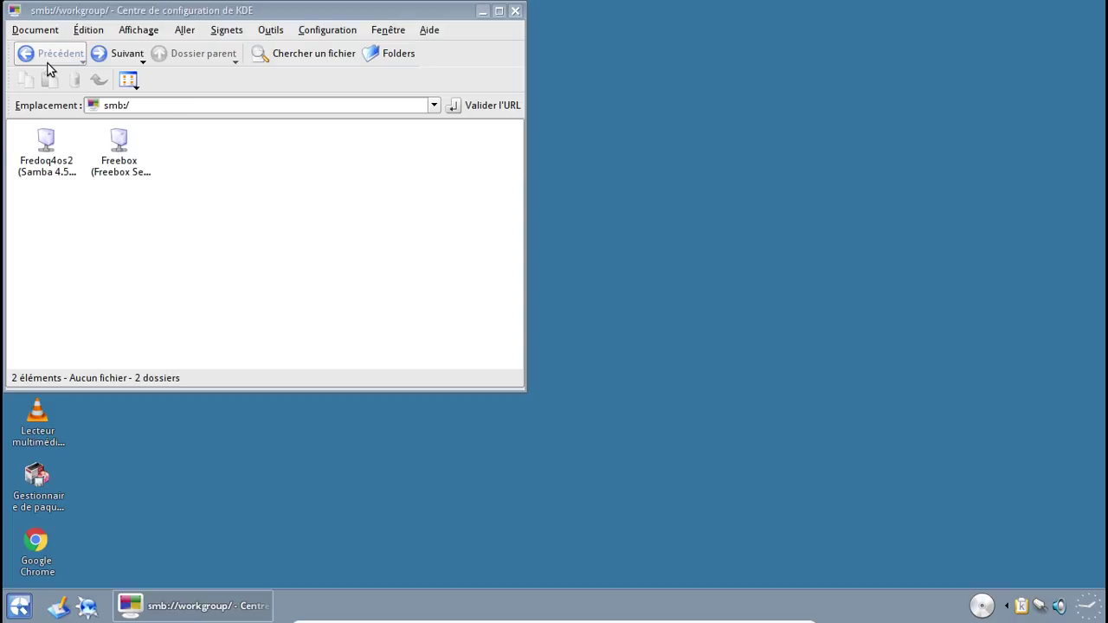
left_click(48, 63)
left_click(48, 63)
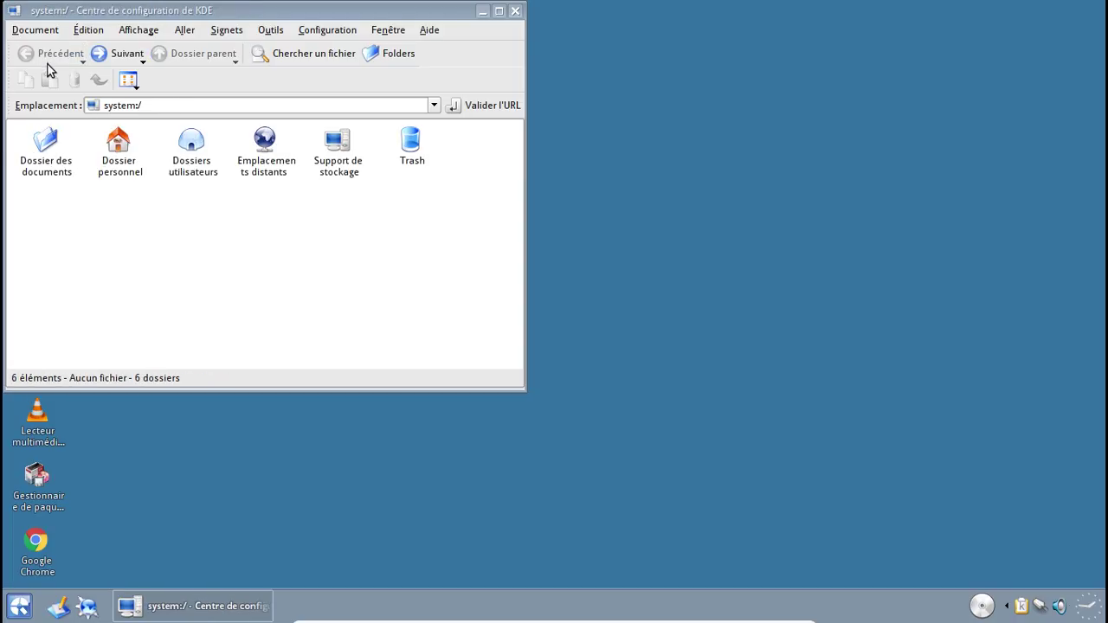
Step: Open the personal folder, view the types of new item it can create without creating one, and close the window
left_click(120, 147)
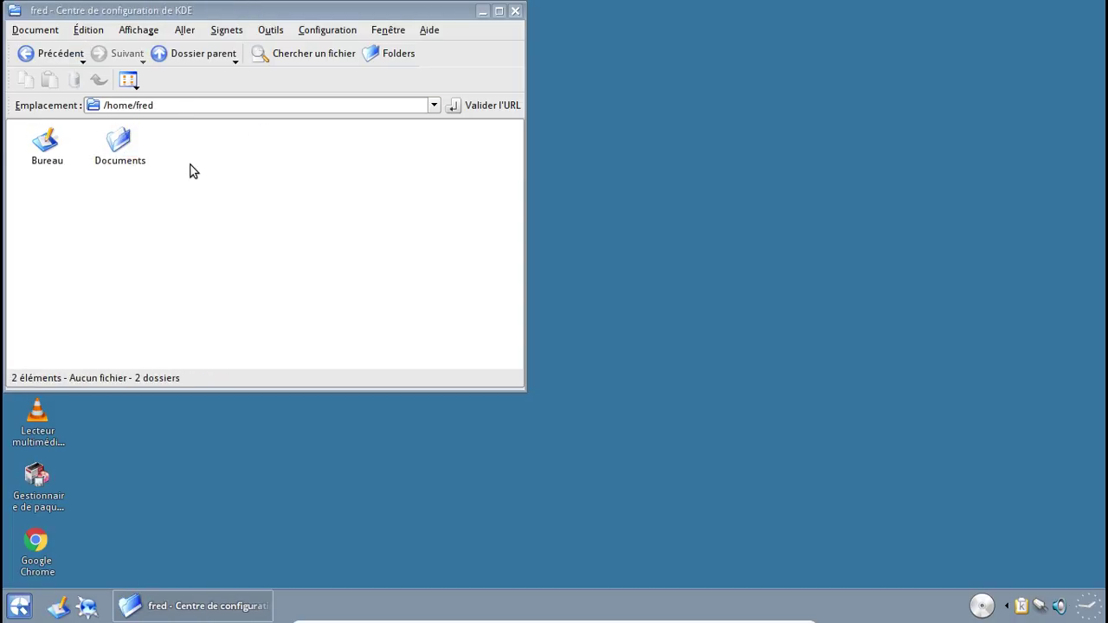
right_click(192, 170)
mouse_move(249, 172)
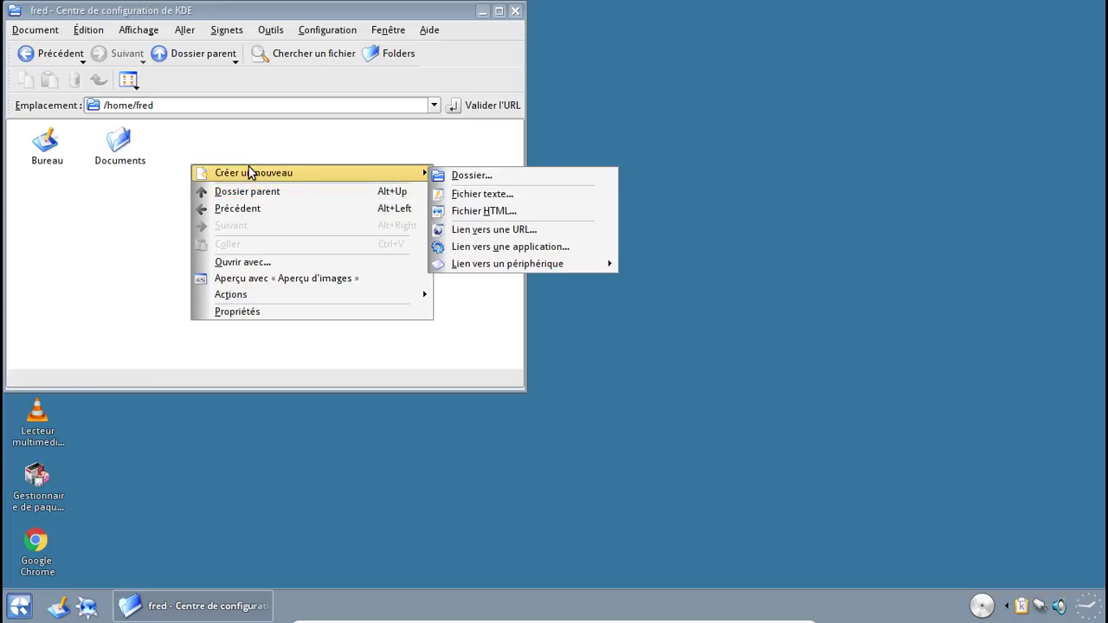
left_click(918, 86)
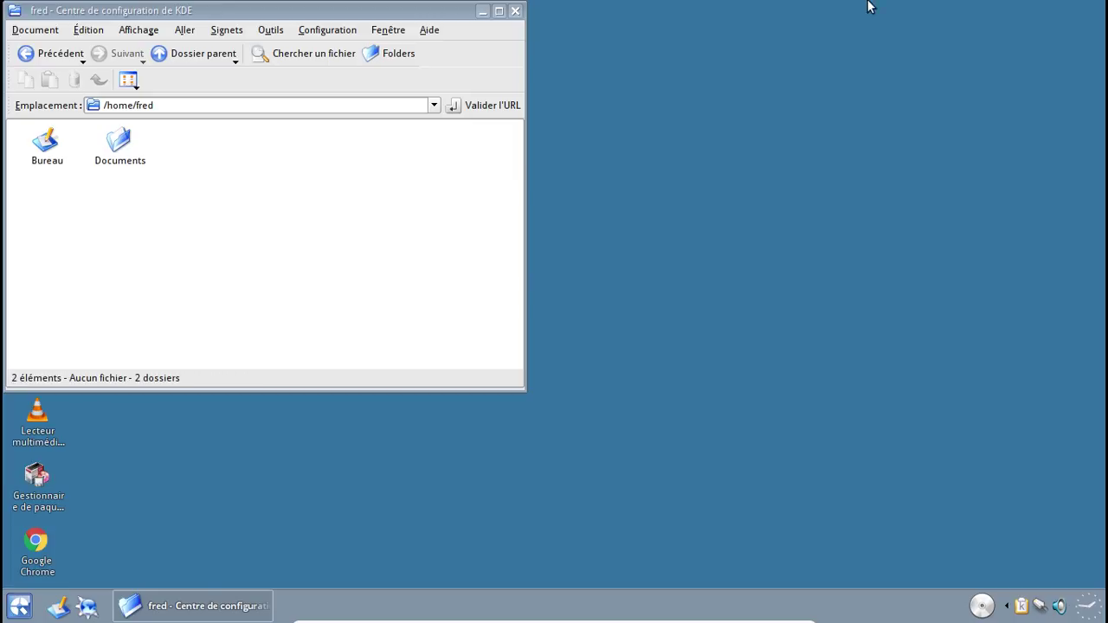
left_click(515, 11)
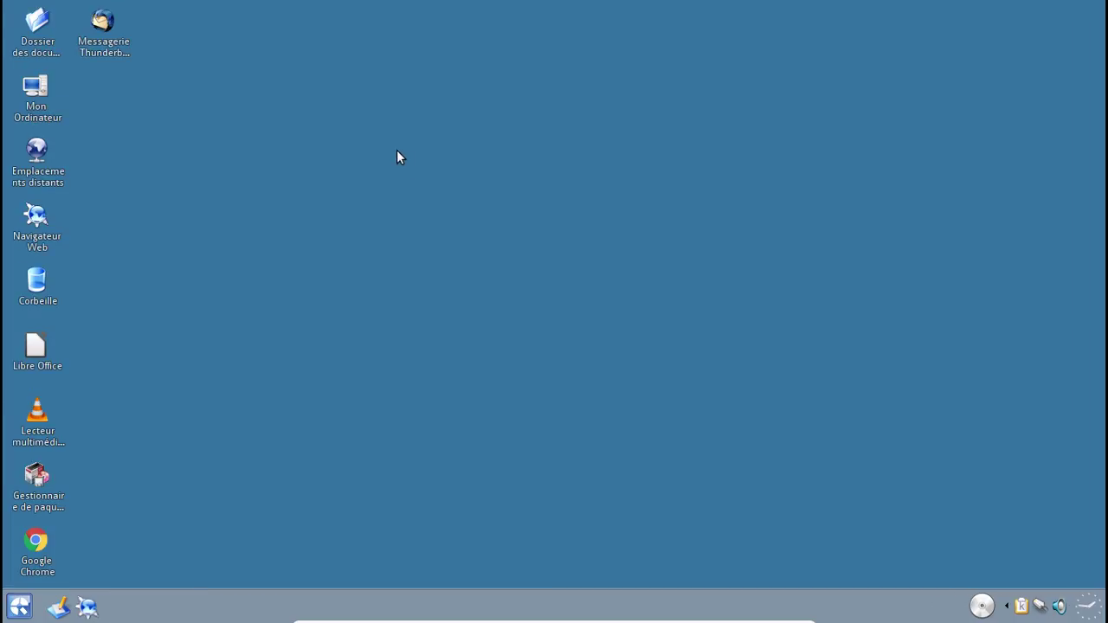
Step: Find and open the Konsole terminal from the start menu and list the home folder's contents with ls
left_click(16, 610)
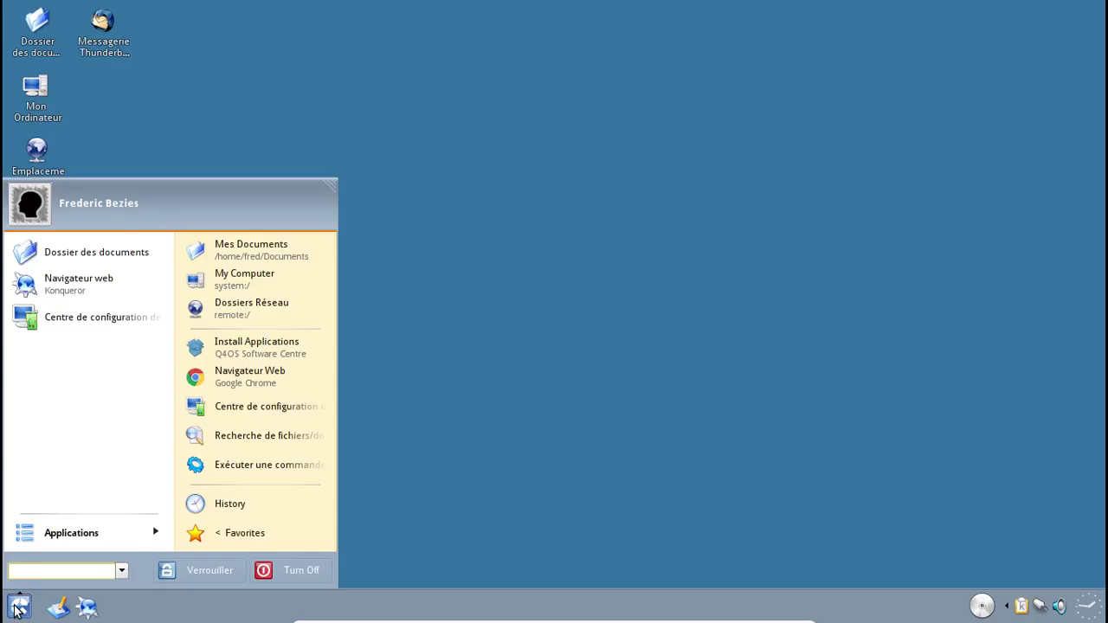
type("konsole")
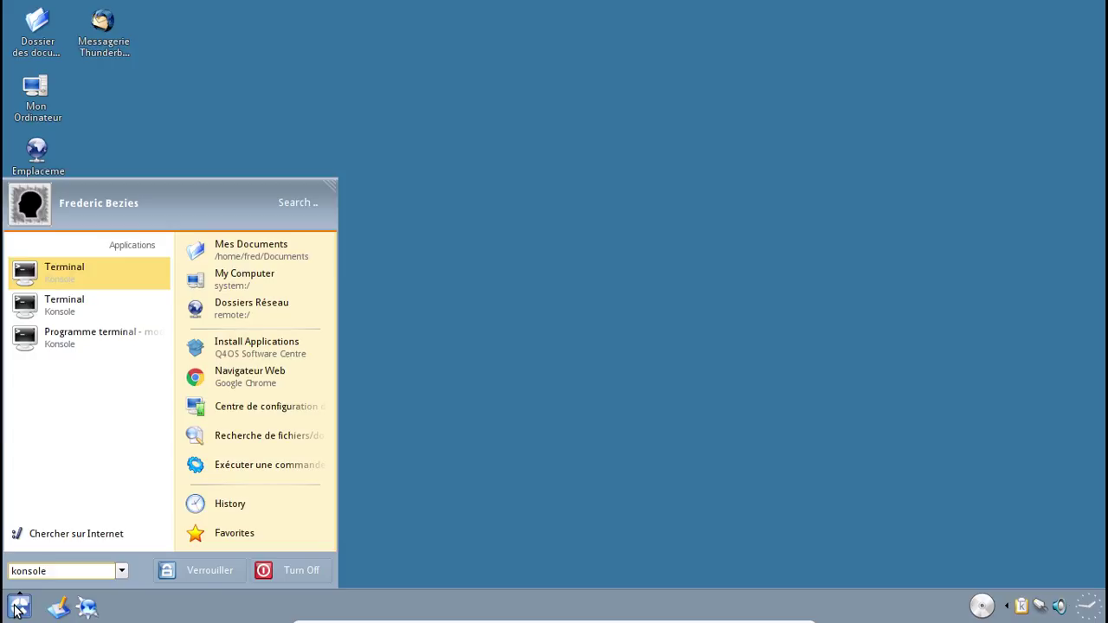
left_click(82, 278)
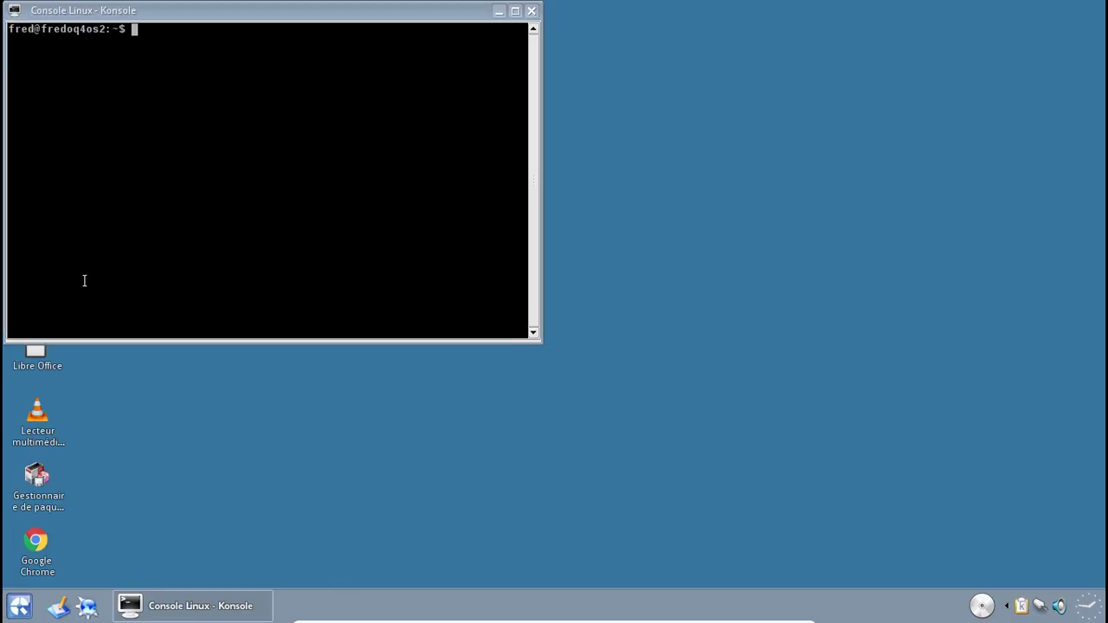
type("ls")
key("Return")
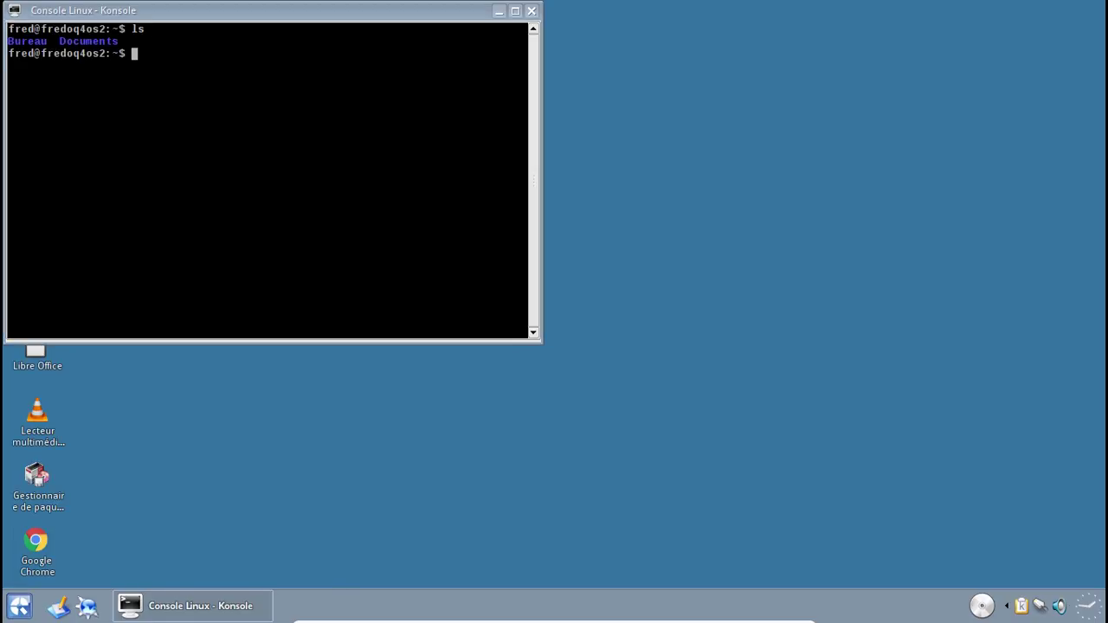
Step: Run xdg-user-dirs-update to generate the standard user folders, and list the home folder again with ls
type("xdg")
key("Tab")
key("Tab")
type("u")
key("Tab")
type("s")
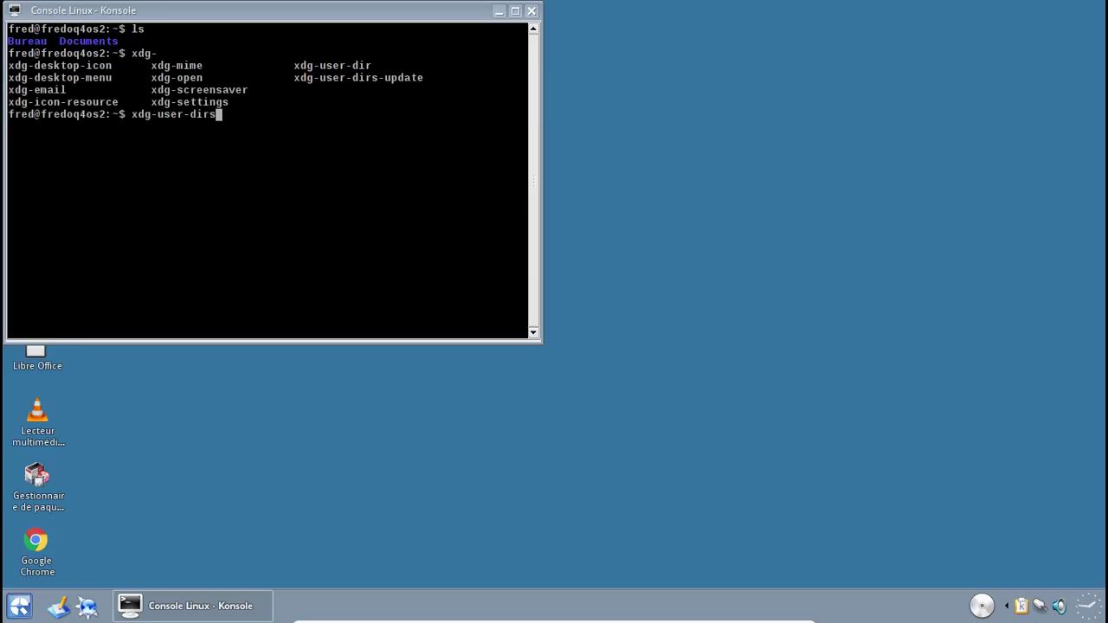
key("Tab")
key("Return")
type("ls")
key("Return")
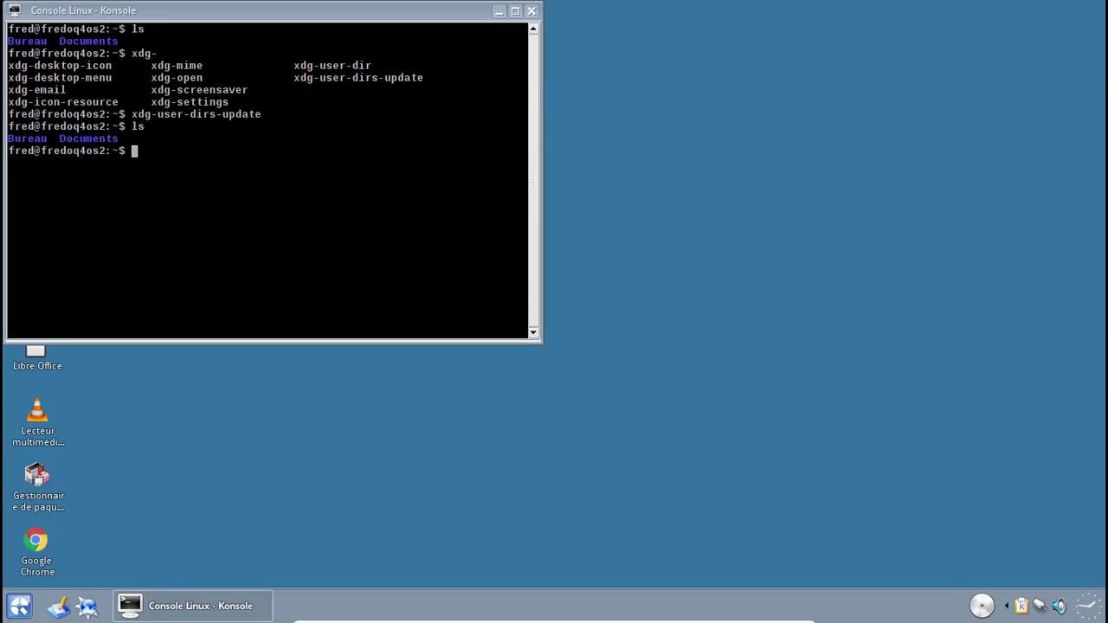
Step: Try to start mc, and enter the .config folder and list its contents with ls
type("mc")
key("Return")
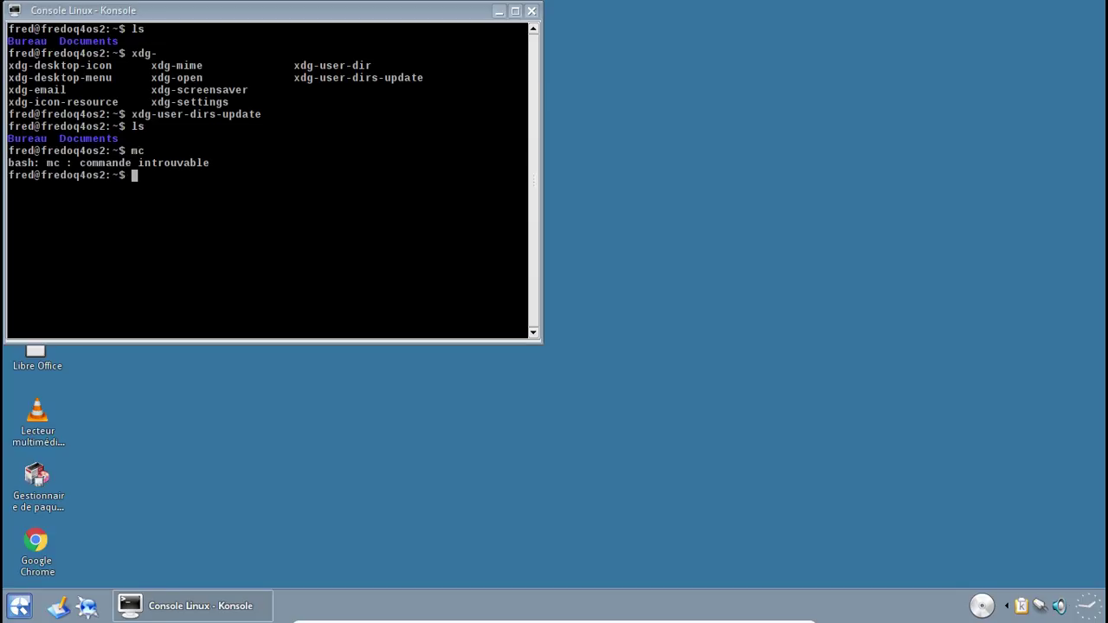
type("cd .conf")
key("Tab")
key("Return")
type("ls")
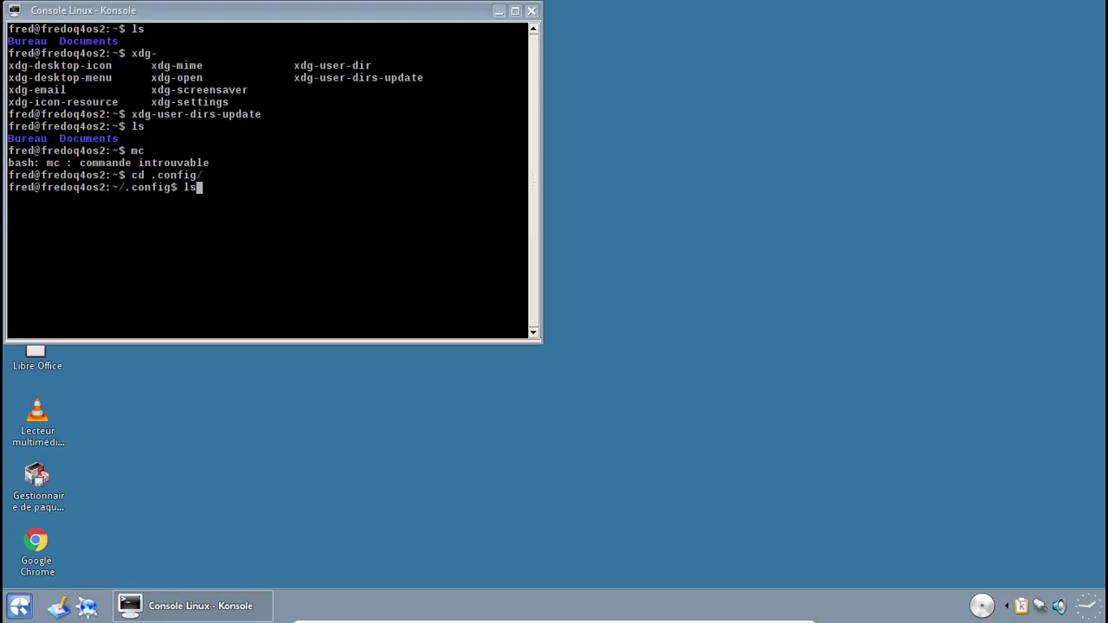
key("Return")
Step: Read the user folder definitions in user-dirs.dirs with less, and close the terminal
type("nano")
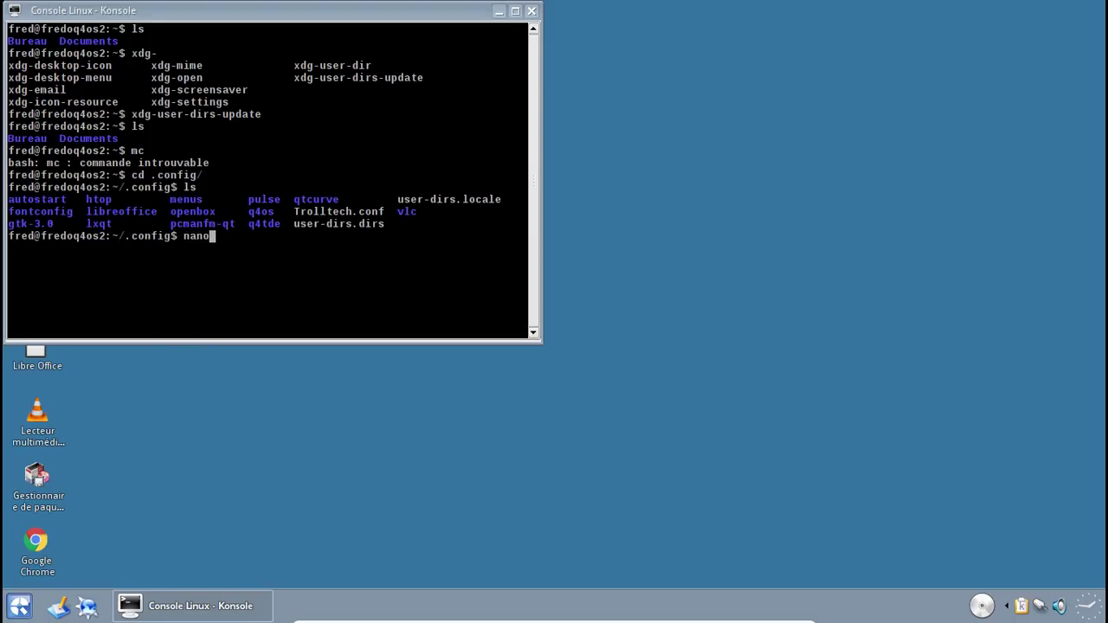
key("BackSpace")
key("BackSpace")
key("BackSpace")
key("BackSpace")
type("less user")
key("Tab")
type("dirs")
key("Return")
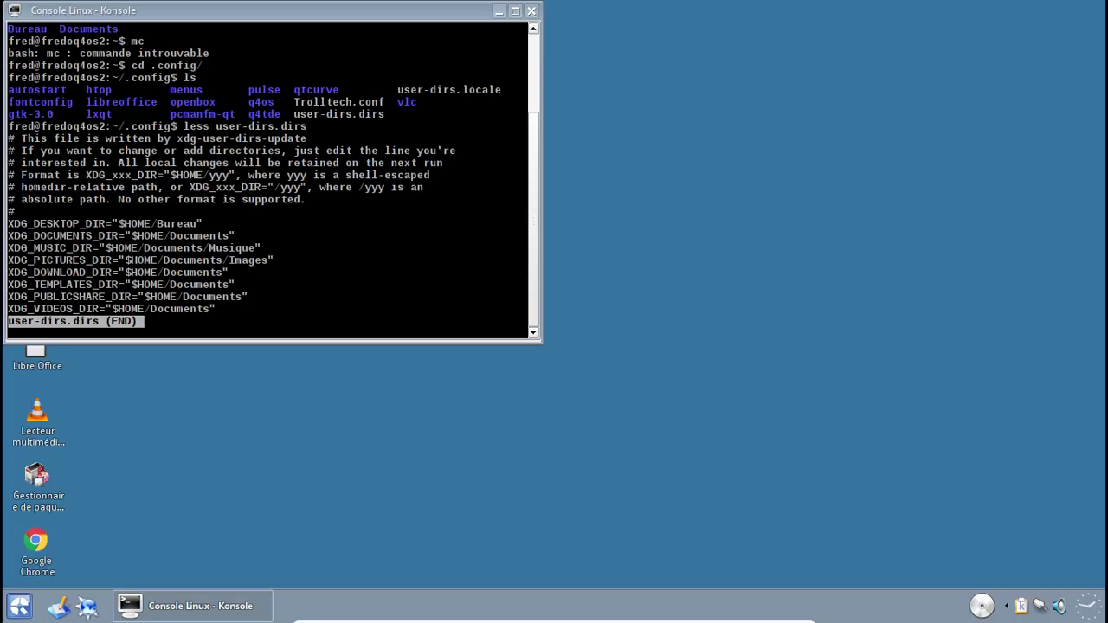
left_click(531, 10)
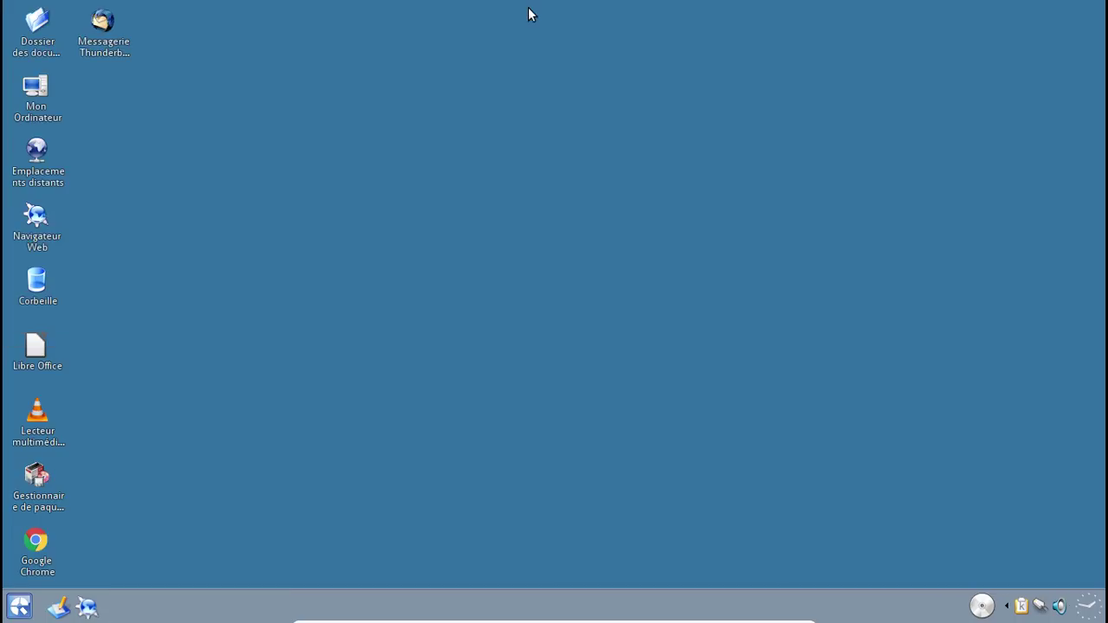
Step: Open Navigateur Web from the desktop, move its window clear of the desktop icons, and check Konqueror's version information
left_click(46, 224)
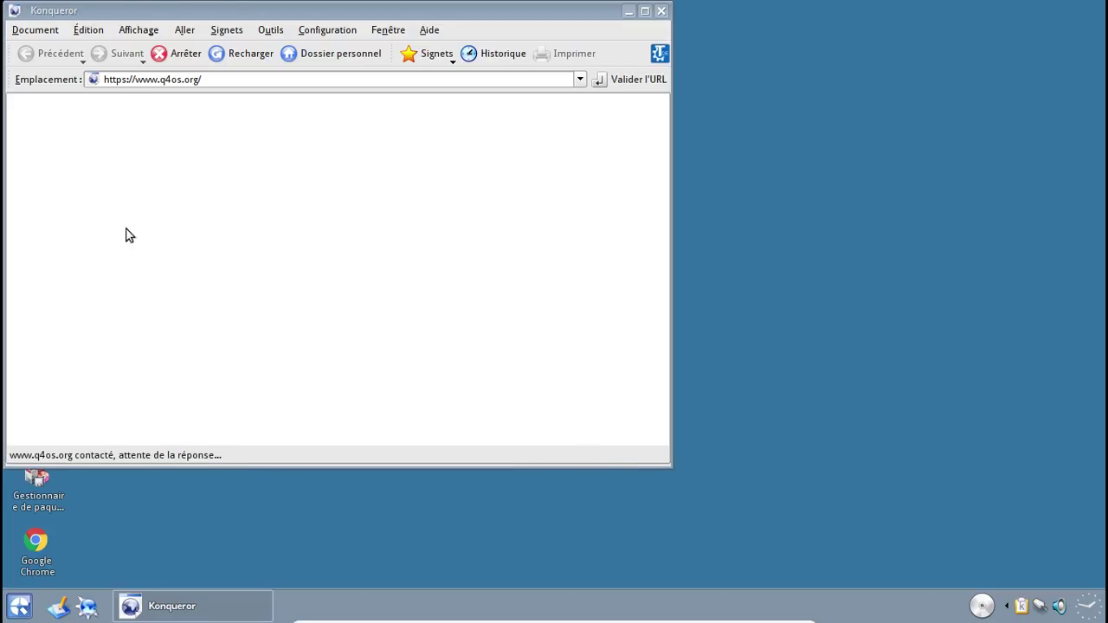
left_click_drag(544, 19, 662, 53)
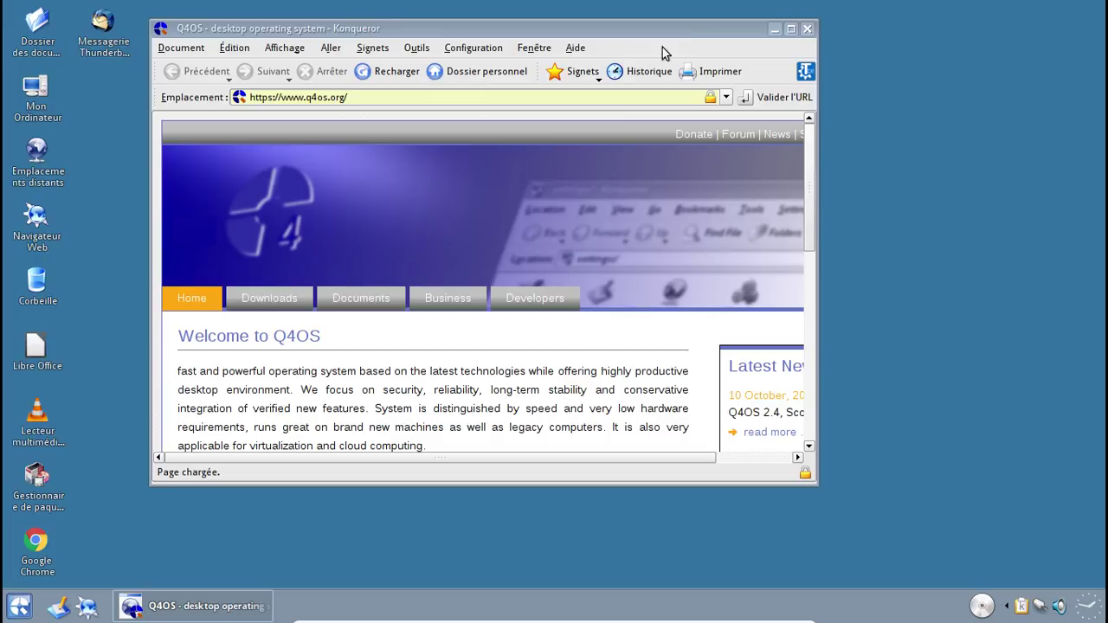
left_click(579, 48)
left_click(633, 154)
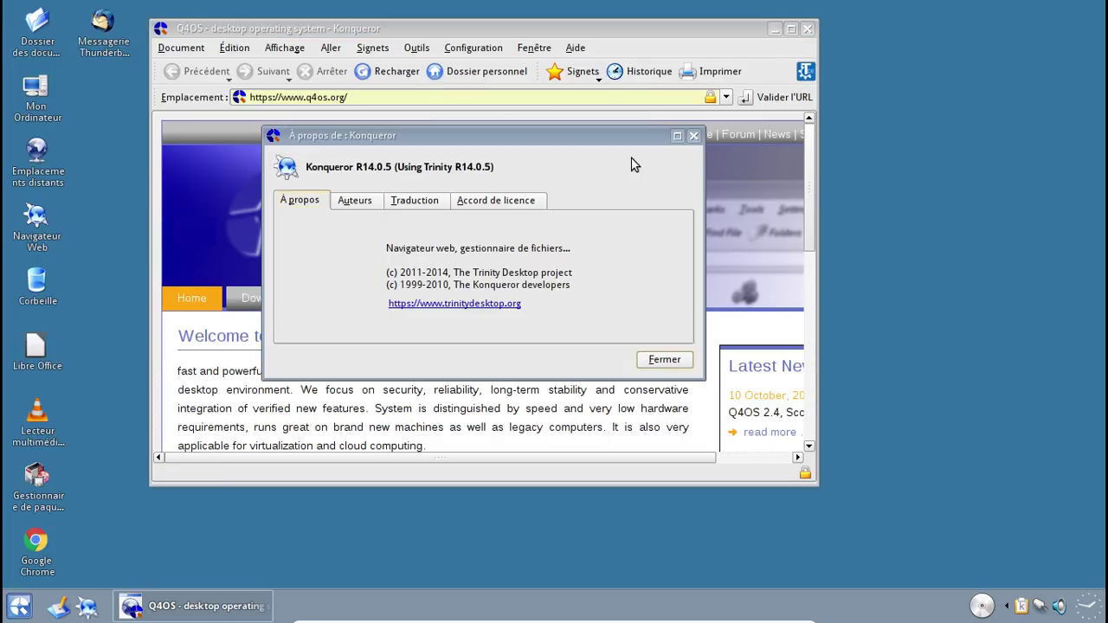
left_click(695, 137)
Step: Open Konqueror's configuration and examine the Modules externes and Performance settings
left_click(499, 52)
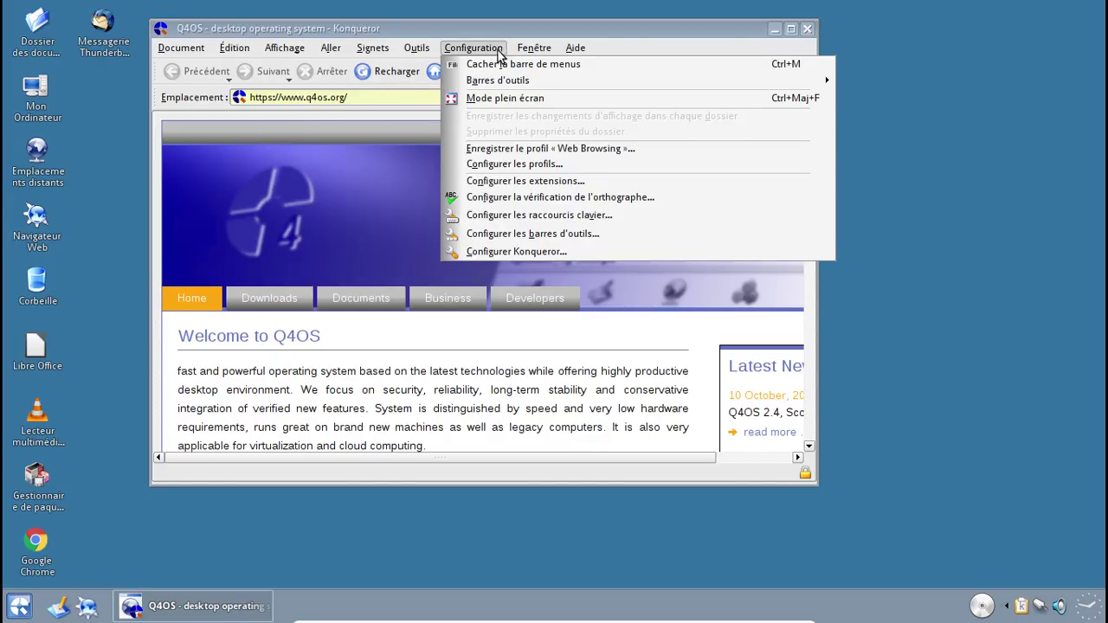
left_click(535, 248)
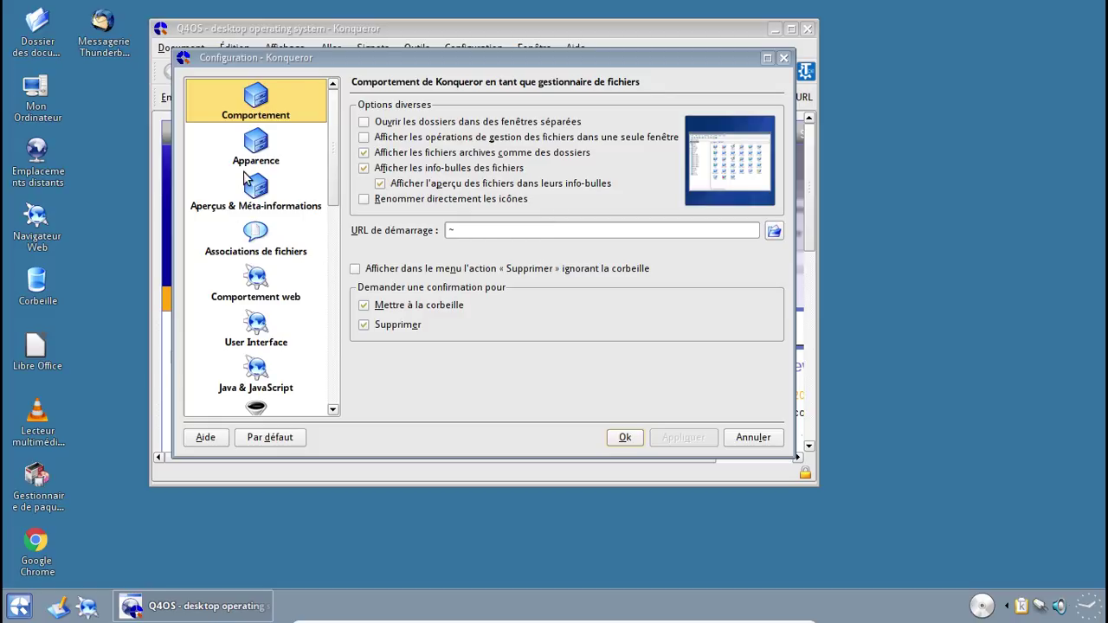
left_click_drag(331, 152, 333, 350)
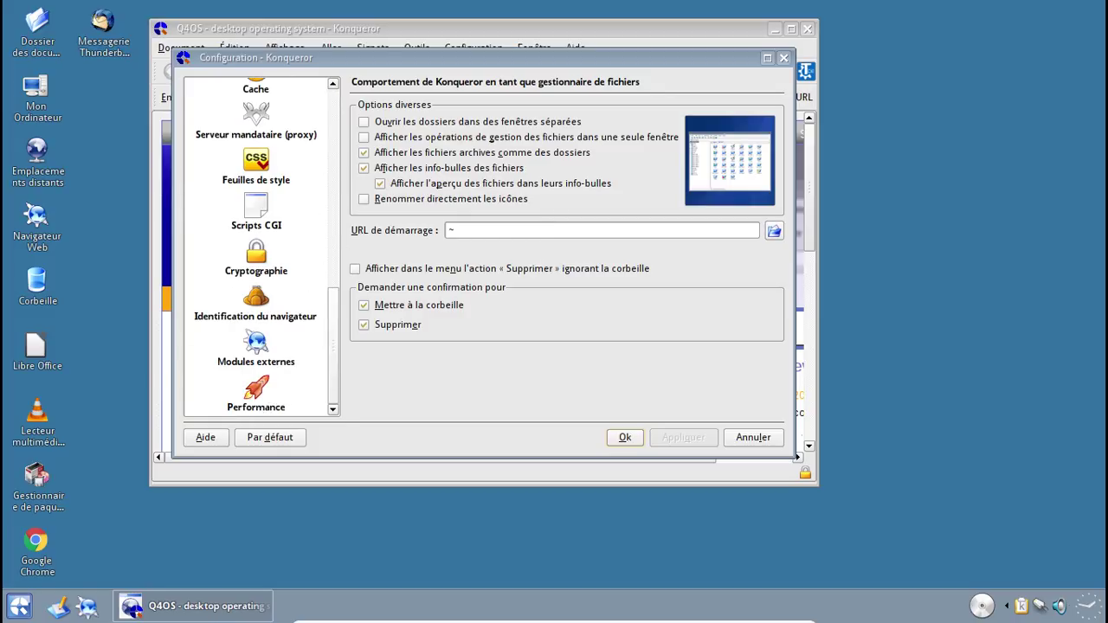
left_click(265, 349)
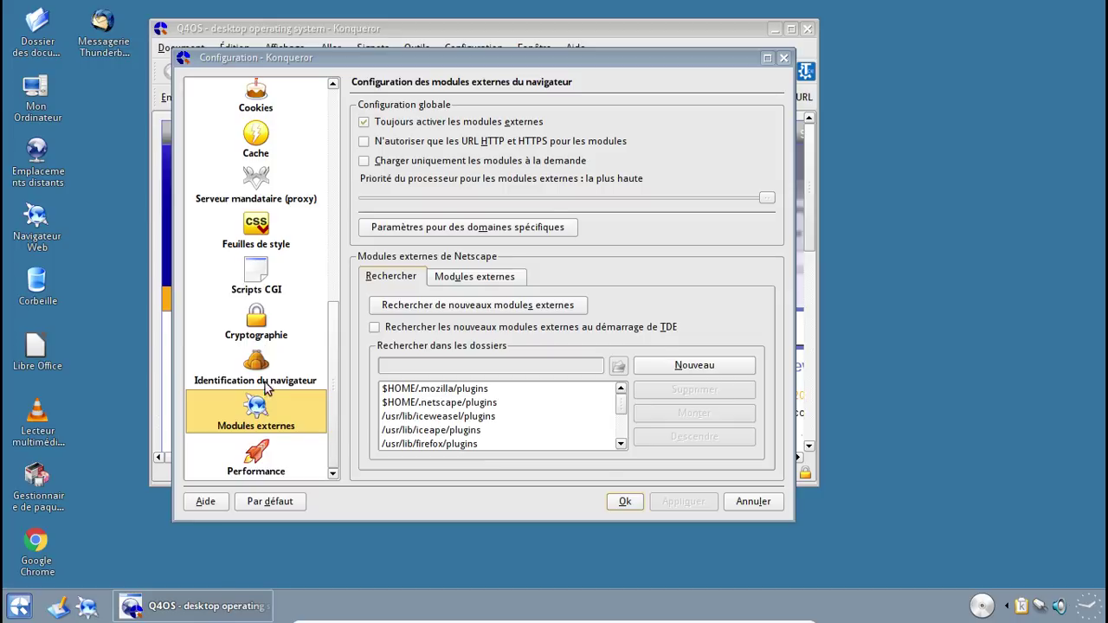
left_click(257, 453)
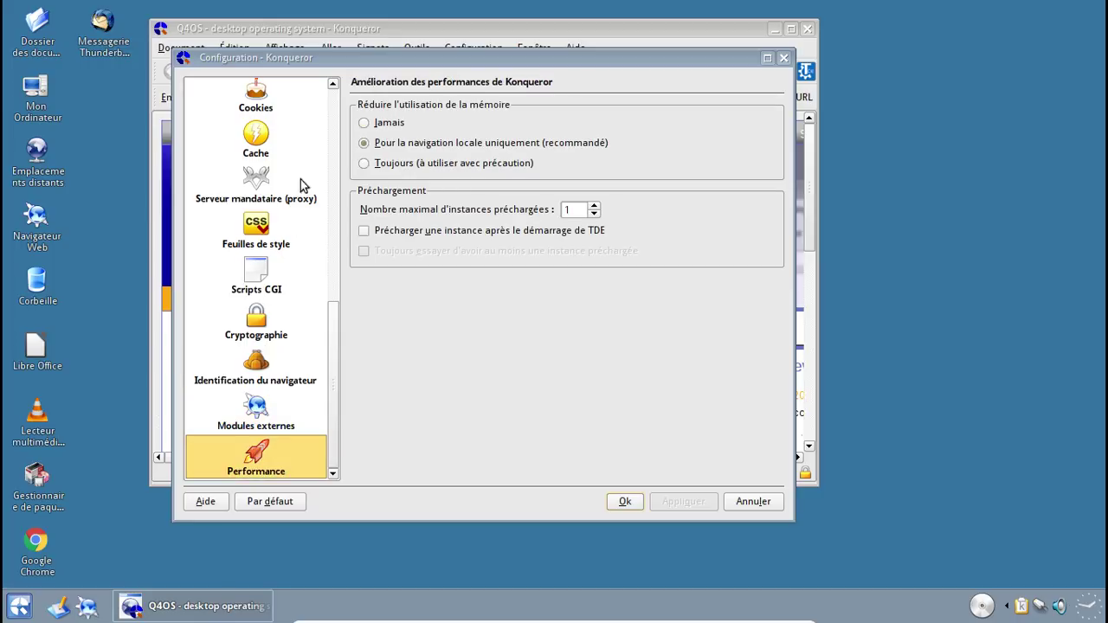
scroll(338, 117, "up", 10)
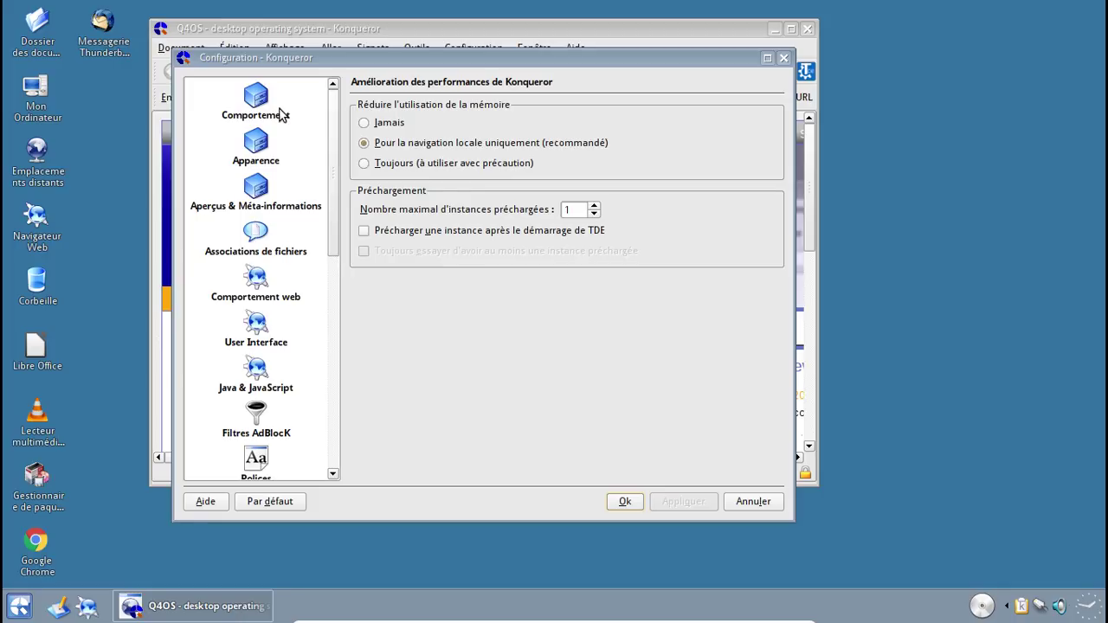
Step: Examine Konqueror's Comportement, Apparence, Aperçus & Méta-informations, Associations de fichiers, Comportement web and User Interface settings
left_click(259, 110)
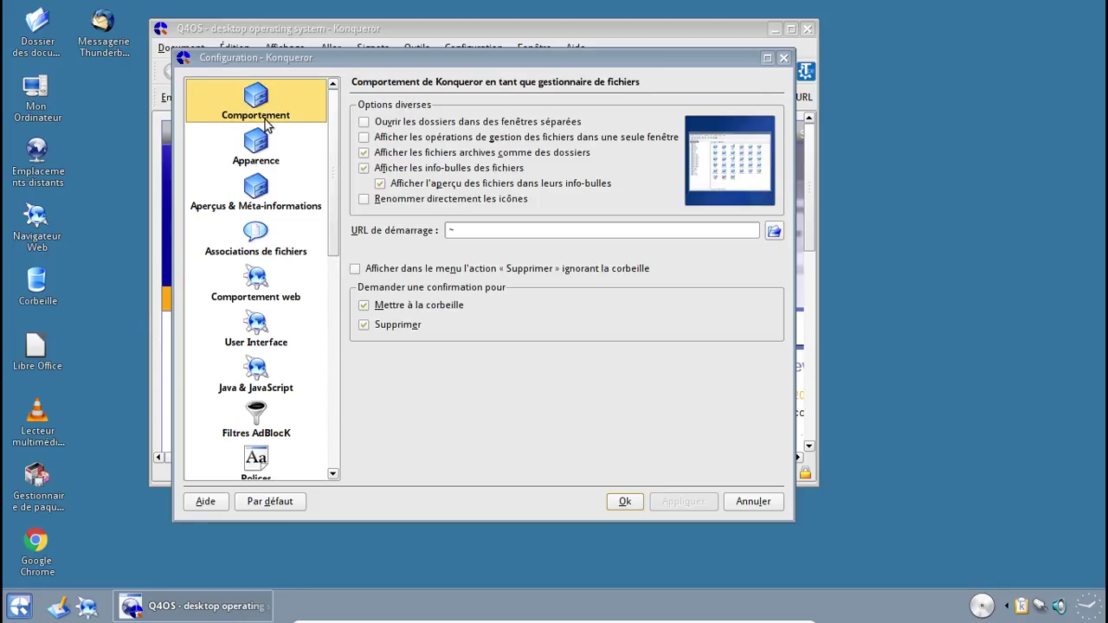
left_click(268, 147)
left_click(263, 192)
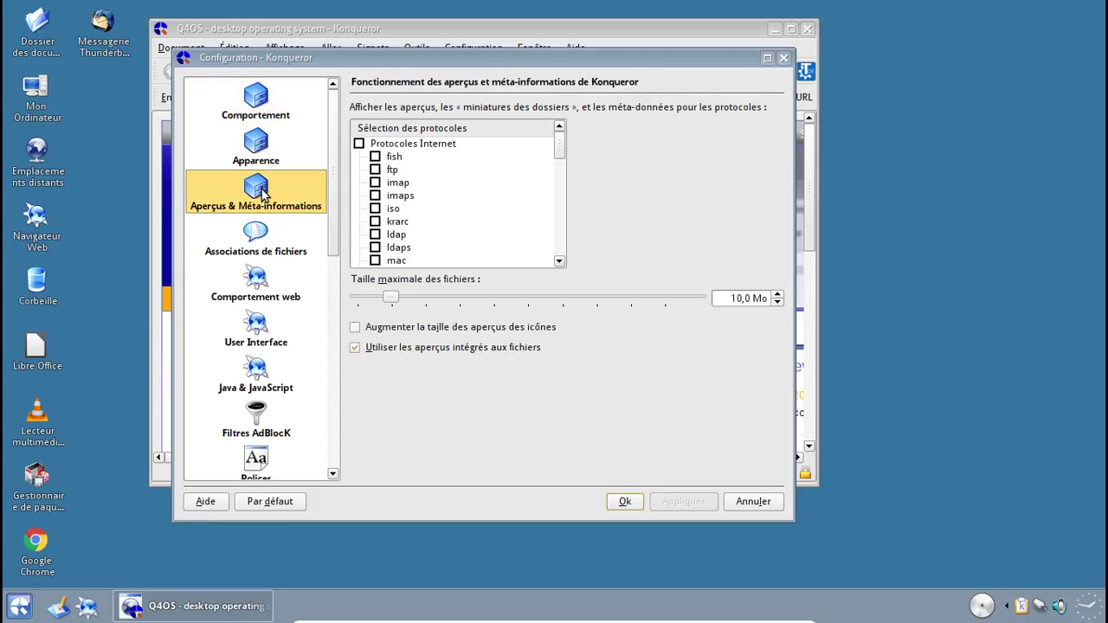
left_click(258, 249)
left_click(262, 281)
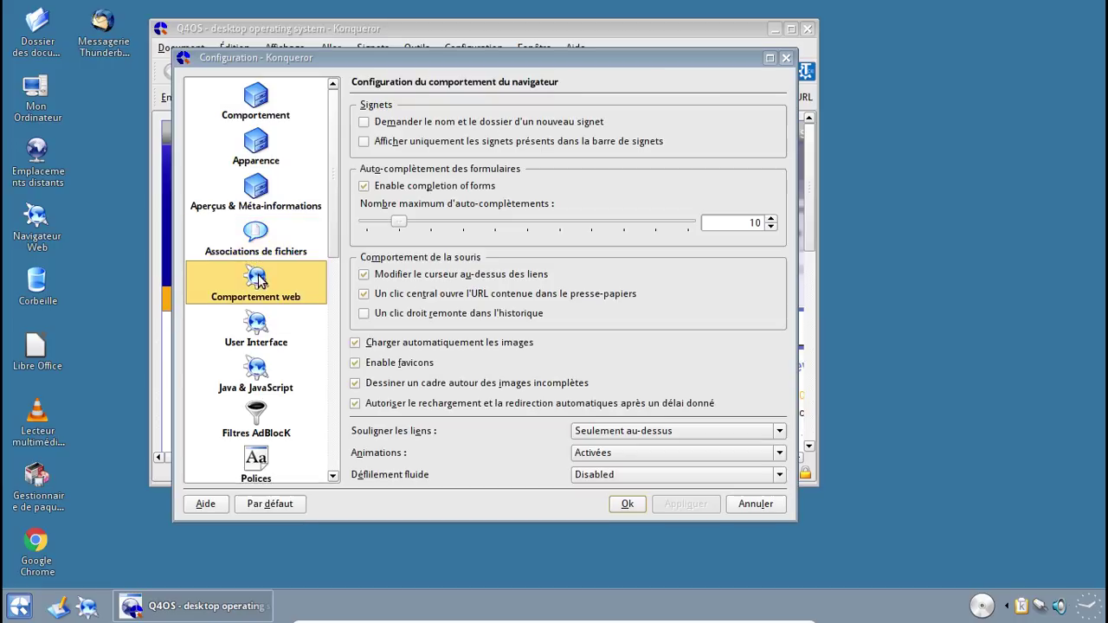
left_click(264, 320)
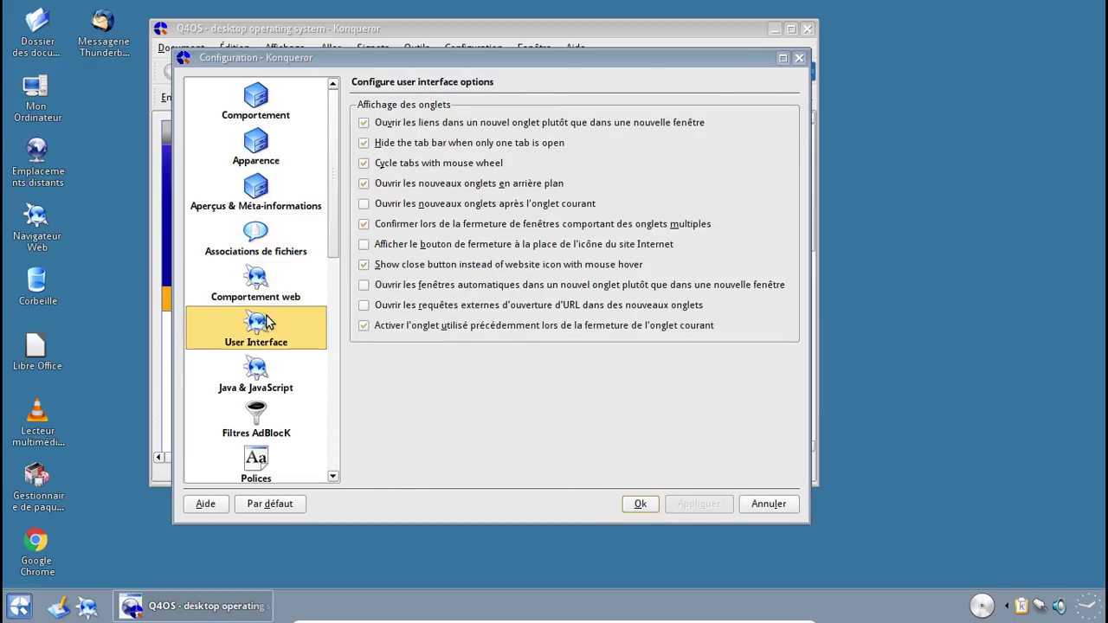
Step: Examine the Java & JavaScript, Filtres AdBlocK, Polices, Raccourcis Web and Barre latérale d'historique settings, and close the configuration without changes
left_click(269, 371)
scroll(275, 368, "down", 2)
left_click(260, 339)
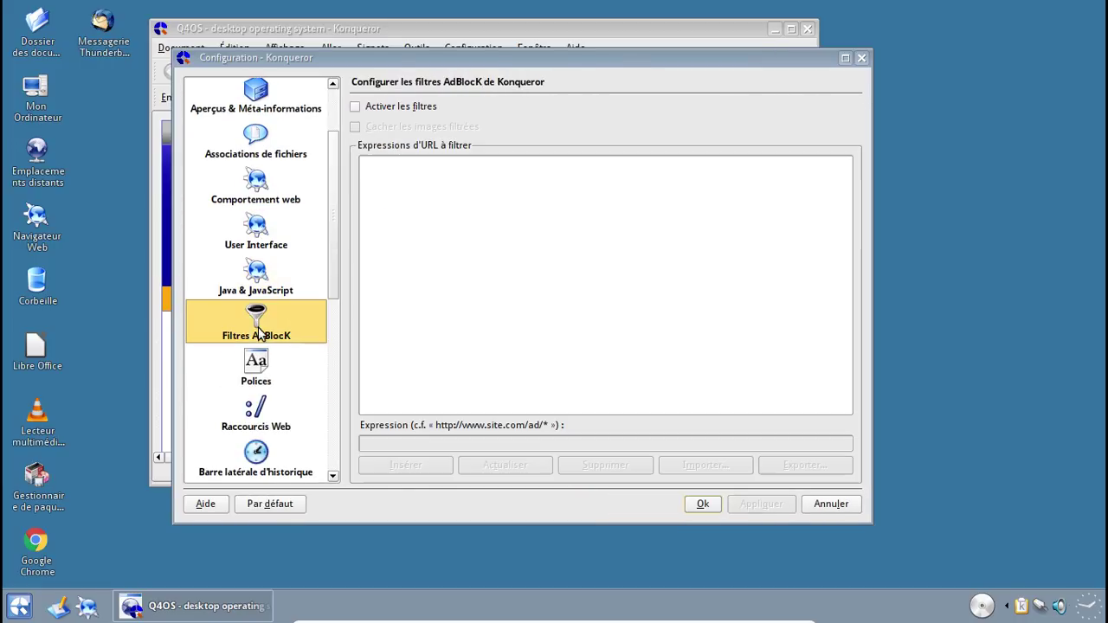
left_click(260, 371)
left_click(257, 412)
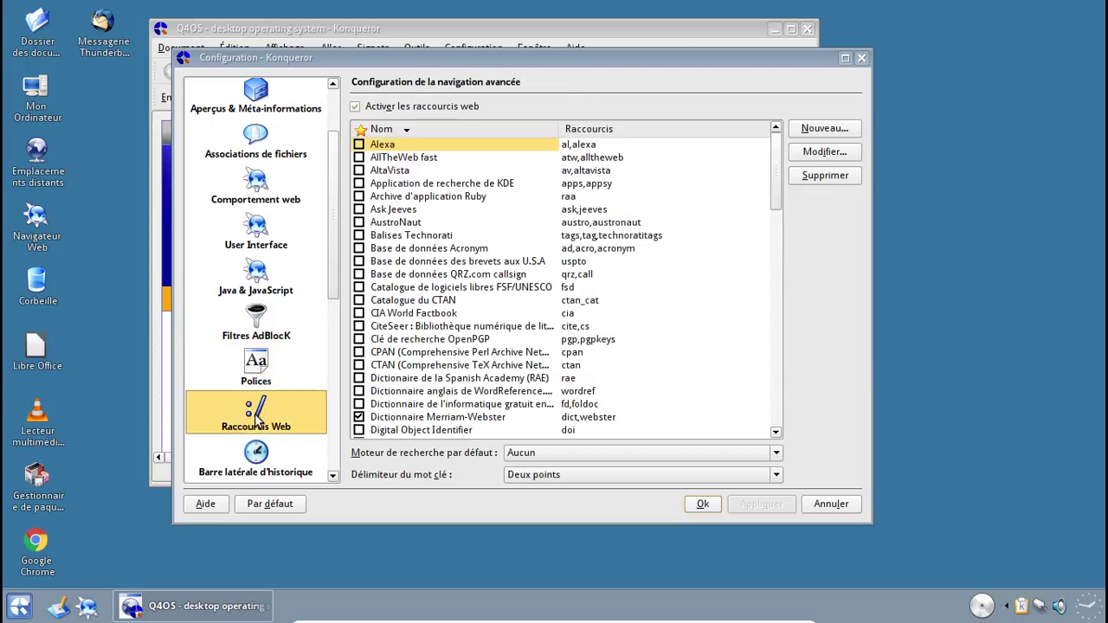
left_click(251, 457)
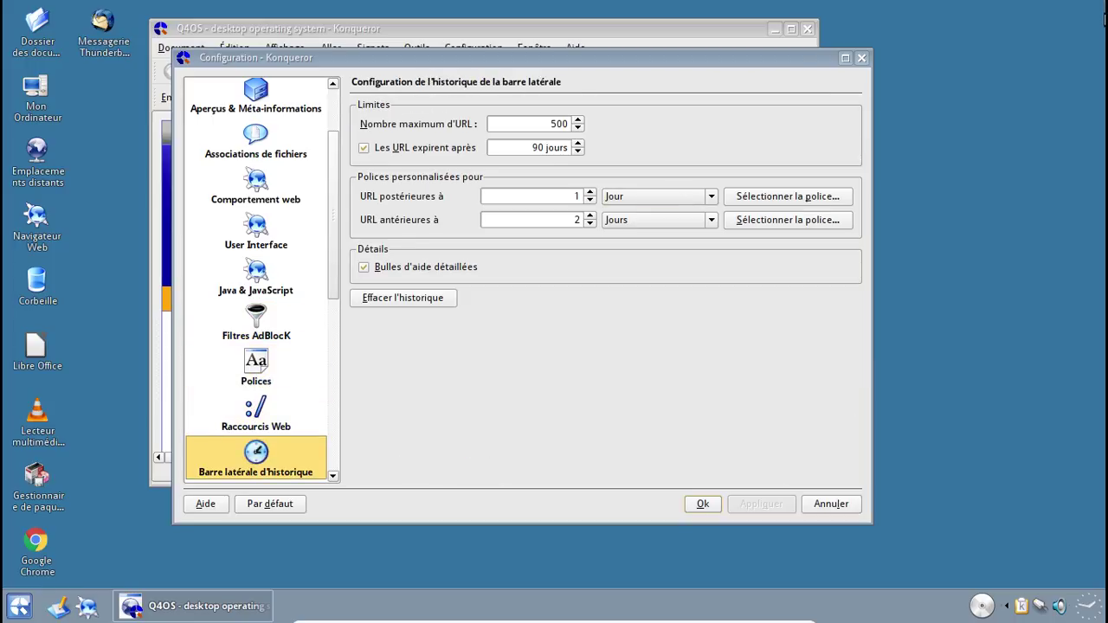
left_click(862, 58)
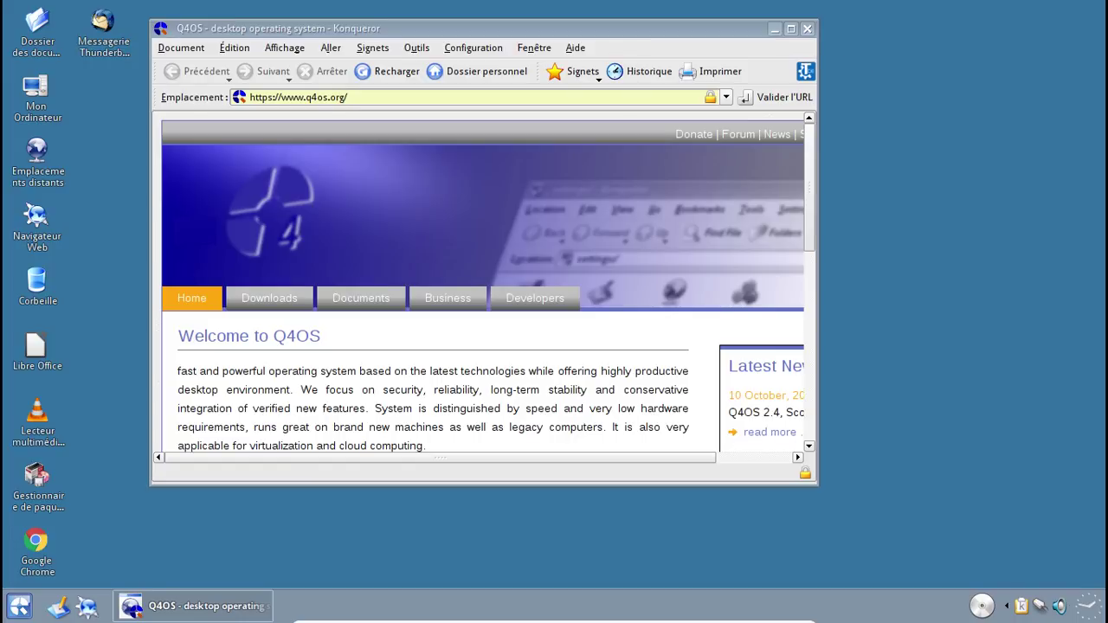
Step: Load html5test.com in a new Konqueror tab to check HTML5 support, and close the tab and the browser
left_click(617, 73)
type("htm")
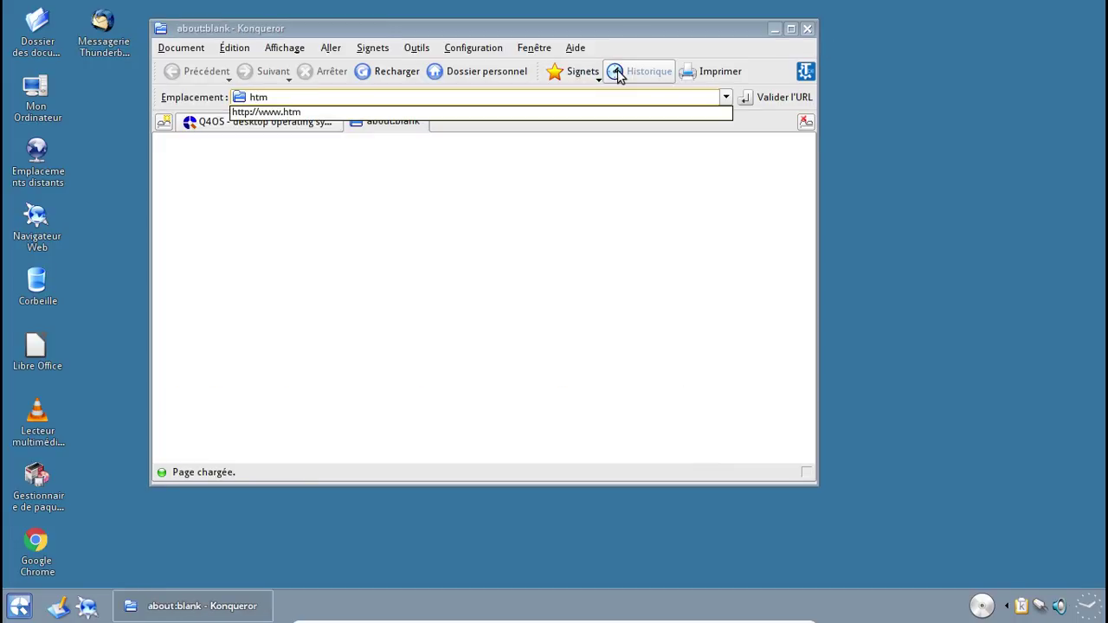
type("l5test.com")
key("Return")
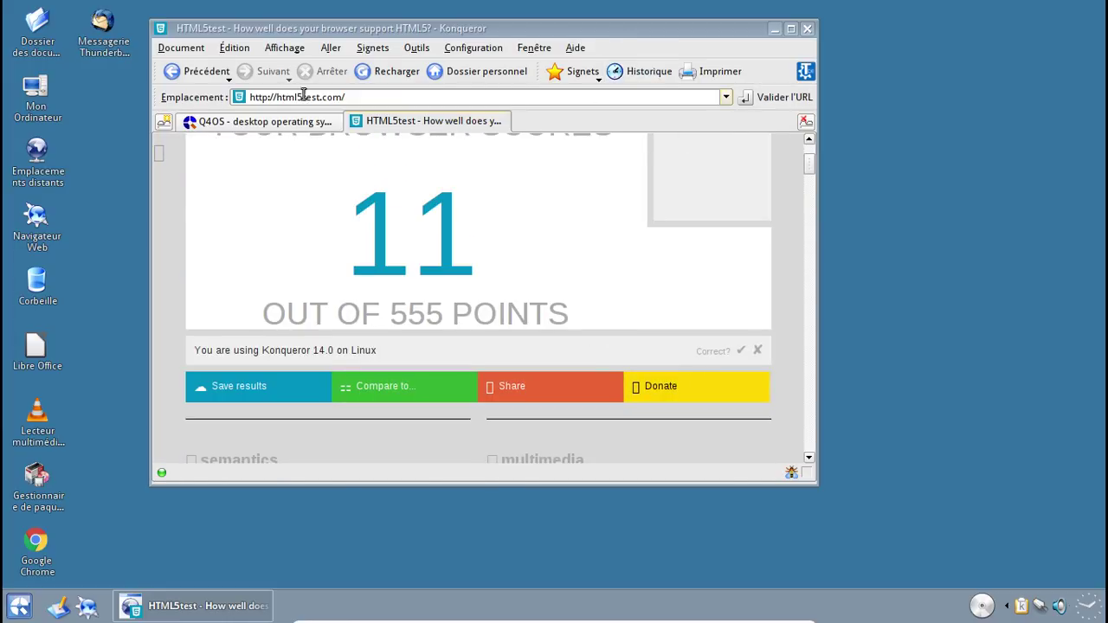
left_click(802, 123)
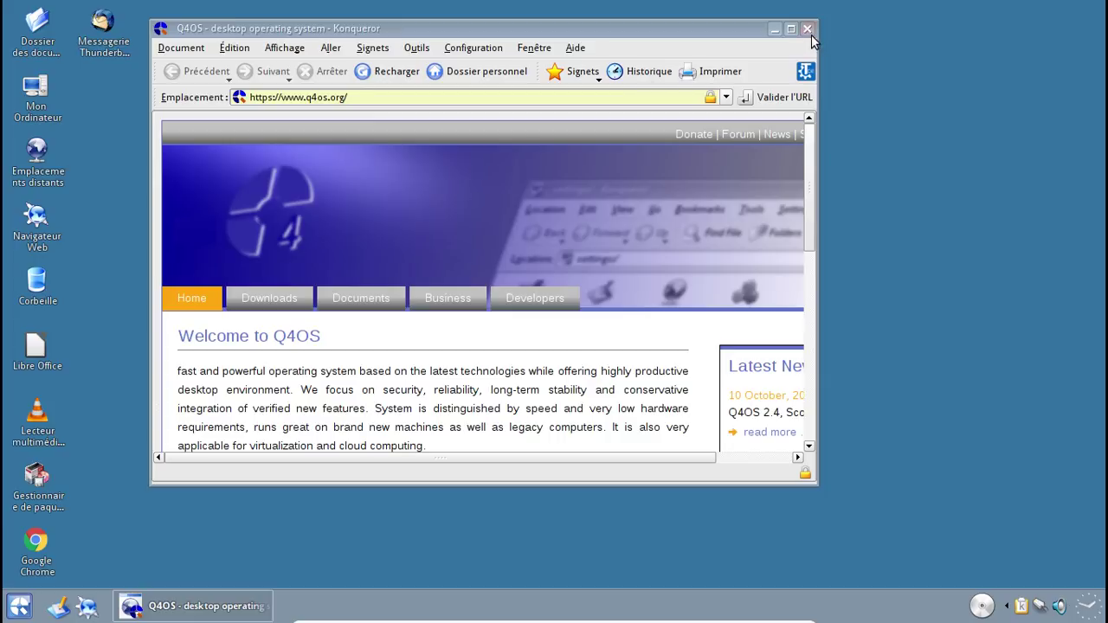
left_click(806, 29)
Step: Launch Google Chrome, get past its welcome page, and load q4os.org without translating it
left_click(38, 569)
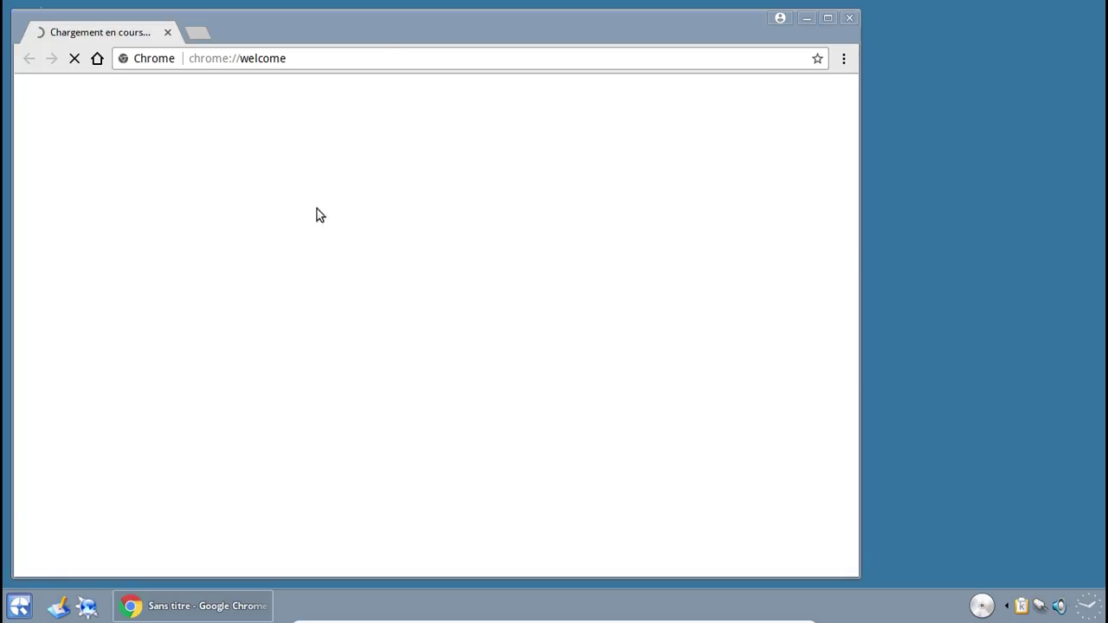
left_click_drag(354, 25, 444, 30)
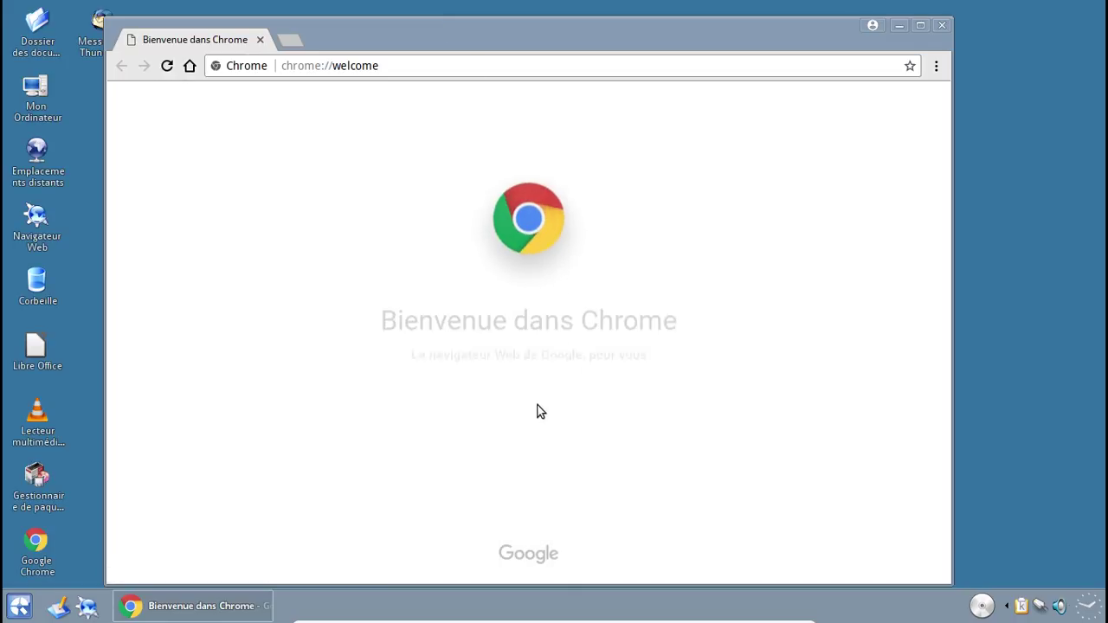
left_click(536, 511)
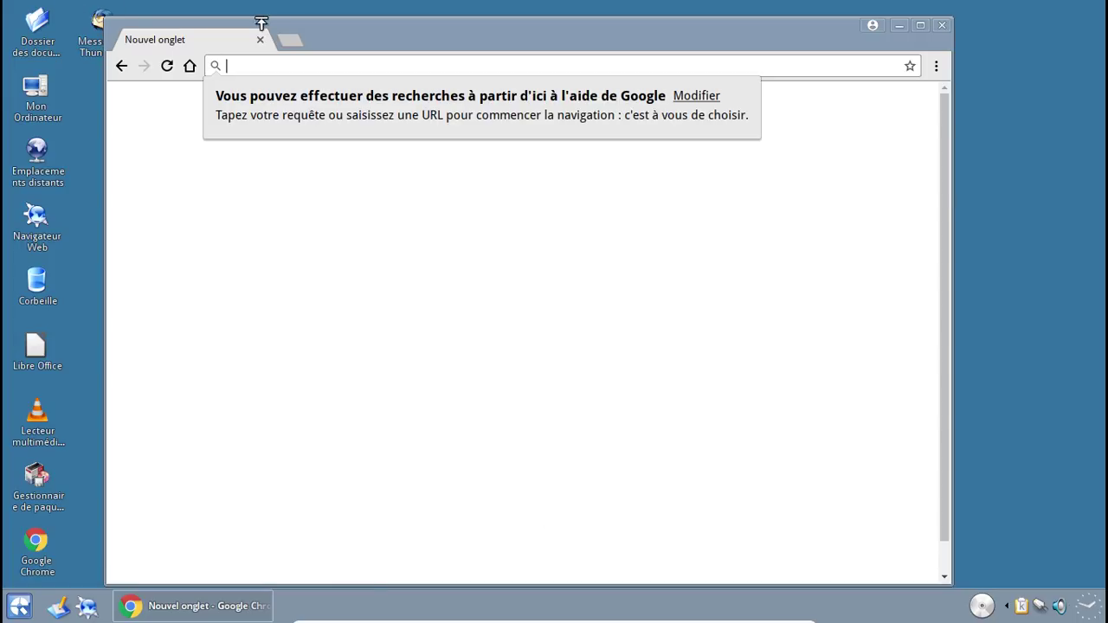
type("q4os.org")
key("Return")
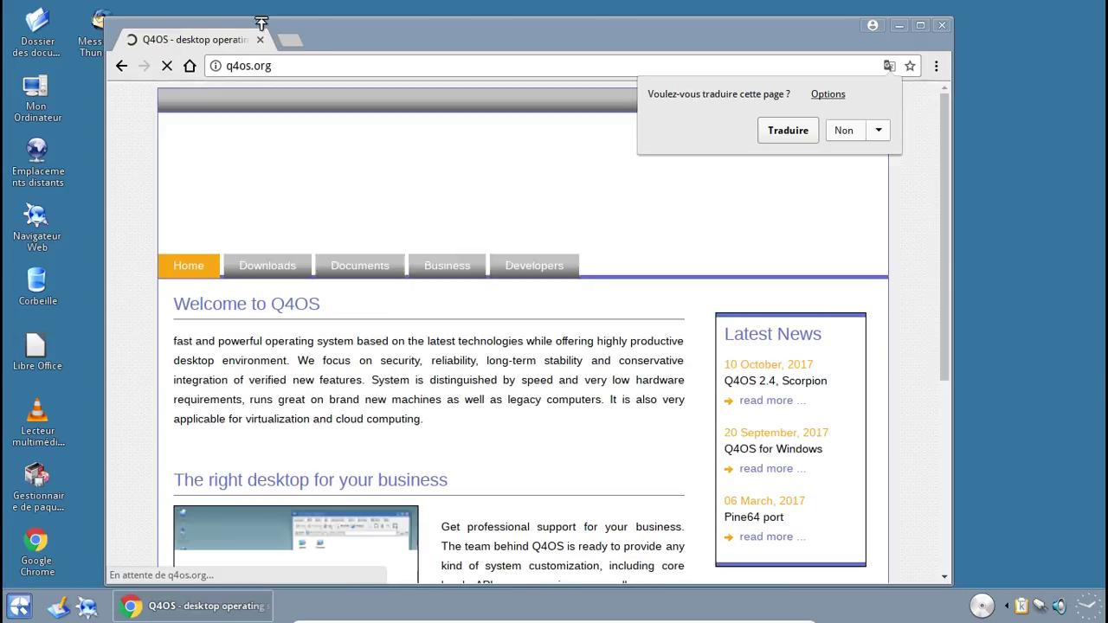
left_click(841, 135)
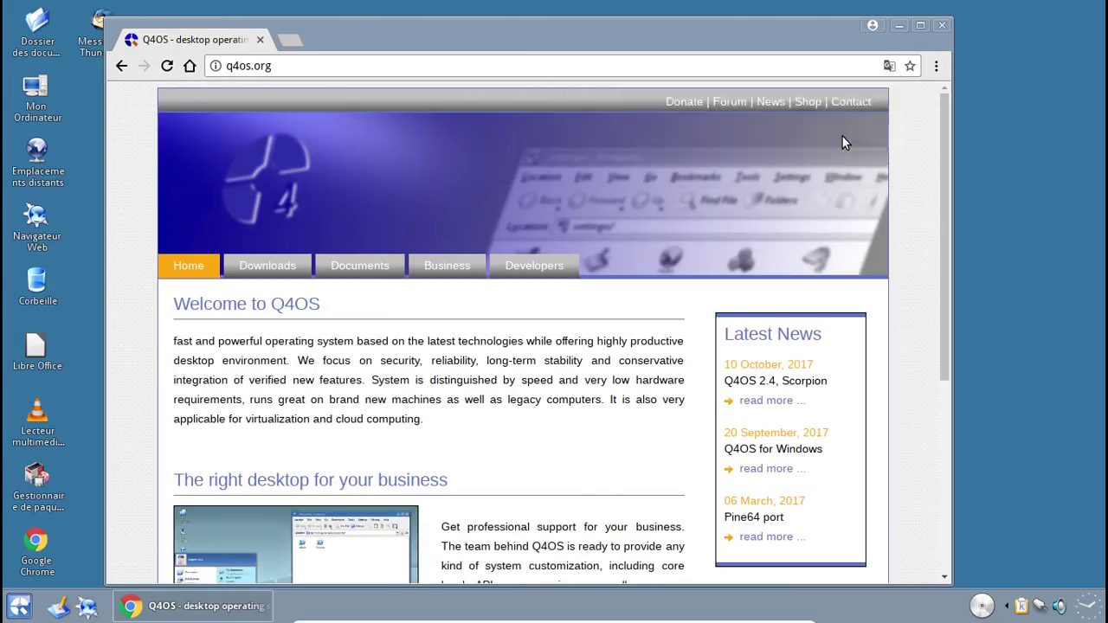
Step: Look through the Q4OS home page, and open the Business page to read its commercial support and Partnership sections
scroll(885, 353, "down", 4)
scroll(885, 354, "down", 1)
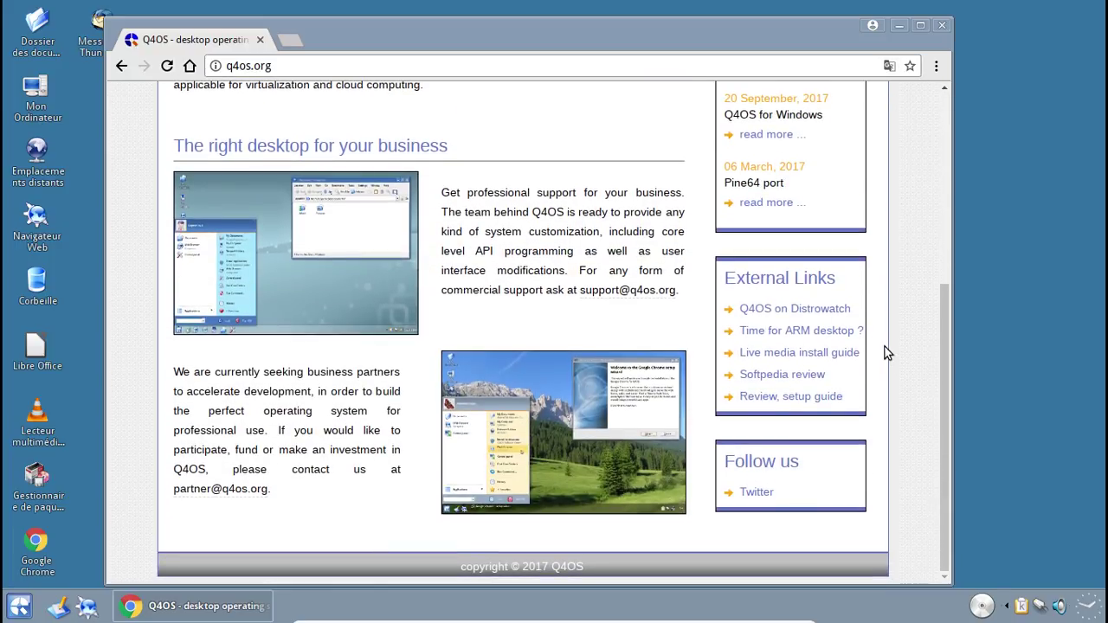
scroll(885, 354, "up", 3)
scroll(885, 353, "down", 3)
scroll(885, 353, "up", 3)
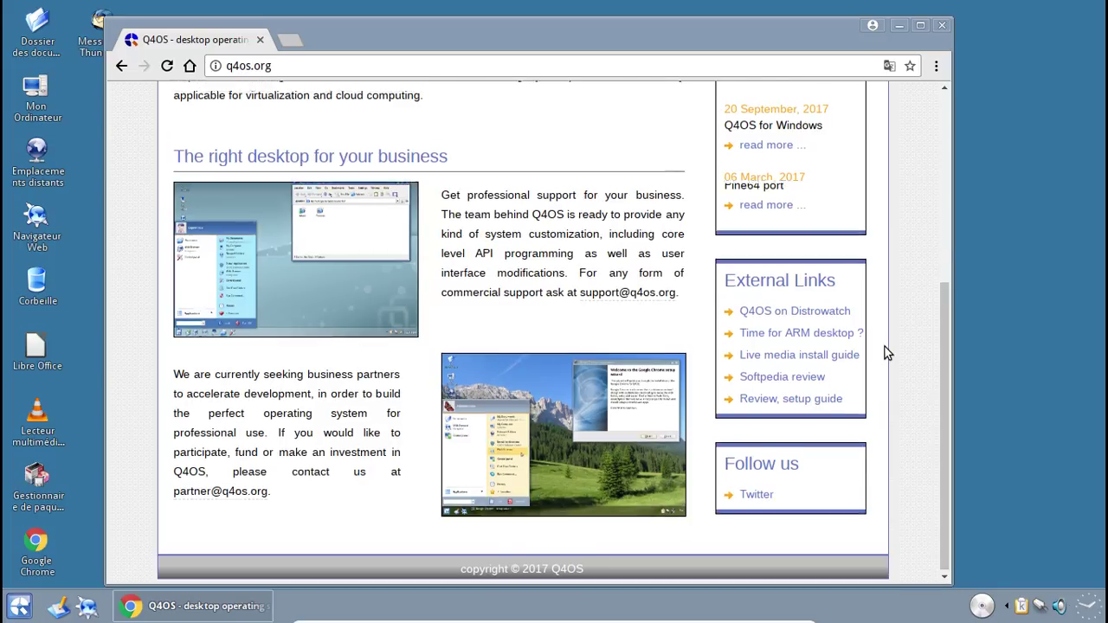
scroll(885, 353, "up", 1)
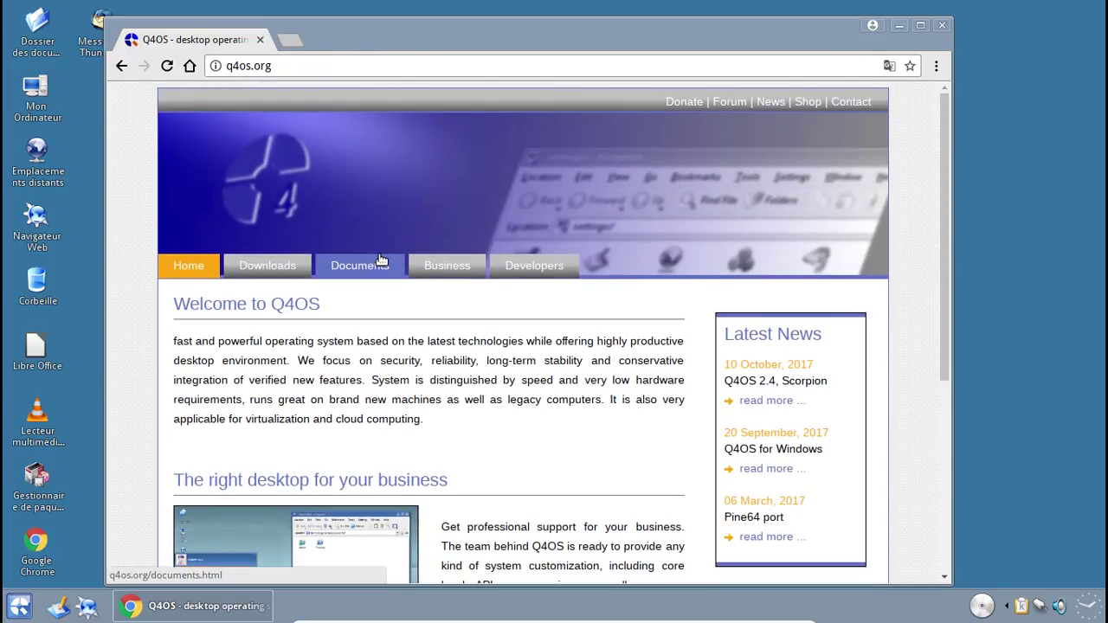
left_click(463, 265)
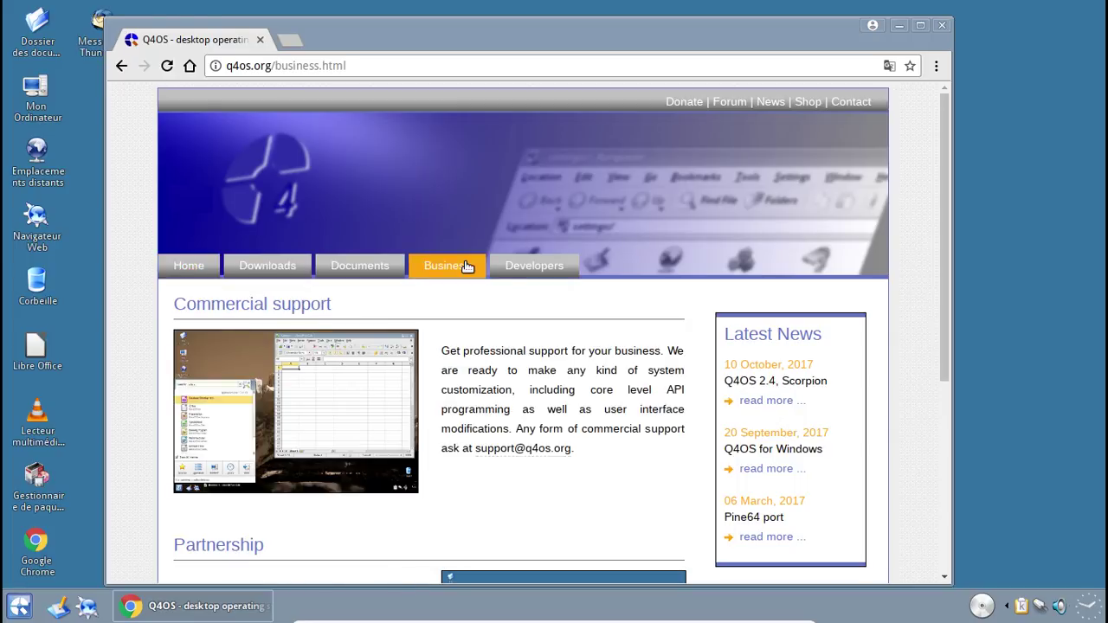
scroll(546, 303, "down", 3)
scroll(546, 303, "down", 2)
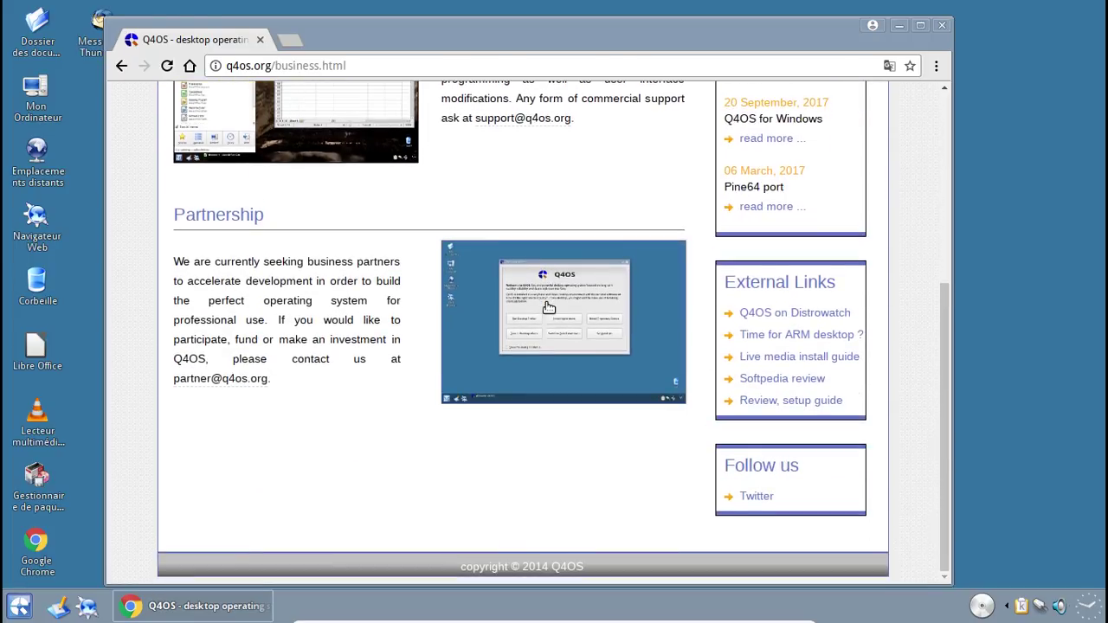
Step: Open the Q4OS Shop page, look through its featured install media and footer links, and close the browser
scroll(548, 304, "up", 5)
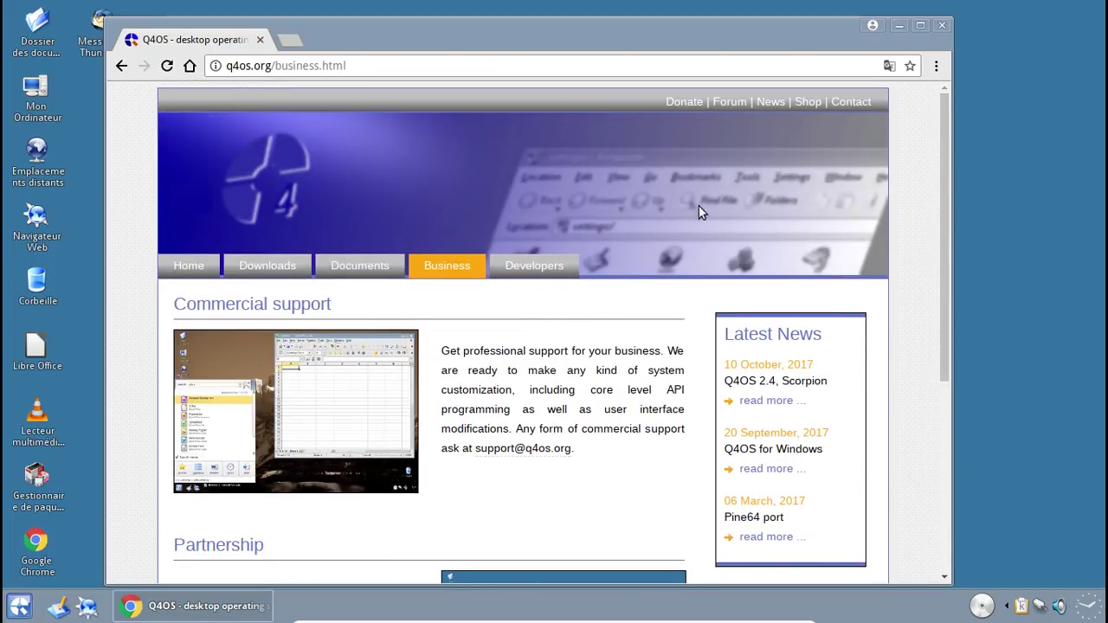
left_click(796, 102)
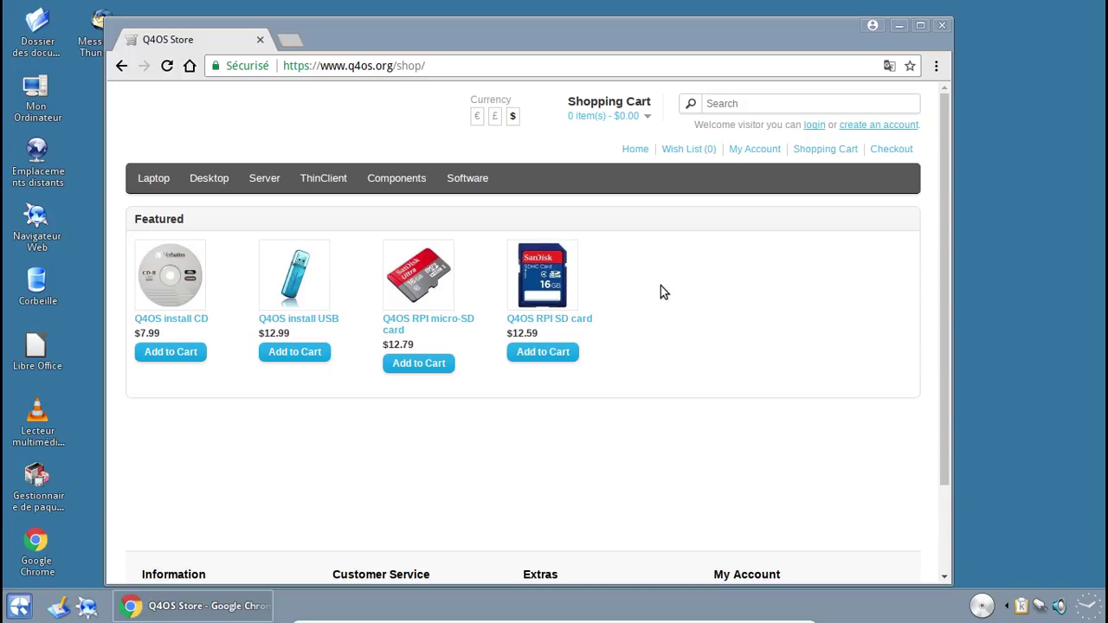
scroll(661, 290, "down", 3)
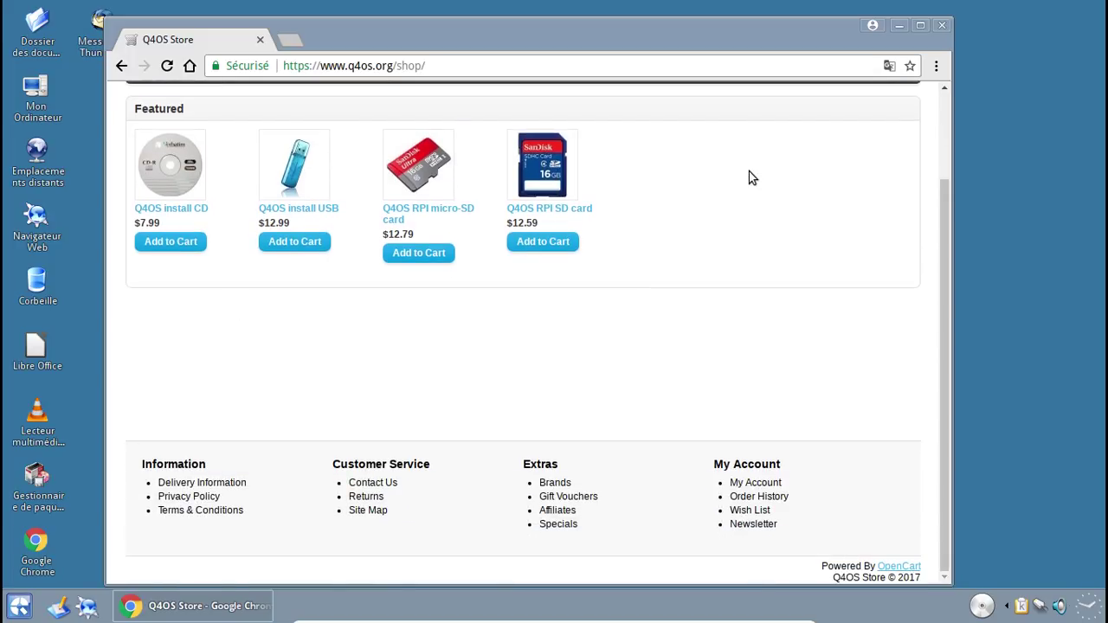
scroll(752, 177, "up", 3)
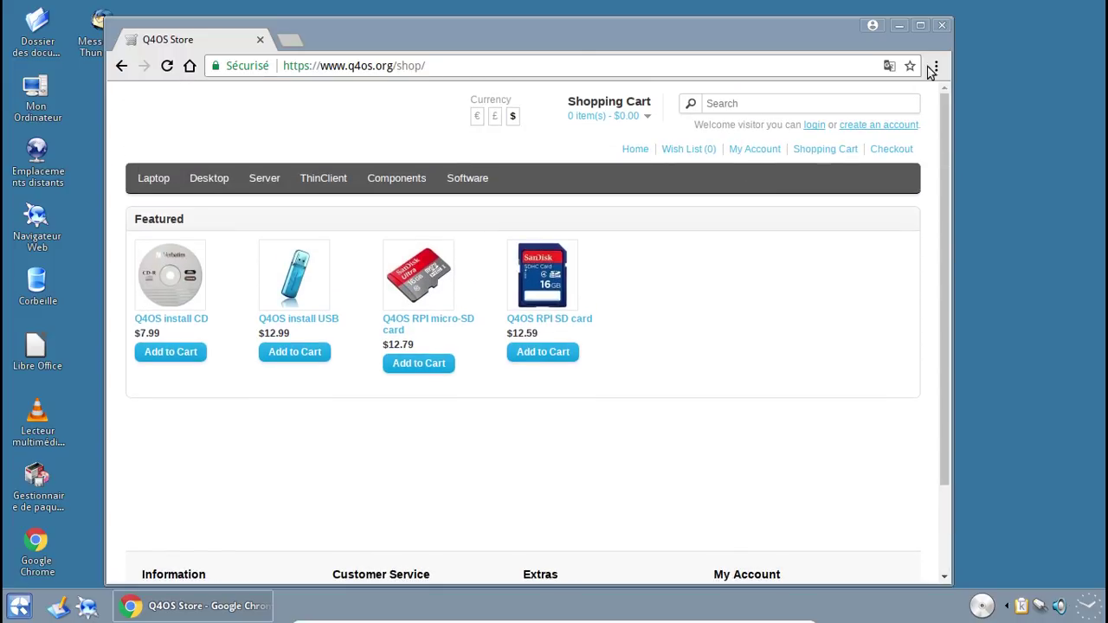
left_click(944, 25)
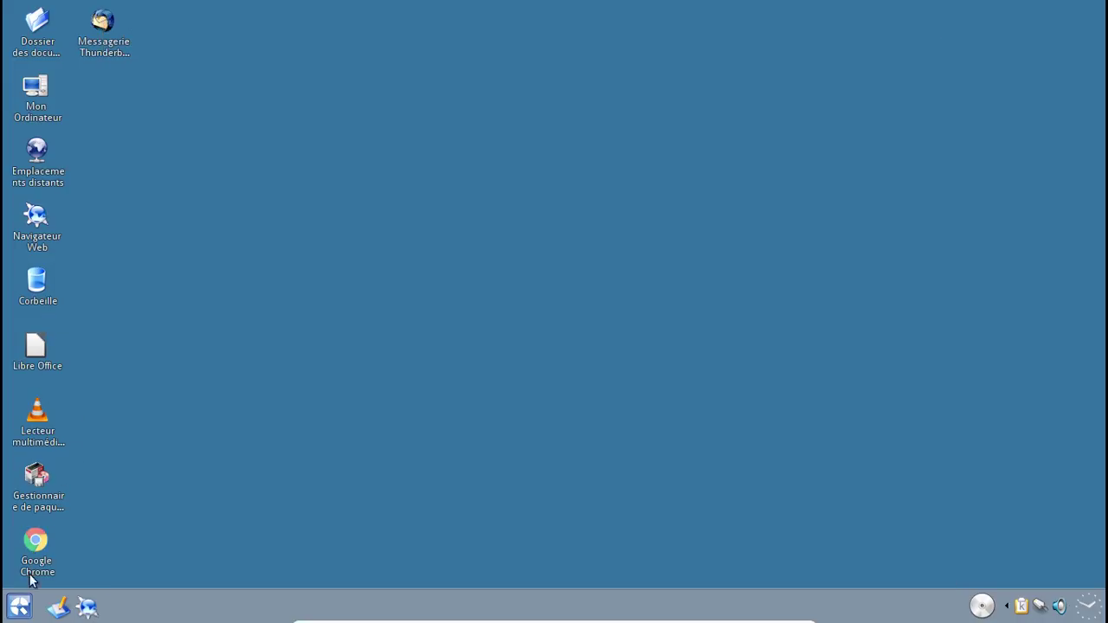
Step: Launch the Synaptic package manager, authorizing it with the administrator password, and enlarge its window to show the package descriptions
left_click(41, 506)
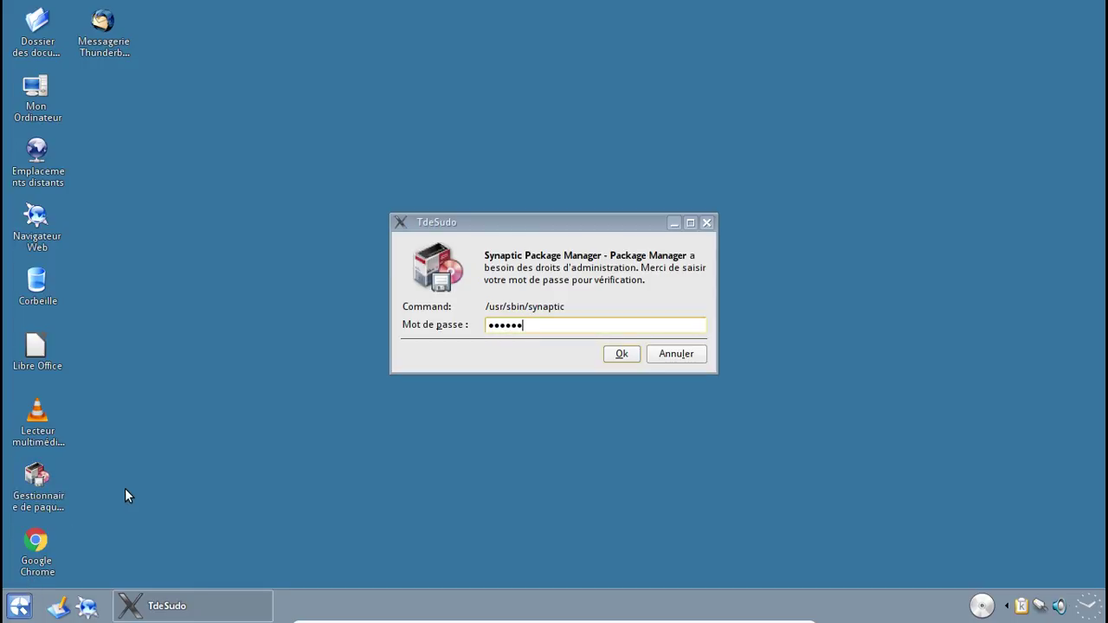
key("Return")
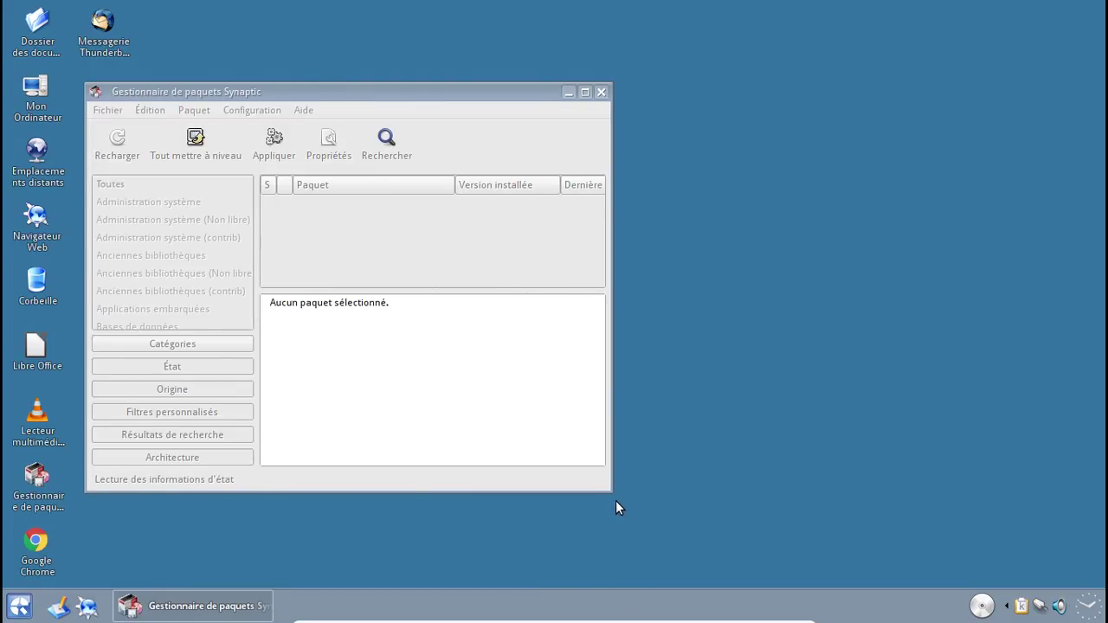
left_click(770, 384)
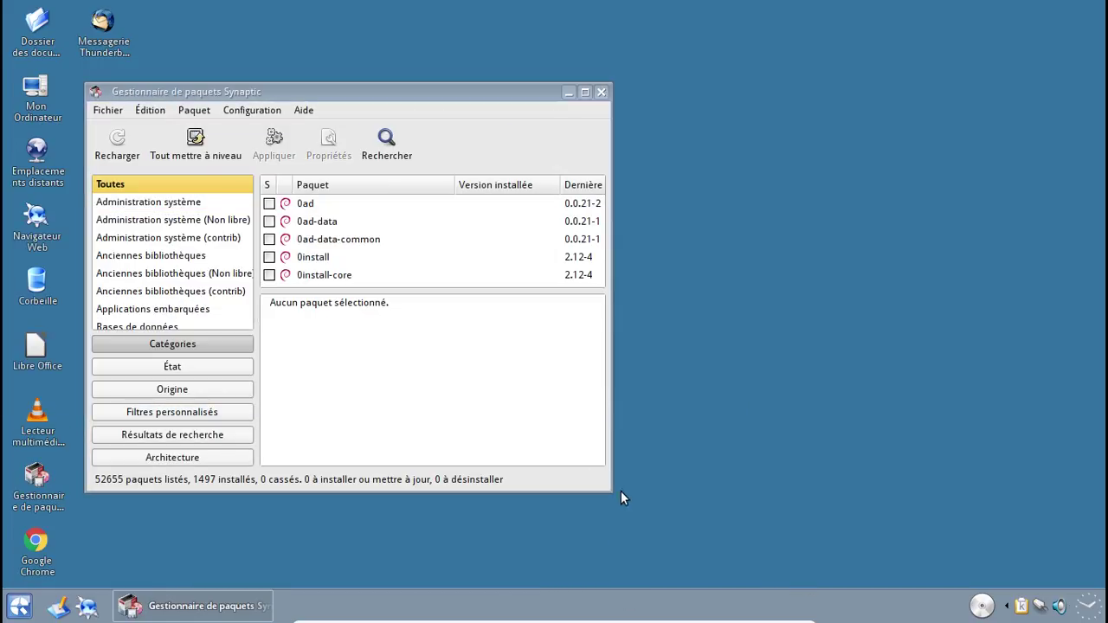
left_click_drag(612, 491, 883, 542)
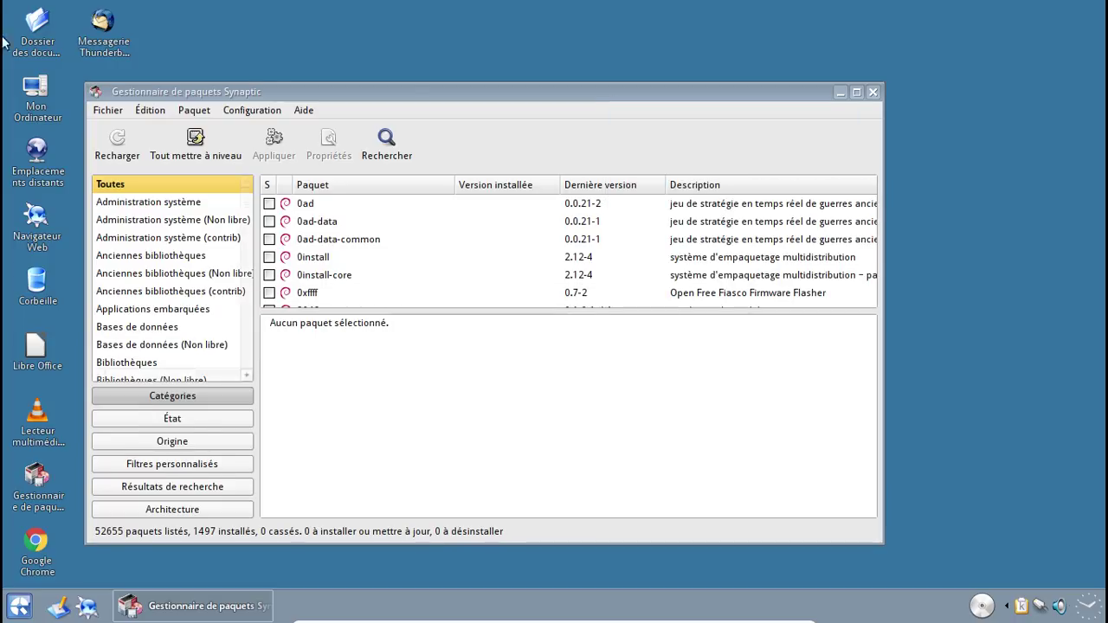
Step: Review the full list of configured software repositories (Dépôts) in Synaptic, and close it without changes
left_click(258, 110)
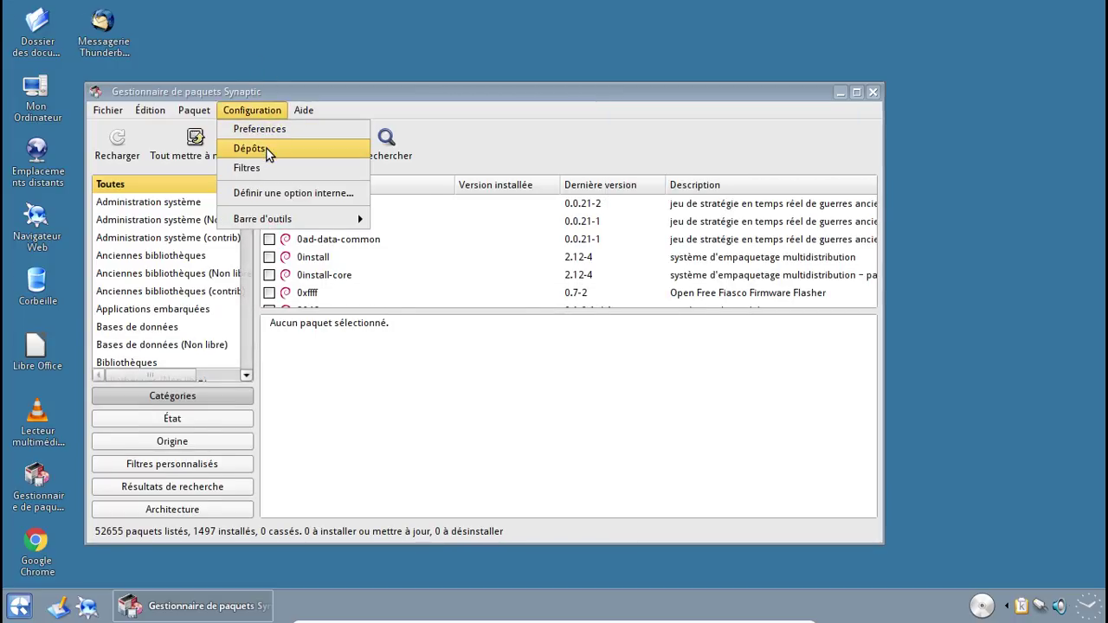
left_click(264, 147)
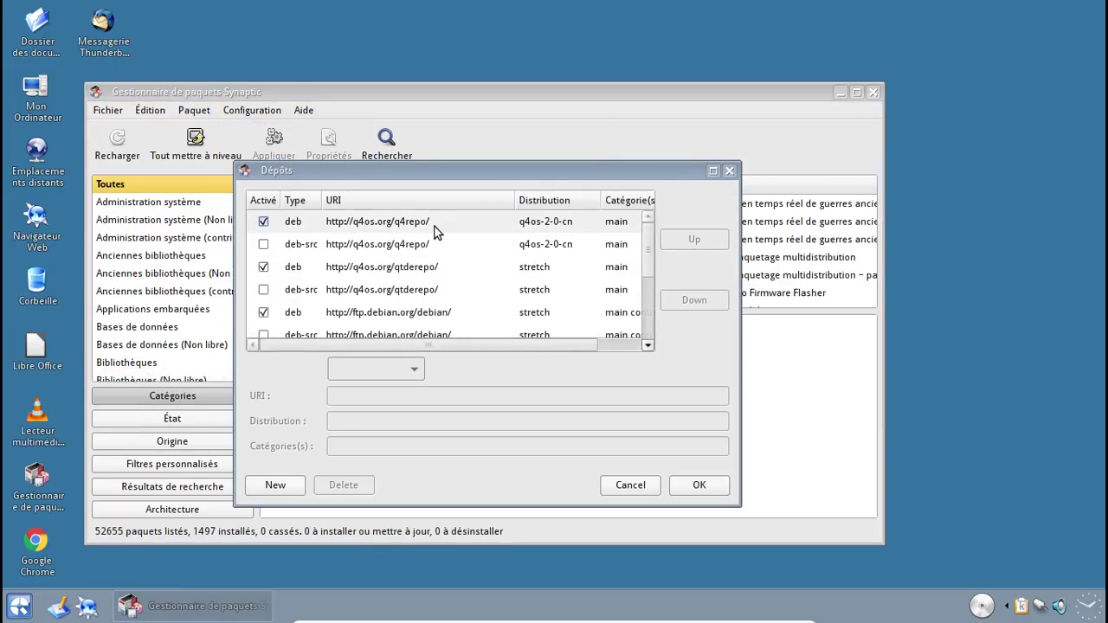
scroll(434, 232, "down", 3)
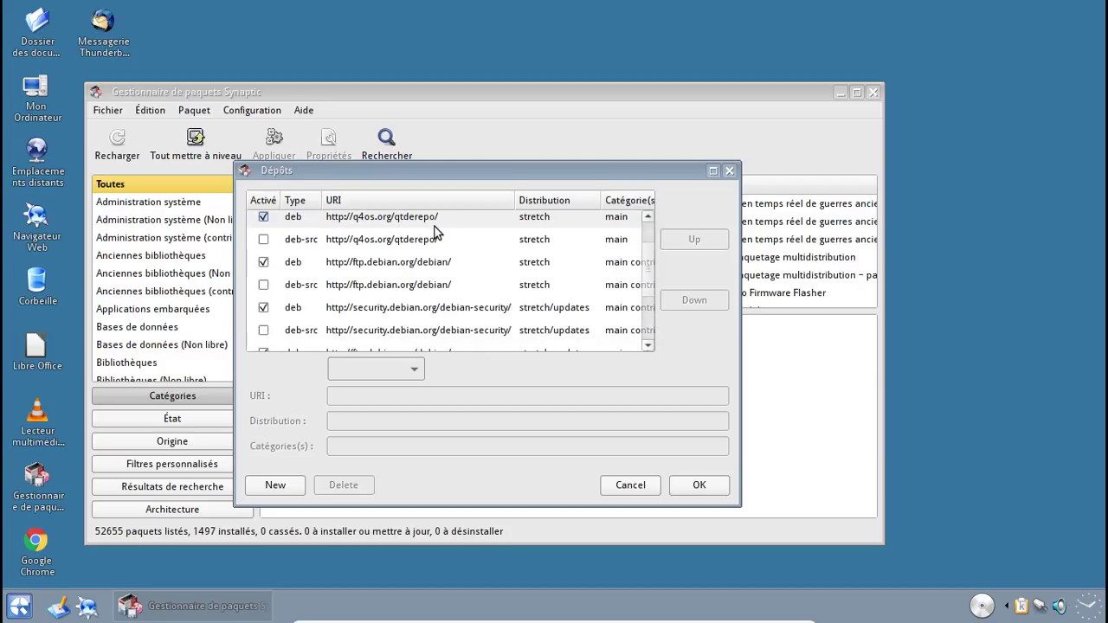
scroll(432, 230, "down", 3)
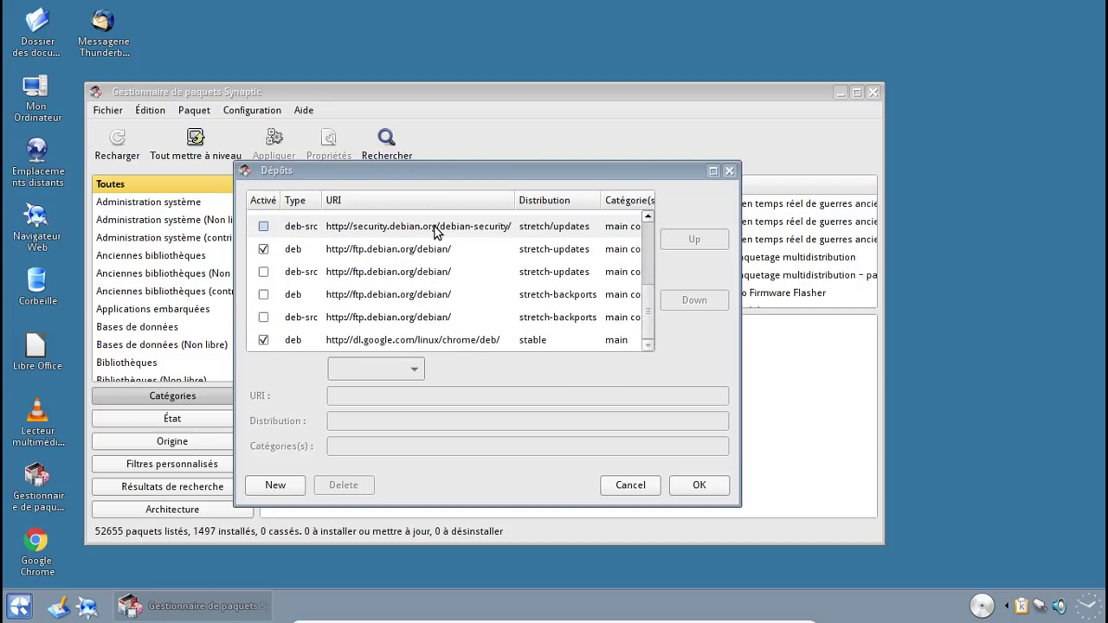
scroll(495, 326, "up", 5)
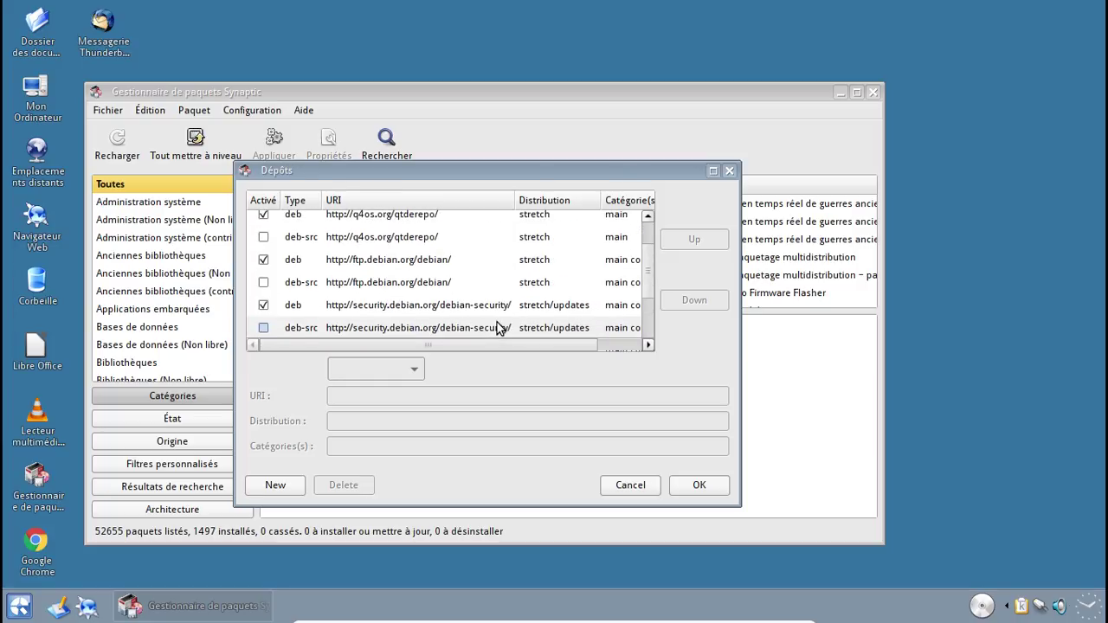
left_click(729, 170)
Step: List the uninstalled packages with leftover configuration by status, and mark tdepowersave-trinity and user-setup for complete removal
left_click(138, 419)
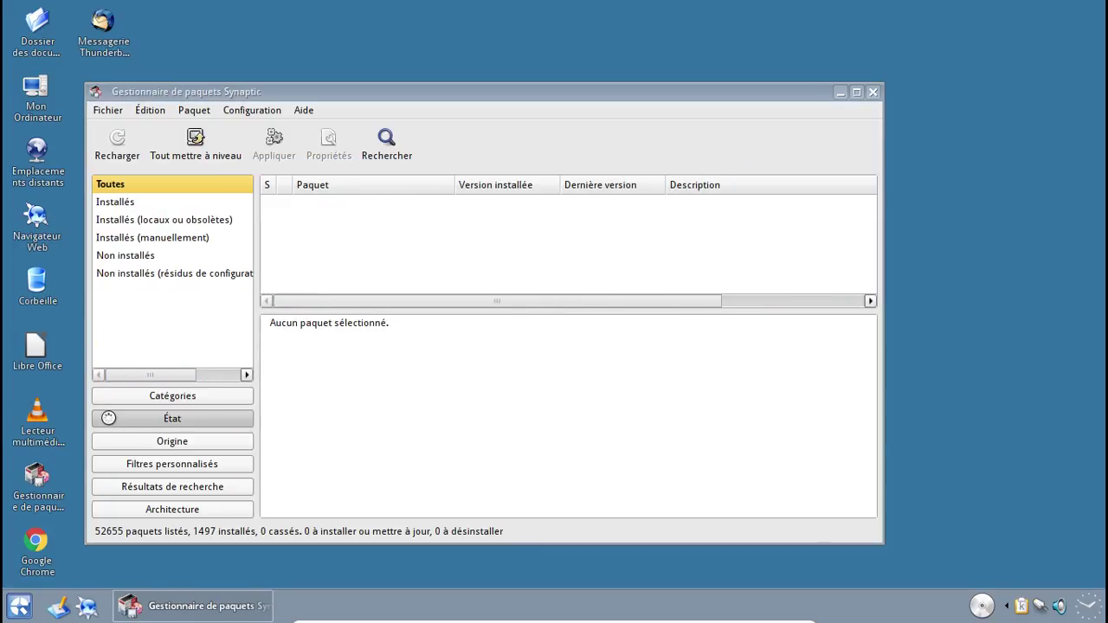
left_click(148, 273)
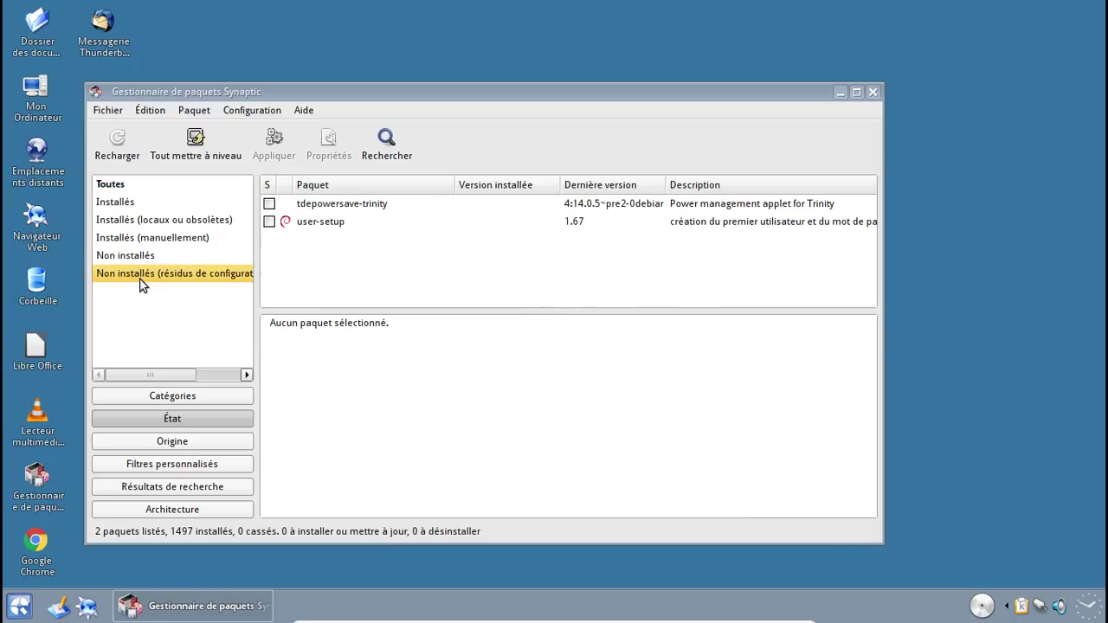
left_click(317, 221, "shift")
right_click(325, 226)
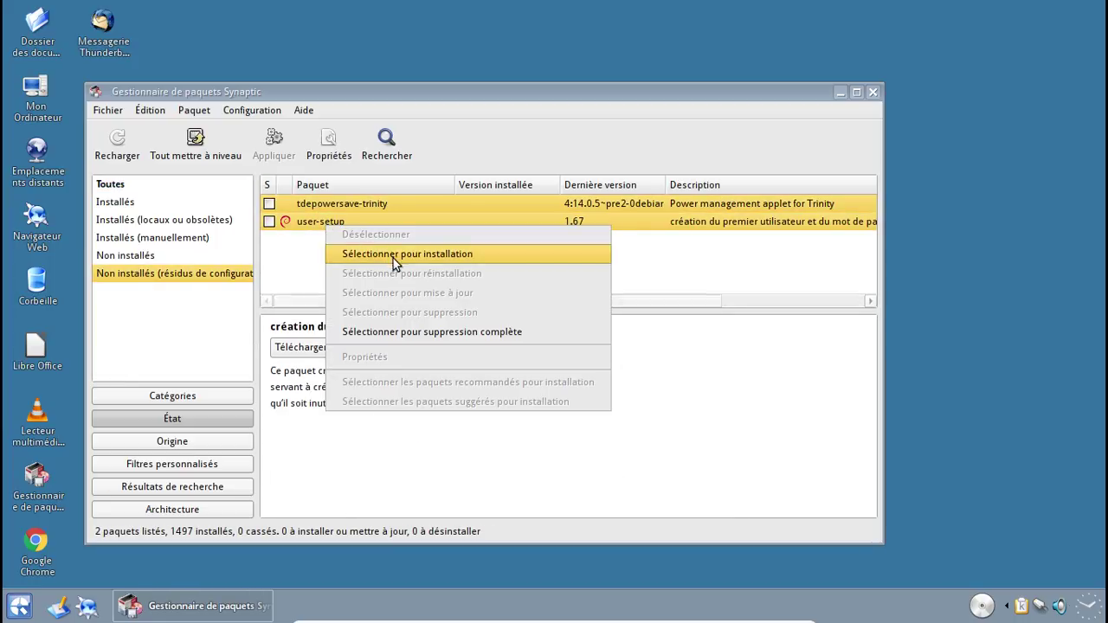
left_click(427, 324)
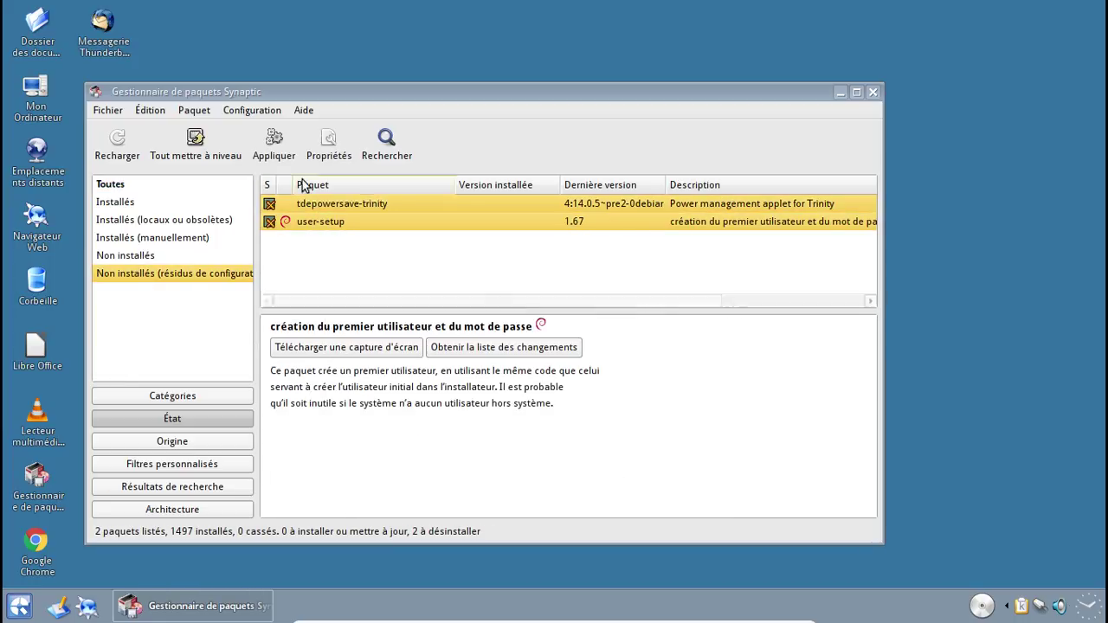
Step: Apply the complete removal of the two marked packages, with the progress dialog set to close itself on success
left_click(271, 148)
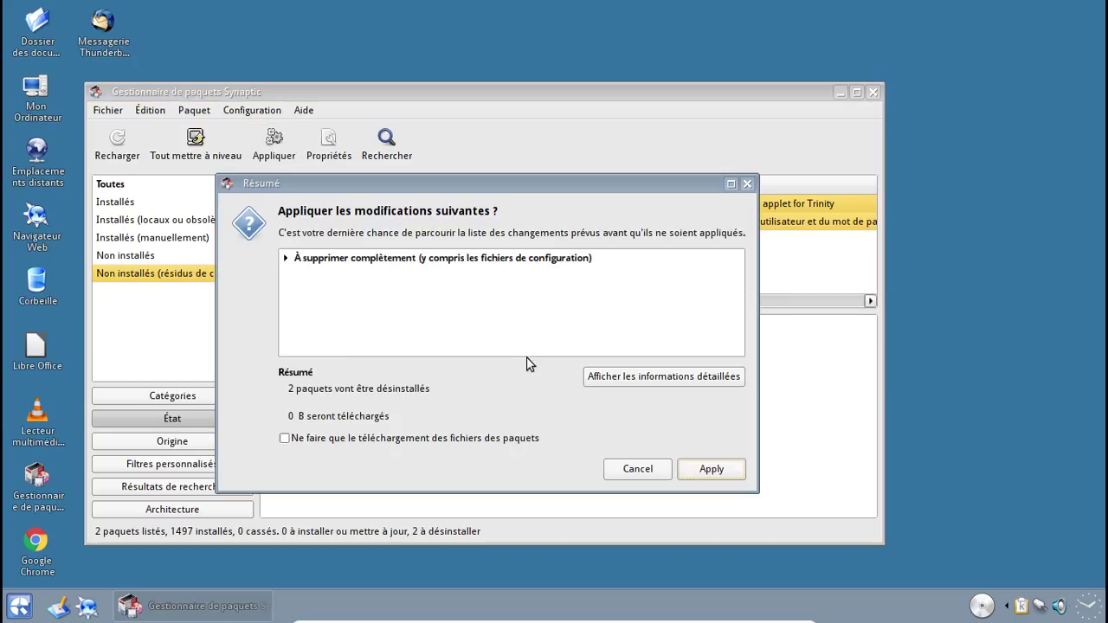
left_click(712, 469)
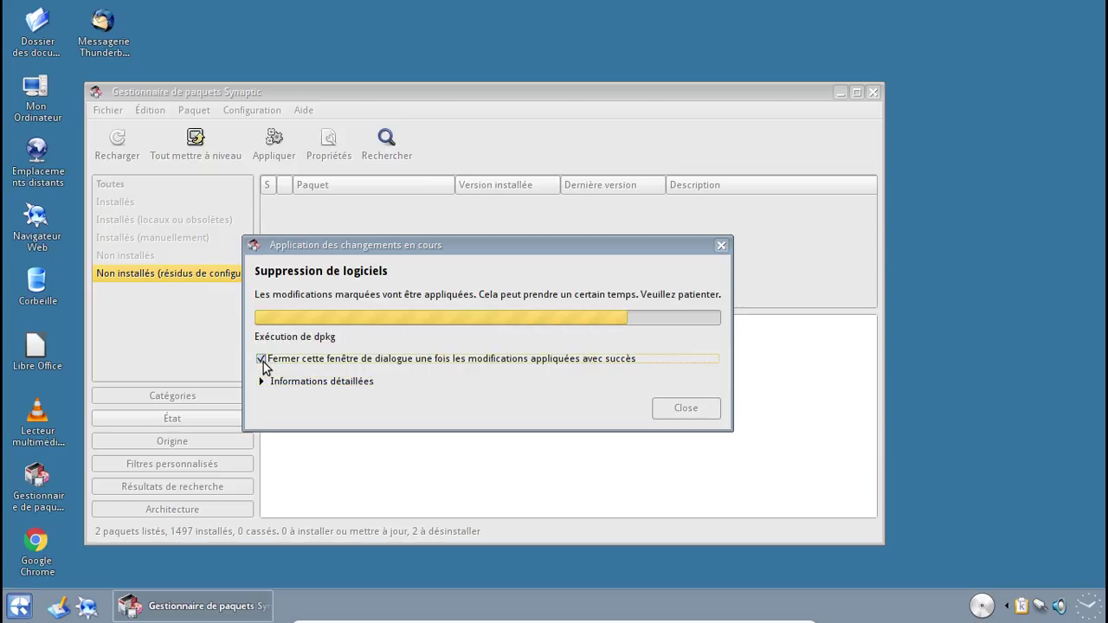
left_click(264, 362)
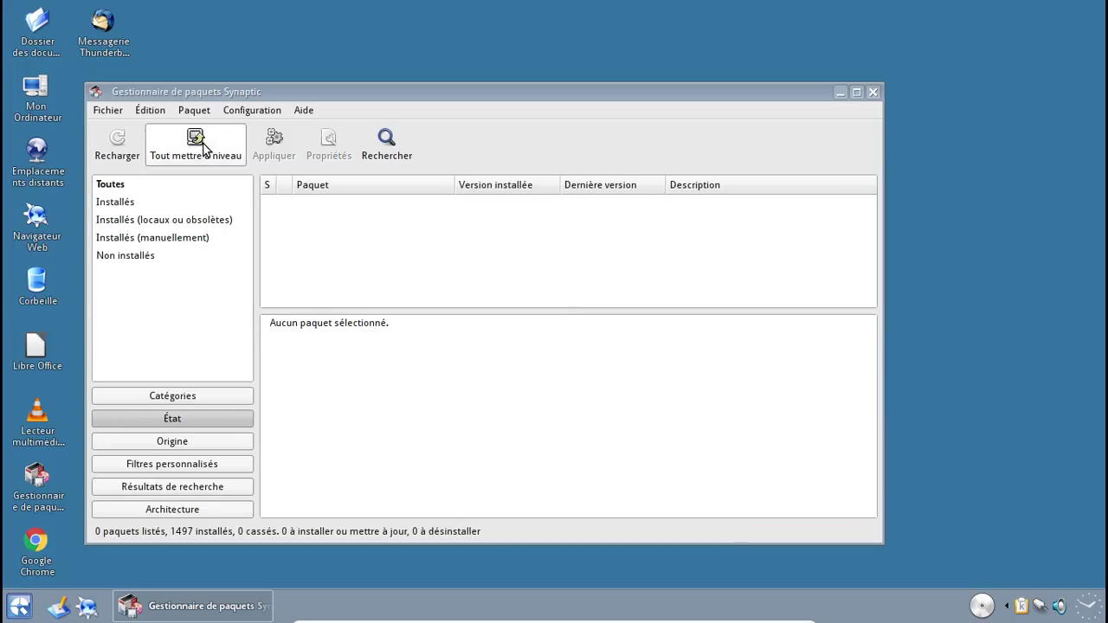
Step: Reload the package information, select all available upgrades, and close Synaptic
left_click(154, 143)
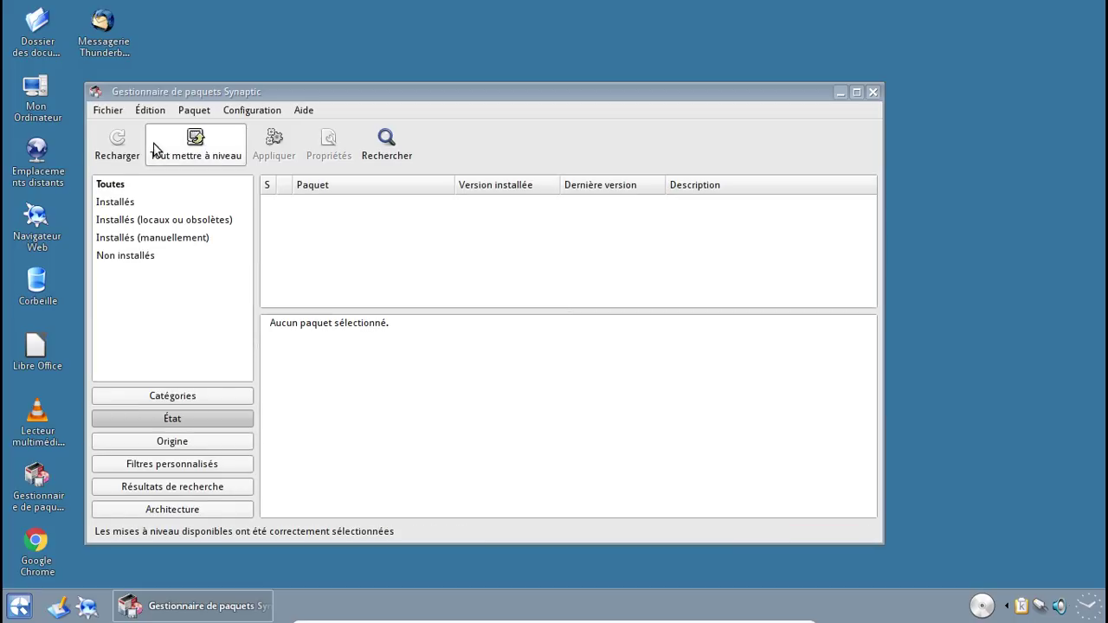
left_click(117, 143)
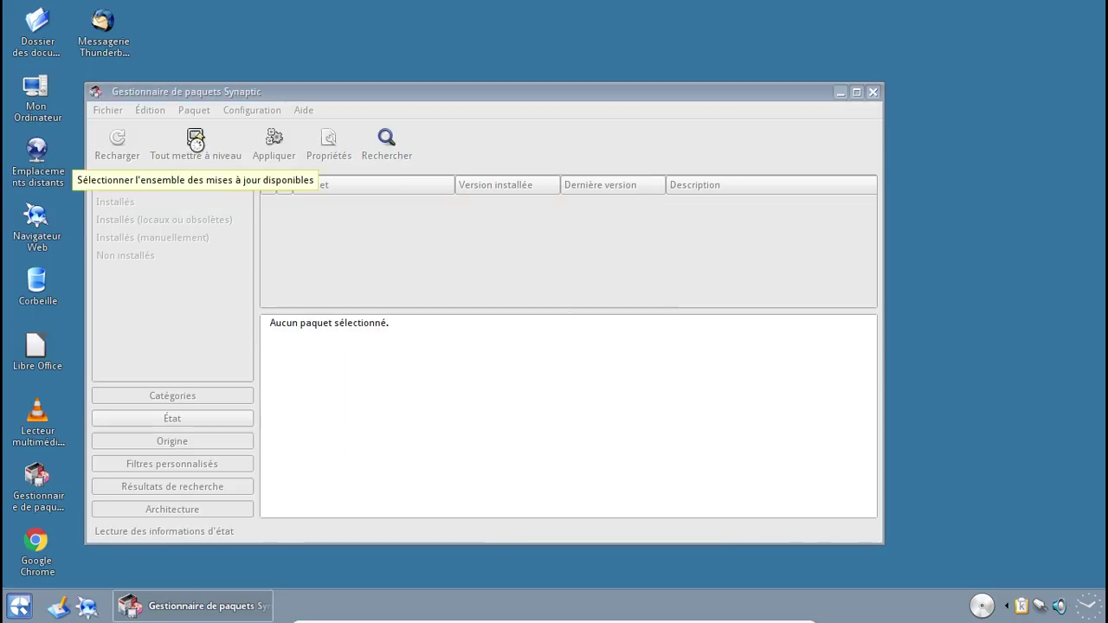
left_click(195, 143)
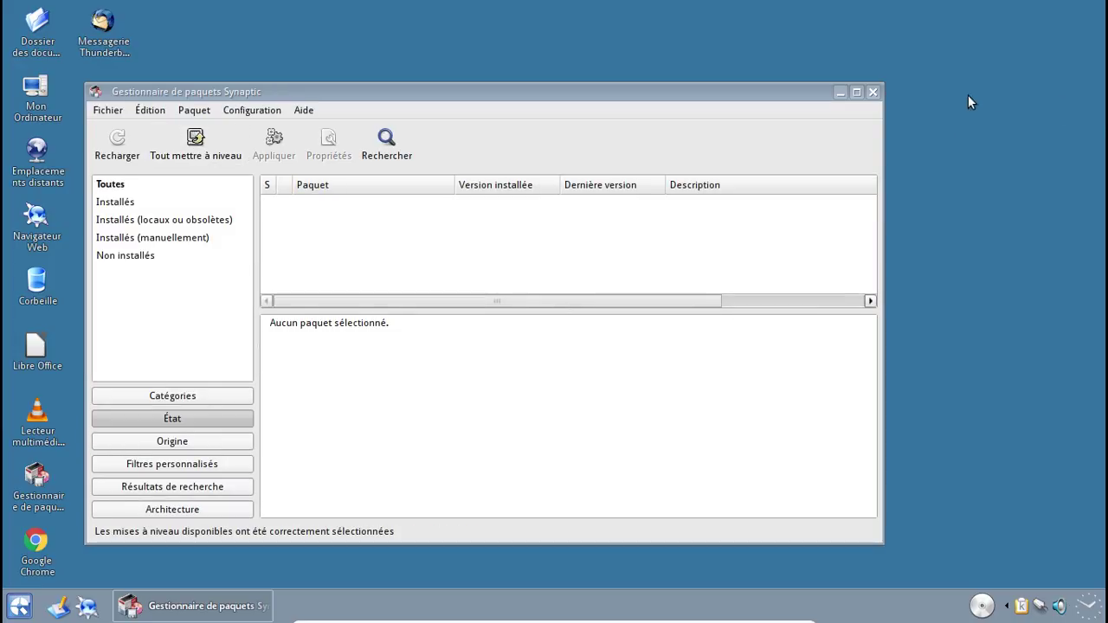
left_click(874, 92)
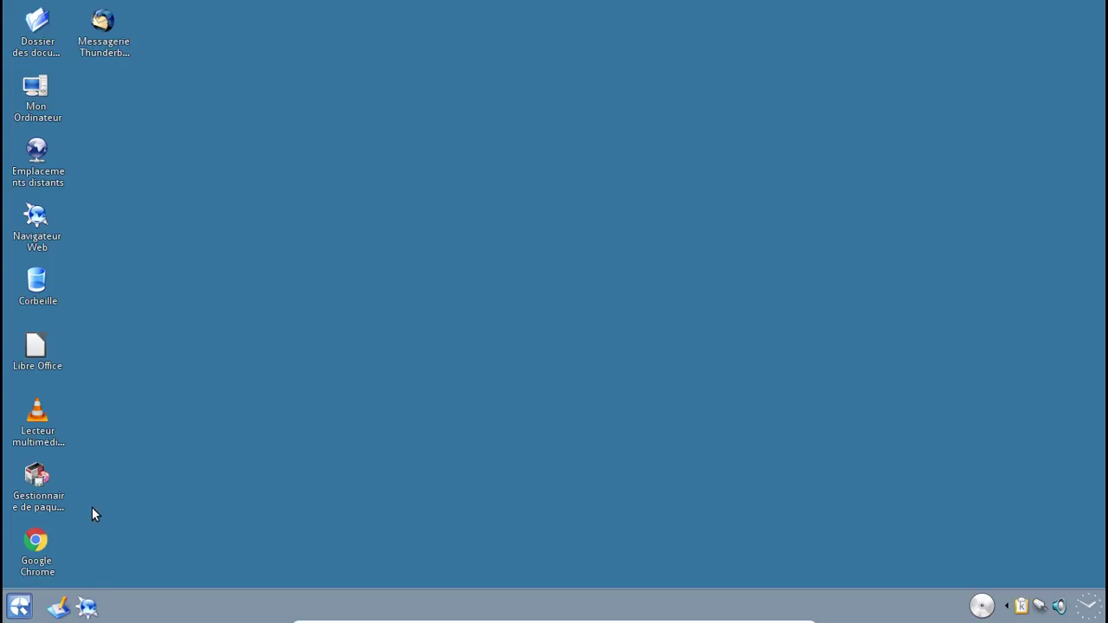
Step: Open the Q4OS Software Centre from the start menu and look through its list of installable applications
left_click(21, 608)
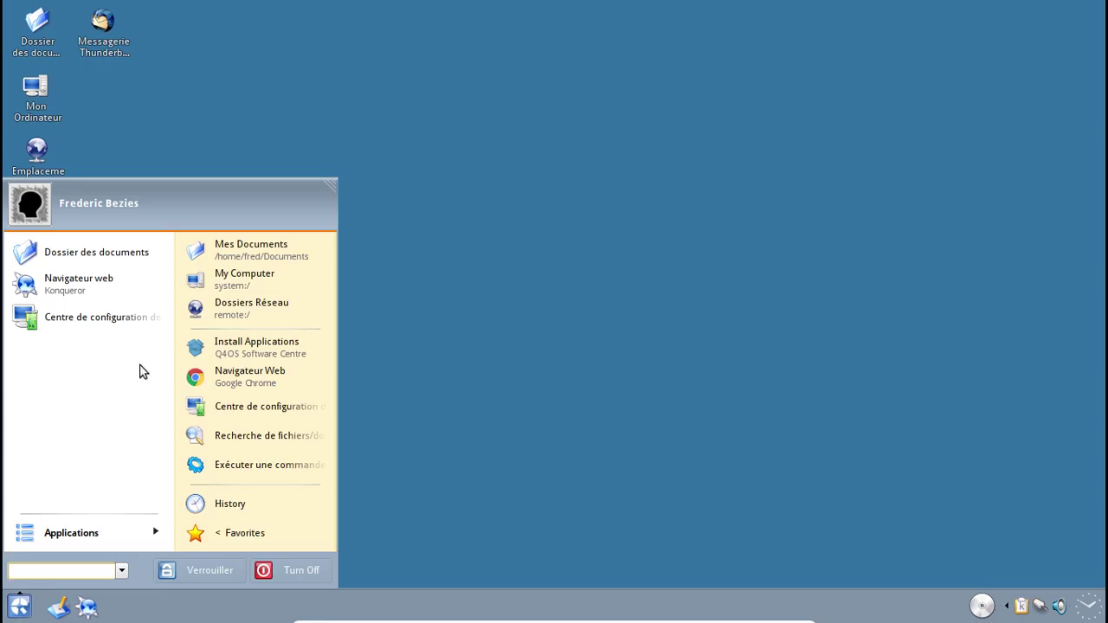
left_click(260, 351)
scroll(116, 156, "down", 2)
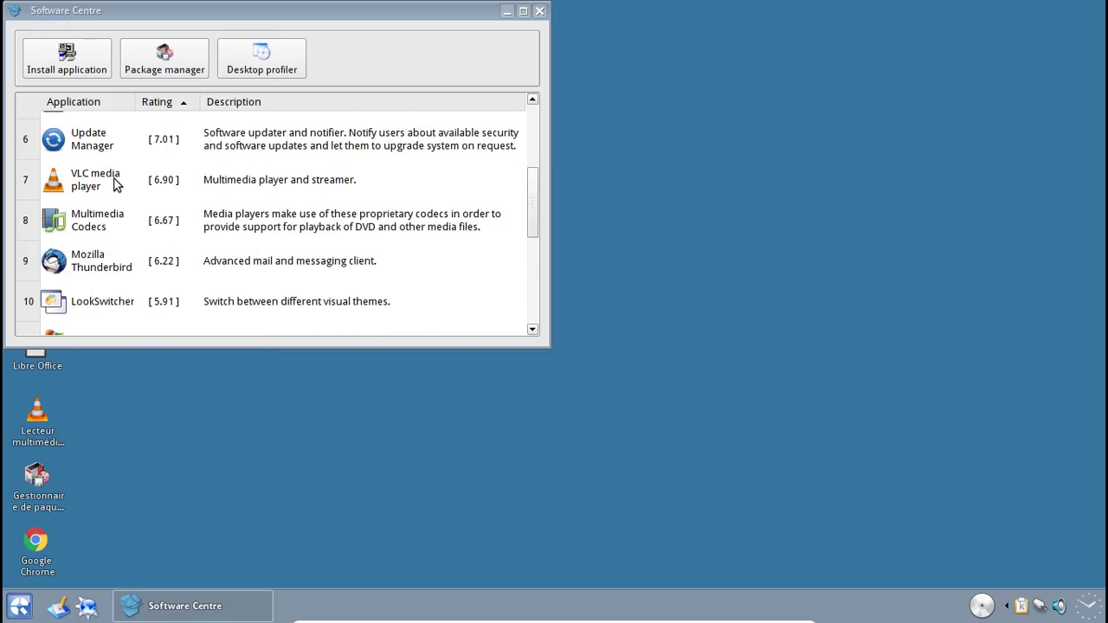
scroll(116, 181, "up", 2)
scroll(138, 272, "down", 1)
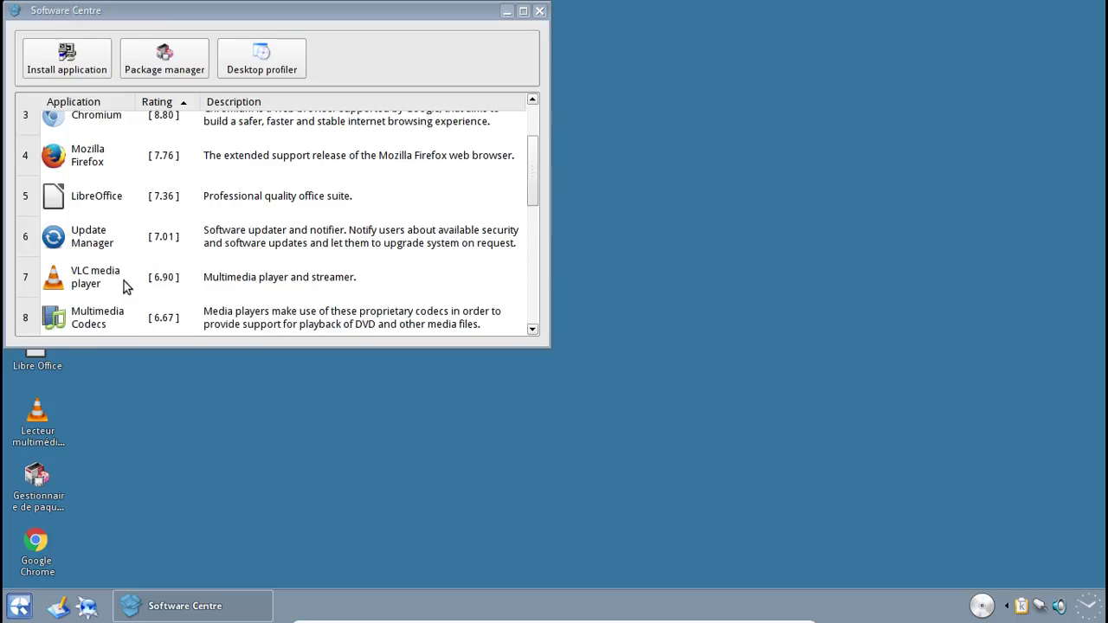
Step: Try to install Update Manager from the application list, and decline uninstalling it
left_click(114, 239)
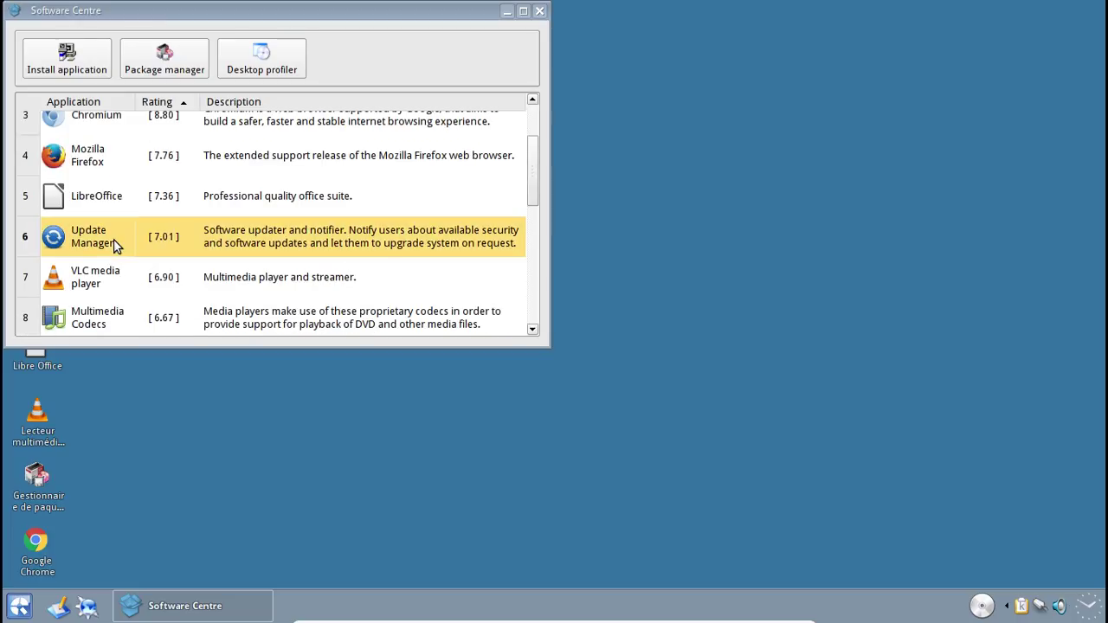
left_click(84, 71)
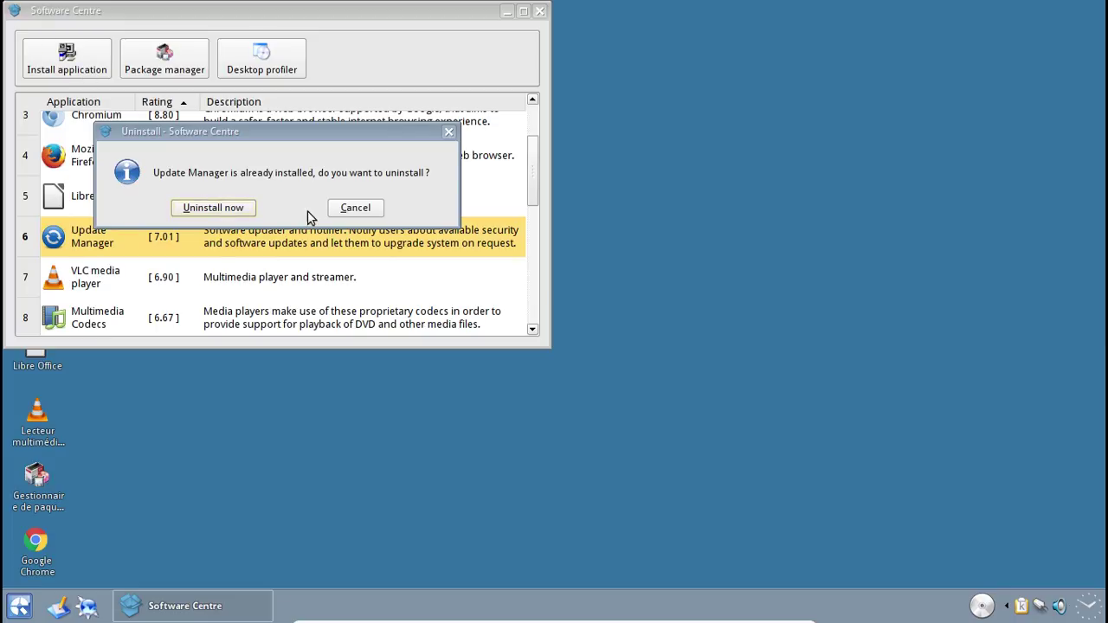
left_click(360, 216)
Step: Install Mozilla Firefox from the Software Centre list by running its setup wizard through the system checks and starting the installation
left_click(78, 167)
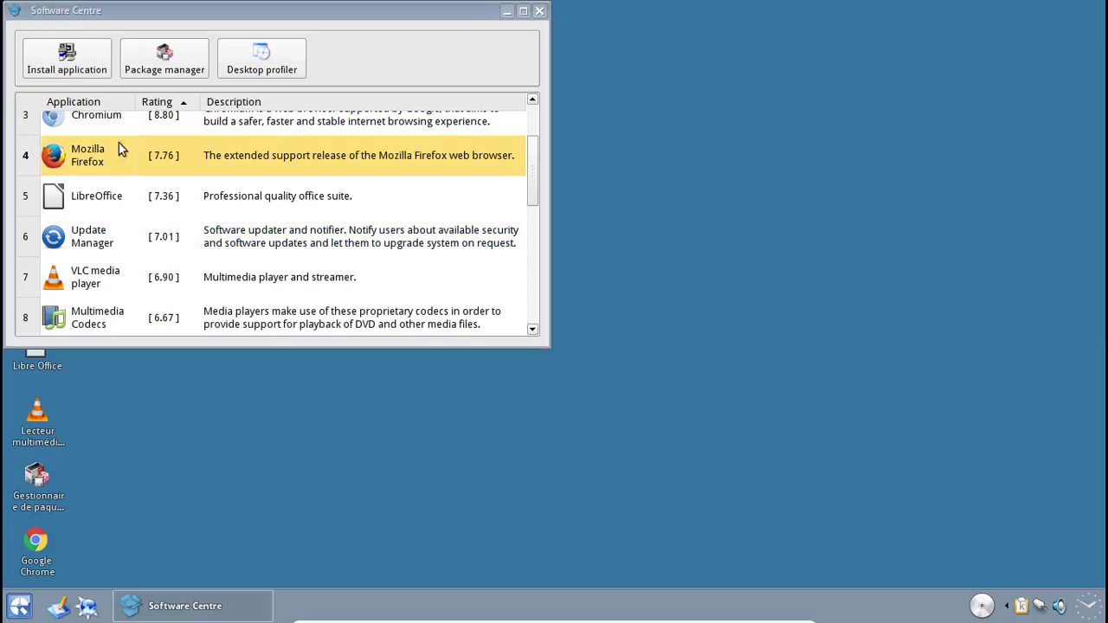
left_click(62, 71)
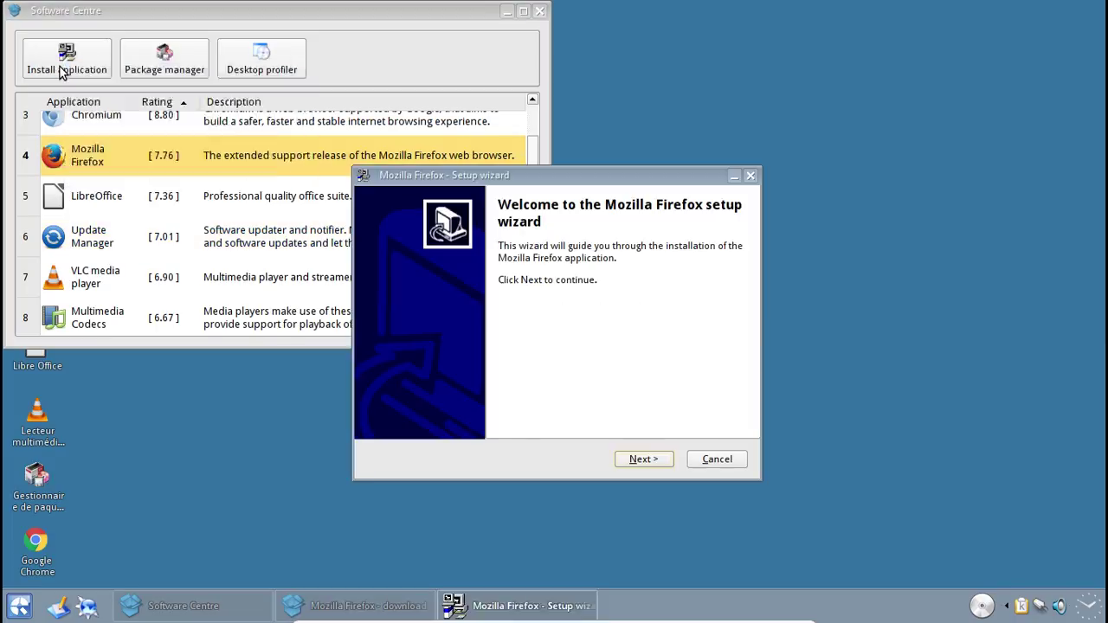
left_click(658, 459)
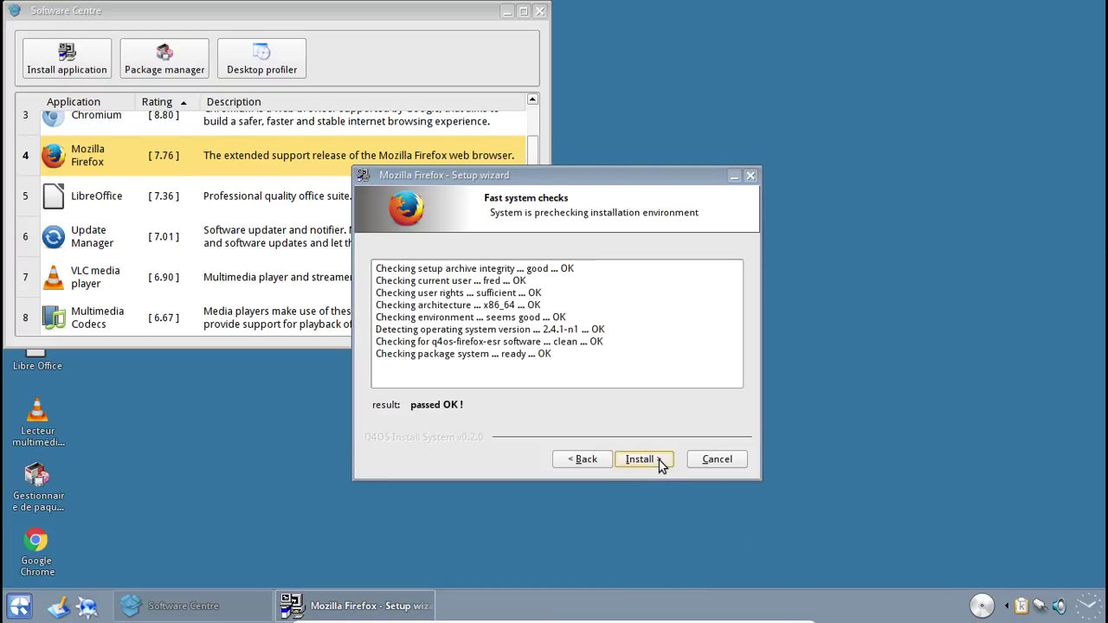
left_click(658, 460)
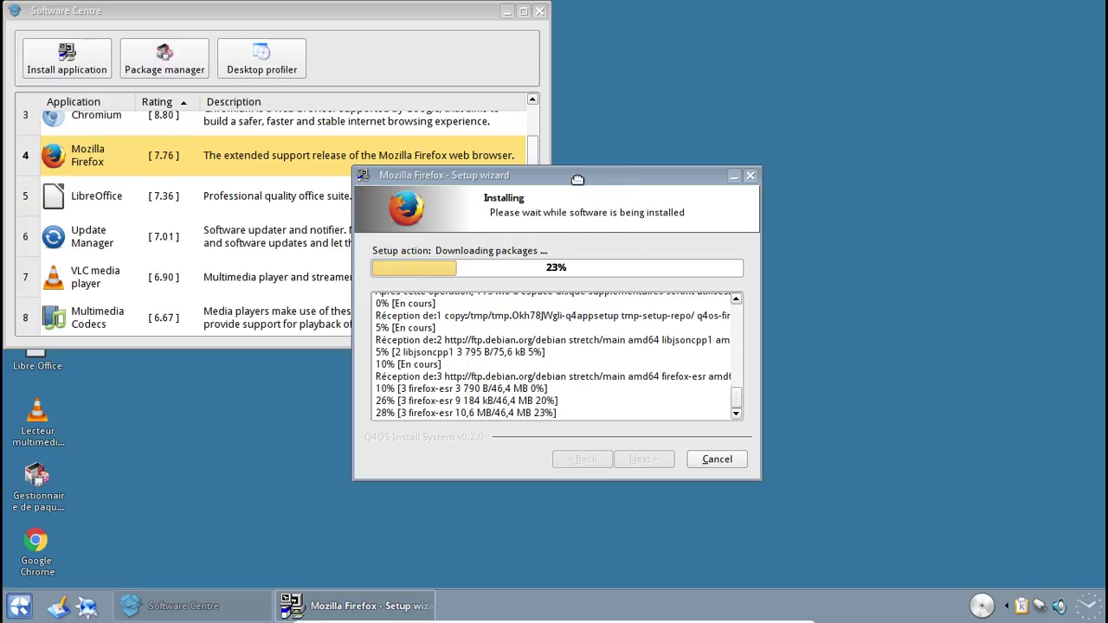
left_click_drag(577, 179, 714, 181)
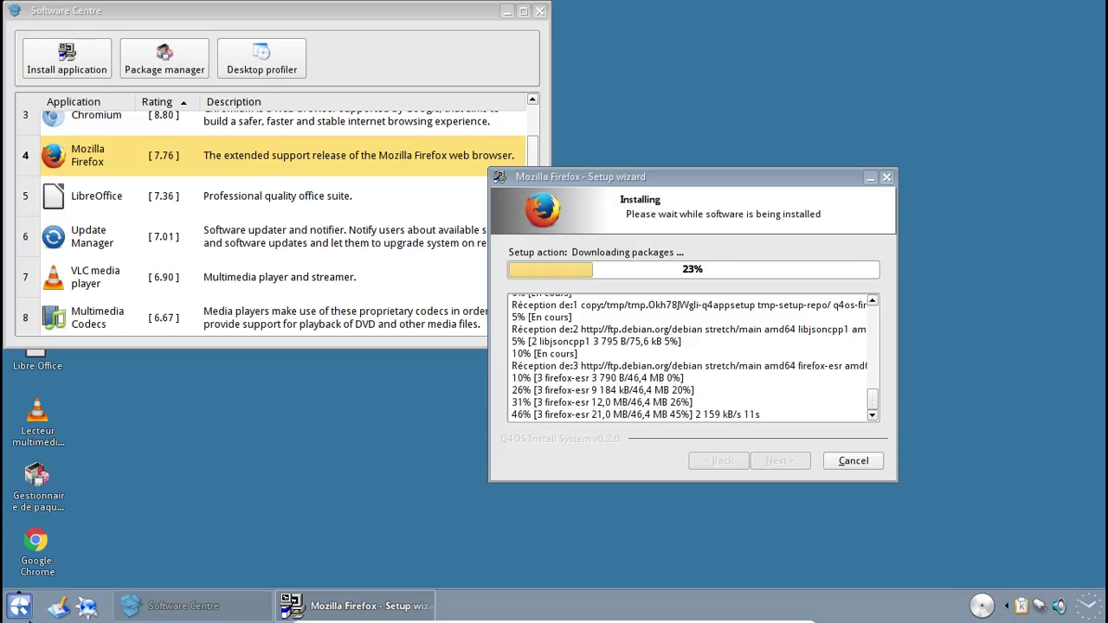
left_click_drag(692, 178, 549, 223)
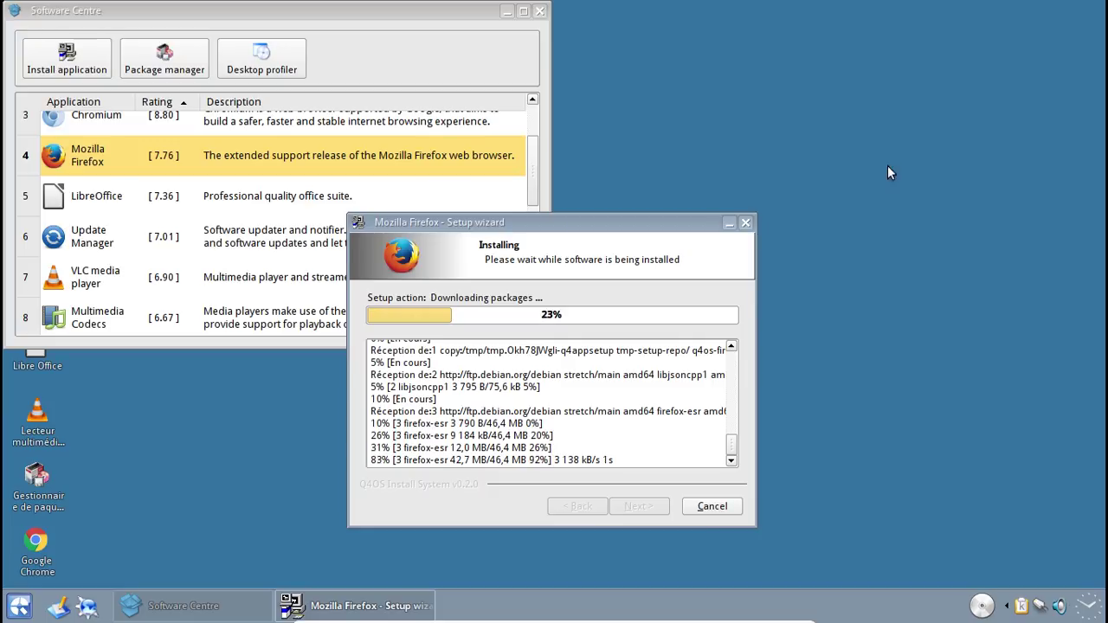
Step: Add Paris from the Europe group to the taskbar clock's displayed time zones and confirm the clock configuration
right_click(1092, 614)
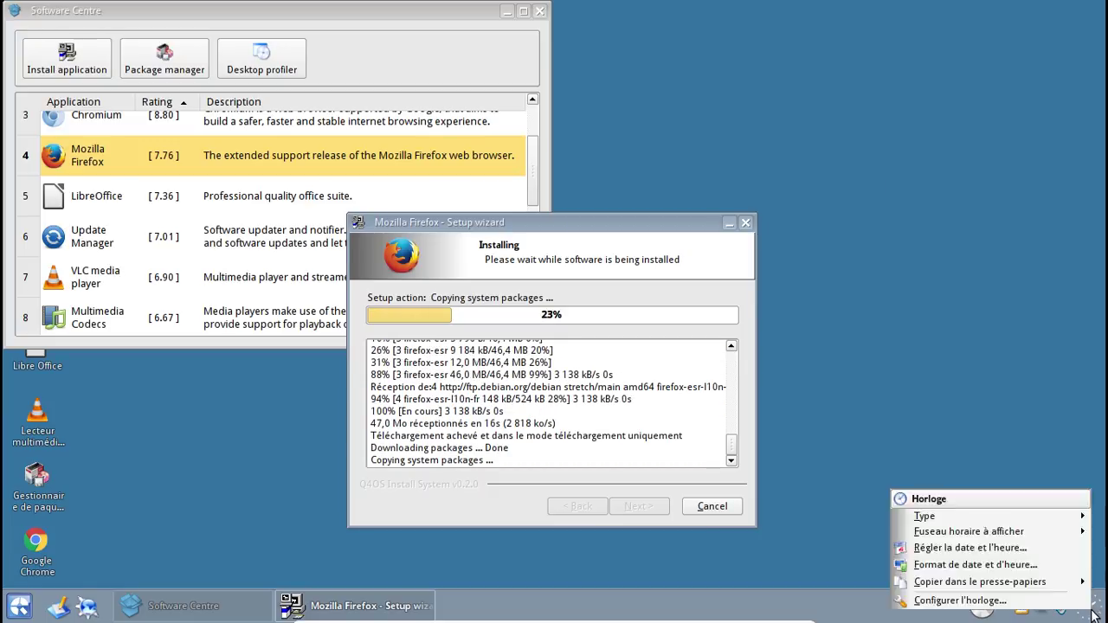
mouse_move(1045, 534)
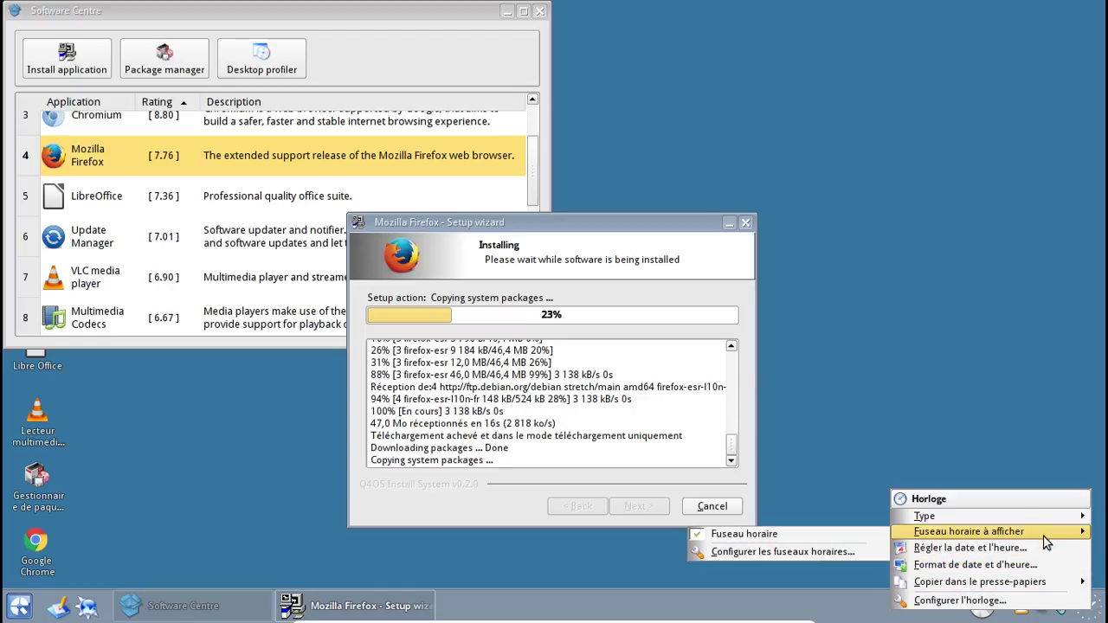
left_click(804, 552)
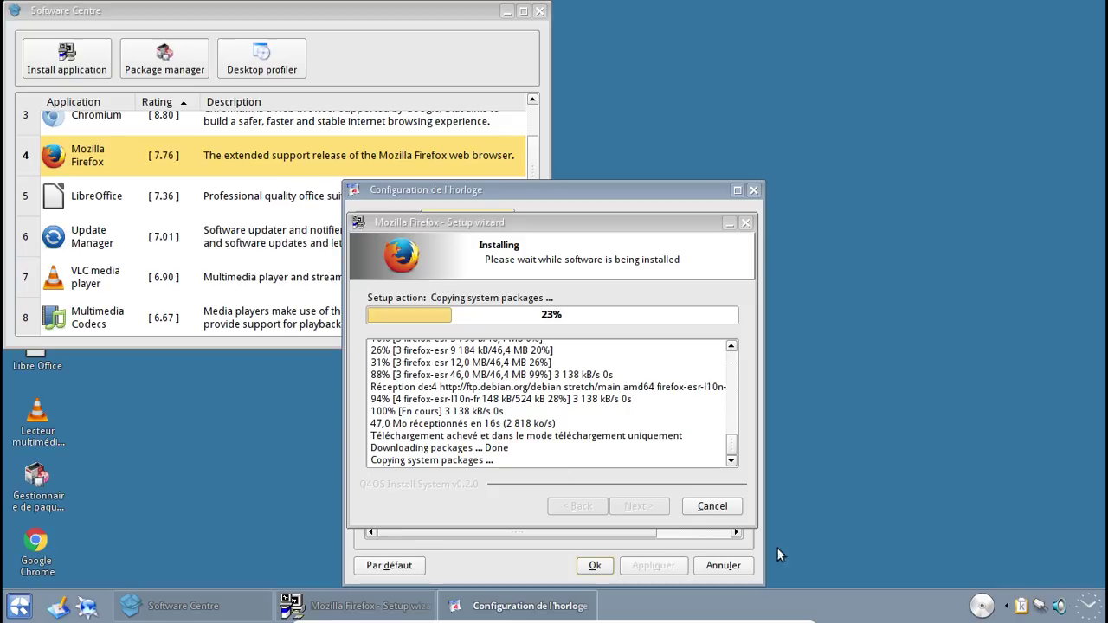
left_click_drag(474, 225, 121, 276)
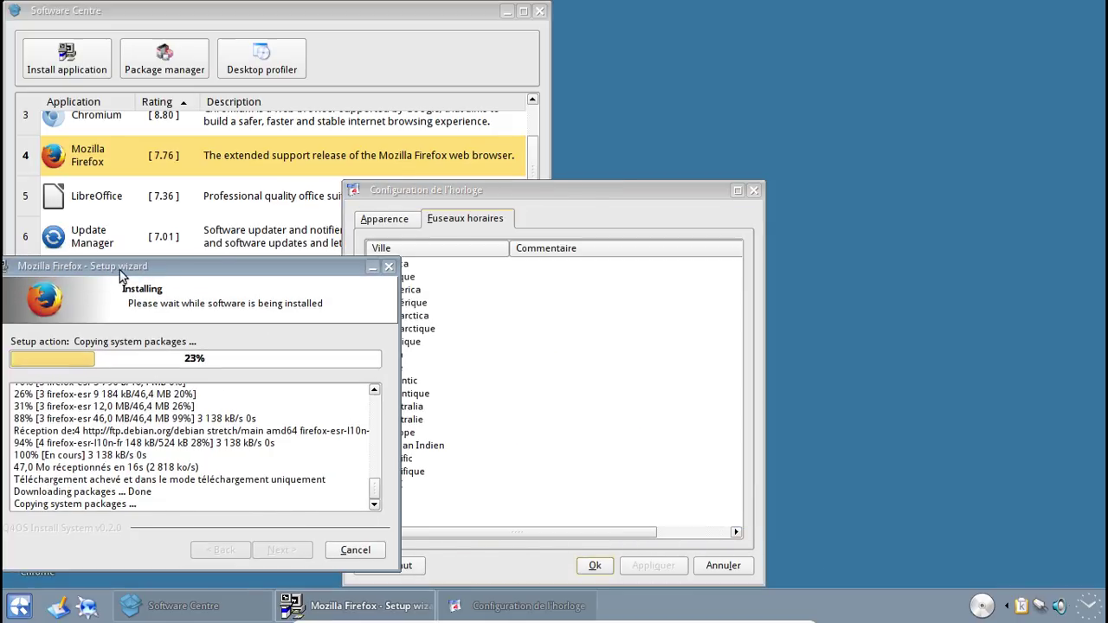
left_click_drag(597, 185, 863, 134)
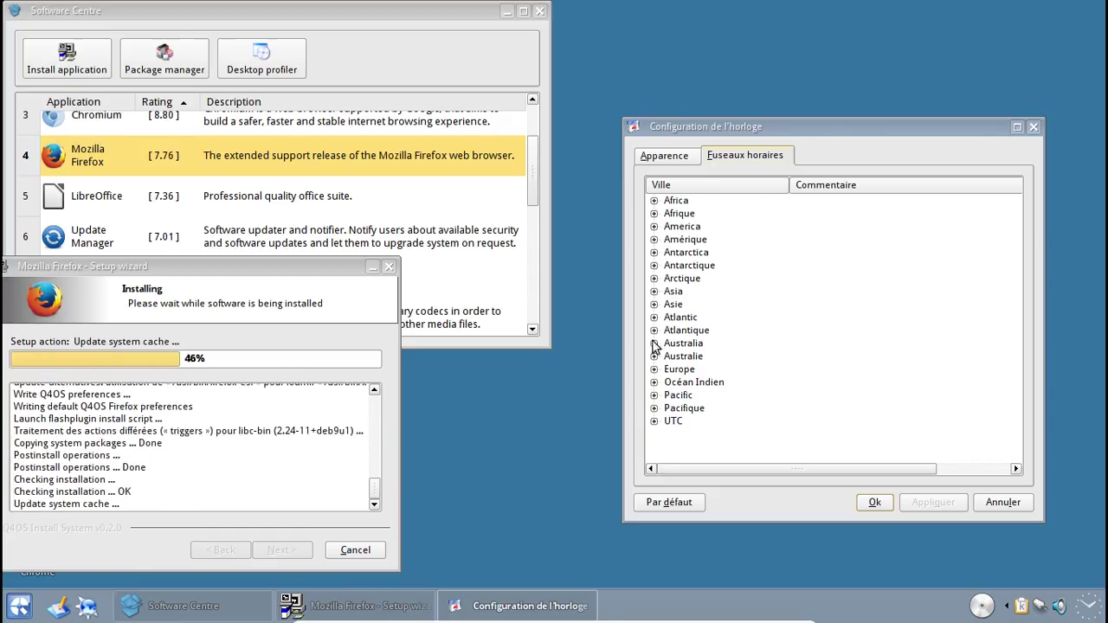
left_click(654, 370)
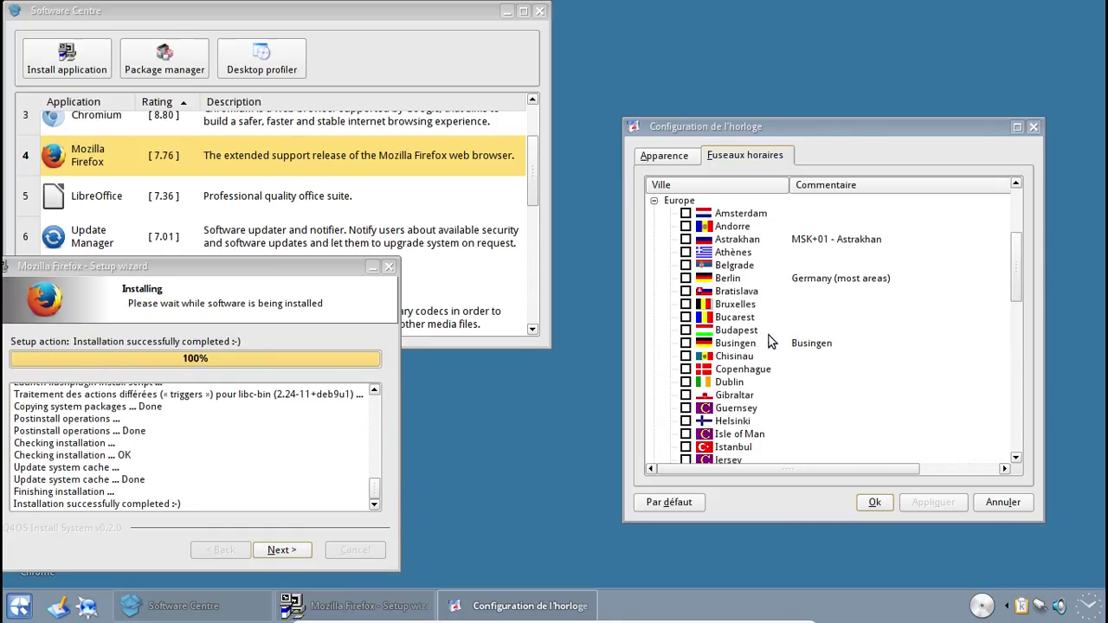
scroll(768, 338, "down", 10)
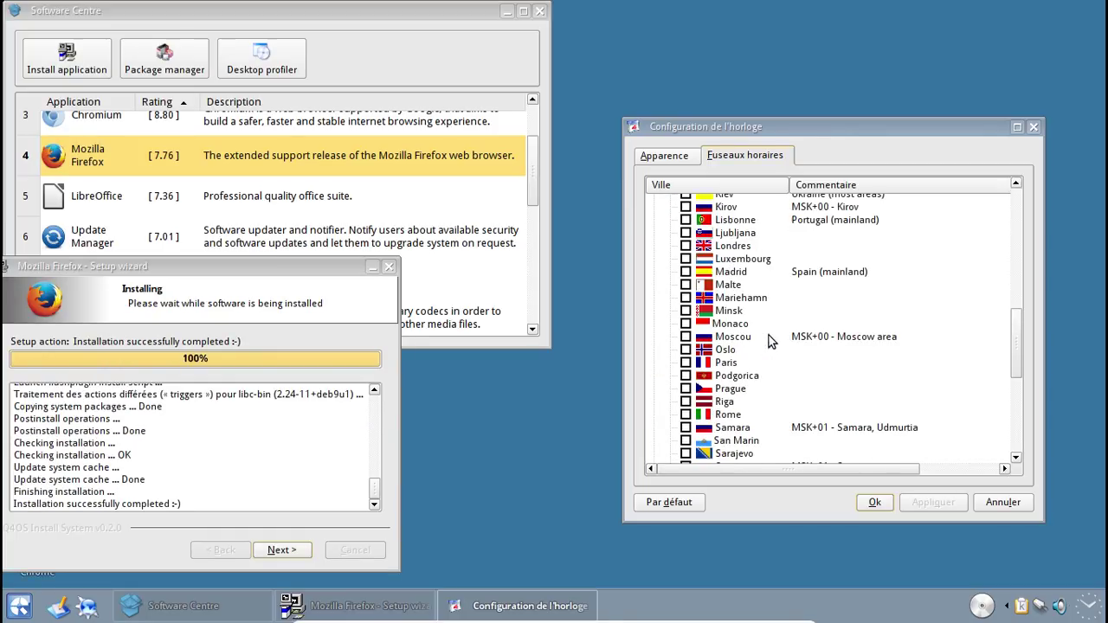
left_click(686, 362)
left_click(929, 504)
left_click(876, 503)
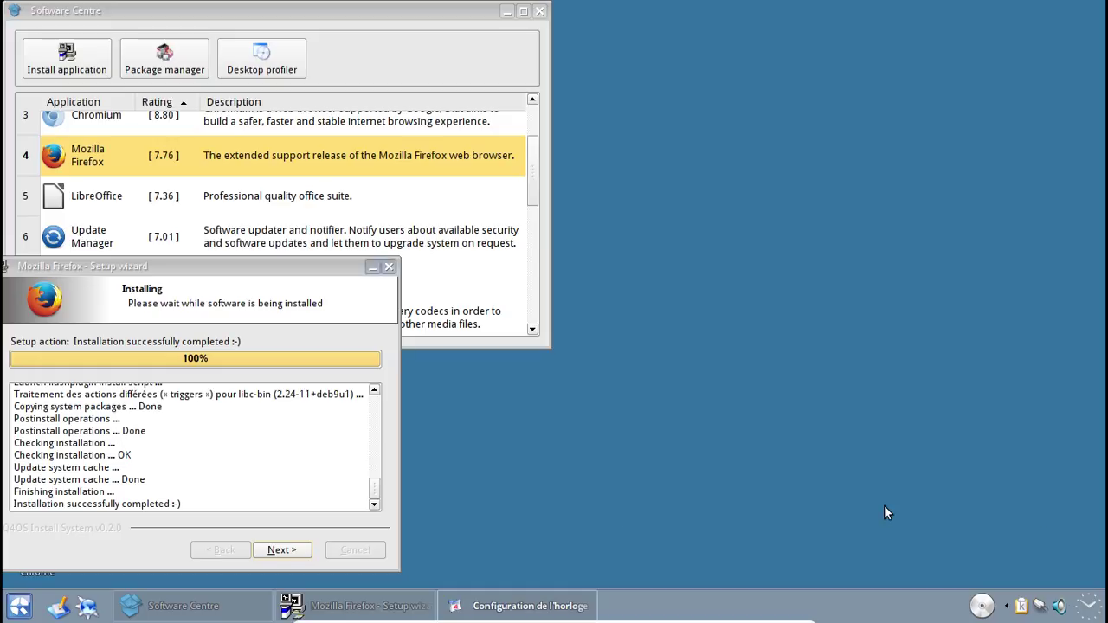
Step: Set the system time zone to Paris (Europe/FR) in the date and time settings and confirm
right_click(1095, 613)
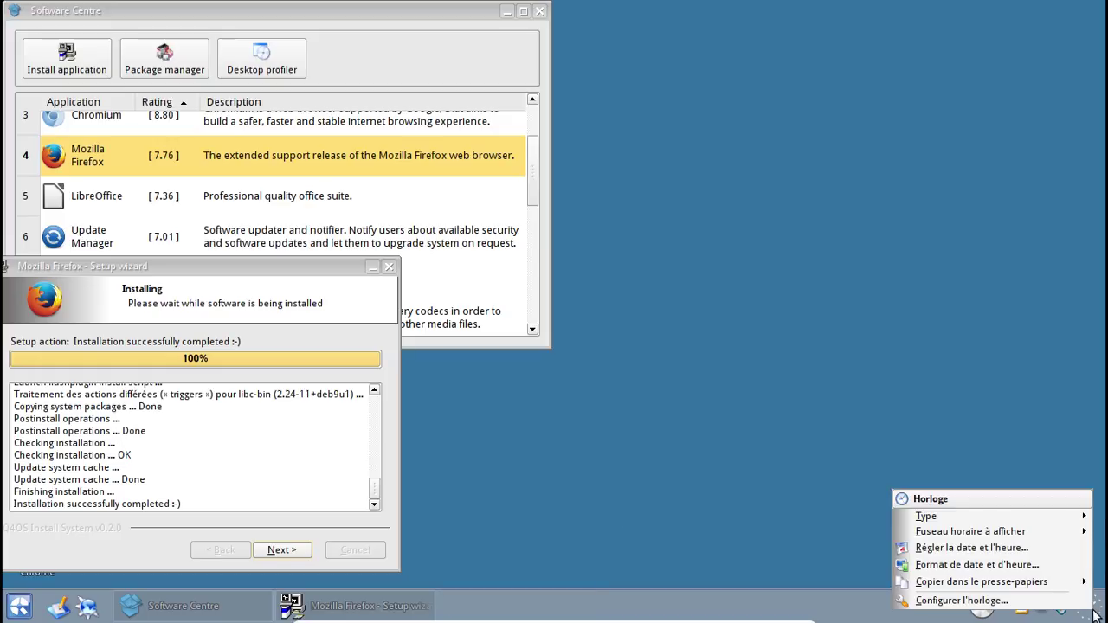
left_click(1045, 553)
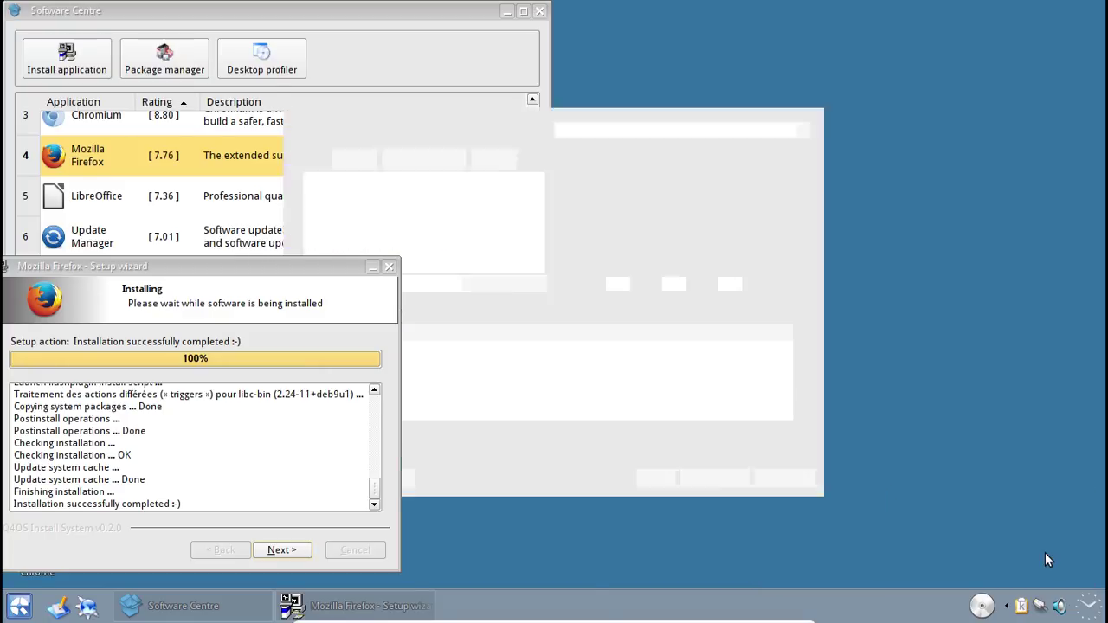
left_click_drag(564, 95, 731, 90)
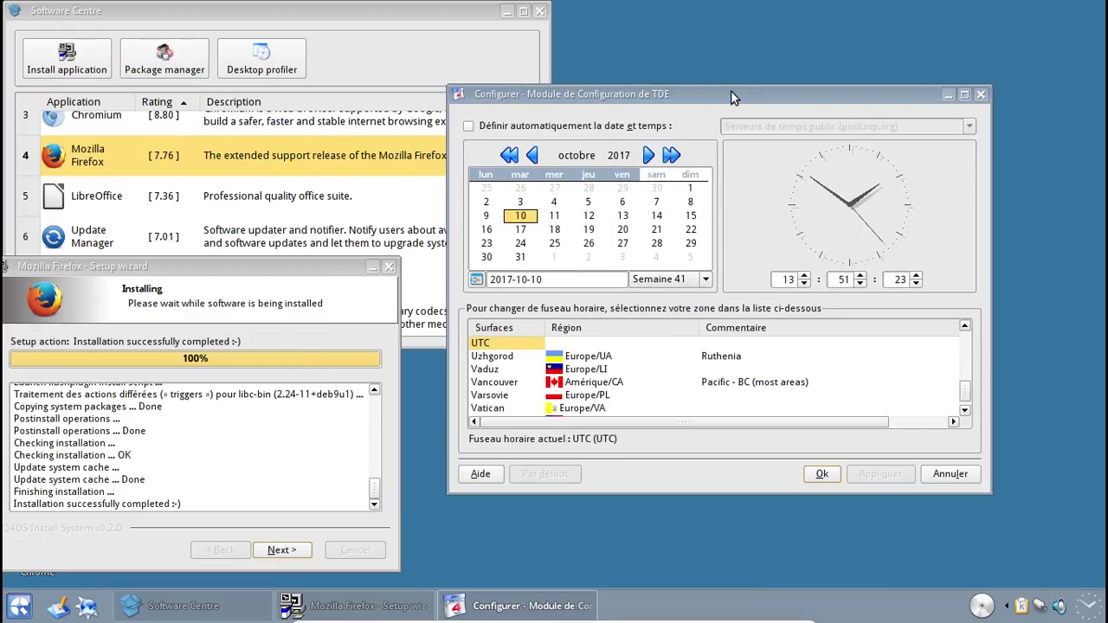
scroll(614, 359, "up", 10)
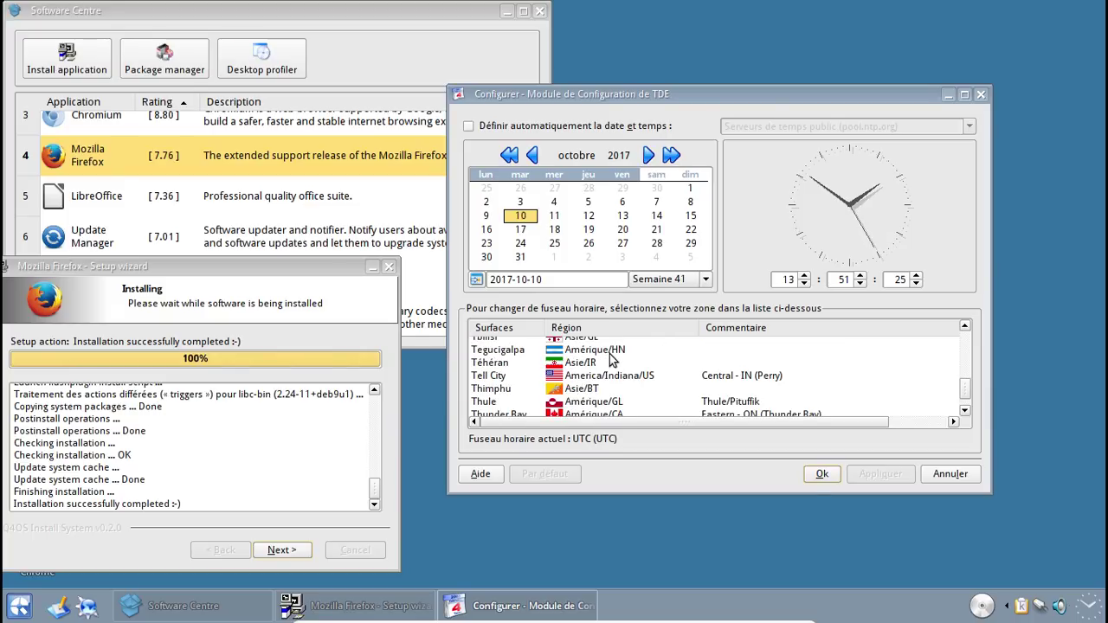
scroll(647, 359, "up", 12)
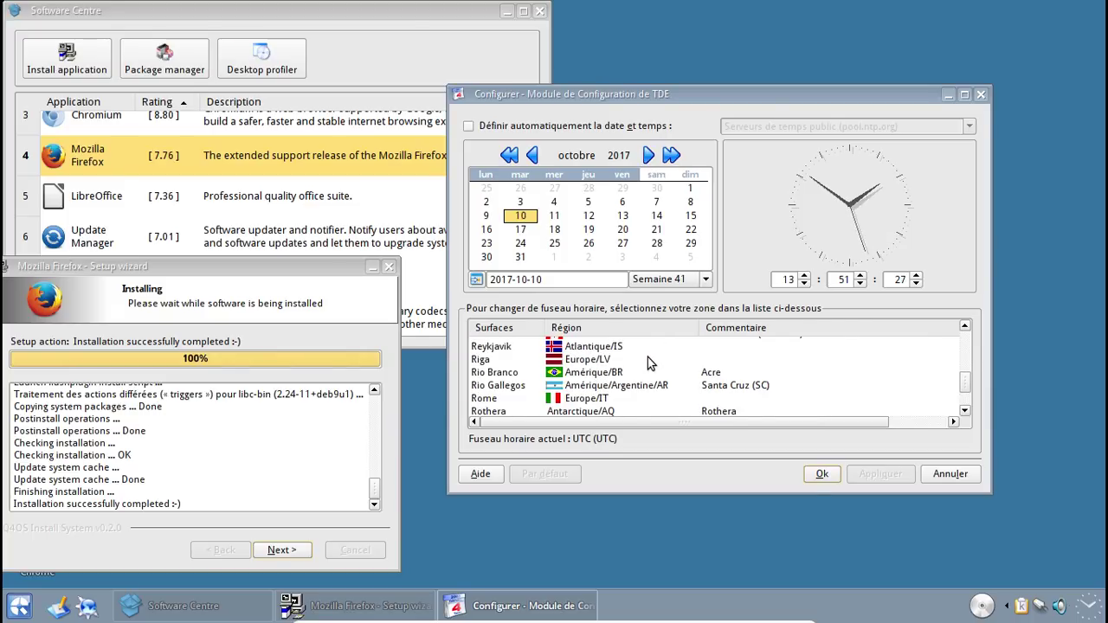
scroll(647, 359, "up", 10)
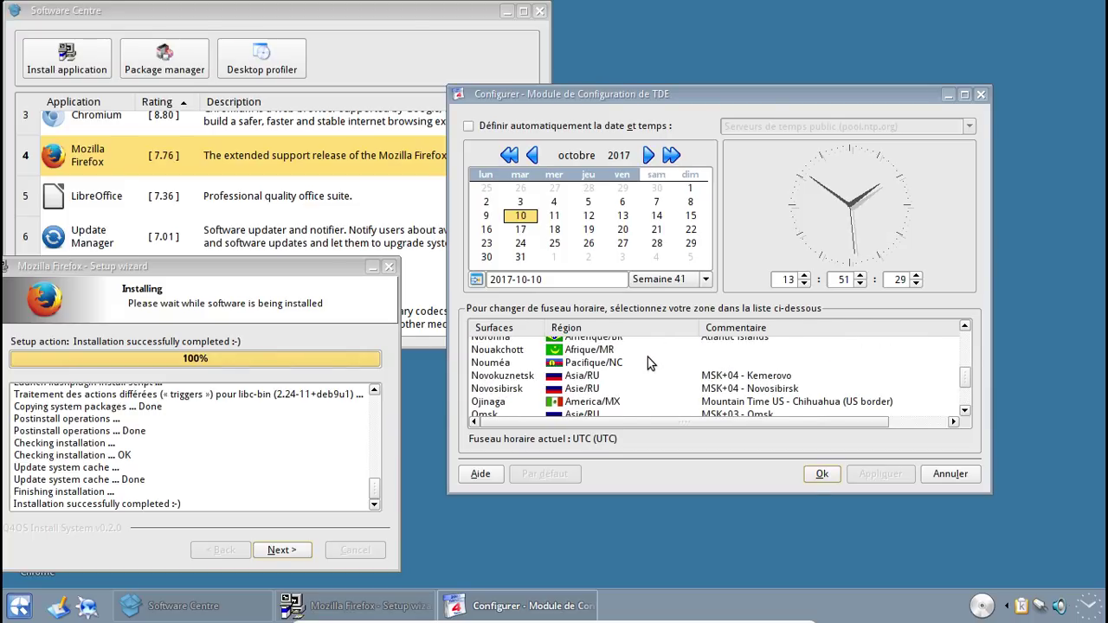
scroll(647, 356, "up", 6)
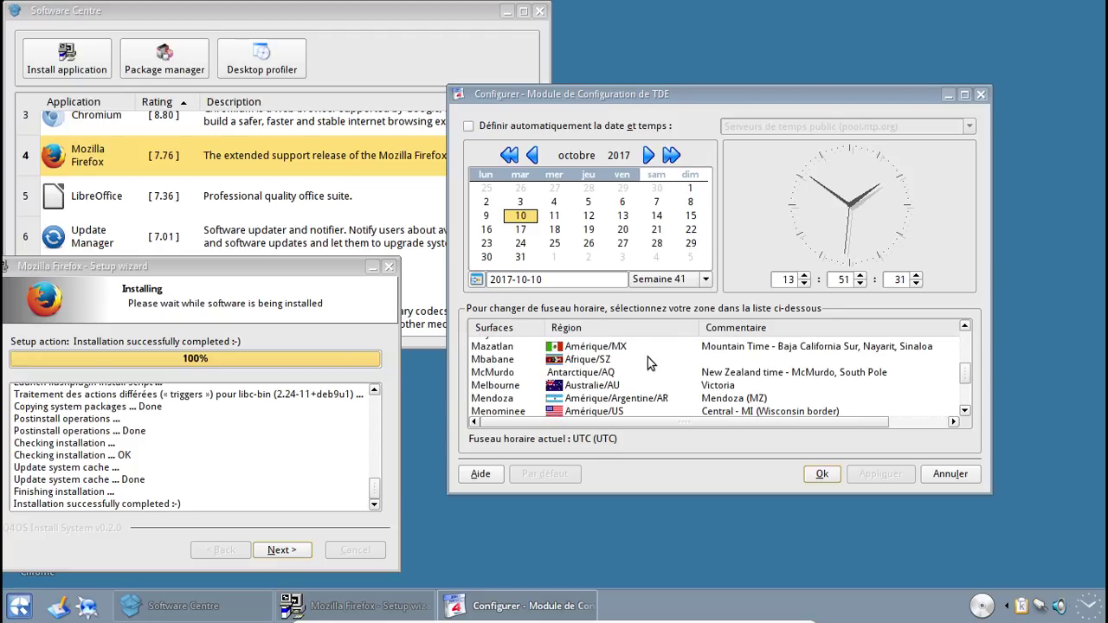
scroll(647, 356, "down", 6)
scroll(648, 357, "down", 8)
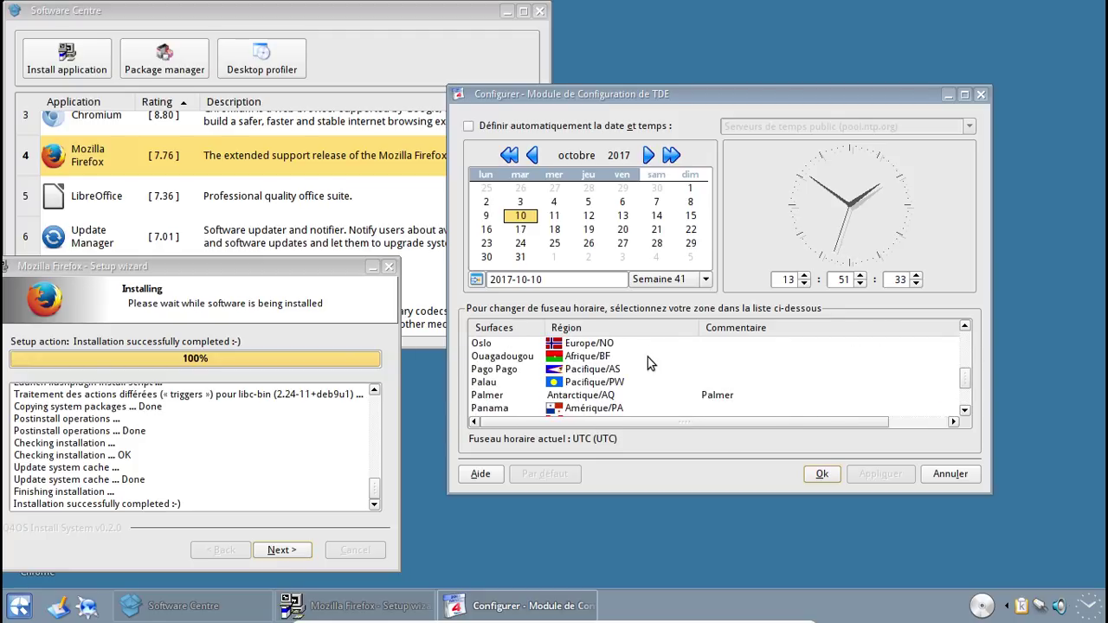
scroll(648, 356, "down", 1)
scroll(647, 357, "up", 1)
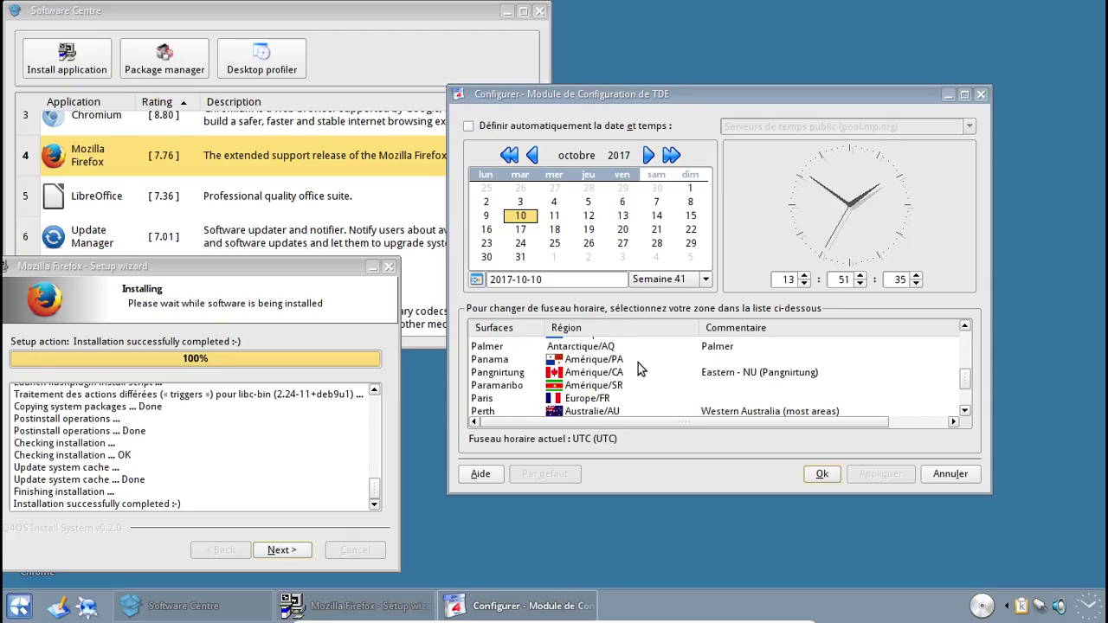
left_click(530, 388)
left_click(533, 399)
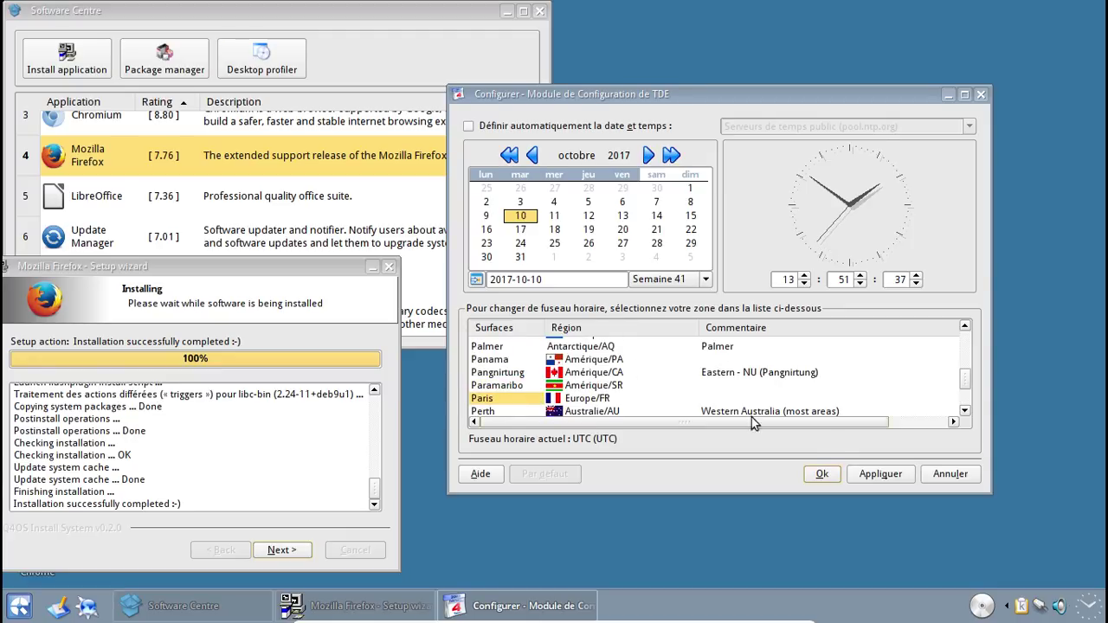
left_click(875, 474)
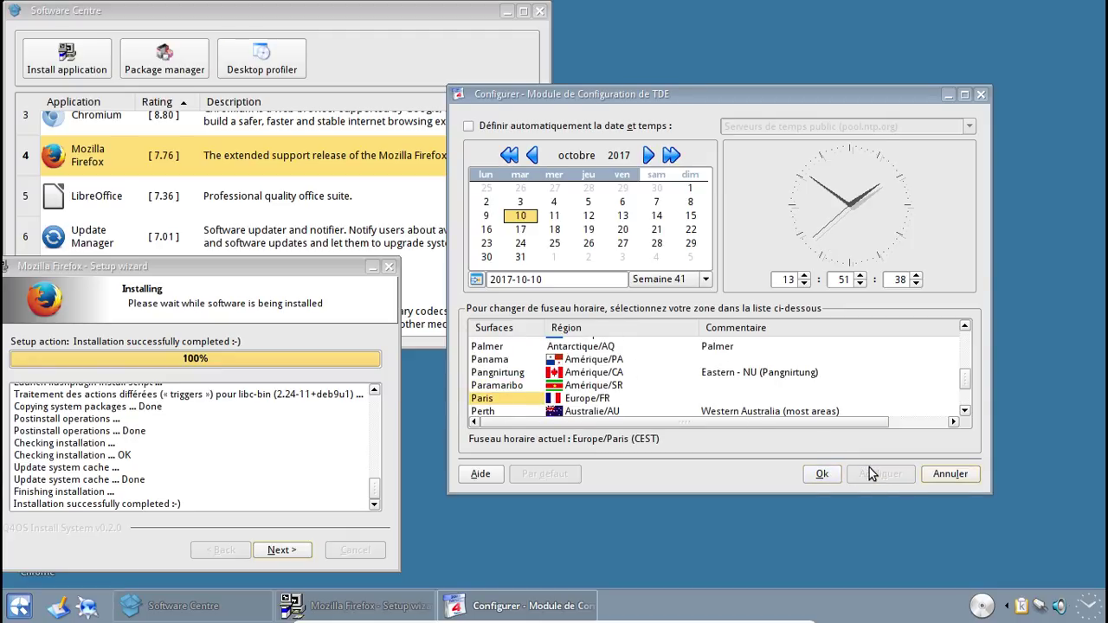
left_click(826, 473)
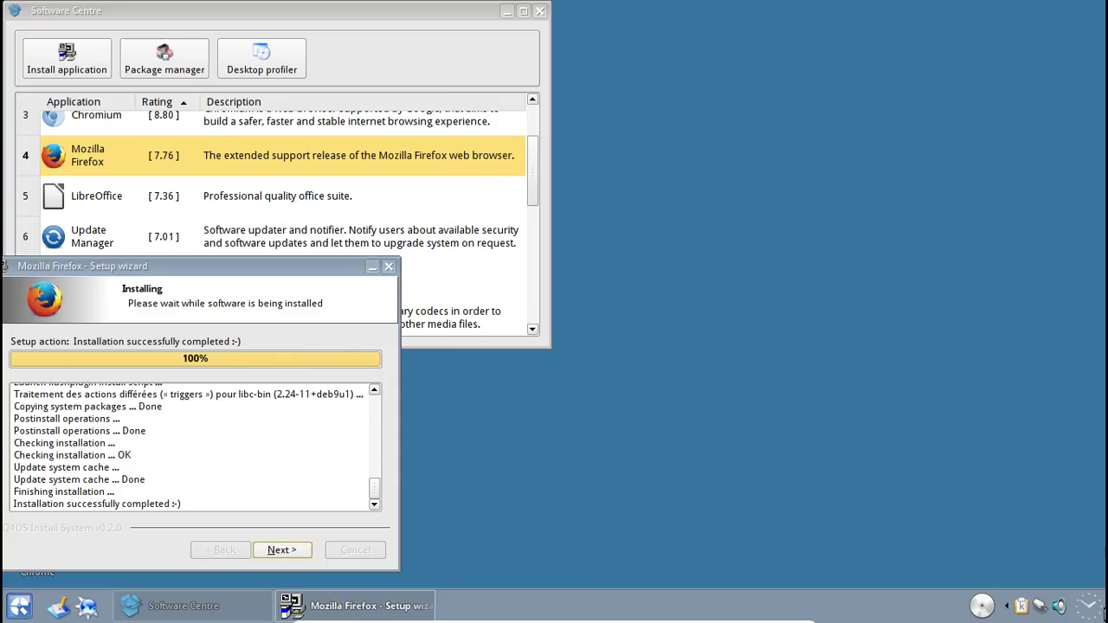
Step: Enable Style LCD for the analogue clock, switch the taskbar clock type to Horloge numérique, and apply the settings
mouse_move(1089, 614)
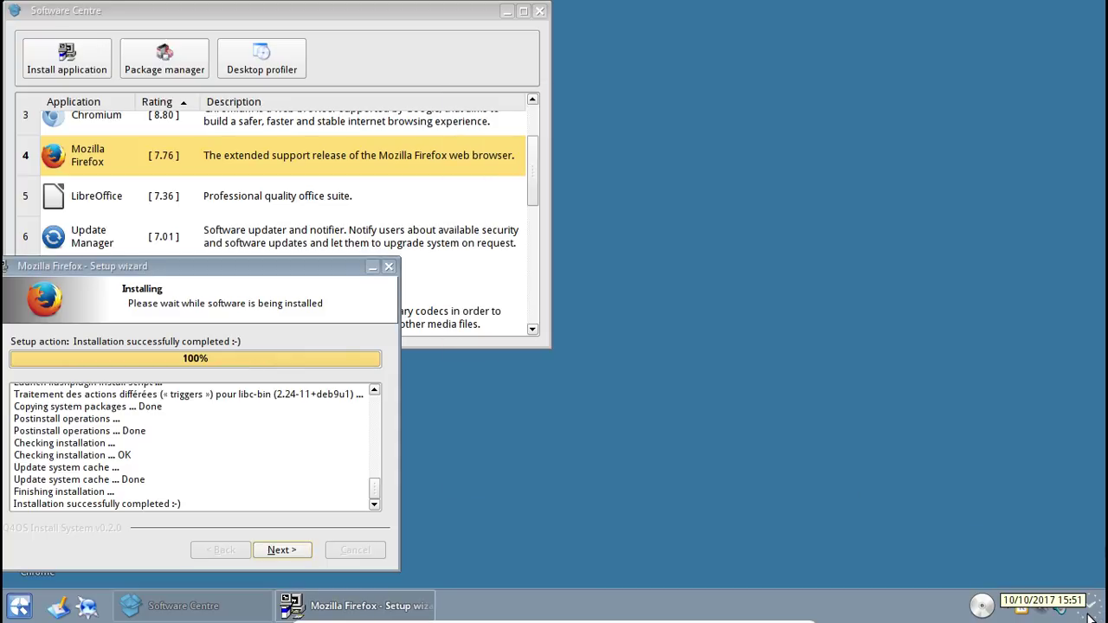
right_click(1089, 614)
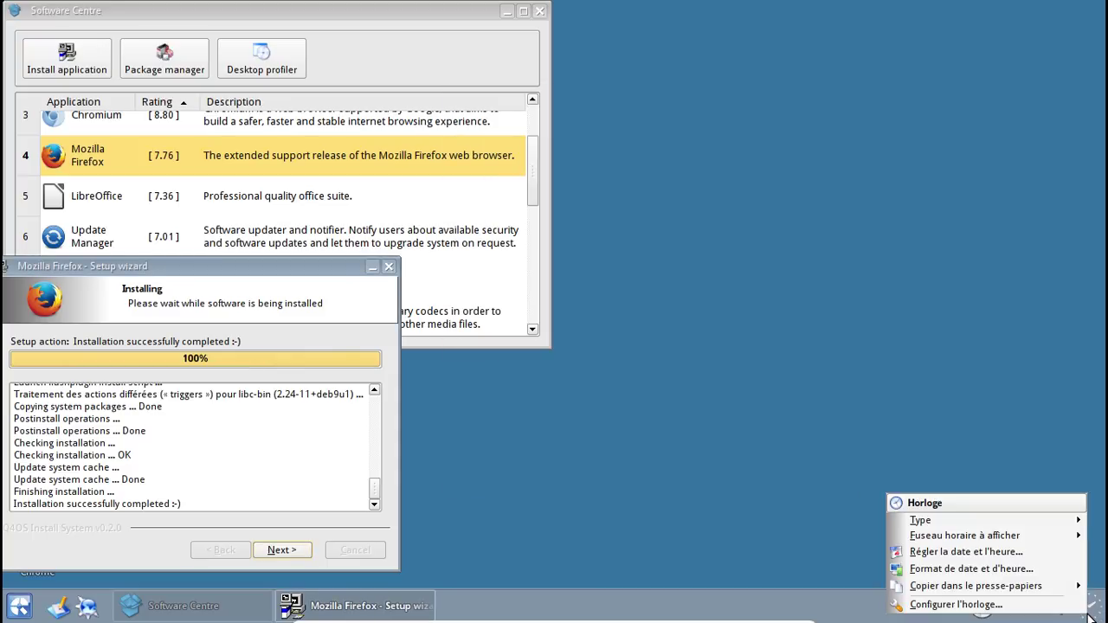
left_click(955, 604)
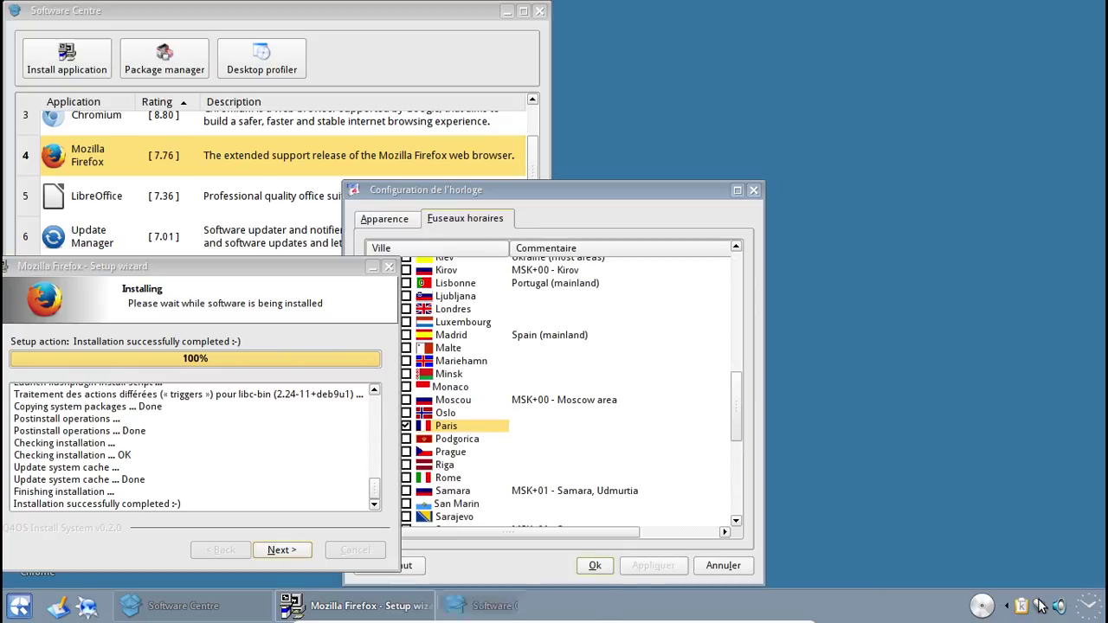
left_click_drag(496, 194, 742, 105)
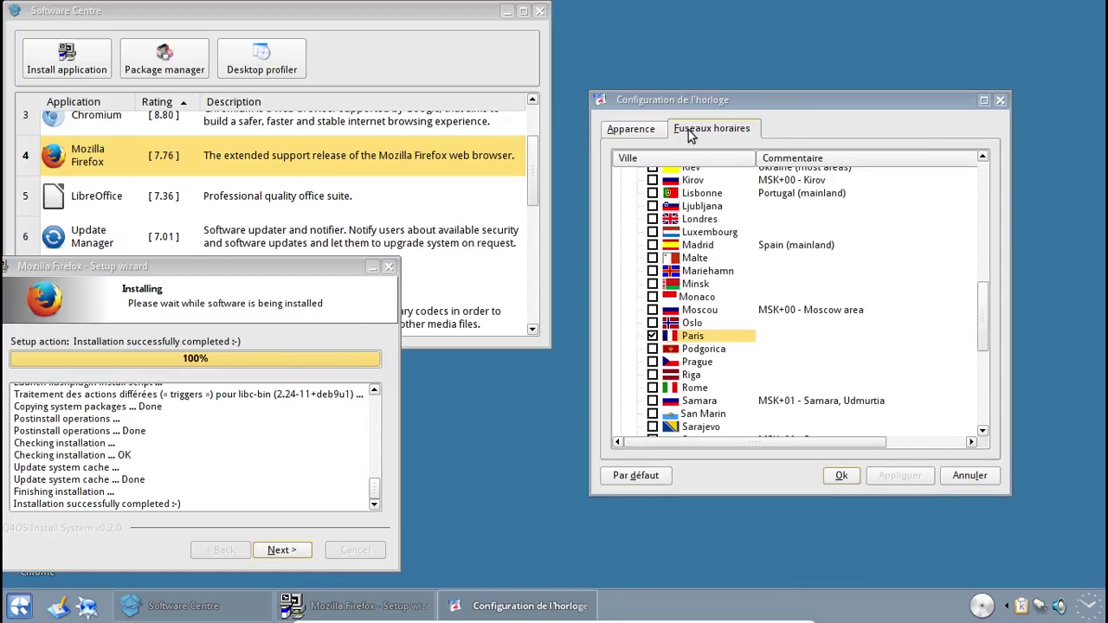
left_click(645, 137)
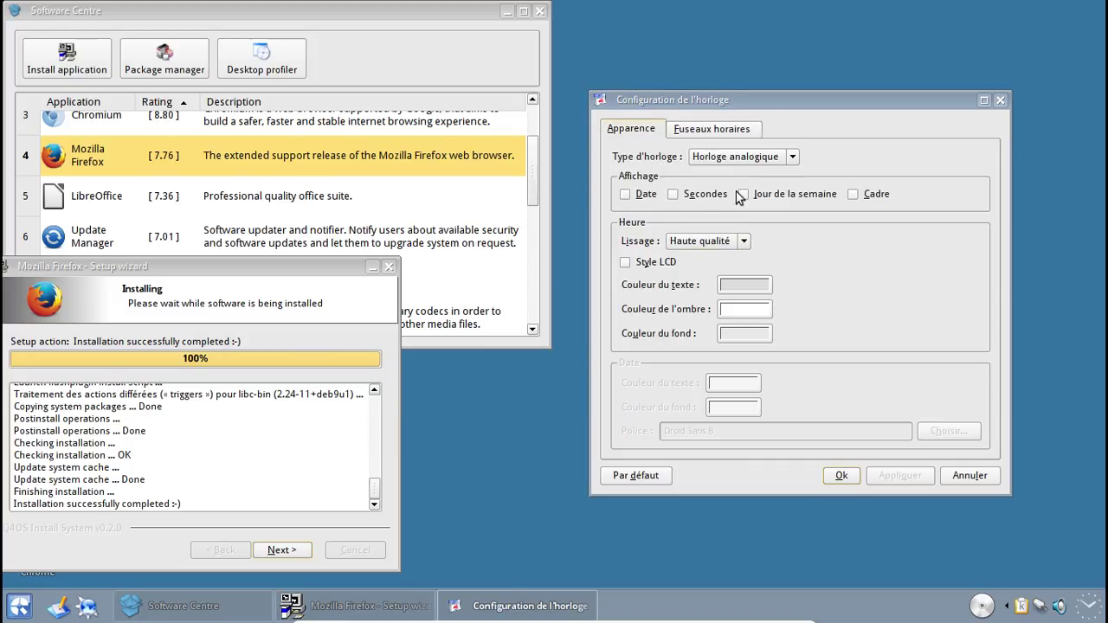
left_click(651, 264)
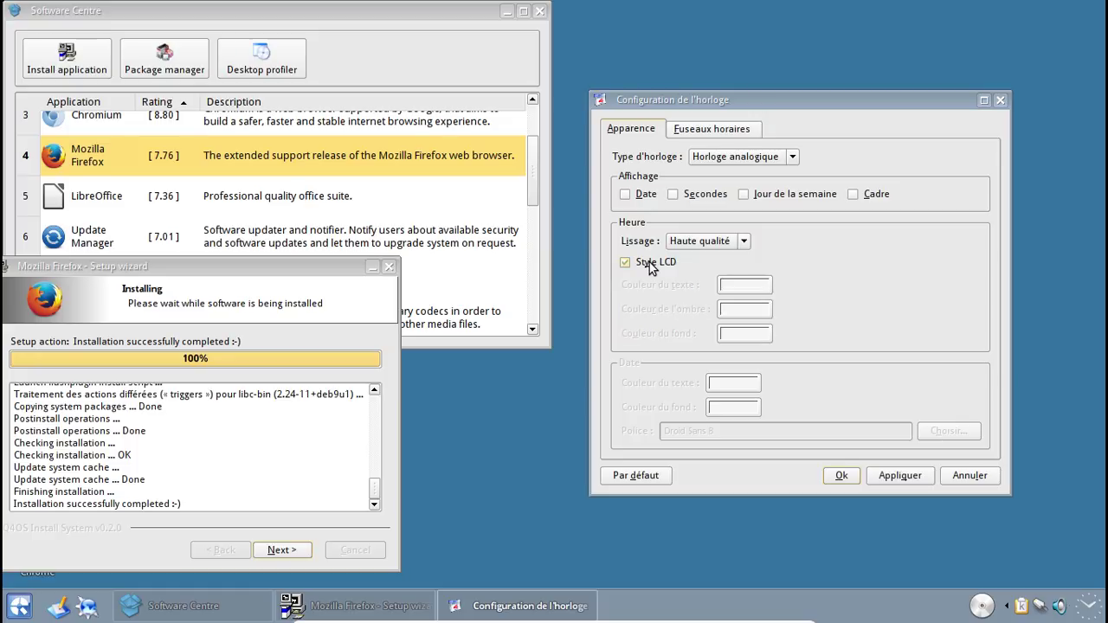
left_click(731, 156)
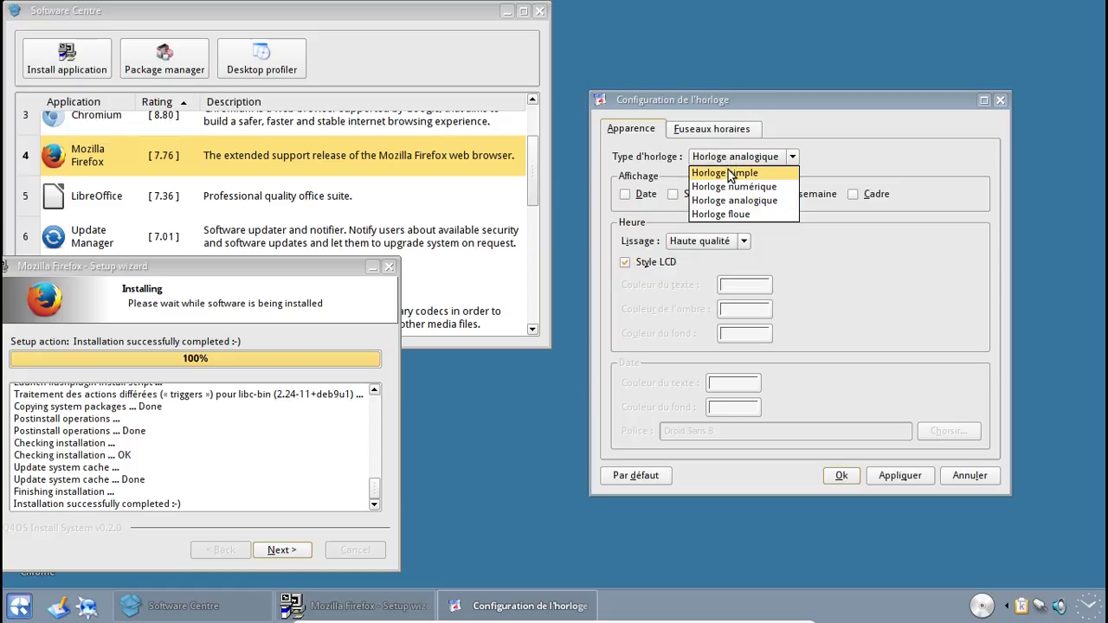
left_click(732, 186)
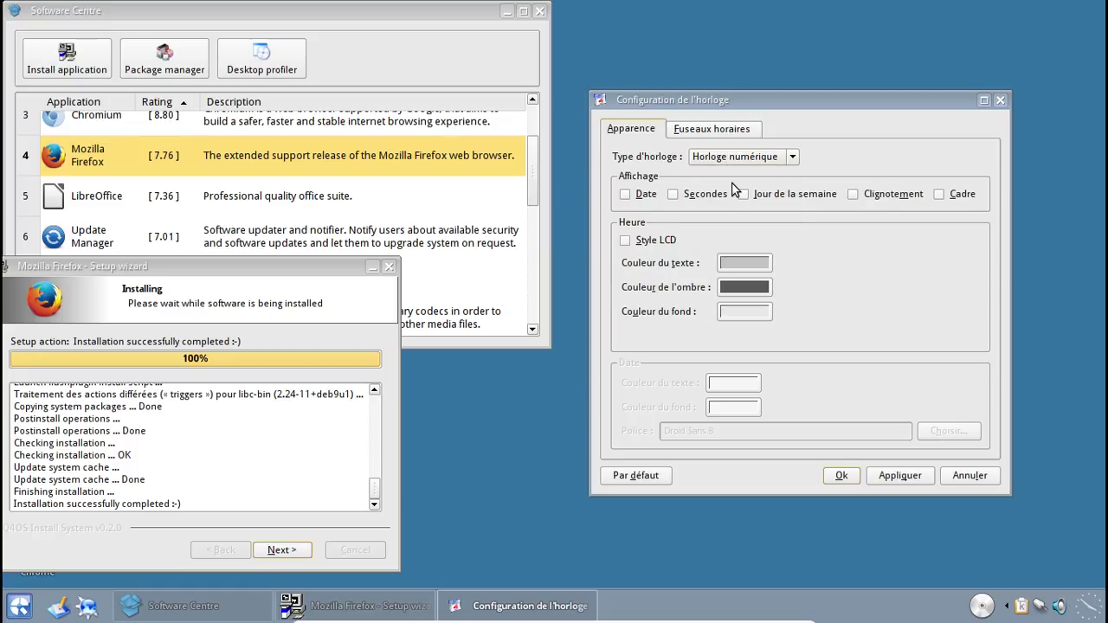
left_click(895, 473)
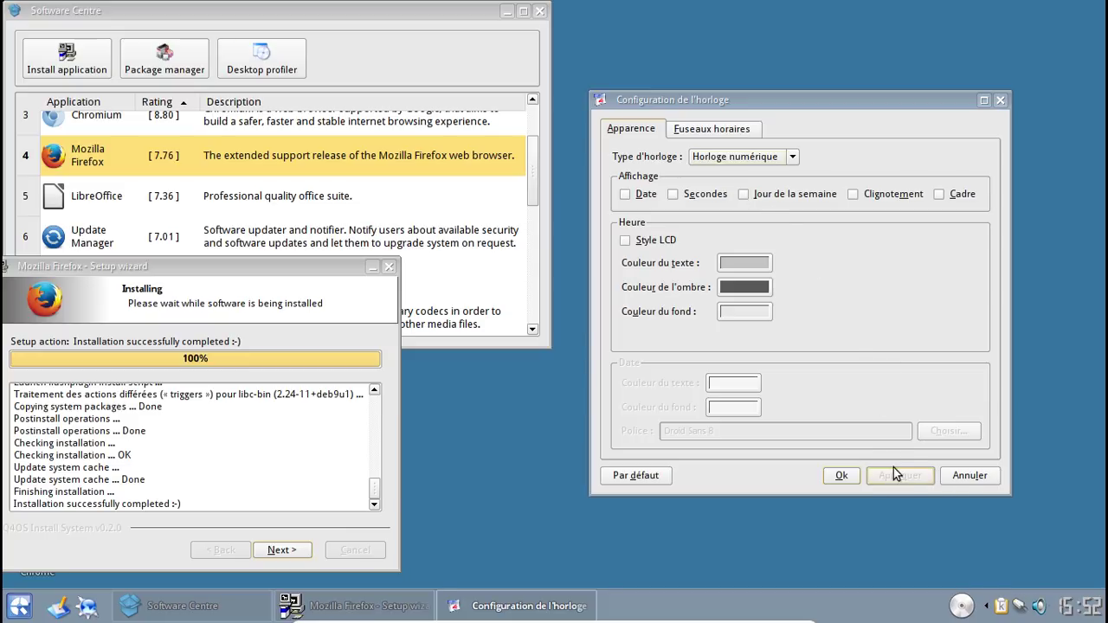
Step: Confirm and close the clock configuration, and finish the Mozilla Firefox setup wizard
left_click(847, 473)
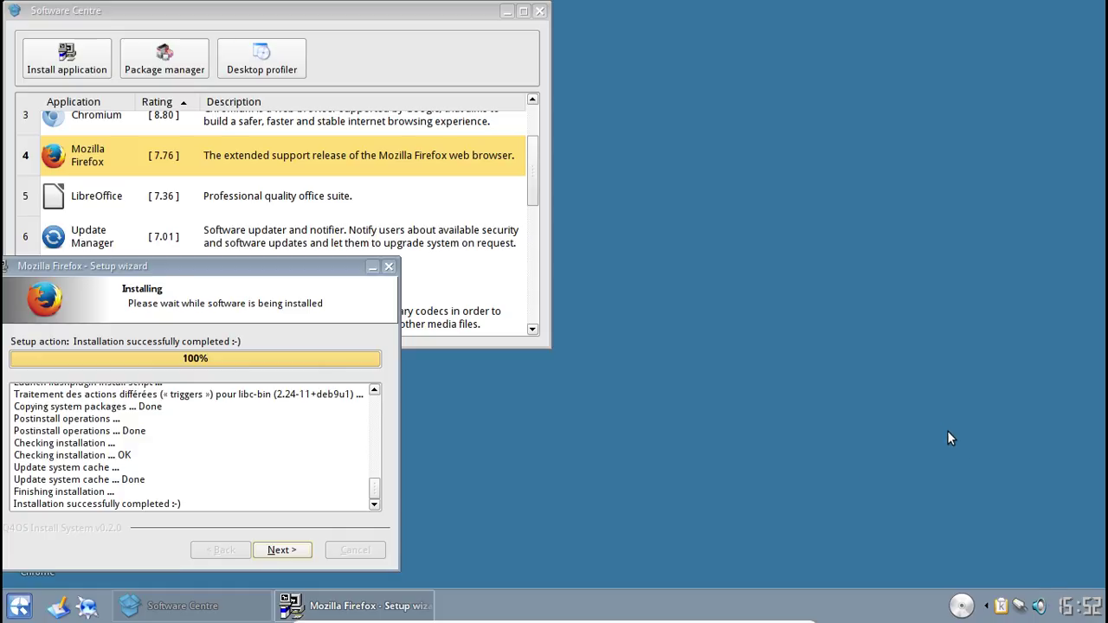
mouse_move(1092, 610)
left_click_drag(202, 267, 767, 161)
left_click(849, 445)
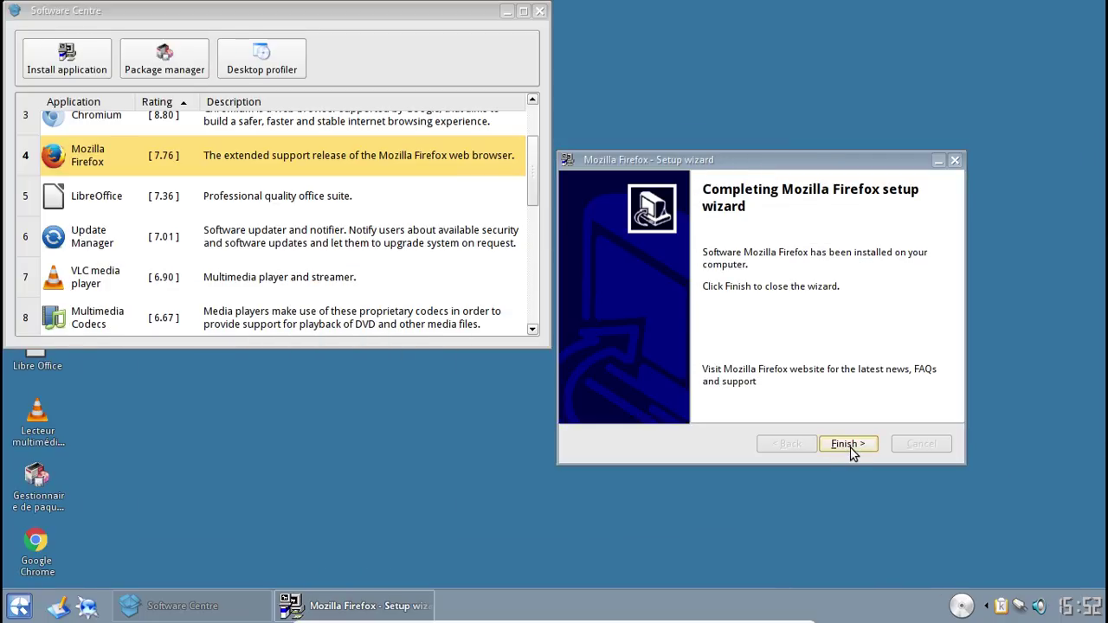
left_click(848, 443)
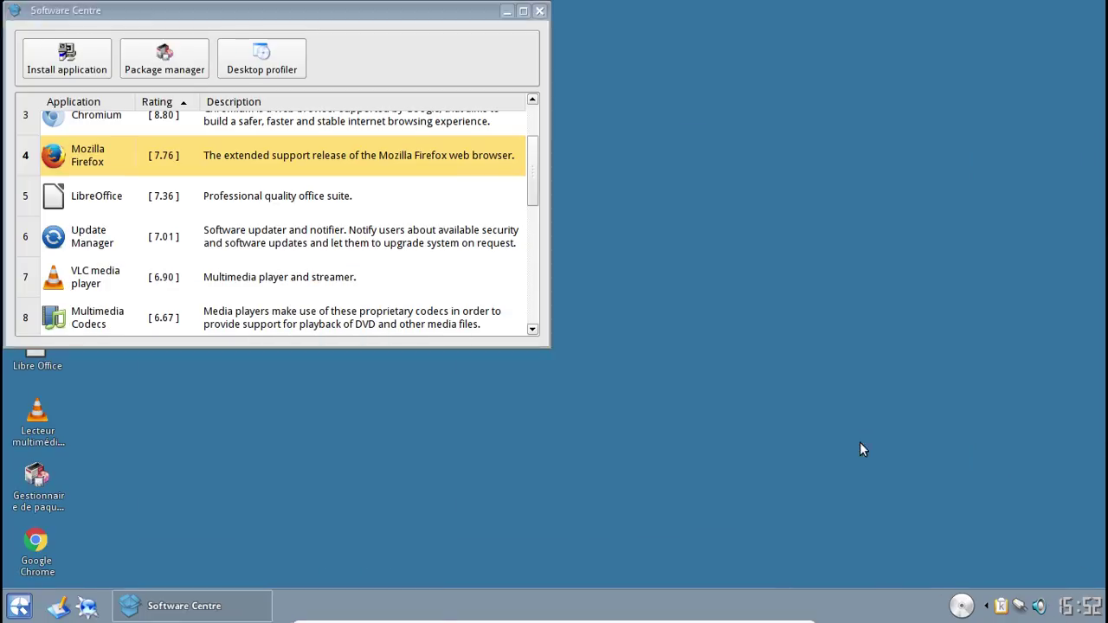
Step: Launch Firefox ESR from the desktop, choose not to import anything, and close the welcome tab
left_click_drag(231, 3, 531, 45)
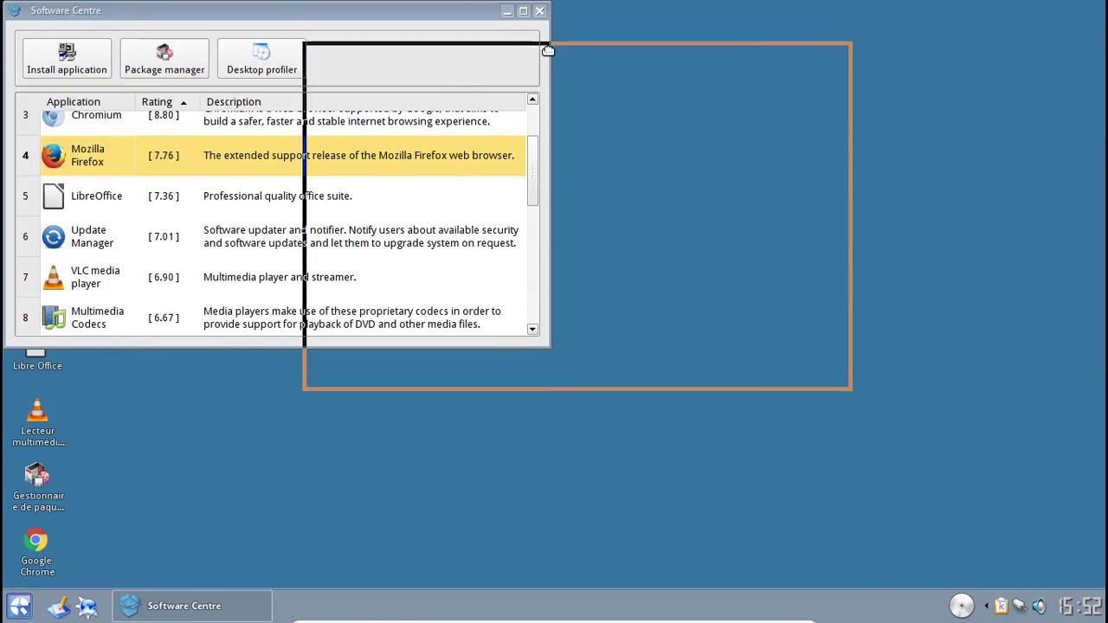
double_click(100, 87)
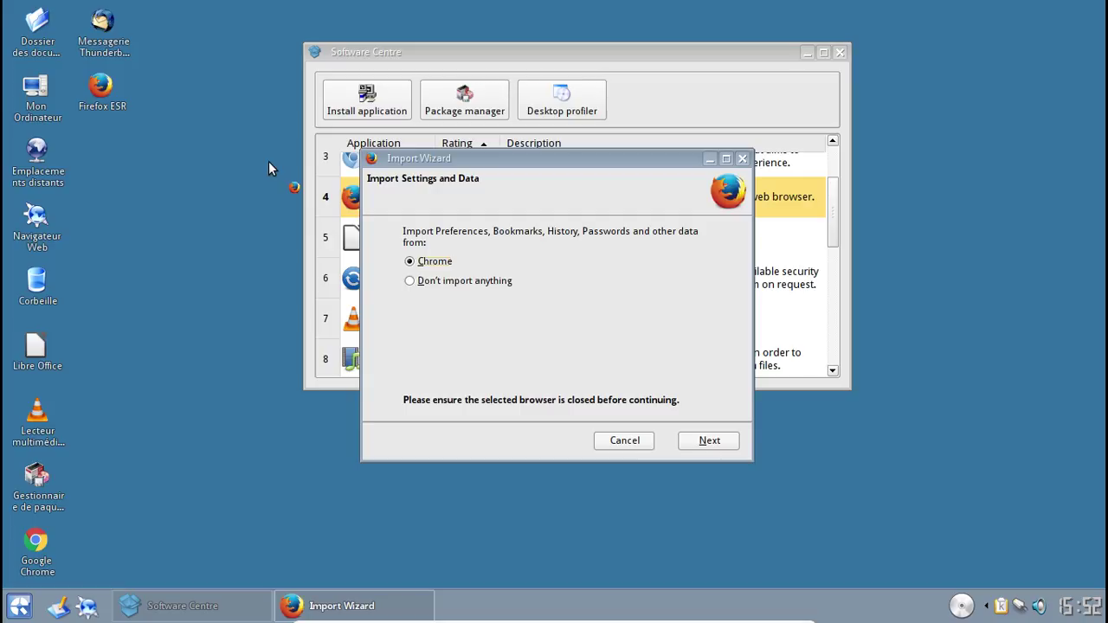
left_click(459, 285)
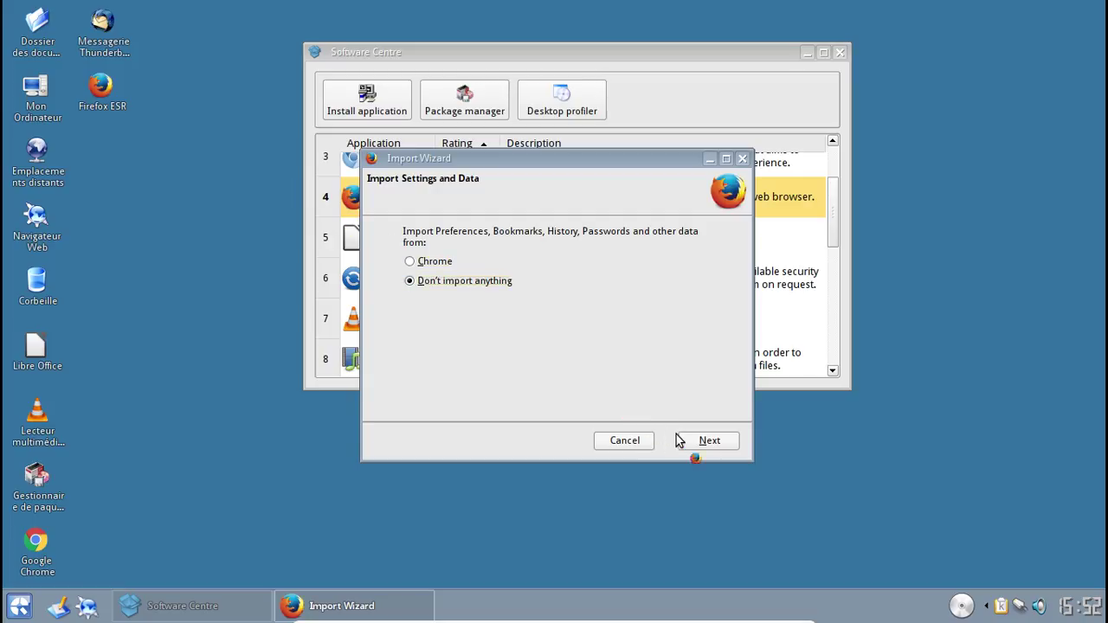
left_click(709, 441)
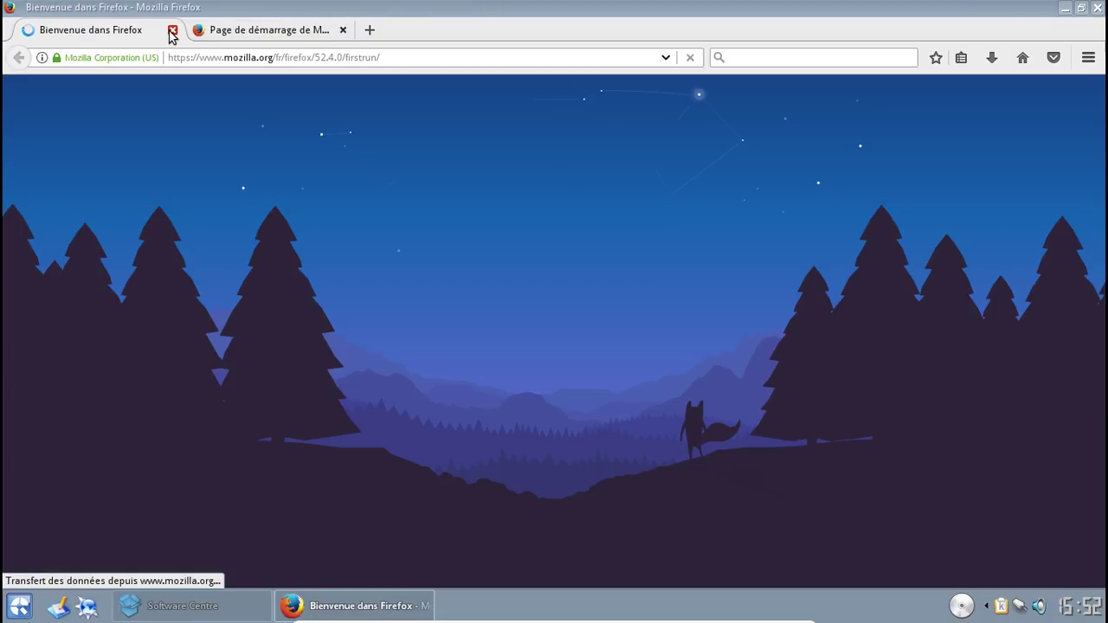
left_click(171, 31)
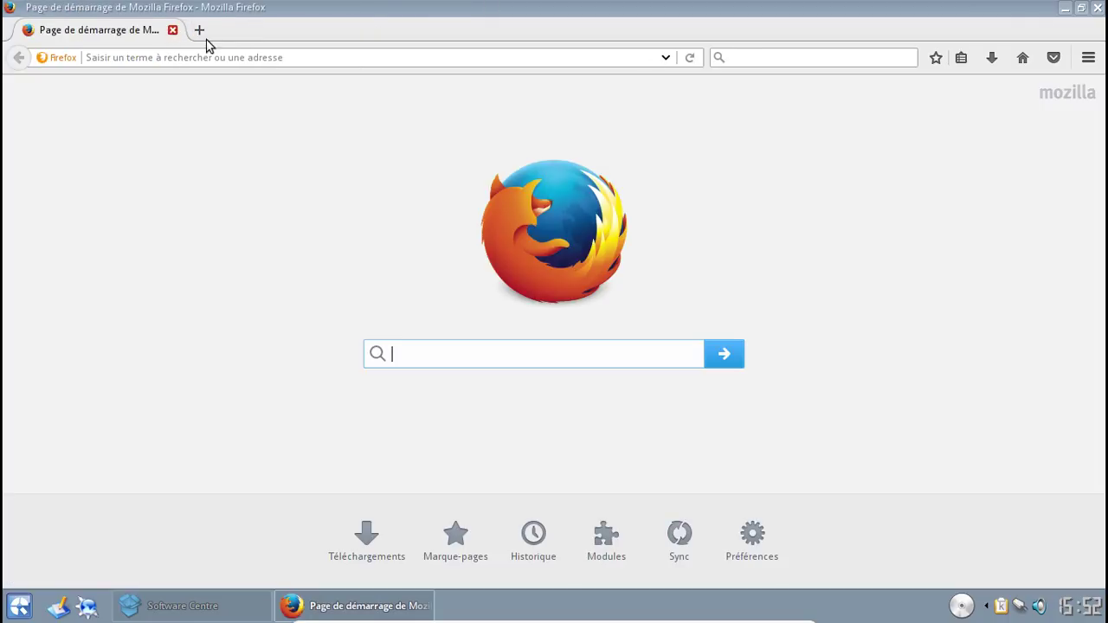
Step: Open the Firefox add-ons manager and look through the recommended modules in its catalogue
left_click(1088, 58)
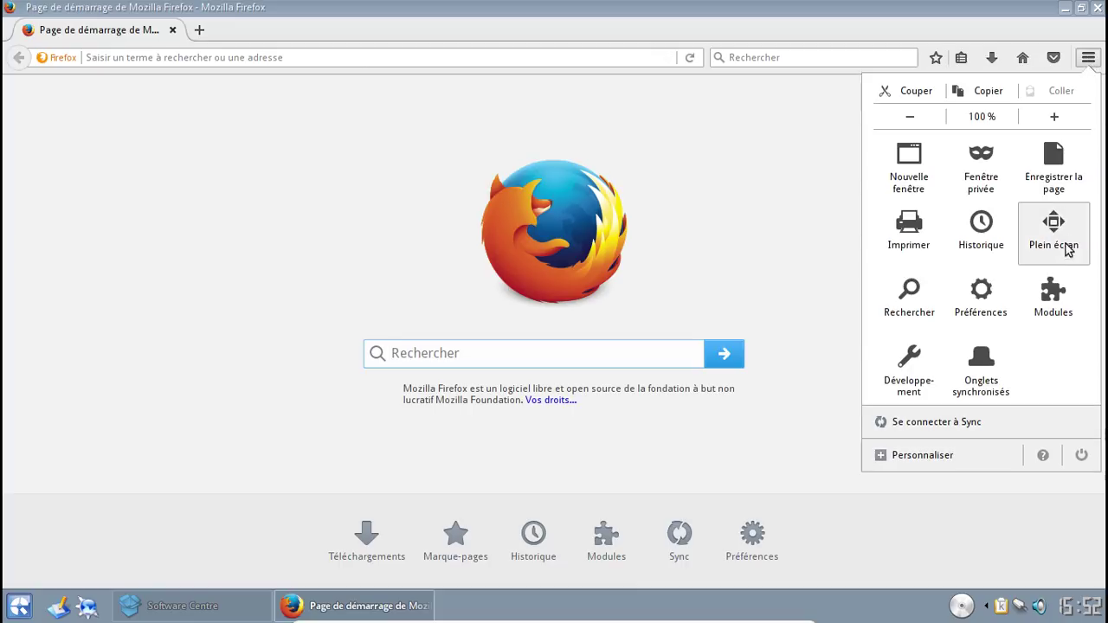
left_click(1060, 305)
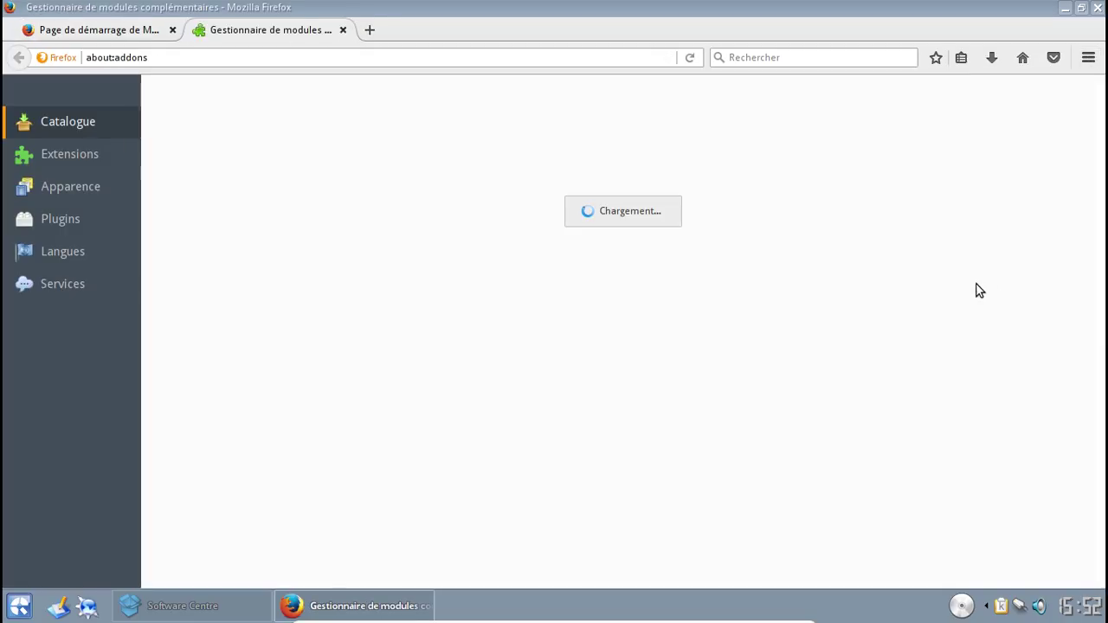
left_click(31, 163)
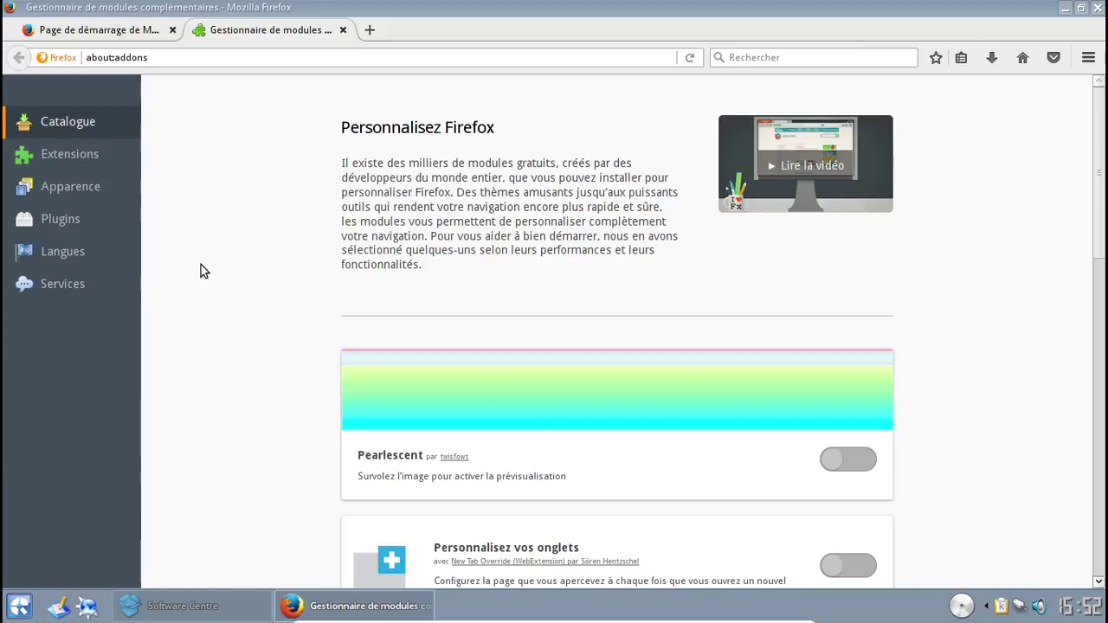
scroll(260, 349, "down", 5)
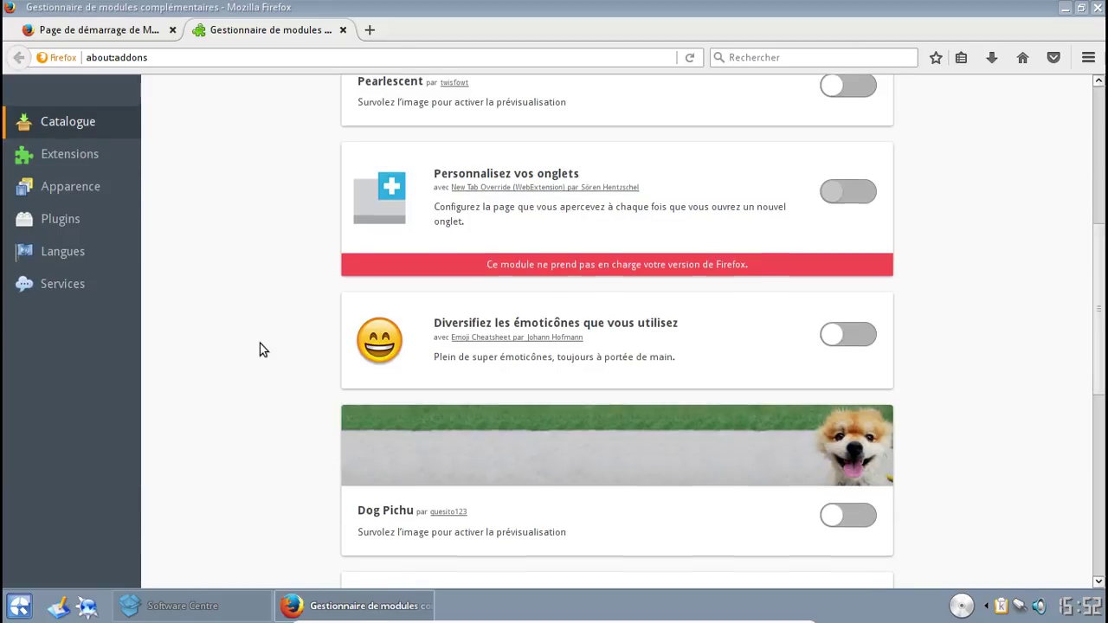
scroll(264, 349, "down", 2)
scroll(264, 350, "down", 5)
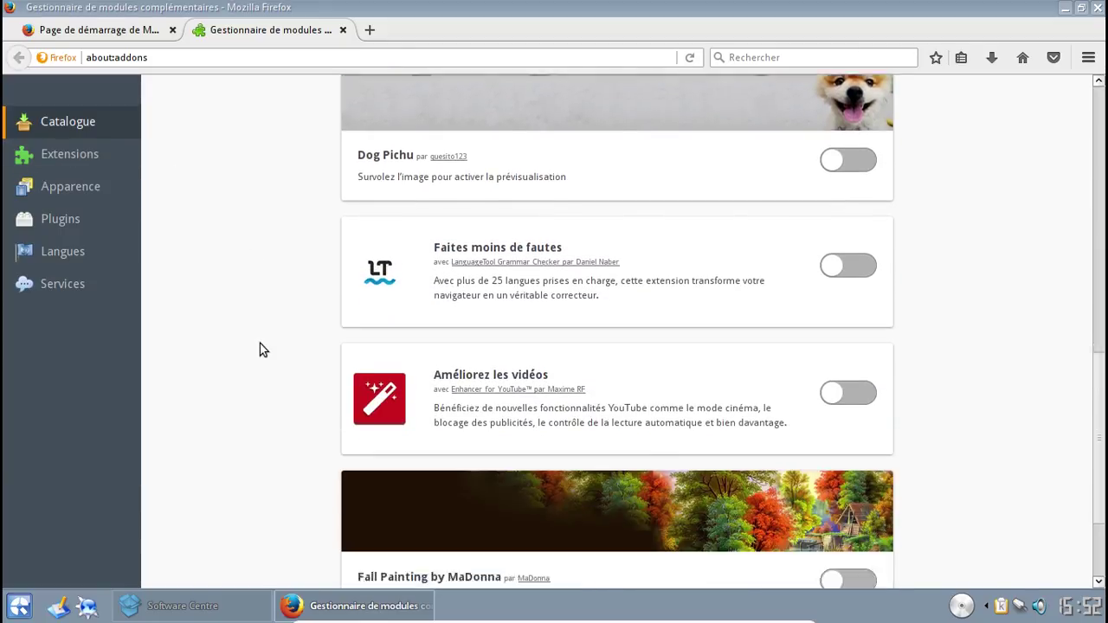
Step: Search the available add-ons for "ublock origin", install uBlock Origin, and close the add-ons manager
left_click(45, 153)
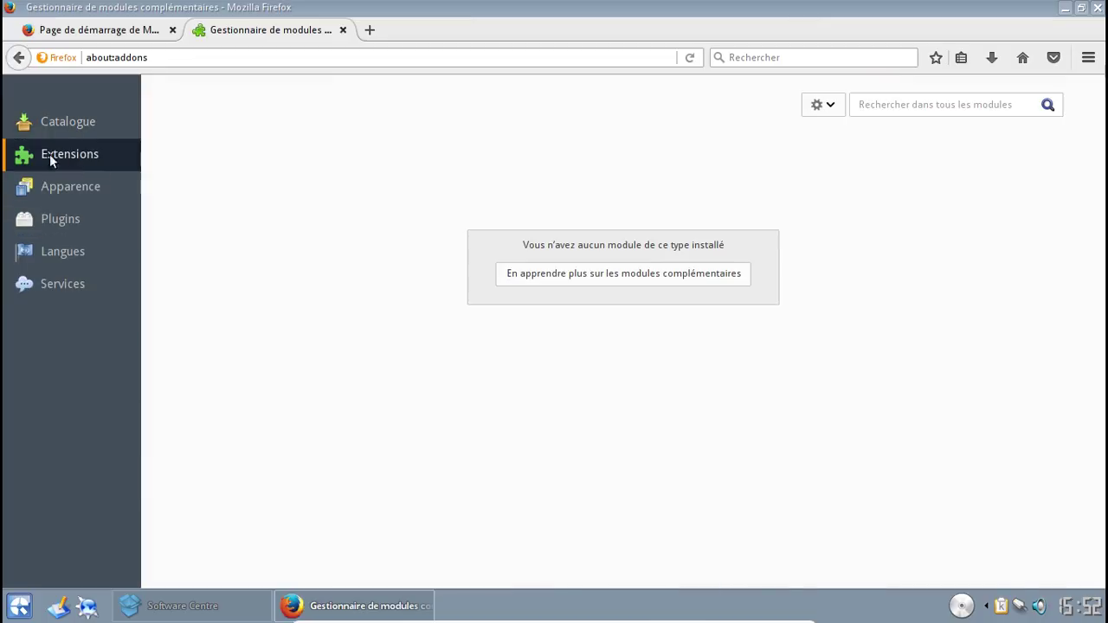
left_click(884, 113)
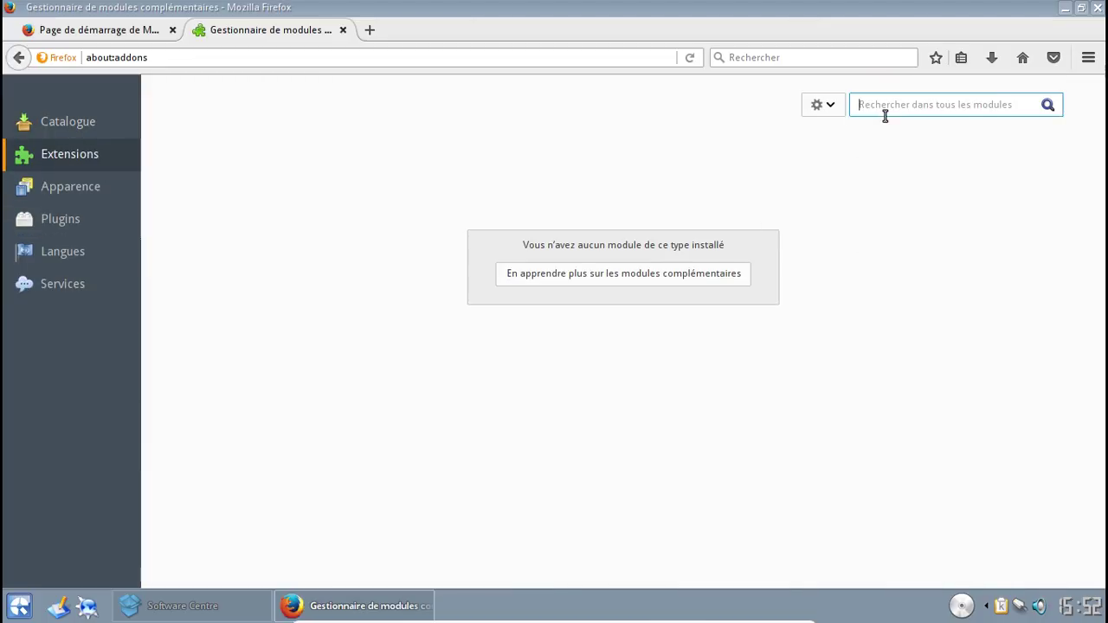
type("ublock origi")
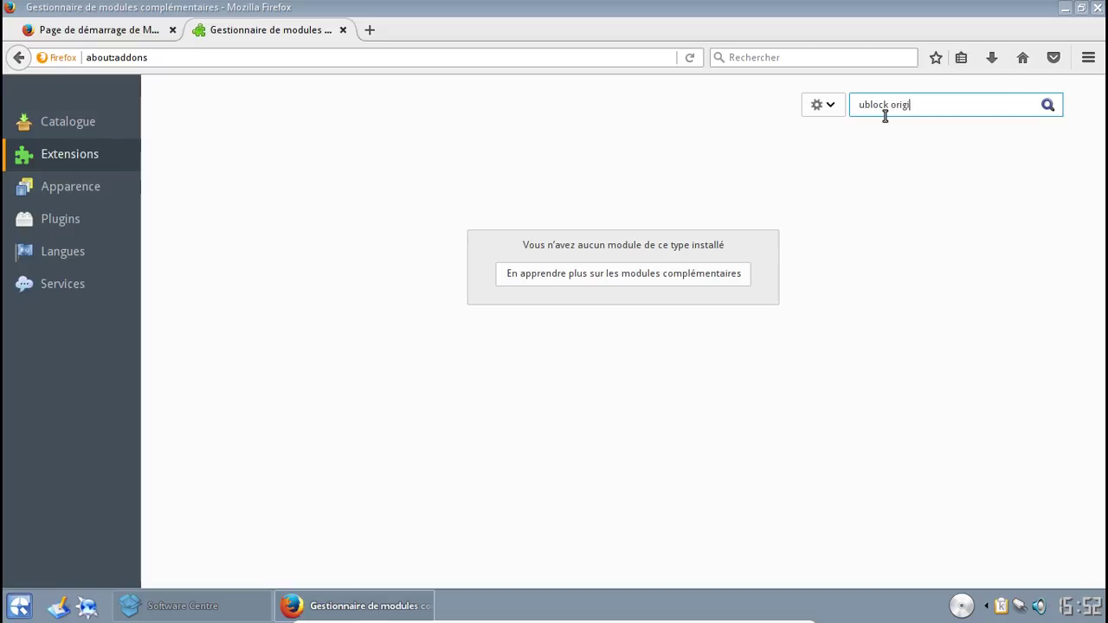
type("n")
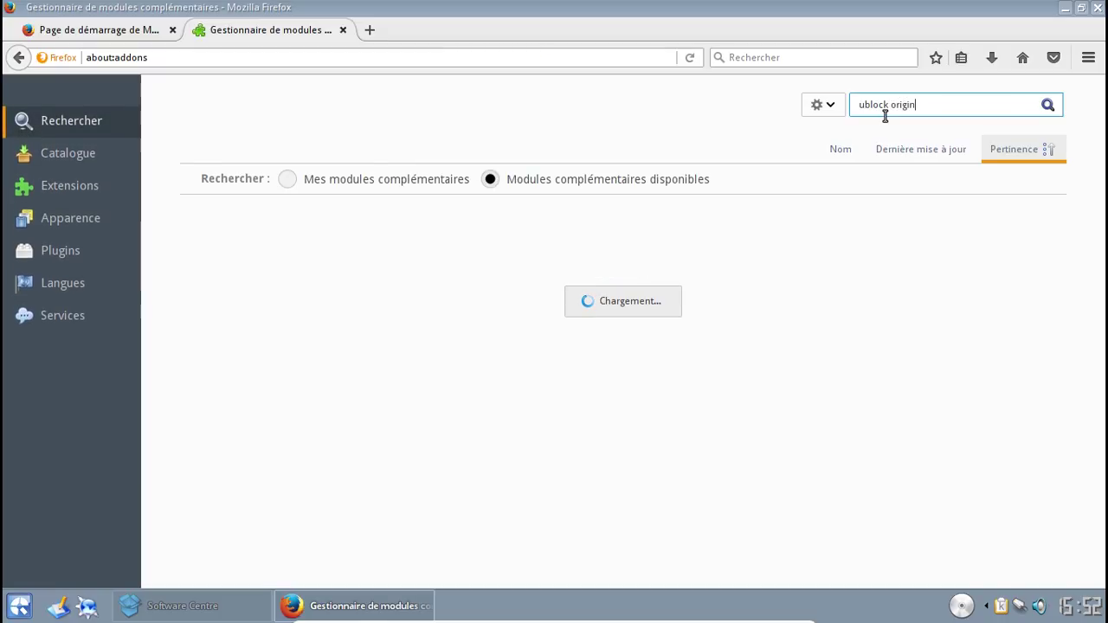
left_click(544, 215)
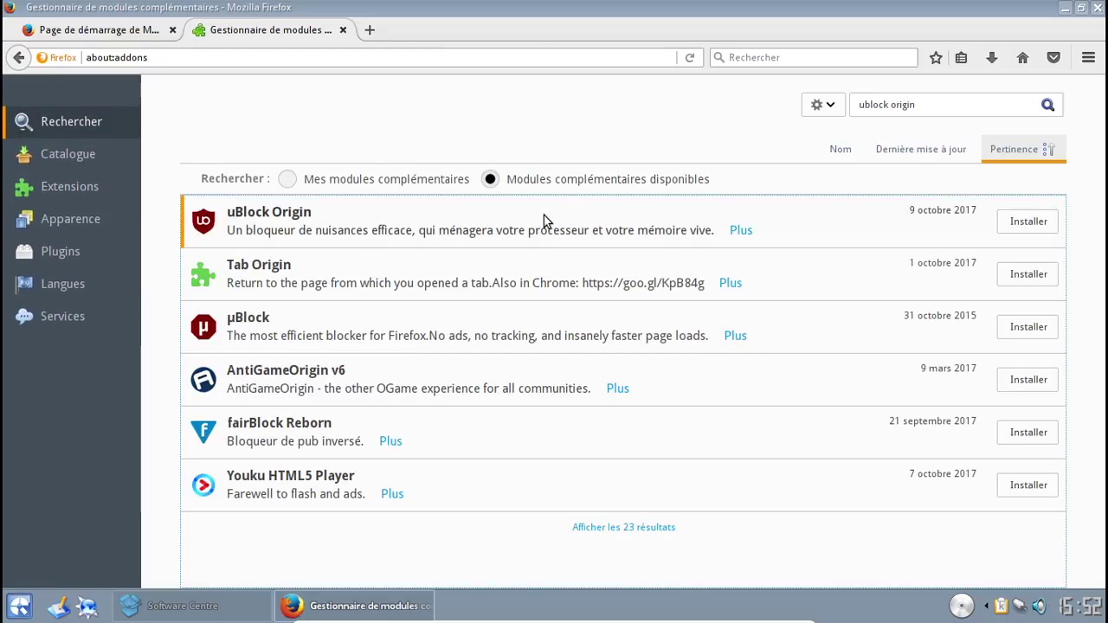
left_click(1035, 223)
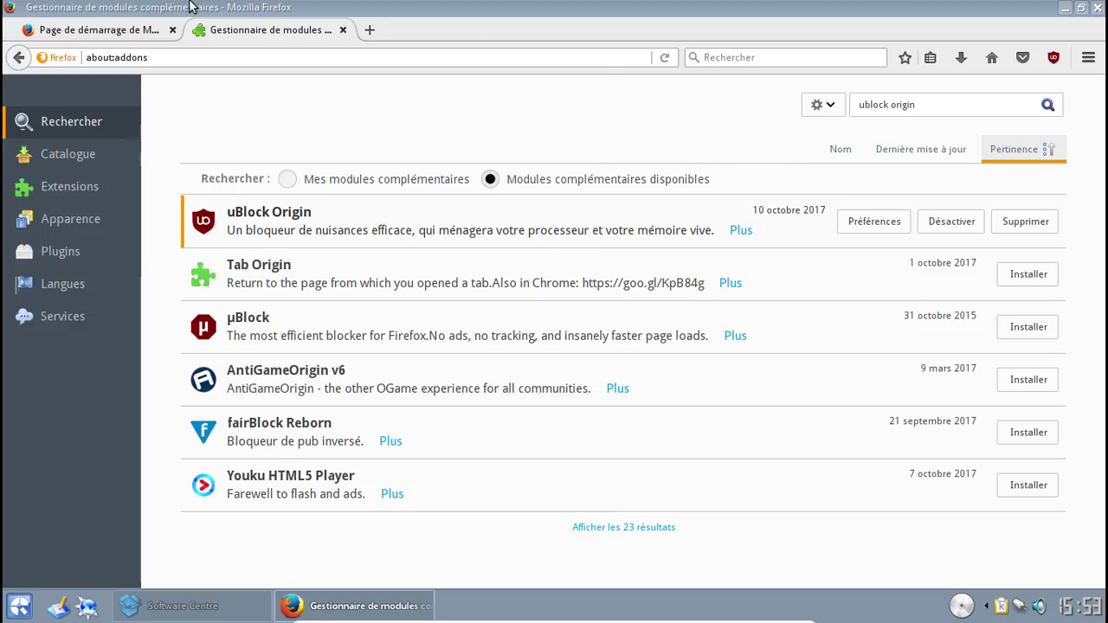
left_click(342, 30)
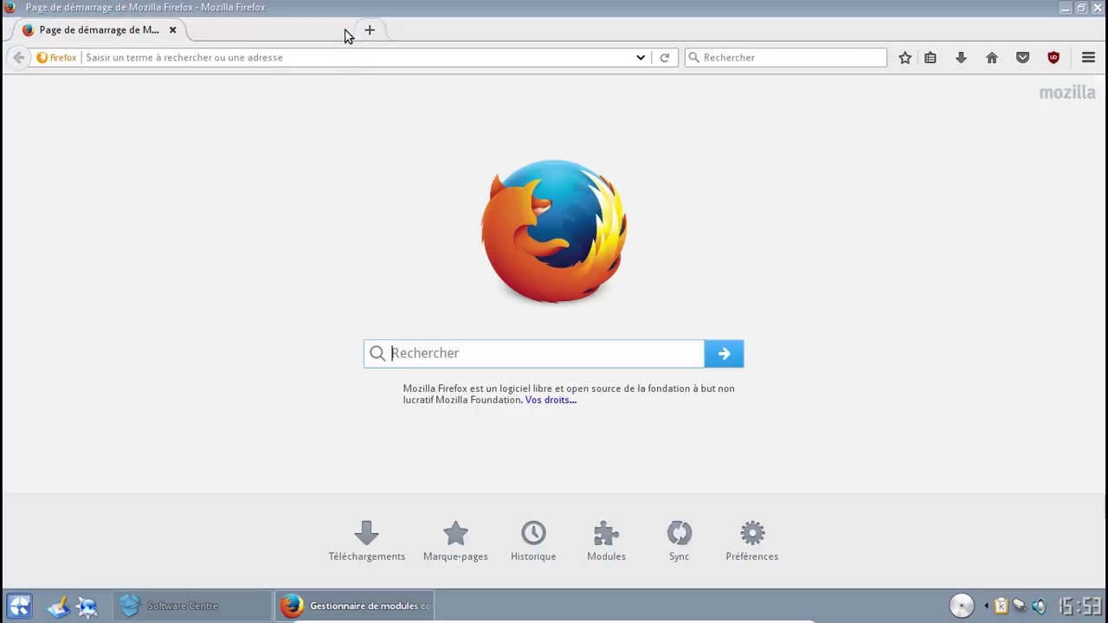
Step: Search the web for "trinity desktop" and open the Trinity Desktop Environment website
left_click(787, 58)
type("tr")
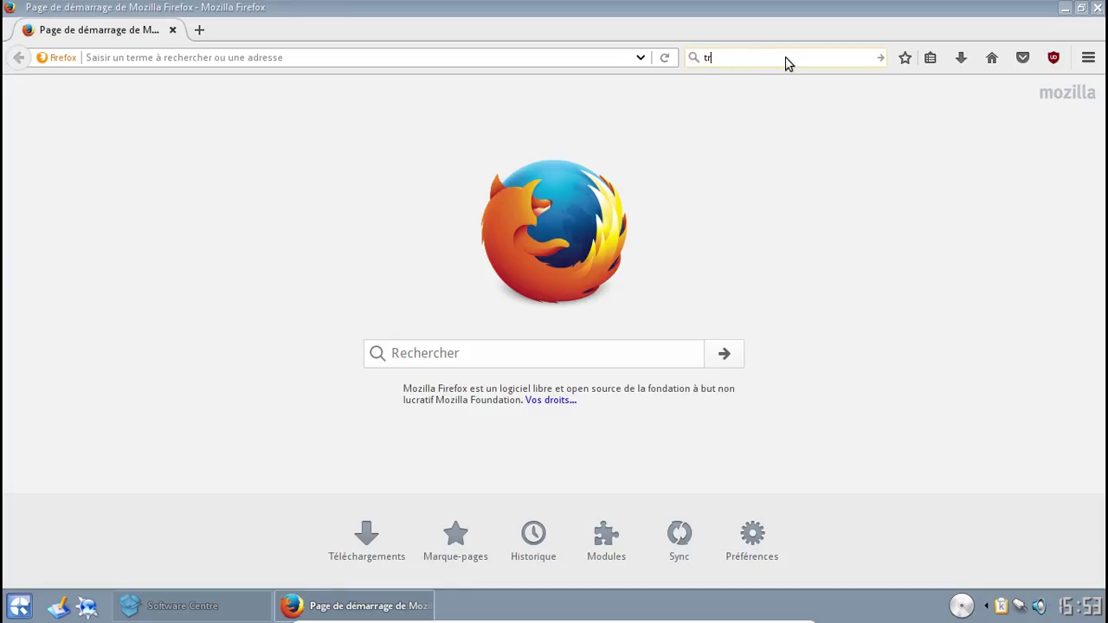
type("inity desktop")
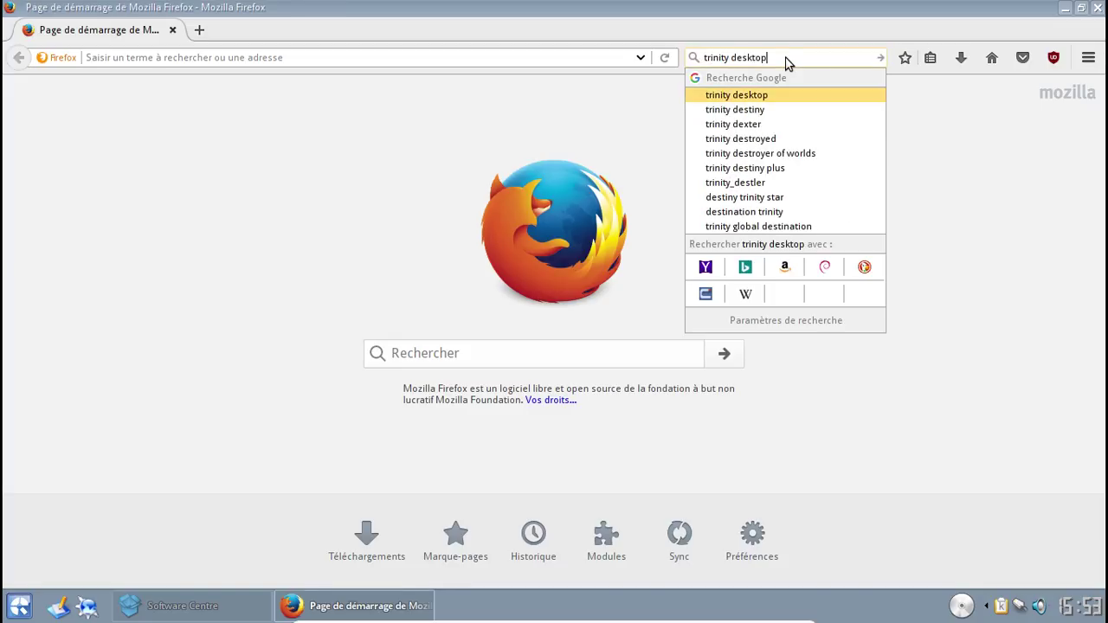
key("Return")
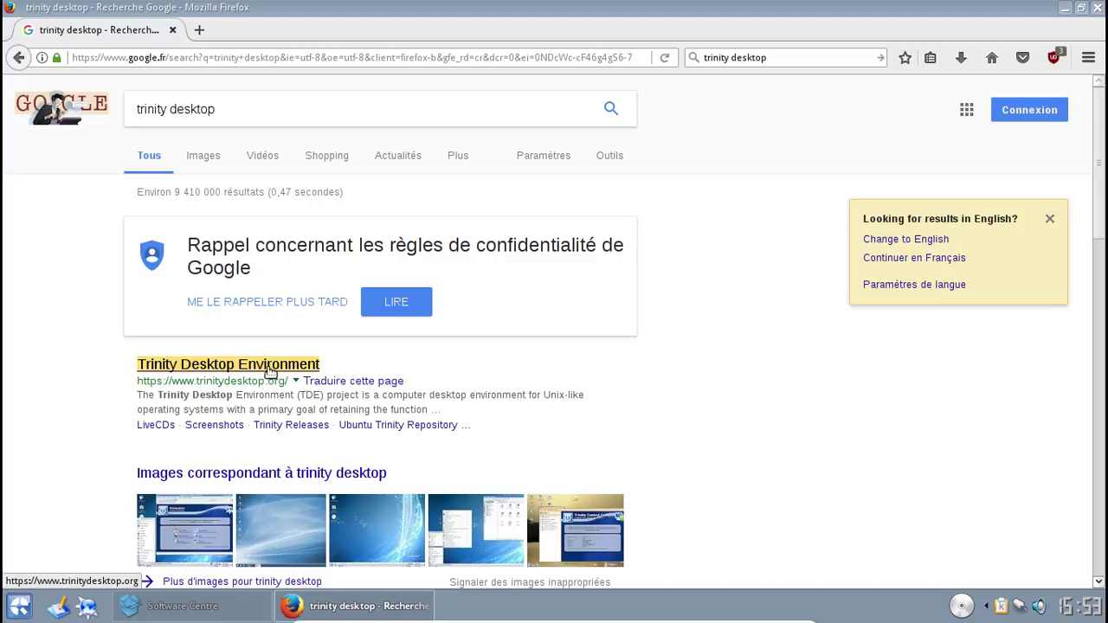
left_click(273, 371)
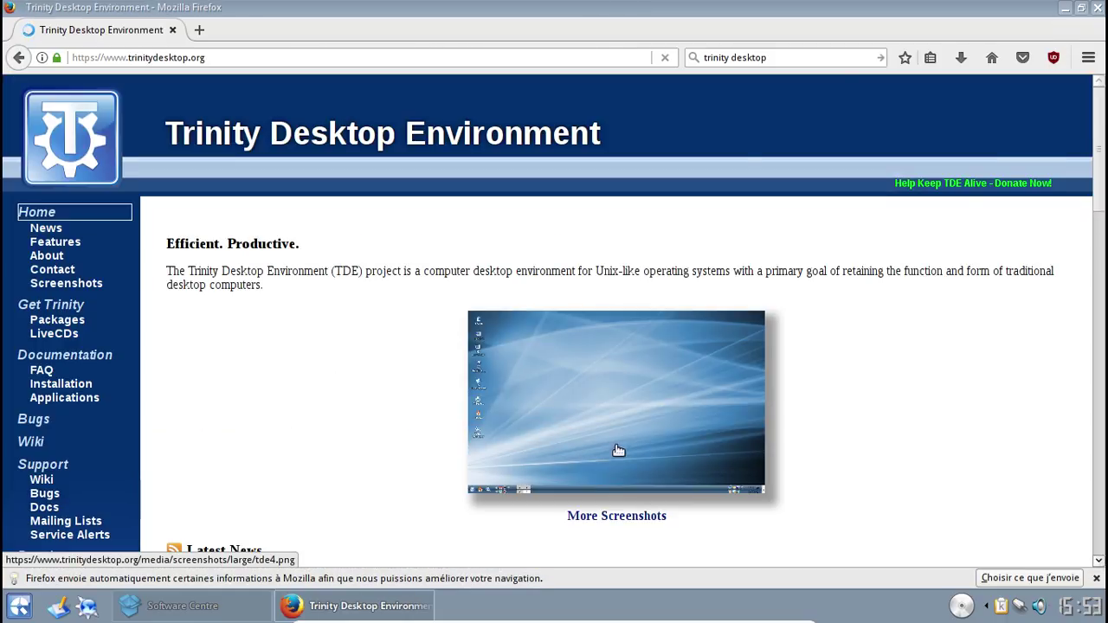
Step: Look over the Trinity home page and open the R14.0.4 [Current] release page from its packages list
scroll(1006, 399, "down", 4)
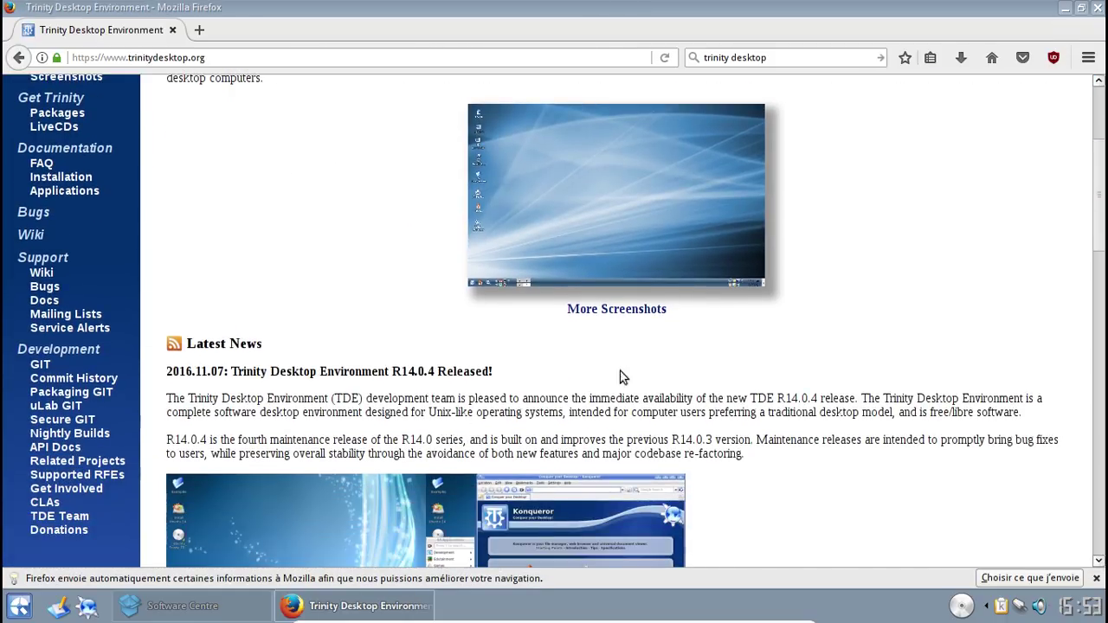
scroll(606, 360, "down", 5)
scroll(606, 359, "down", 1)
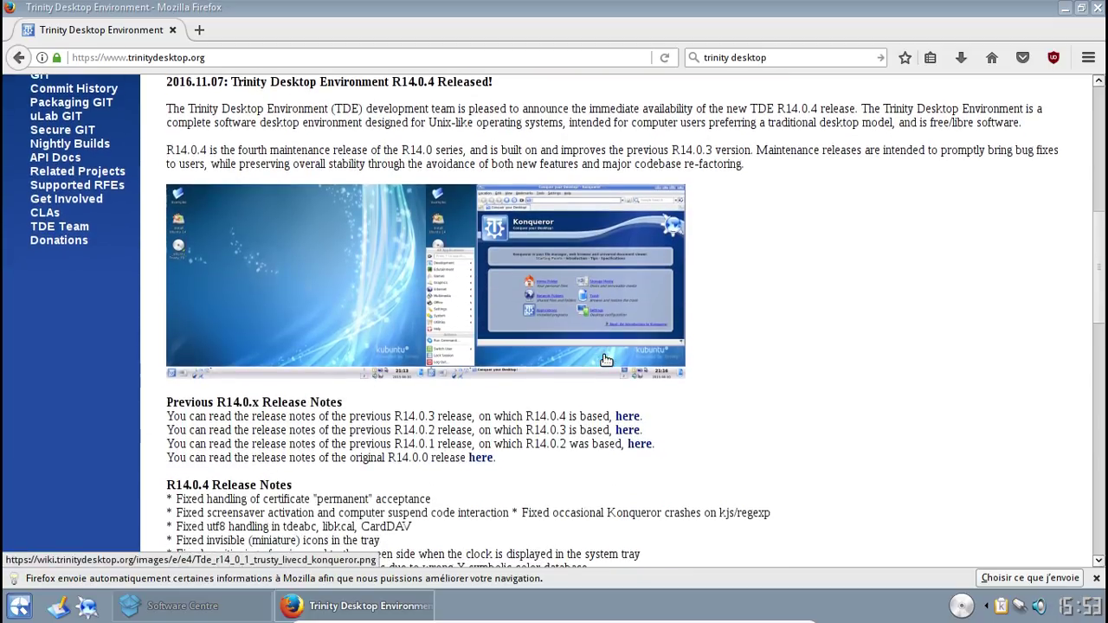
scroll(606, 359, "up", 9)
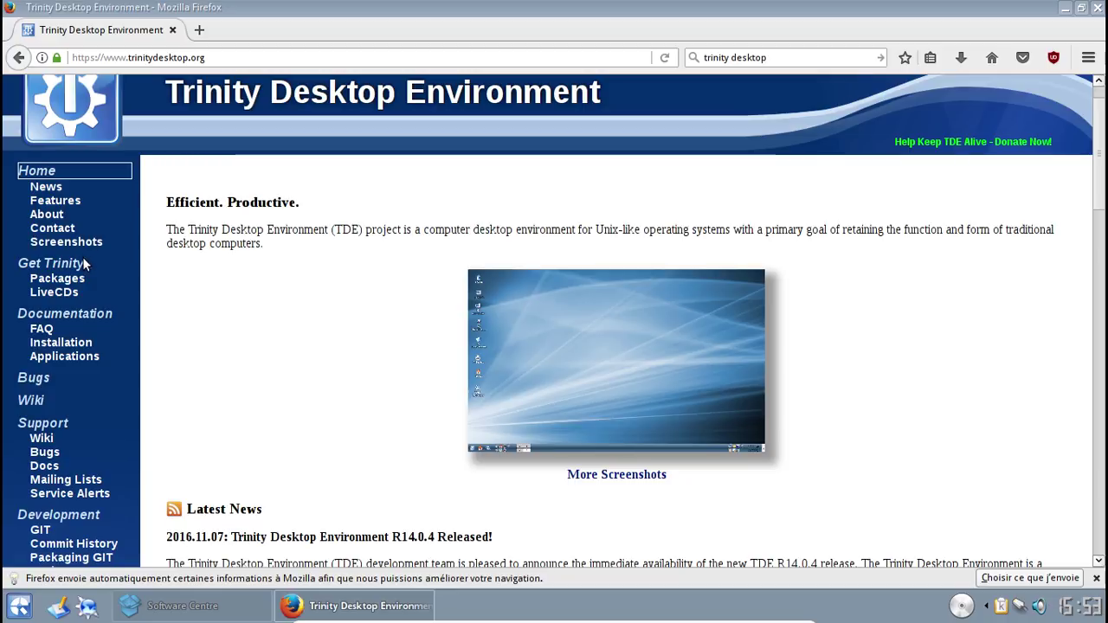
left_click(68, 282)
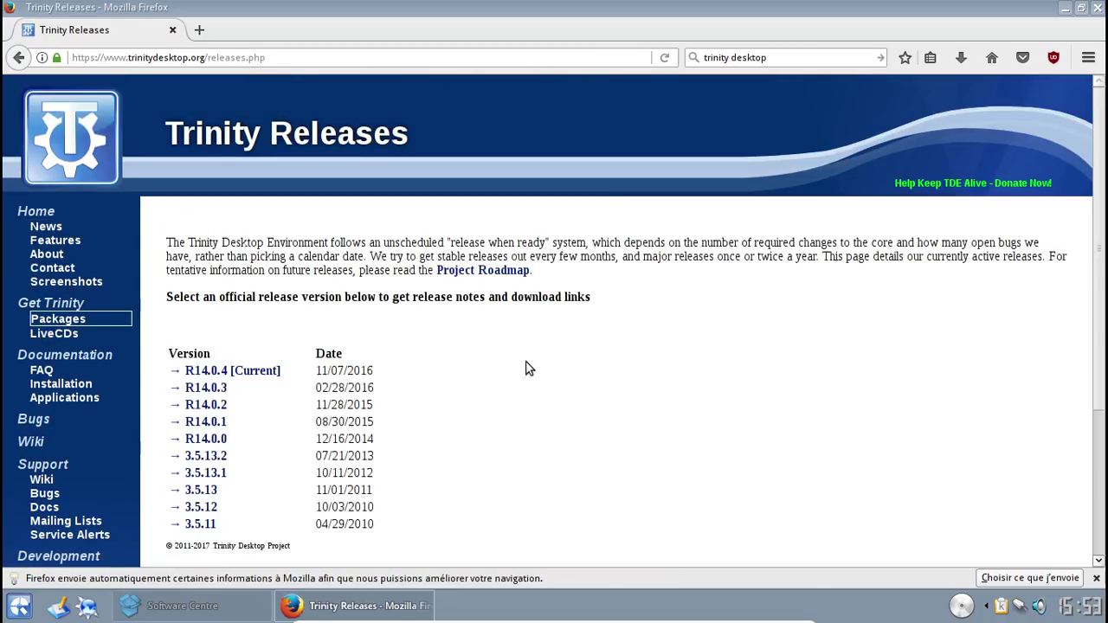
scroll(529, 367, "down", 1)
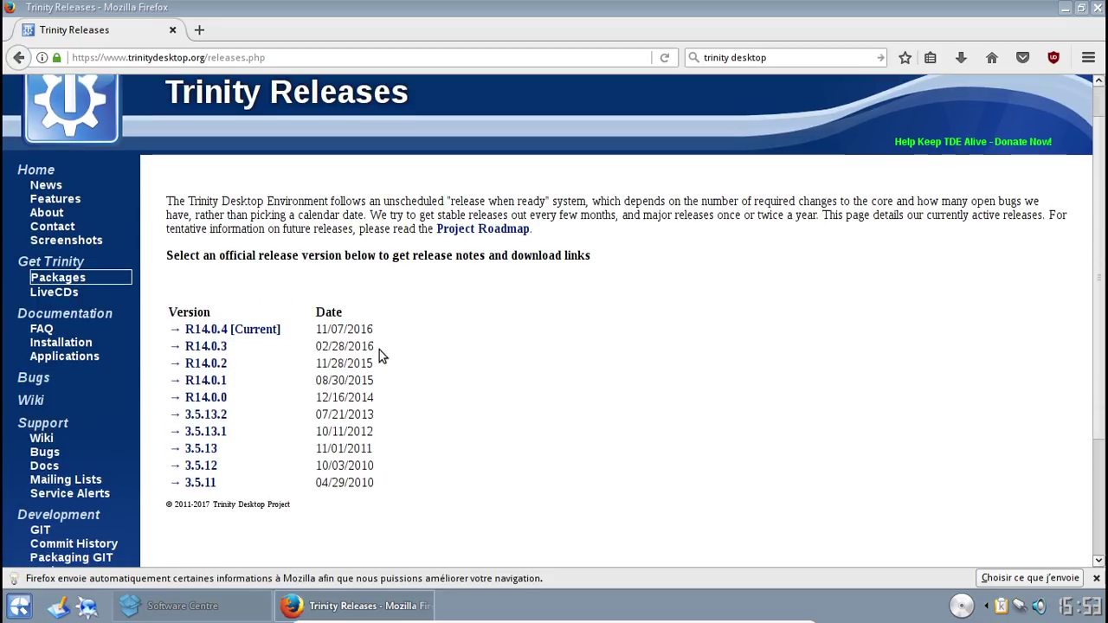
left_click(232, 330)
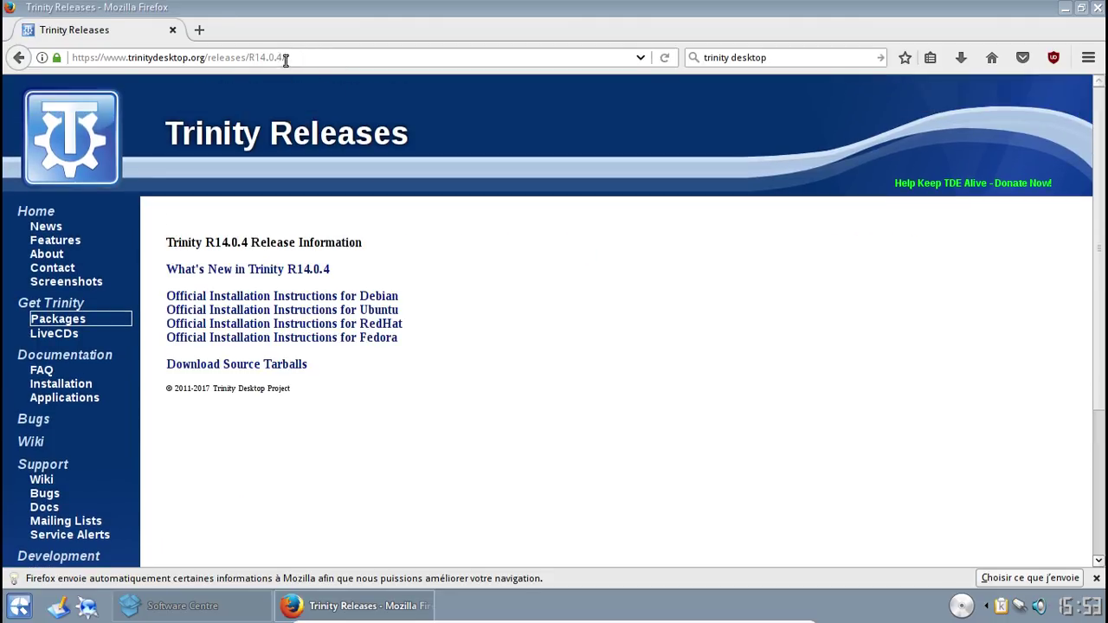
Step: Try to open the R14.0.5 release page by editing the page address, and return to the R14.0.4 page
key("BackSpace")
key("BackSpace")
type("5/")
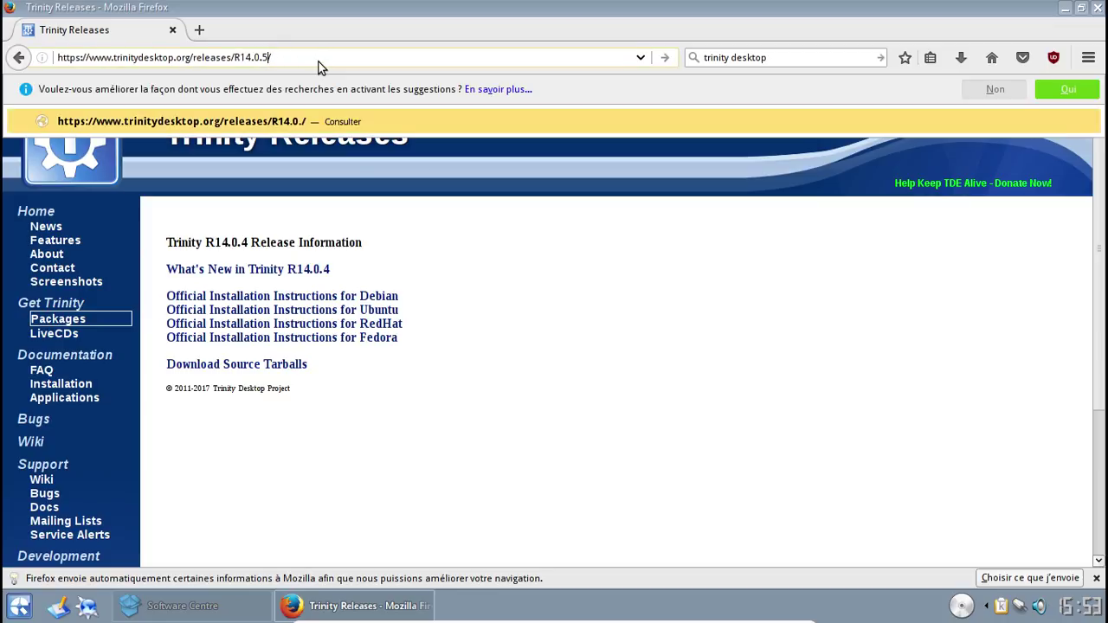
key("Return")
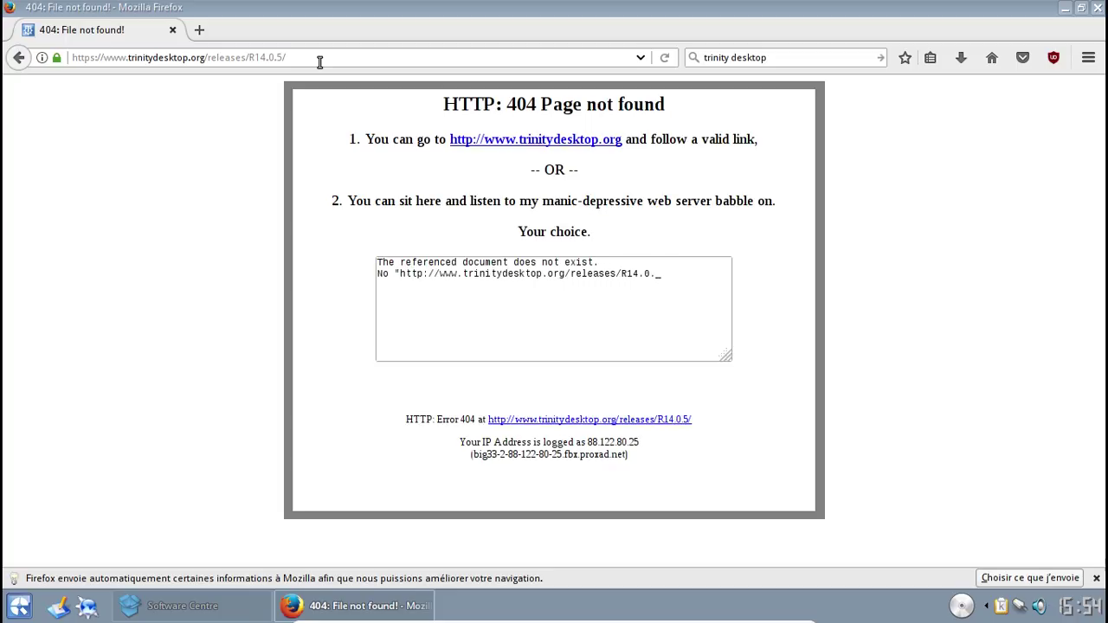
left_click(18, 57)
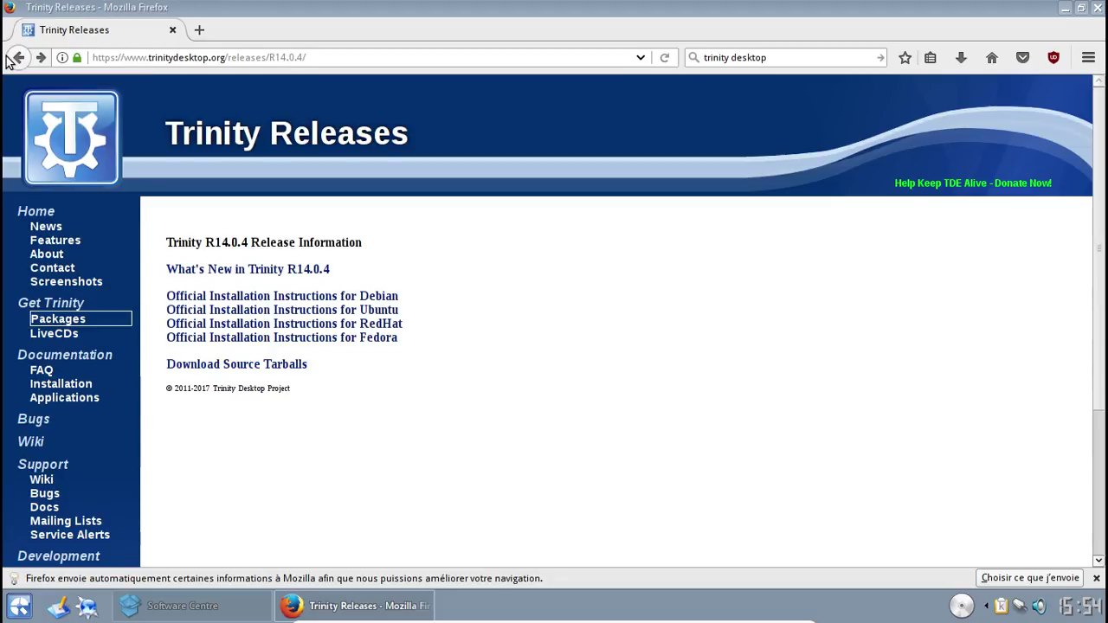
Step: Open the source tarball download page for Trinity R14.0.4 and dismiss the reading mode tip
left_click(255, 368)
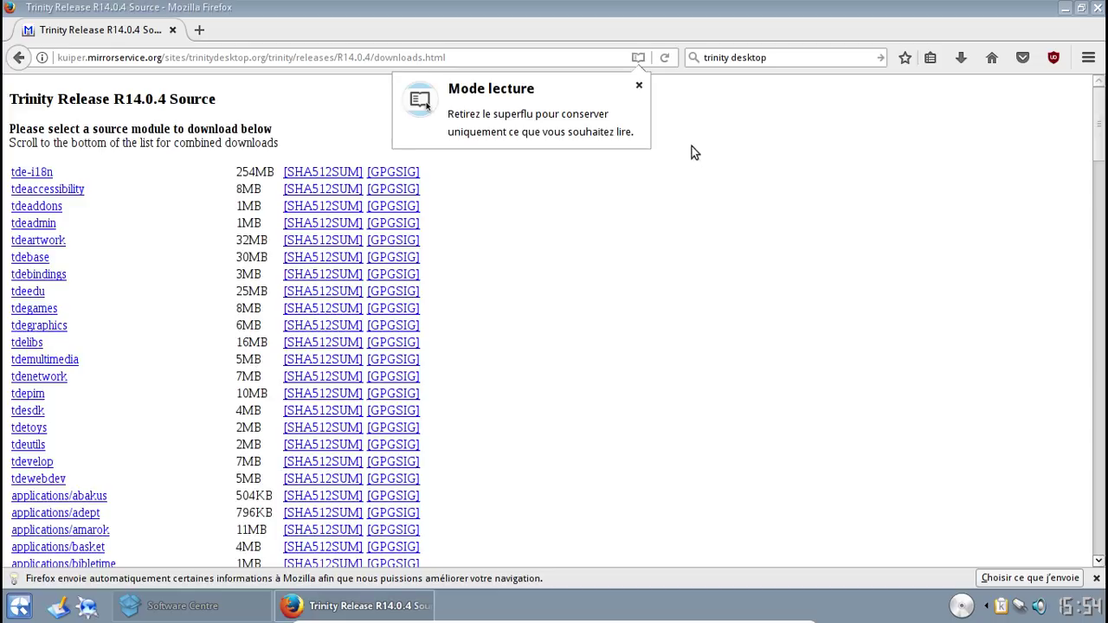
left_click(639, 86)
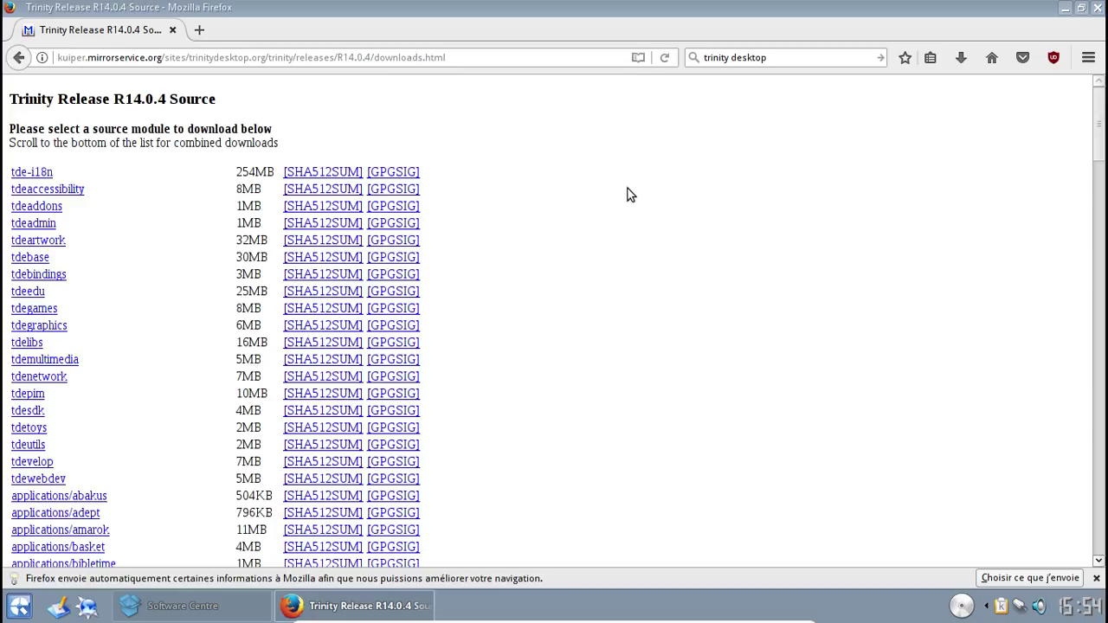
Step: Open the download prompt for the tde-i18n tarball, cancel it, and try to open the R14.0.5 release folder on the mirror
left_click(39, 174)
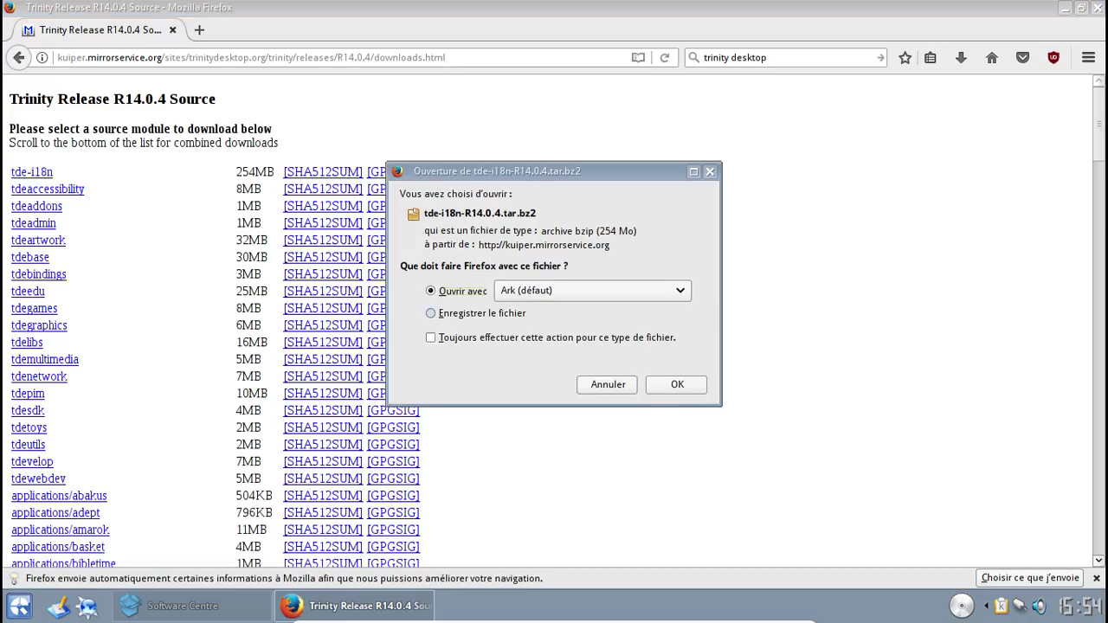
left_click(621, 392)
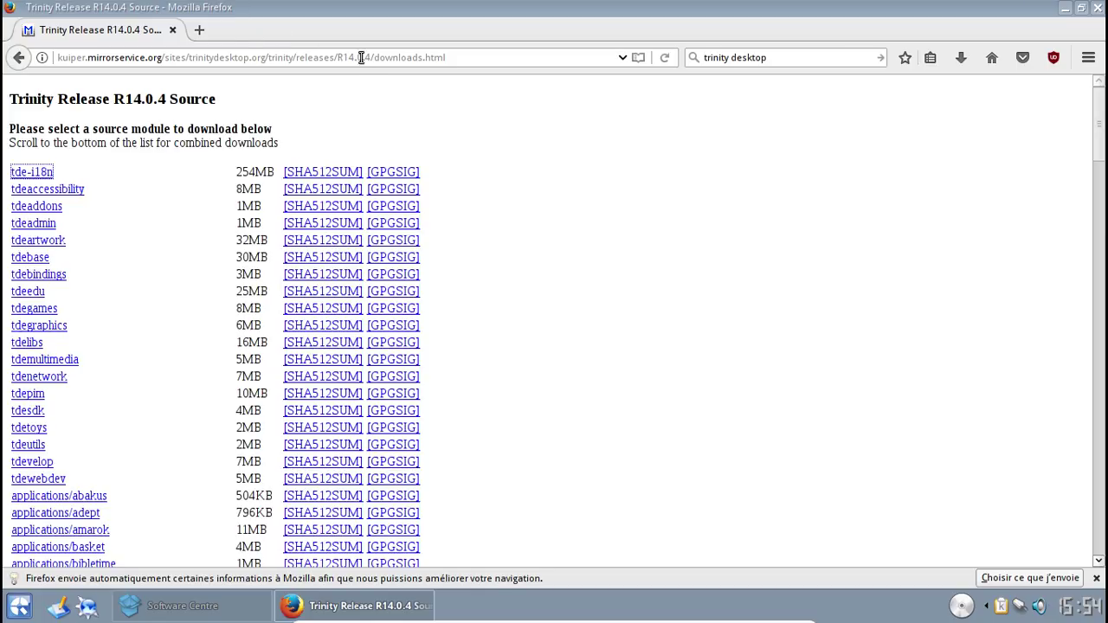
left_click_drag(367, 57, 546, 61)
type("5/")
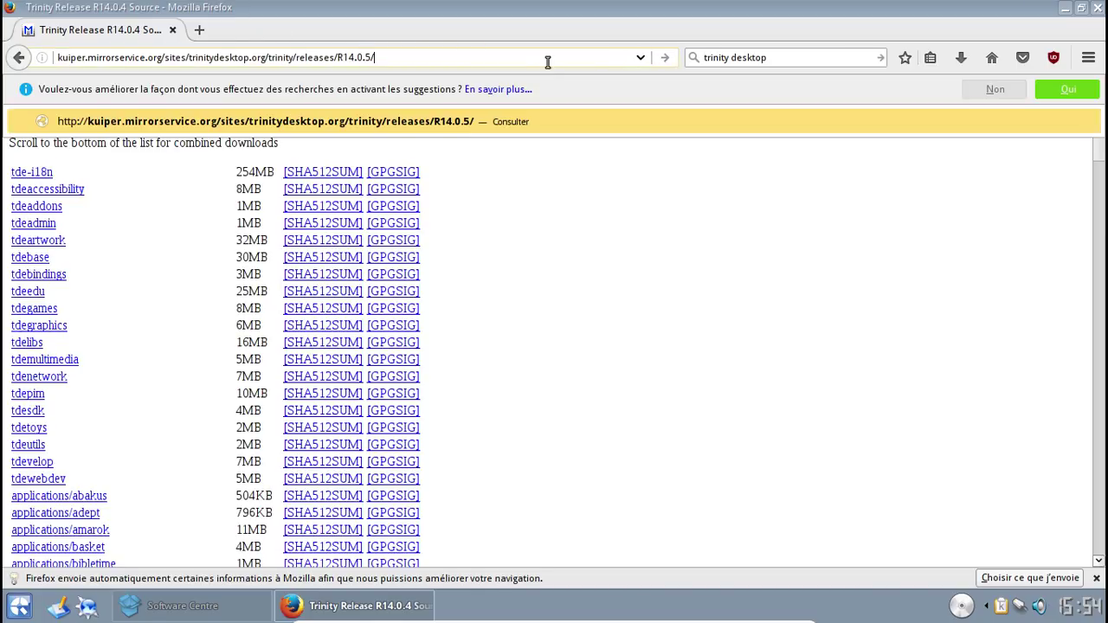
key("Return")
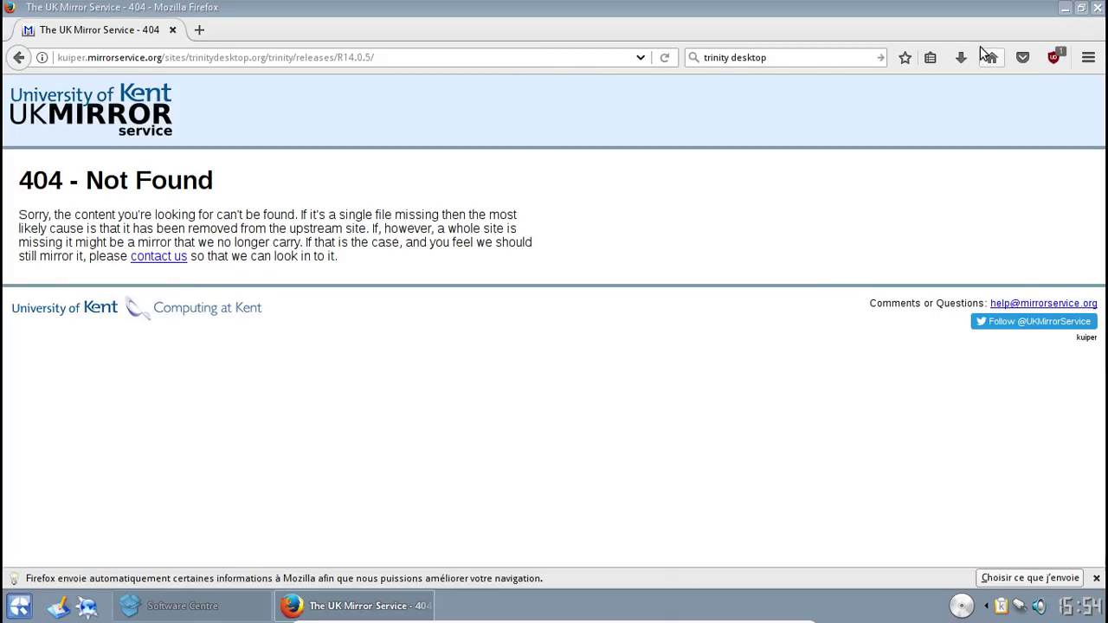
Step: Close Firefox and the Software Centre, and briefly open the file and folder search tool
left_click(1095, 11)
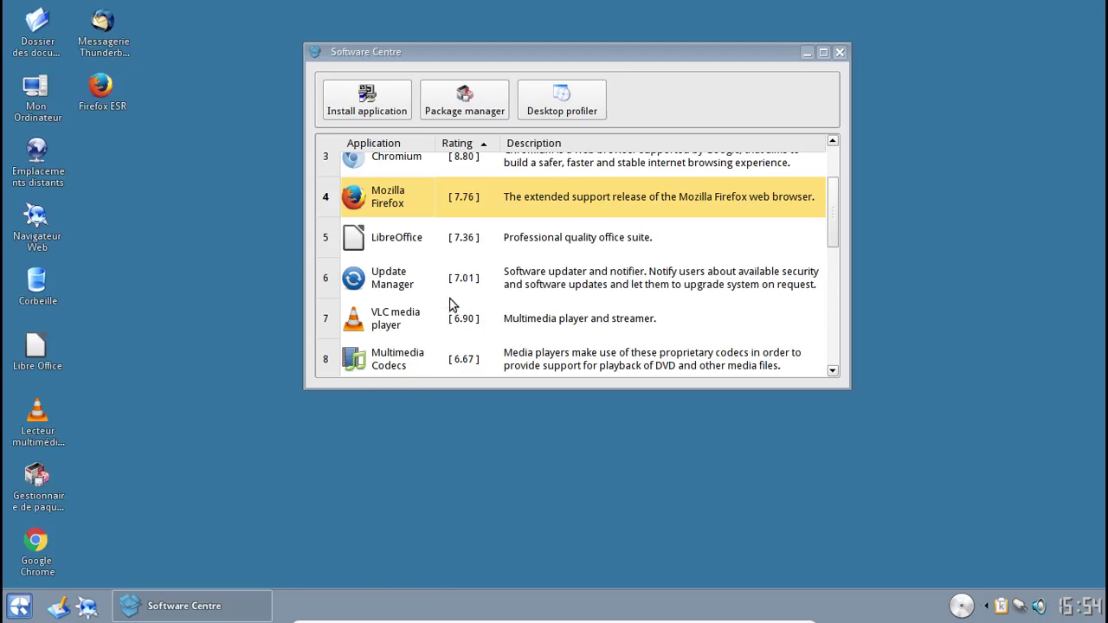
left_click(839, 53)
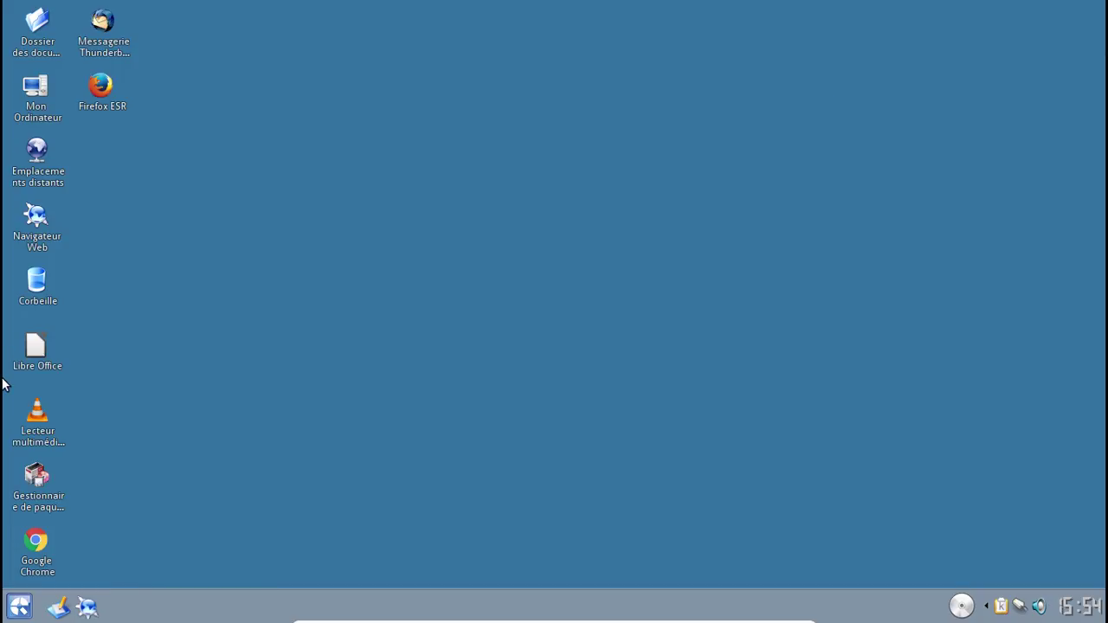
left_click(21, 608)
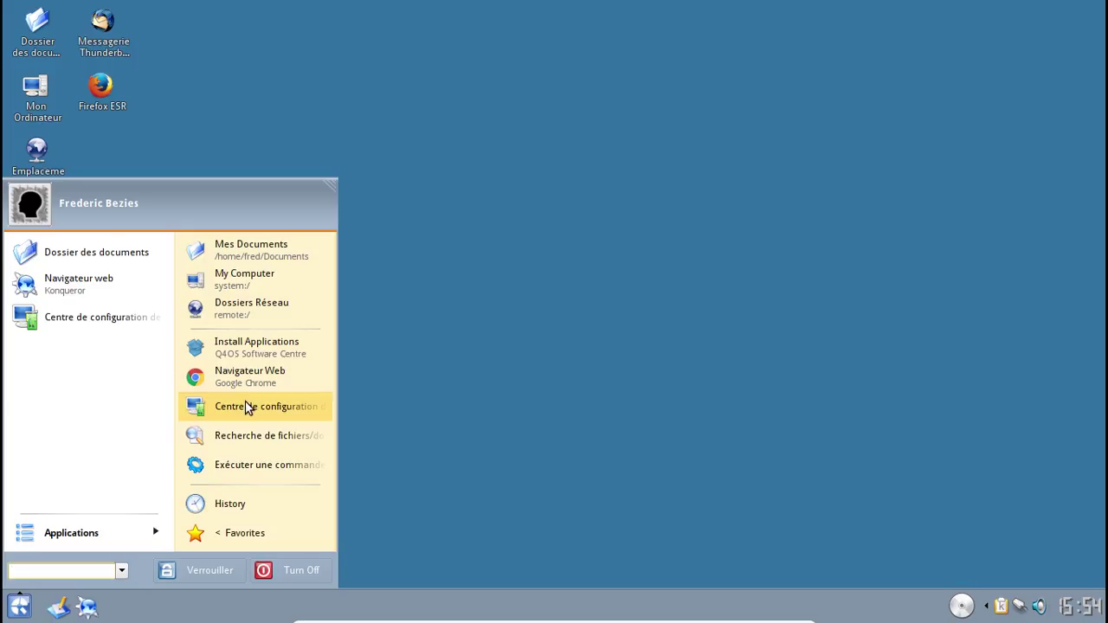
left_click(245, 435)
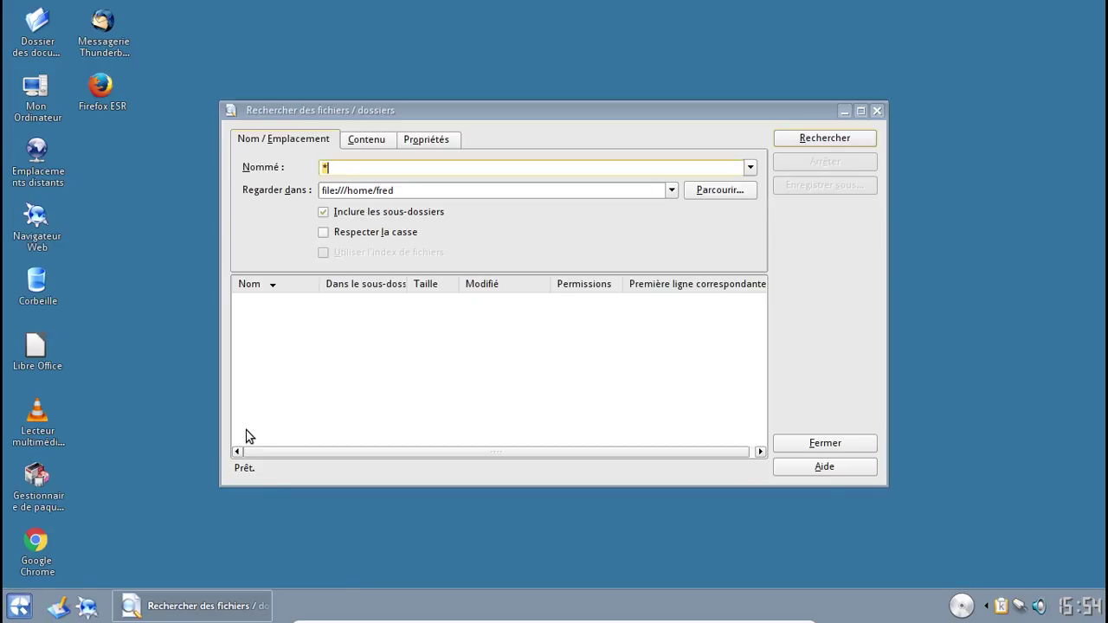
left_click(878, 110)
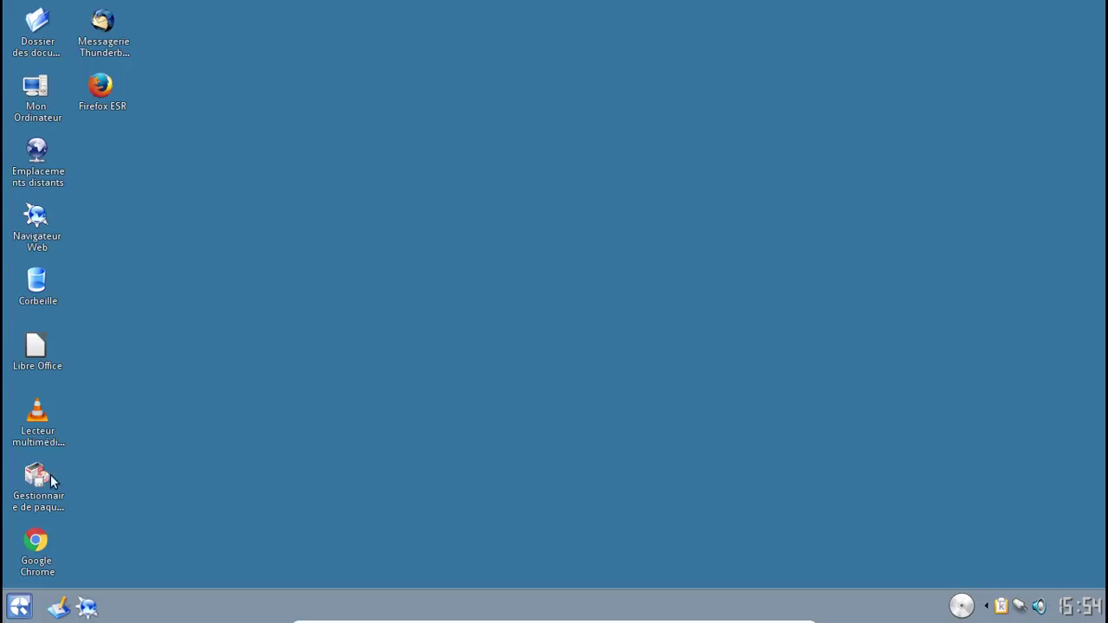
Step: Open the CUPS printing administration page from the desktop's configuration entries
left_click(23, 604)
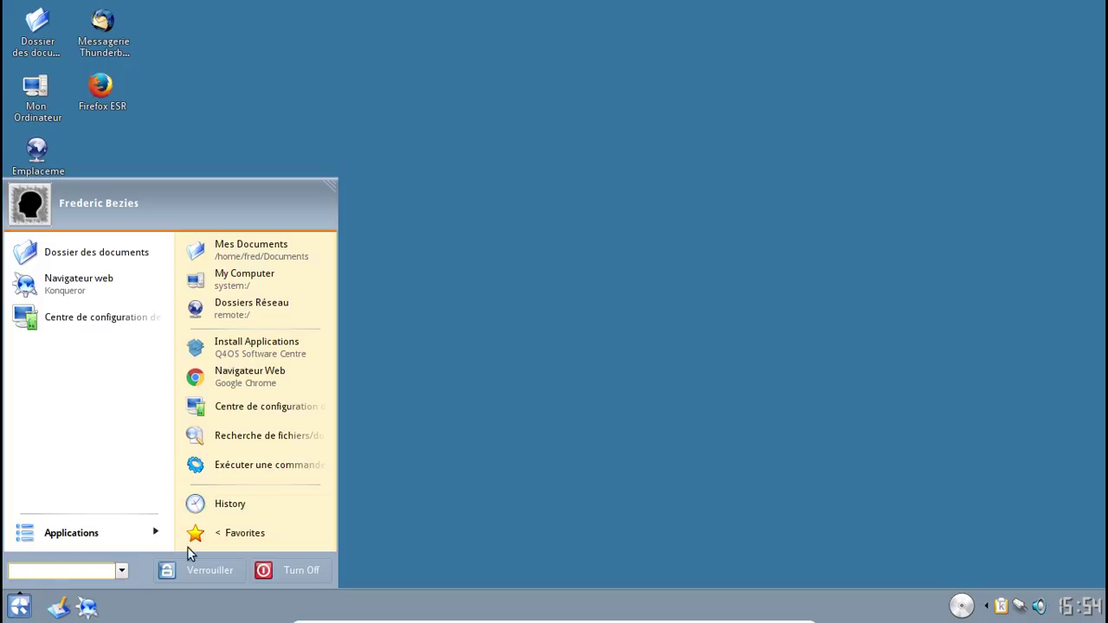
left_click(100, 536)
left_click(101, 356)
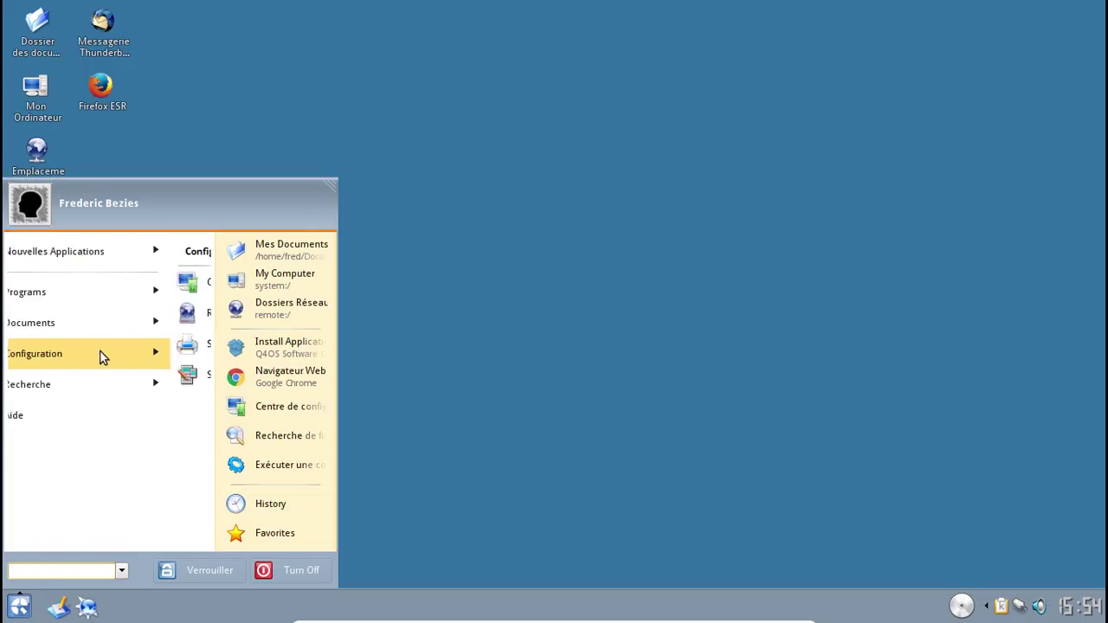
left_click(101, 355)
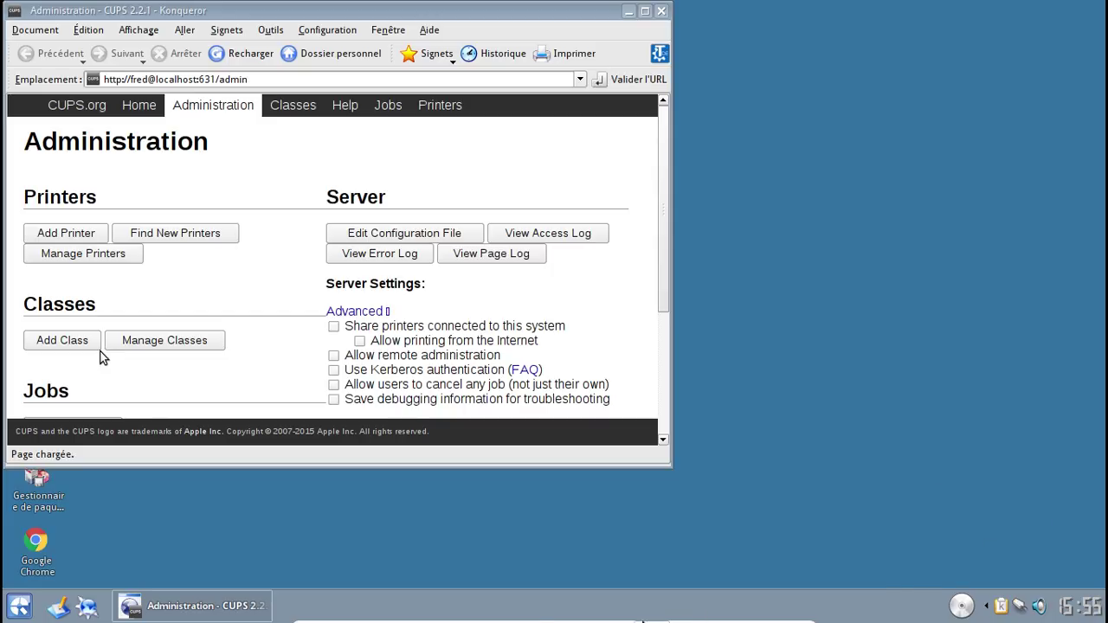
Step: Attach the HP DeskJet 2130 series USB printer to the virtual machine
left_click(585, 613)
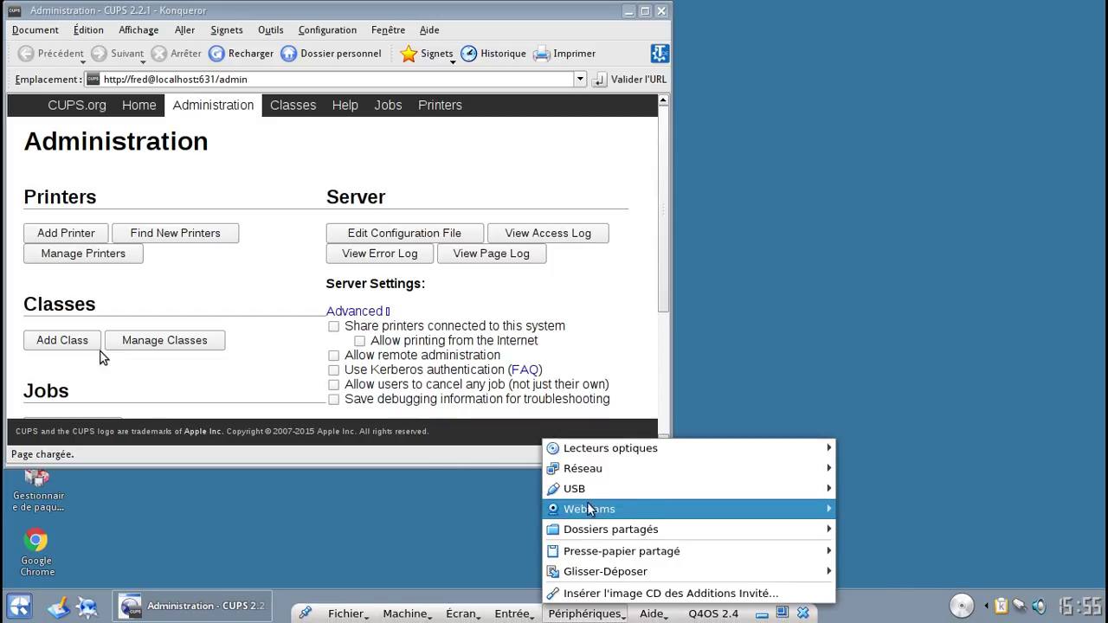
mouse_move(576, 490)
left_click(427, 592)
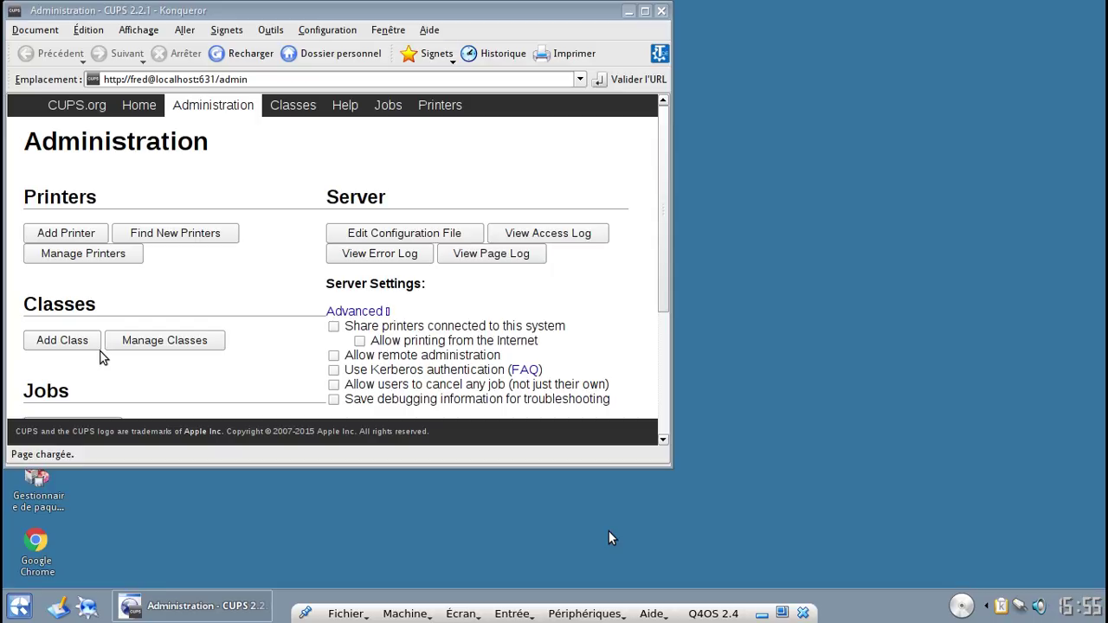
Step: Switch the virtual machine out of full-screen mode and back, with the CUPS browser window maximized
left_click(450, 616)
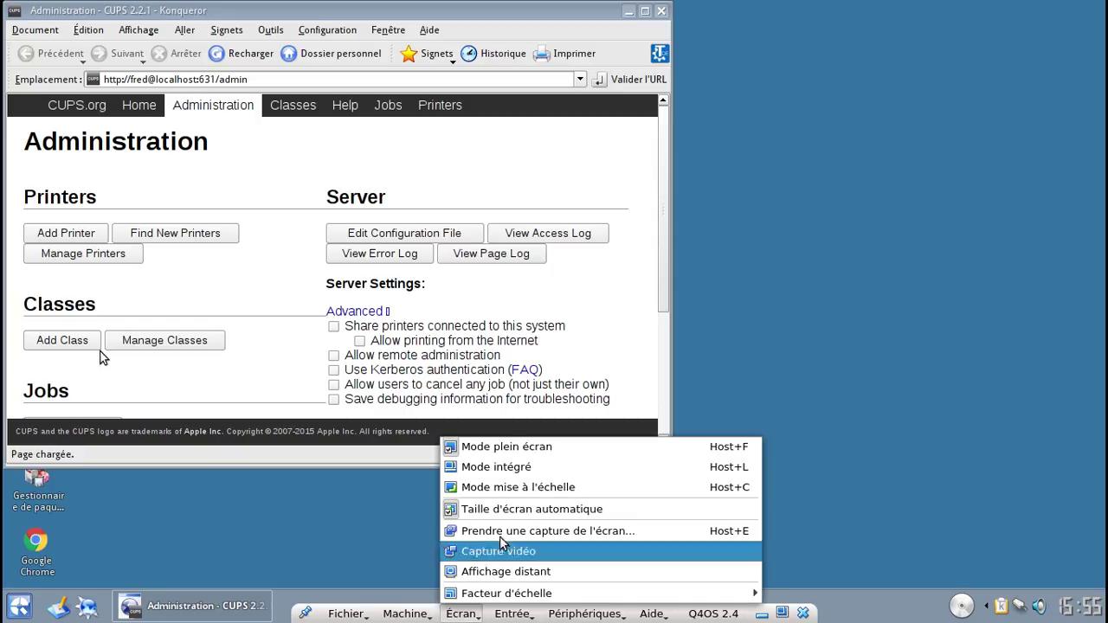
left_click(508, 450)
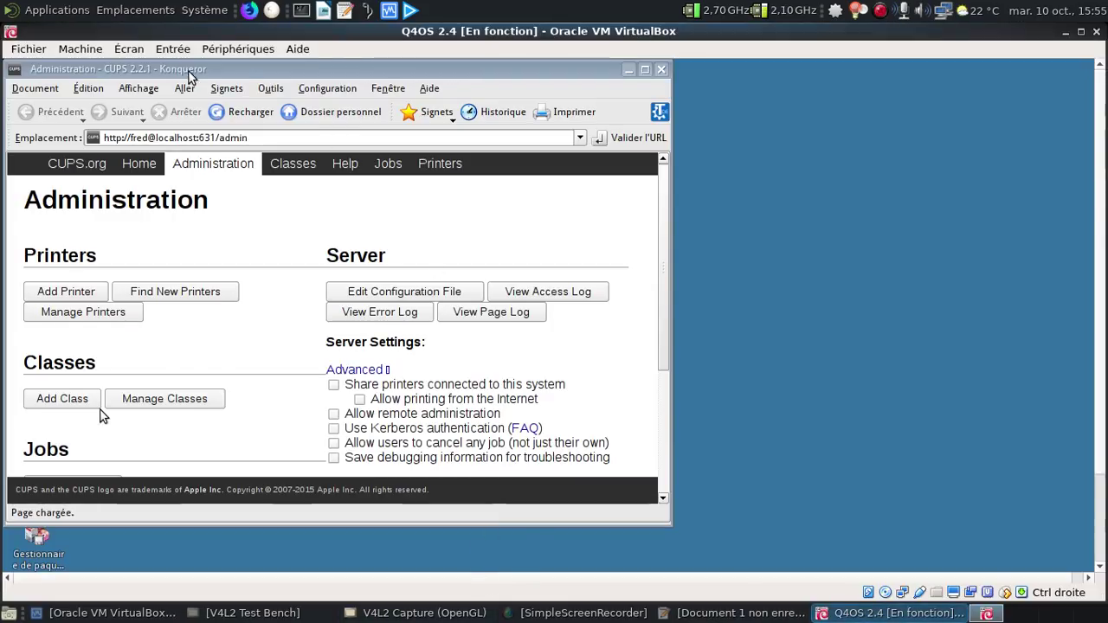
left_click(173, 48)
mouse_move(192, 76)
mouse_move(129, 49)
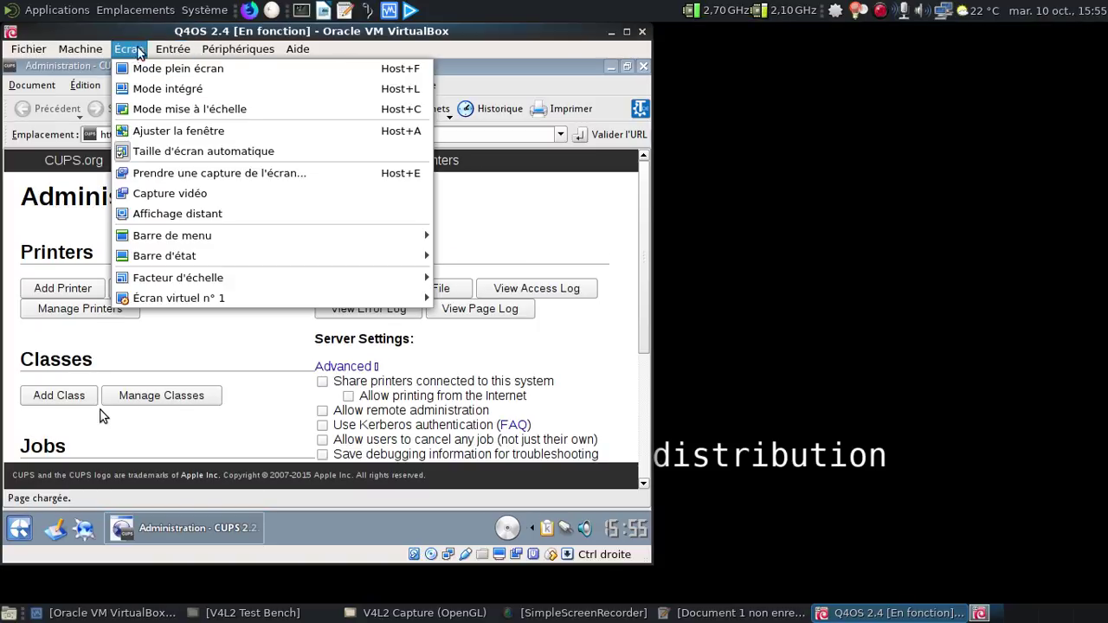
left_click(152, 73)
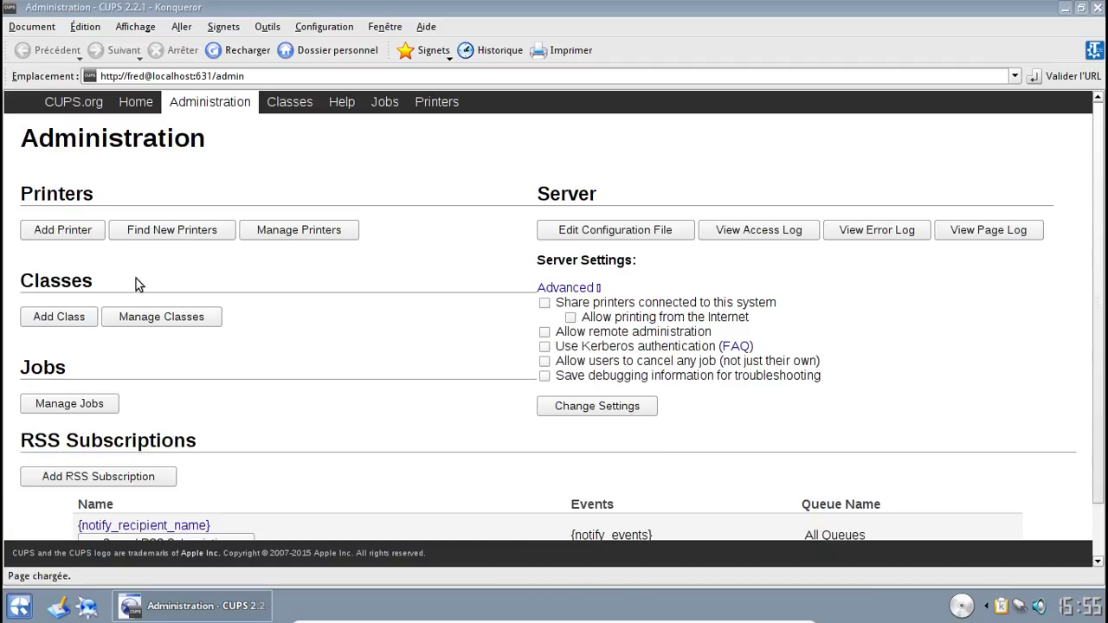
Step: View the managed printers page, search for new printers in CUPS, and close the browser window
left_click(274, 237)
left_click(45, 50)
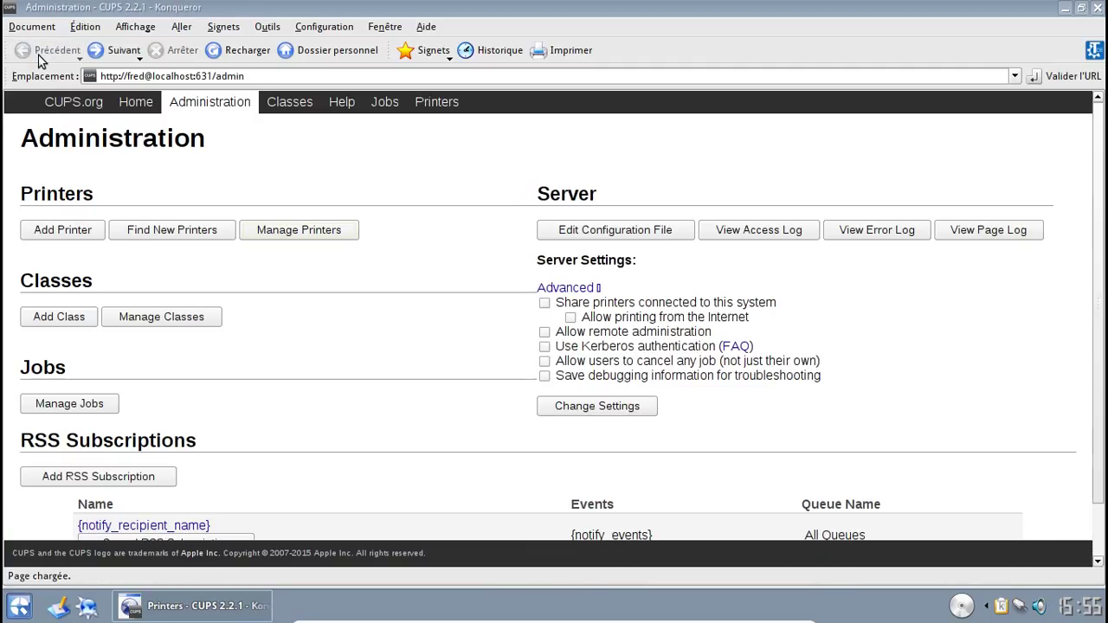
left_click(137, 236)
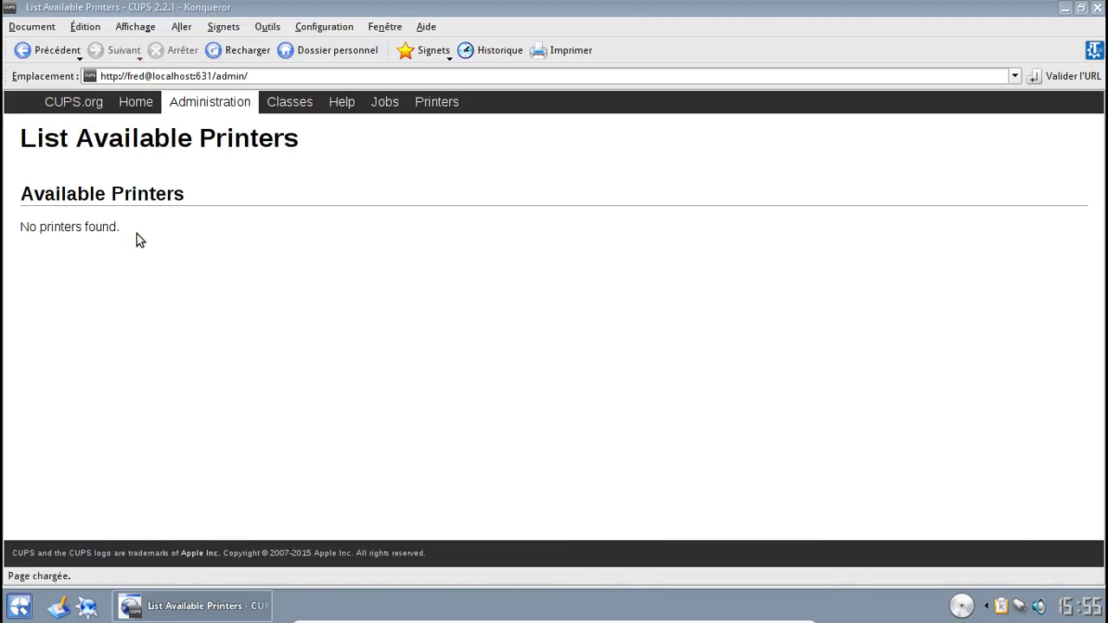
left_click(21, 52)
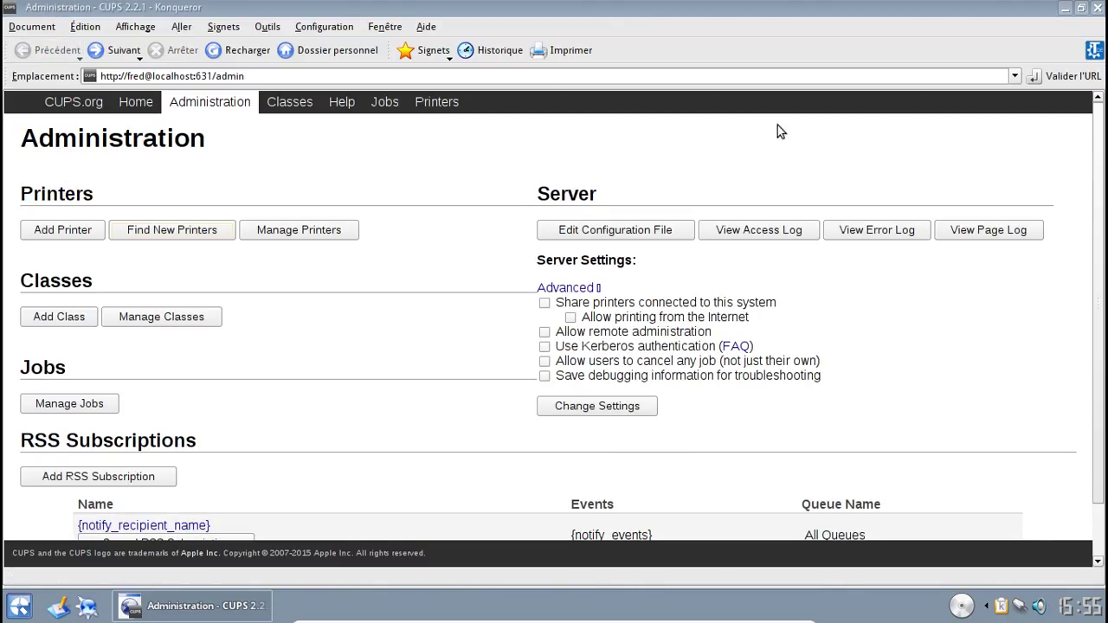
left_click(1095, 7)
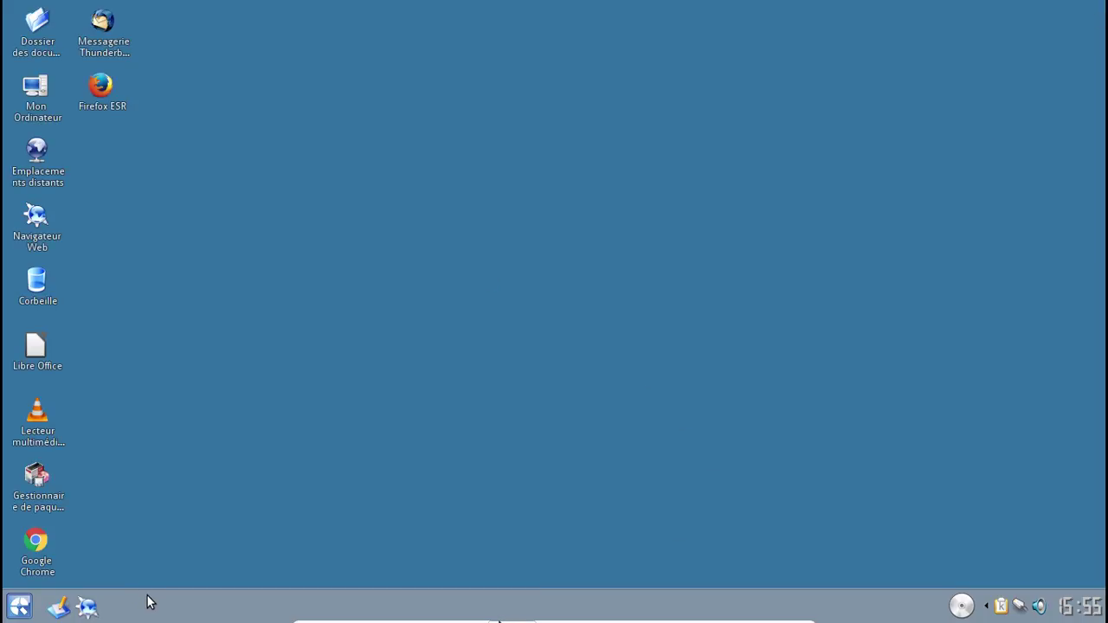
Step: Check in the virtual machine's USB device list whether the HP DeskJet 2130 series is attached
left_click(584, 620)
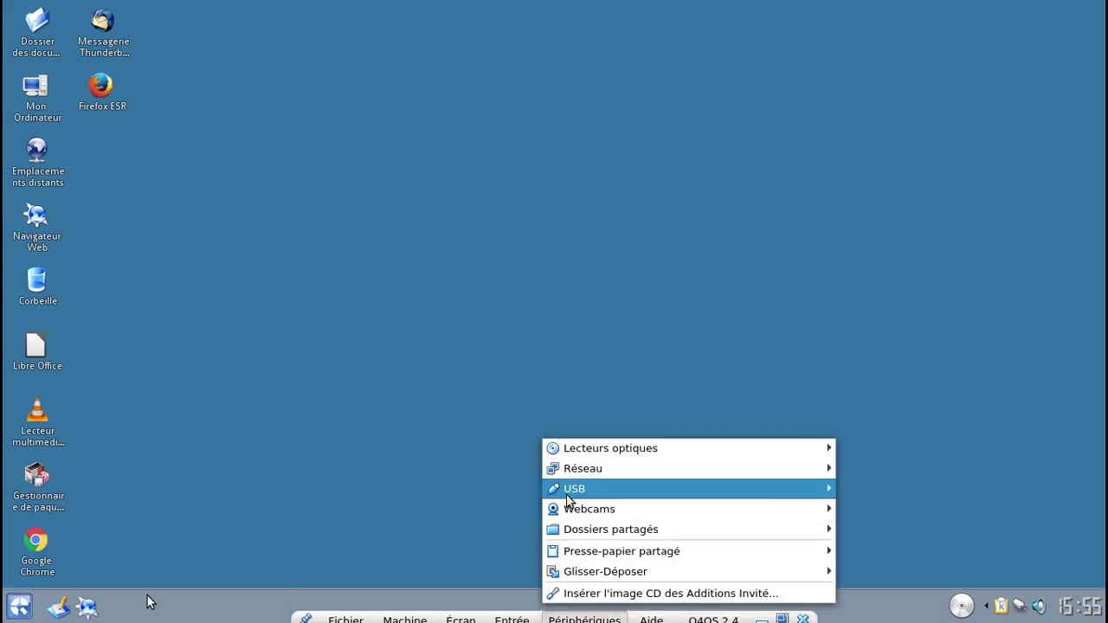
mouse_move(569, 500)
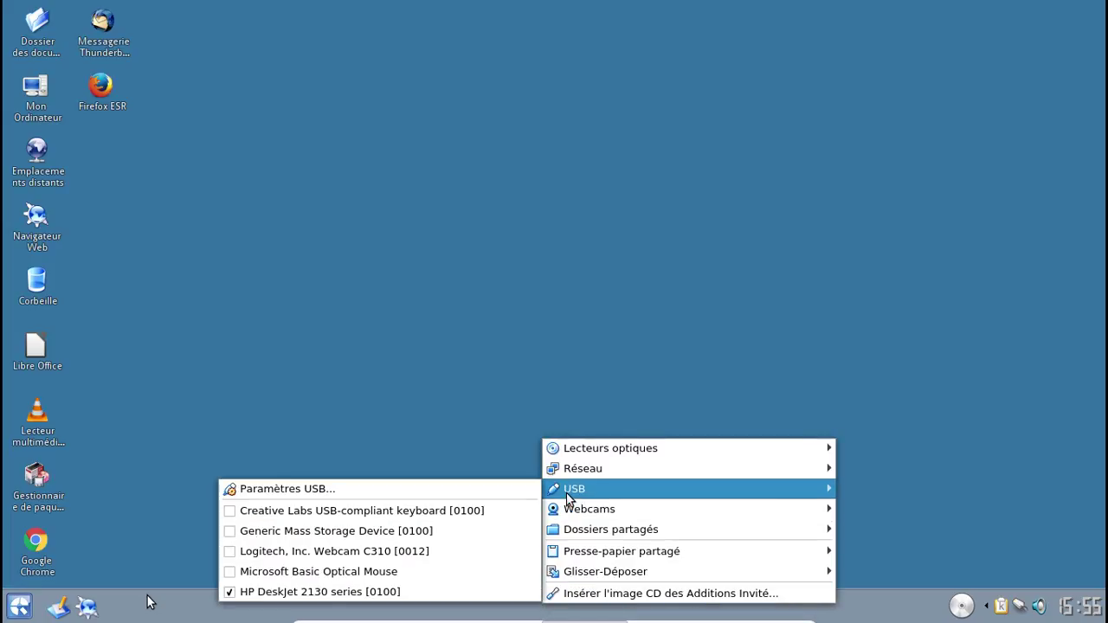
left_click(469, 401)
Step: Find the printing system with the application search "imp" and open Système d'impression
left_click(26, 609)
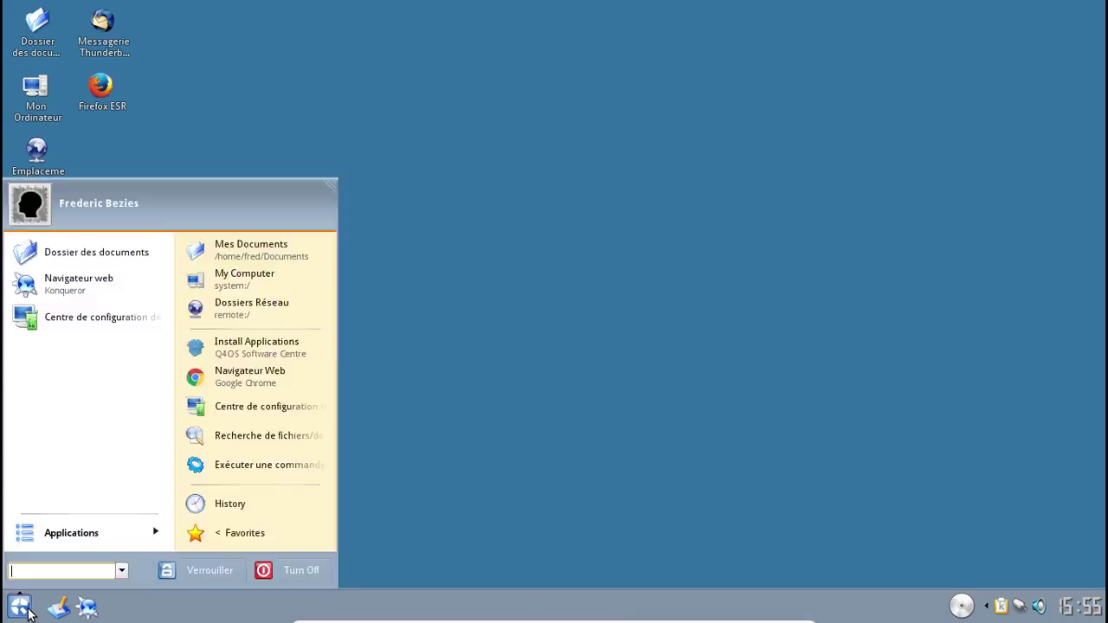
left_click(26, 610)
left_click(28, 610)
type("imp")
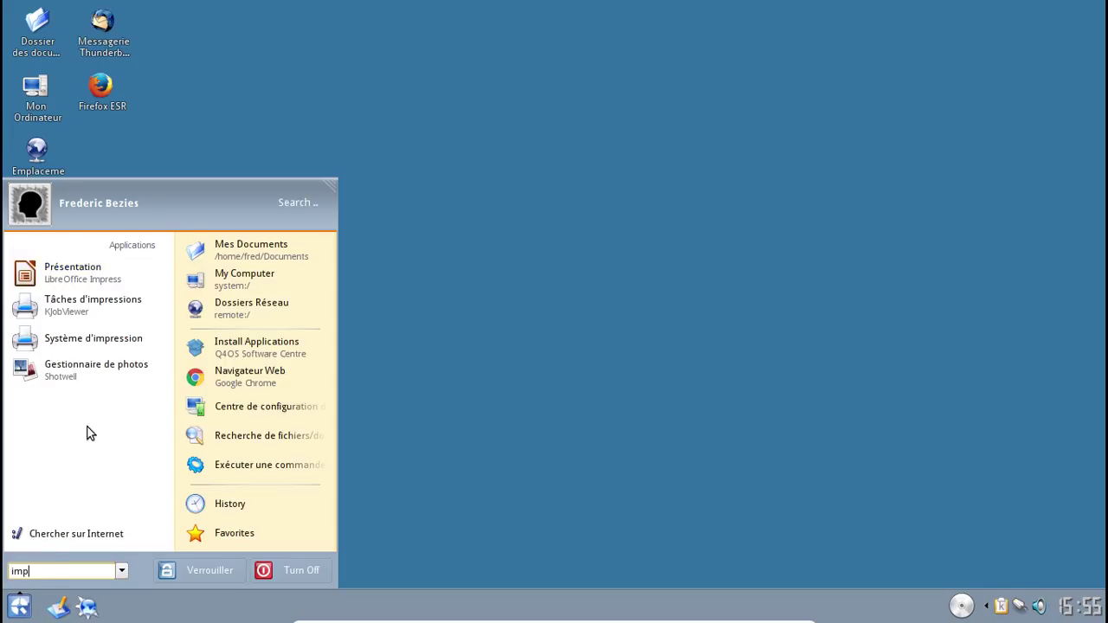
left_click(80, 341)
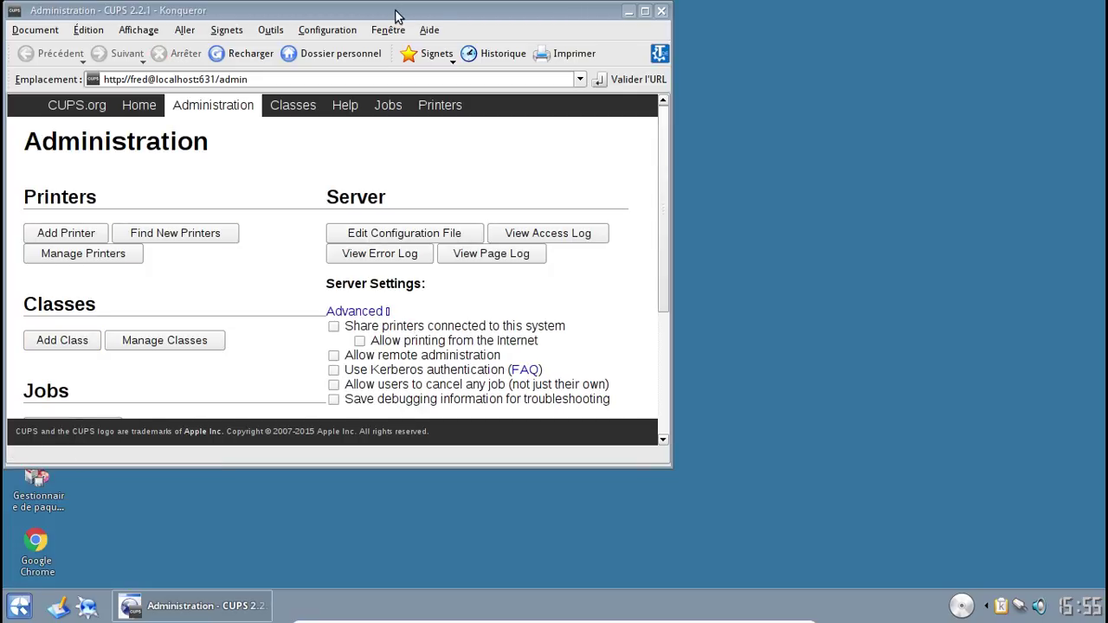
Step: Move the CUPS window towards the middle of the desktop, search for new printers again, and return to the Administration page
left_click_drag(396, 16, 610, 44)
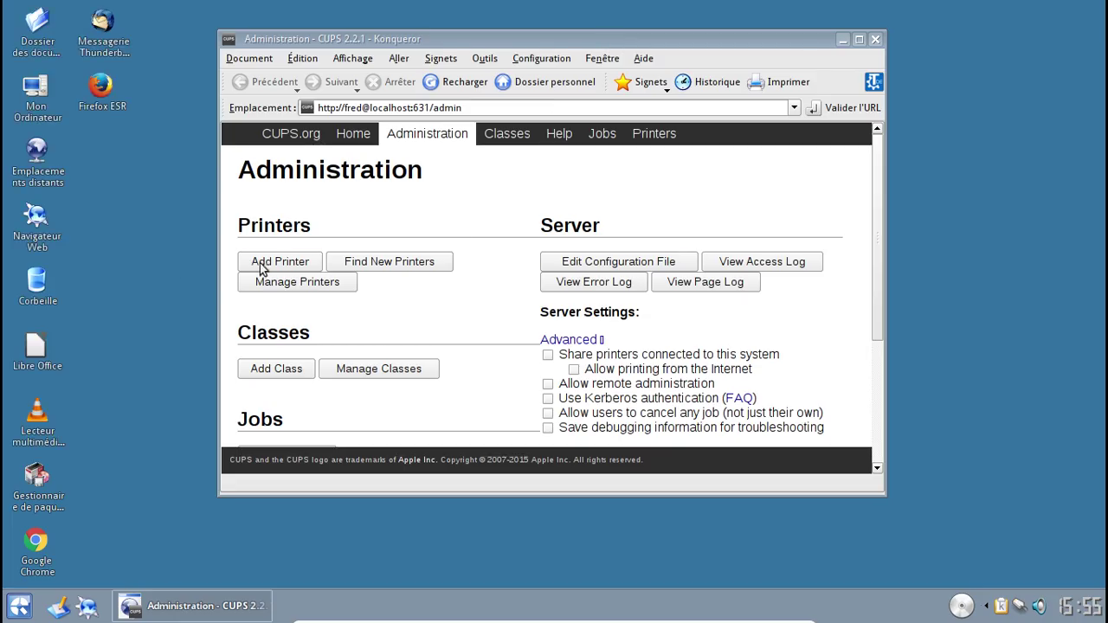
left_click(364, 262)
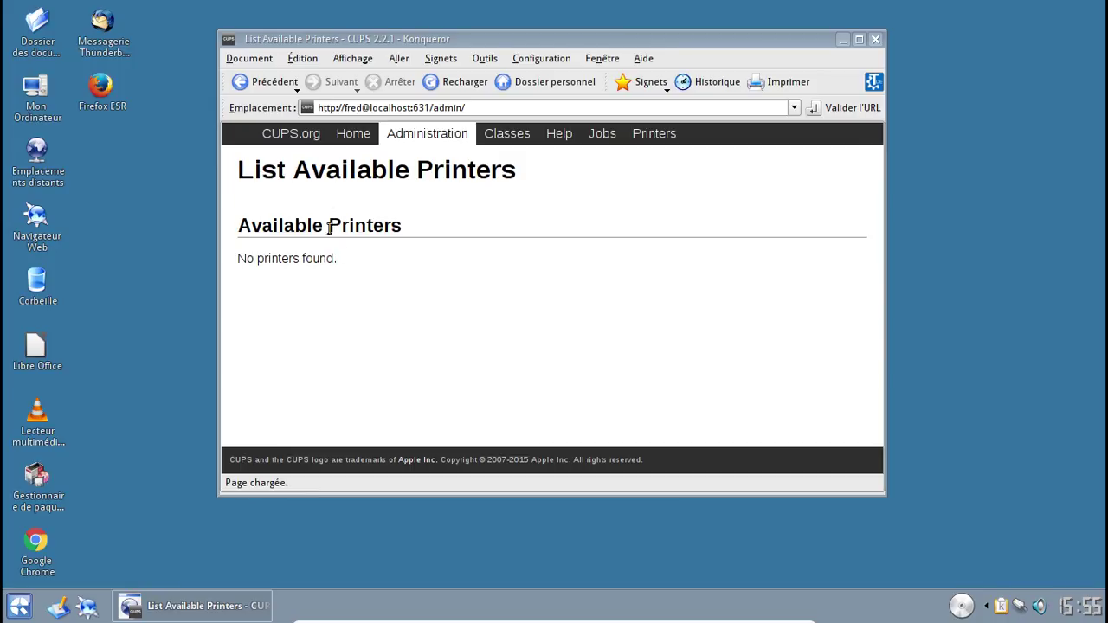
left_click(258, 86)
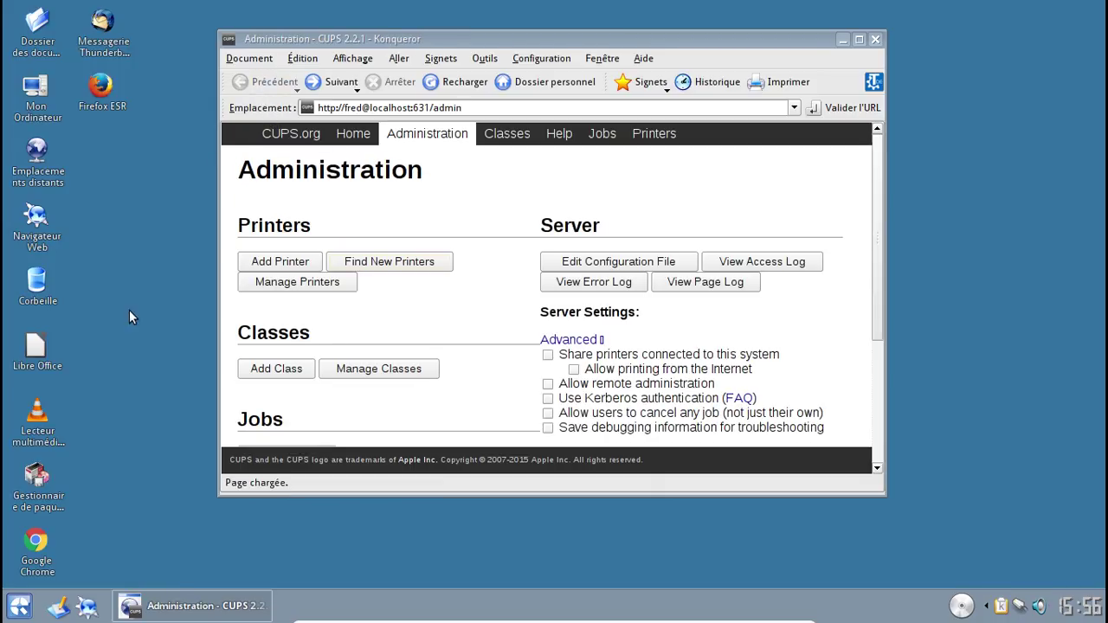
Step: Open the Synaptic package manager and search package names and descriptions for "hplip"
left_click(43, 513)
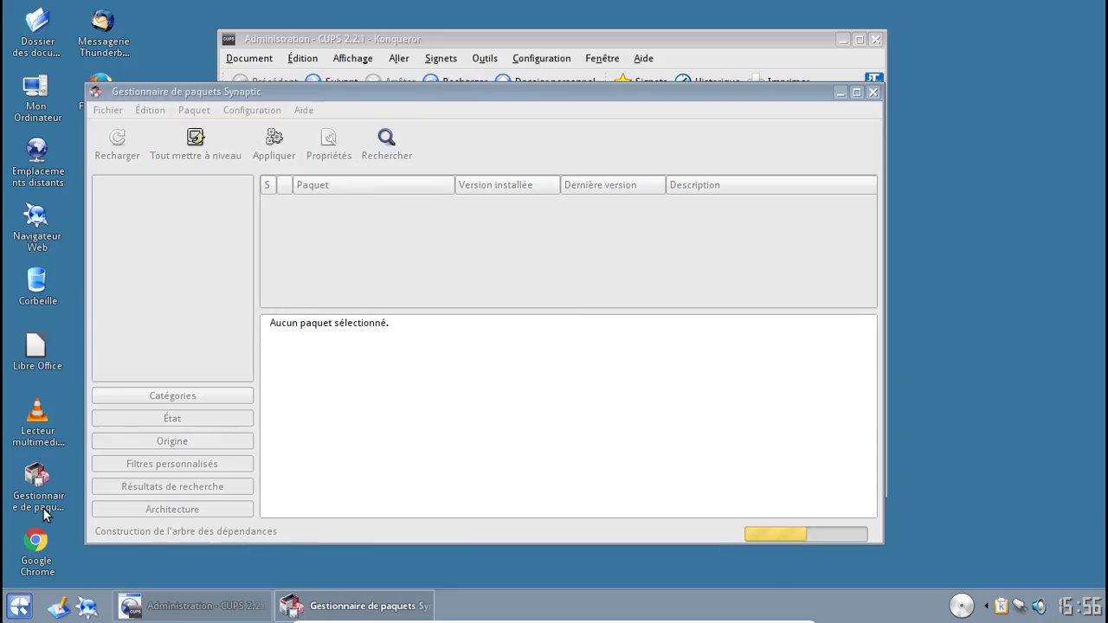
left_click(381, 160)
type("hplip")
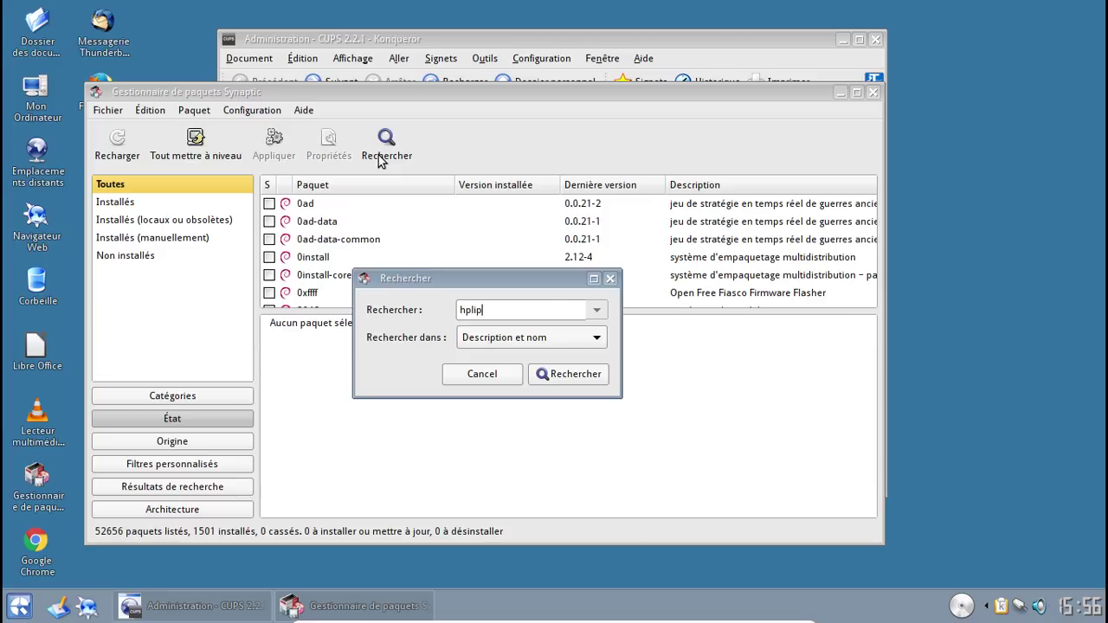
key("Return")
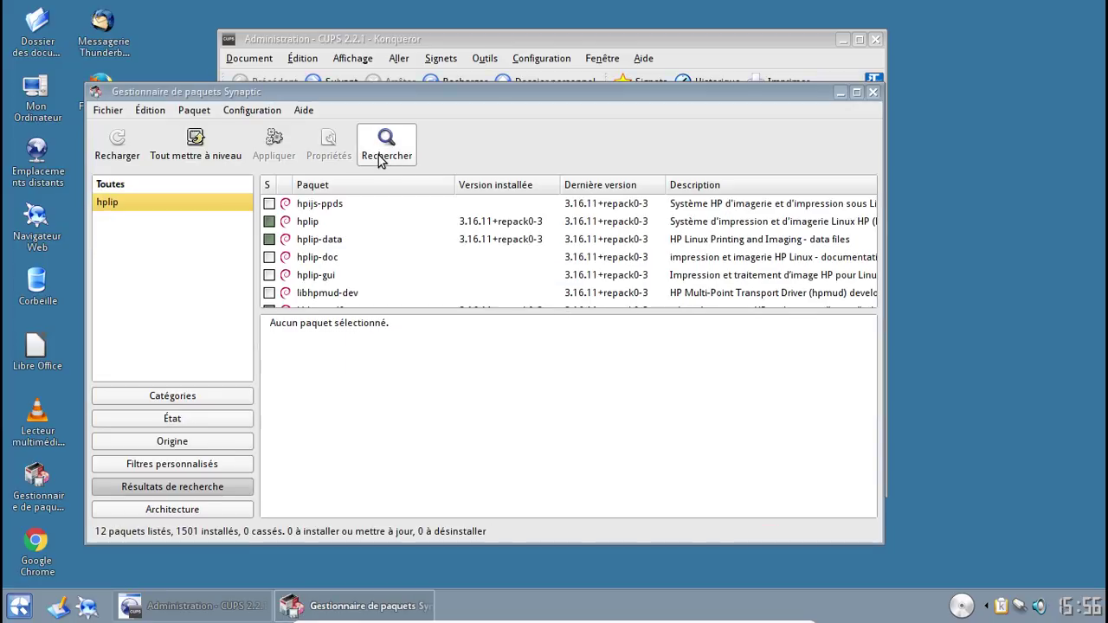
Step: Install the hplip-gui package with its additional dependencies, show the per-file download details, and close Synaptic once the installation finishes
scroll(408, 253, "down", 1)
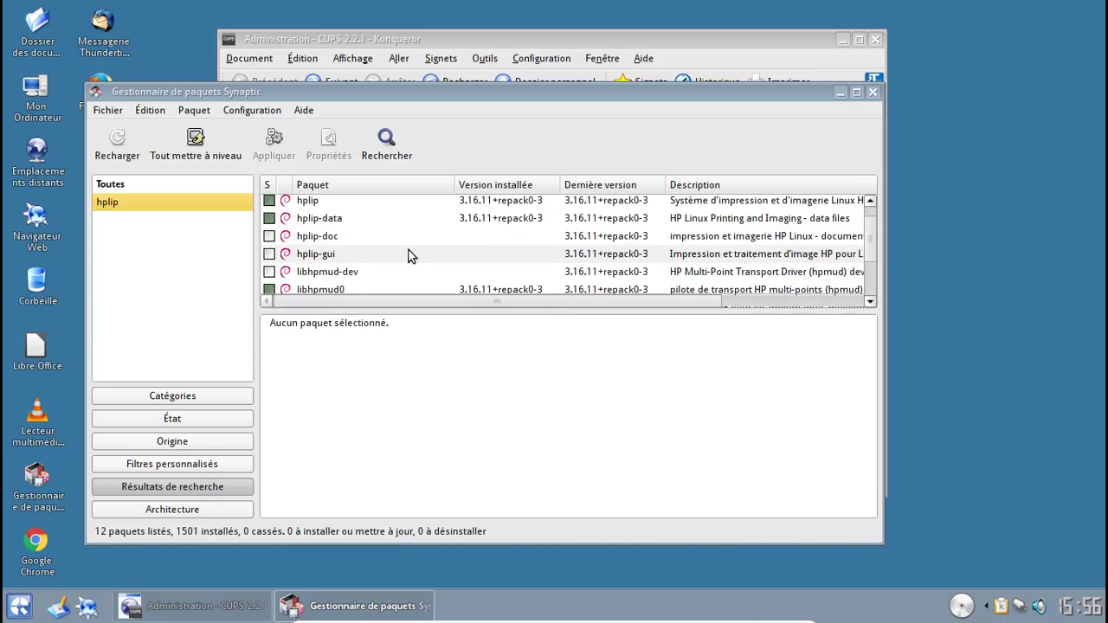
left_click(269, 254)
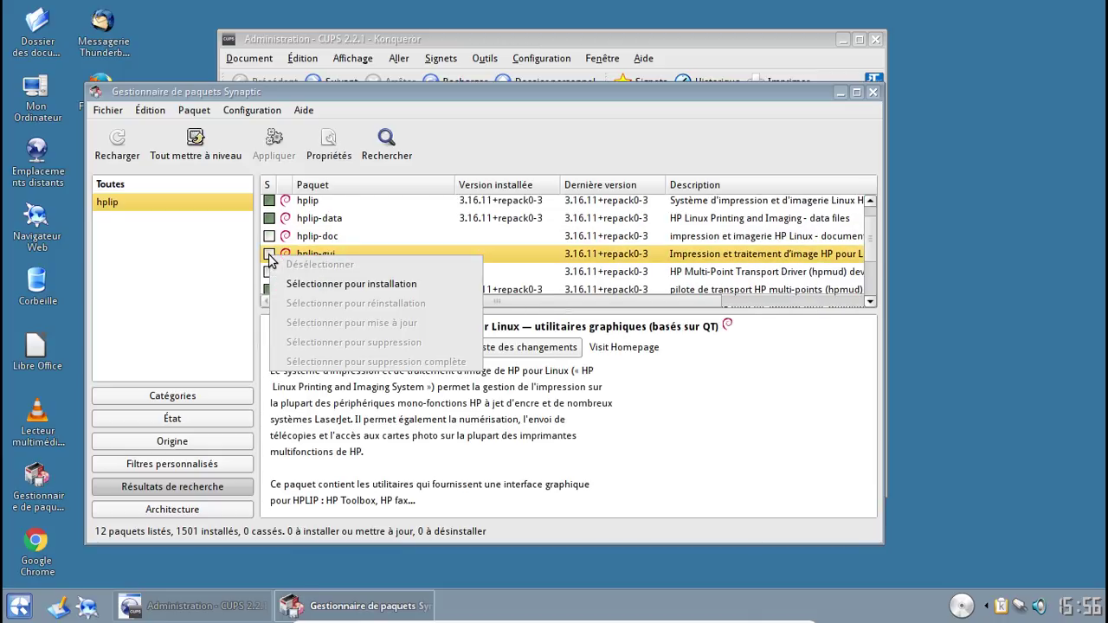
left_click(322, 283)
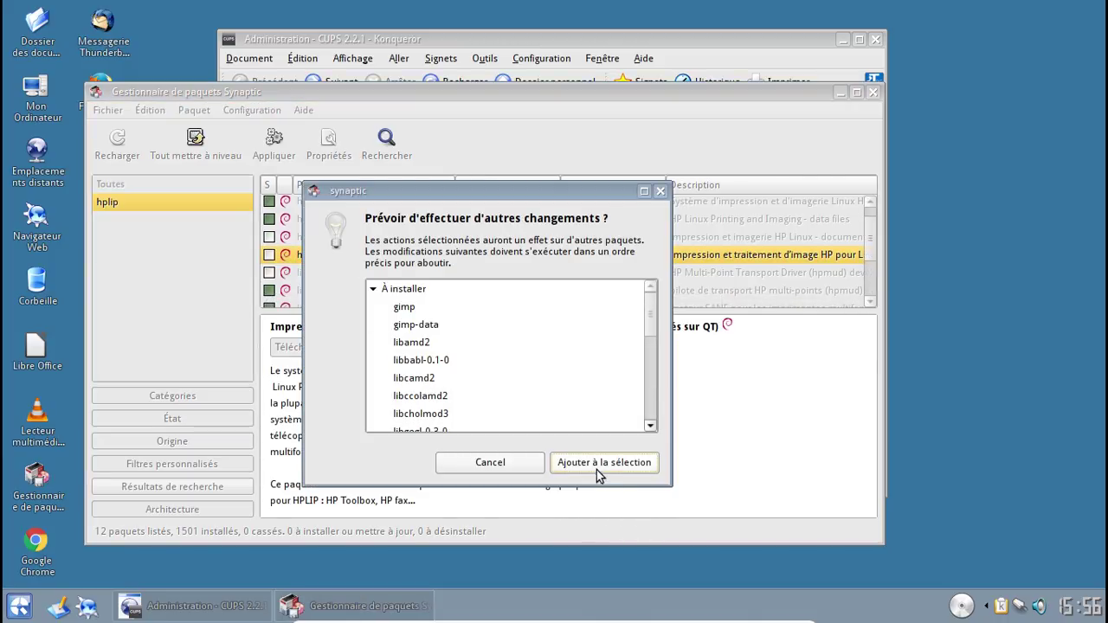
left_click(598, 463)
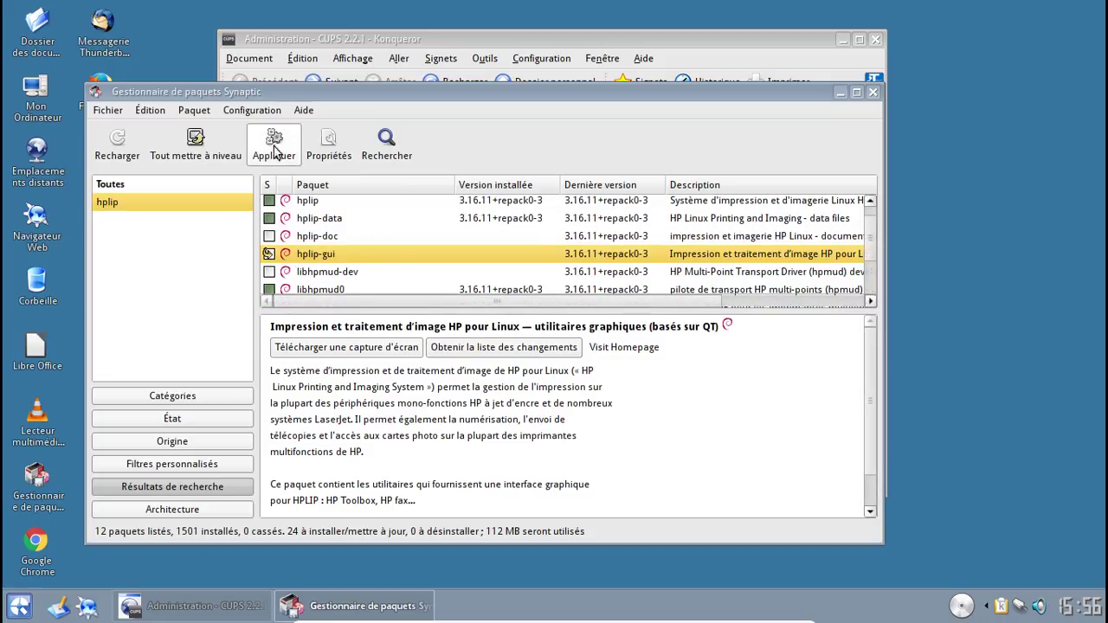
left_click(269, 153)
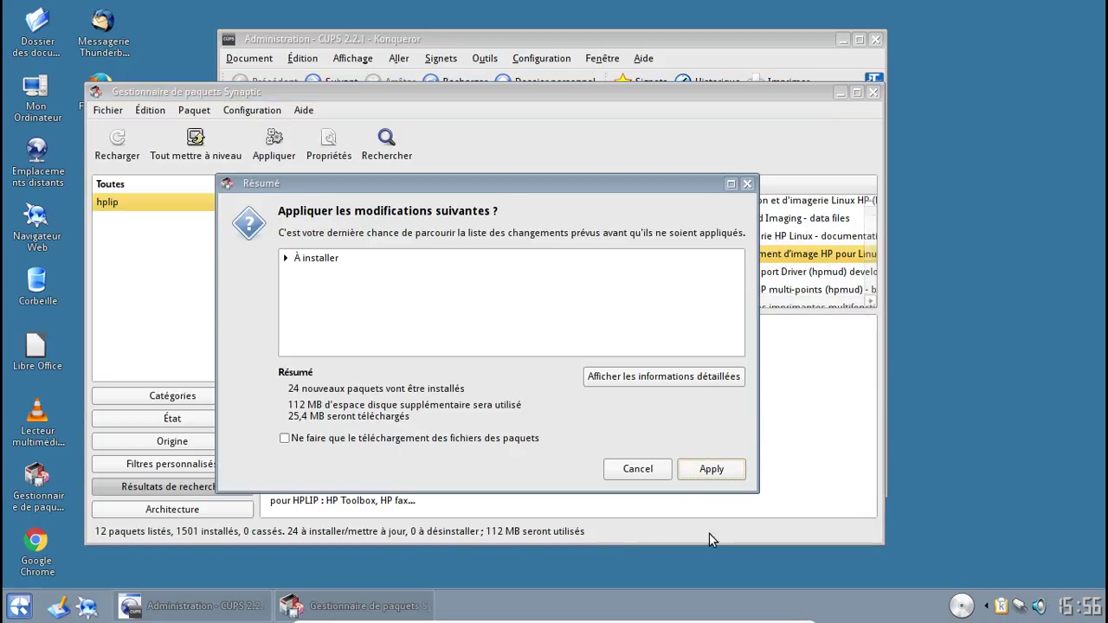
left_click(710, 470)
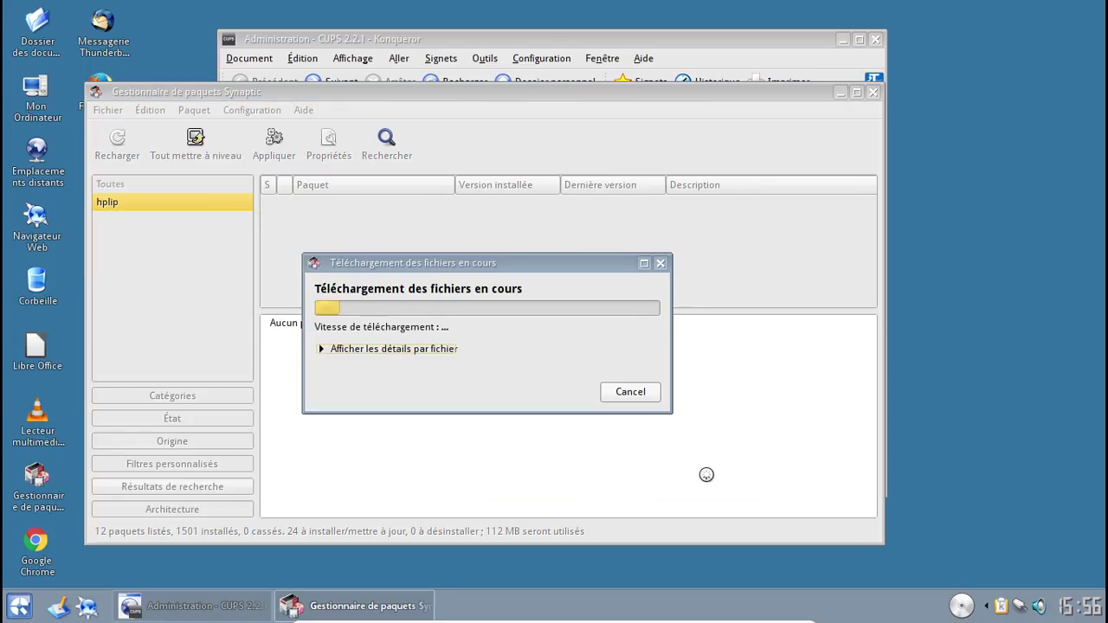
left_click(457, 350)
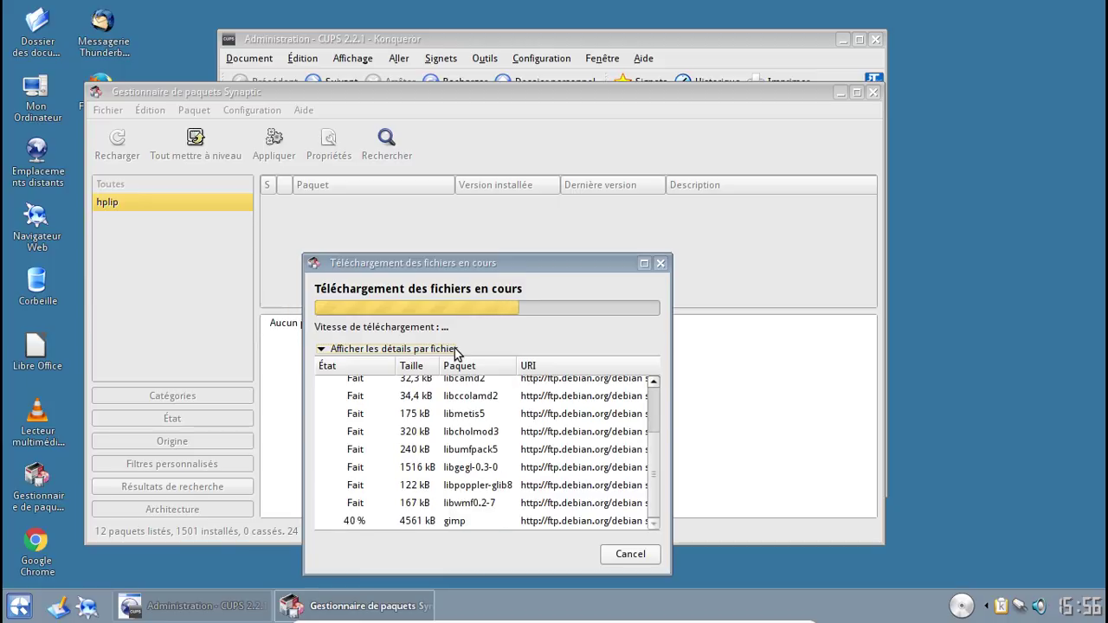
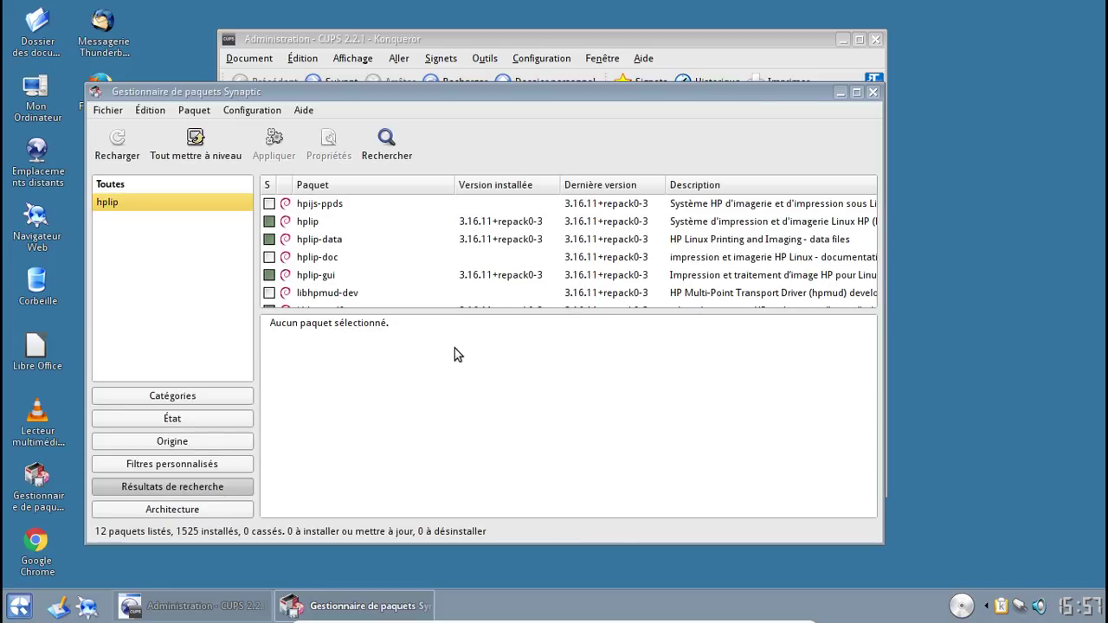
left_click(872, 92)
Step: Find the HP tools with the application search "hp" and open the Printer Toolbox
left_click(29, 611)
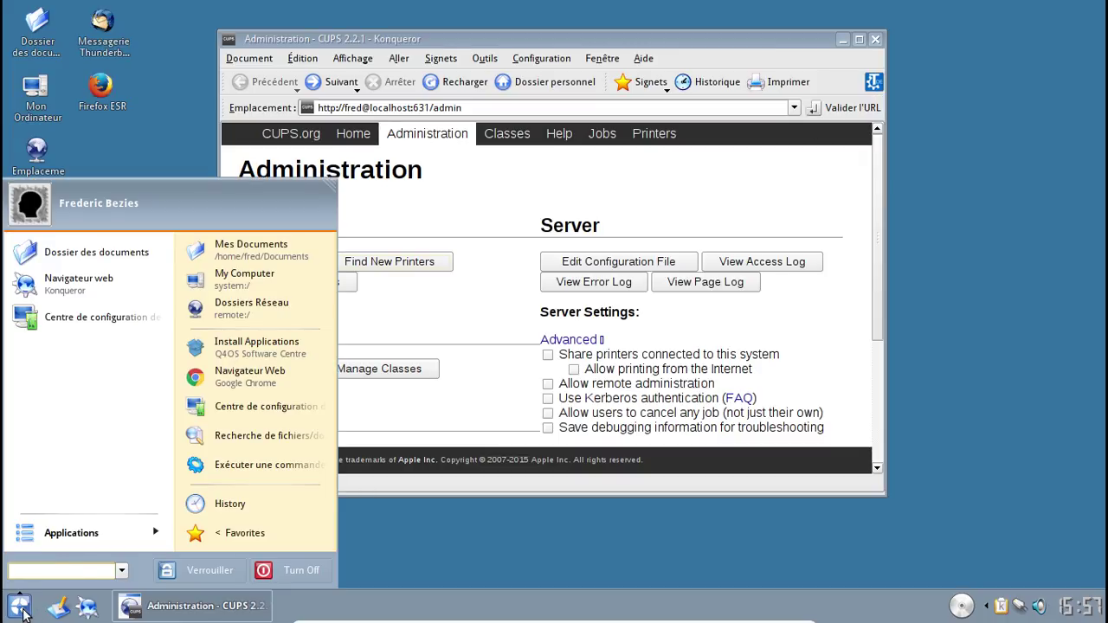
type("hp")
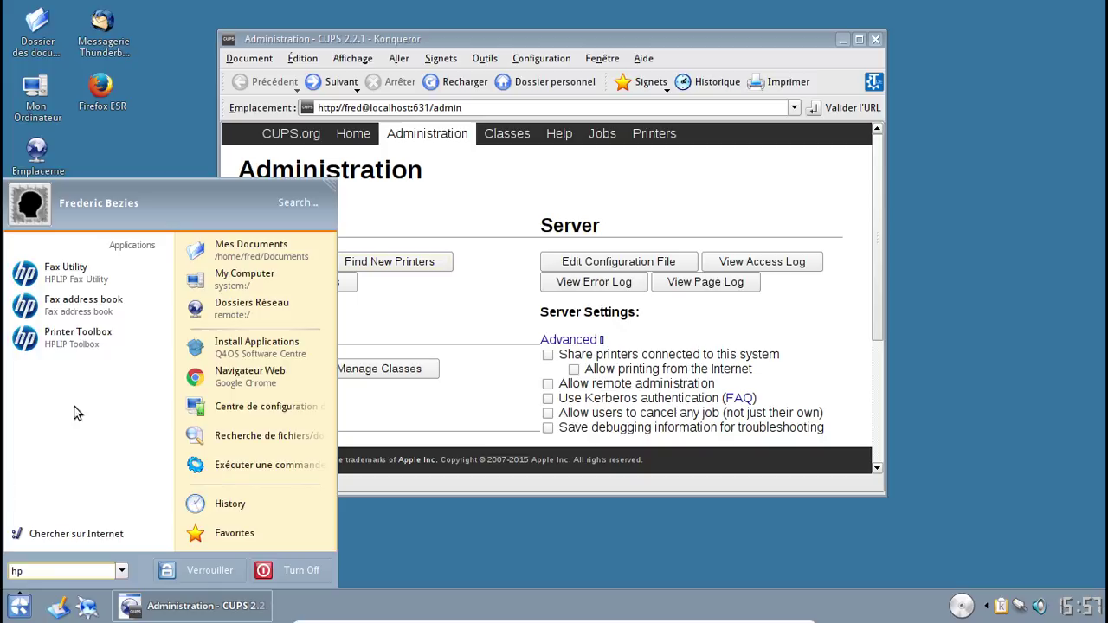
left_click(65, 353)
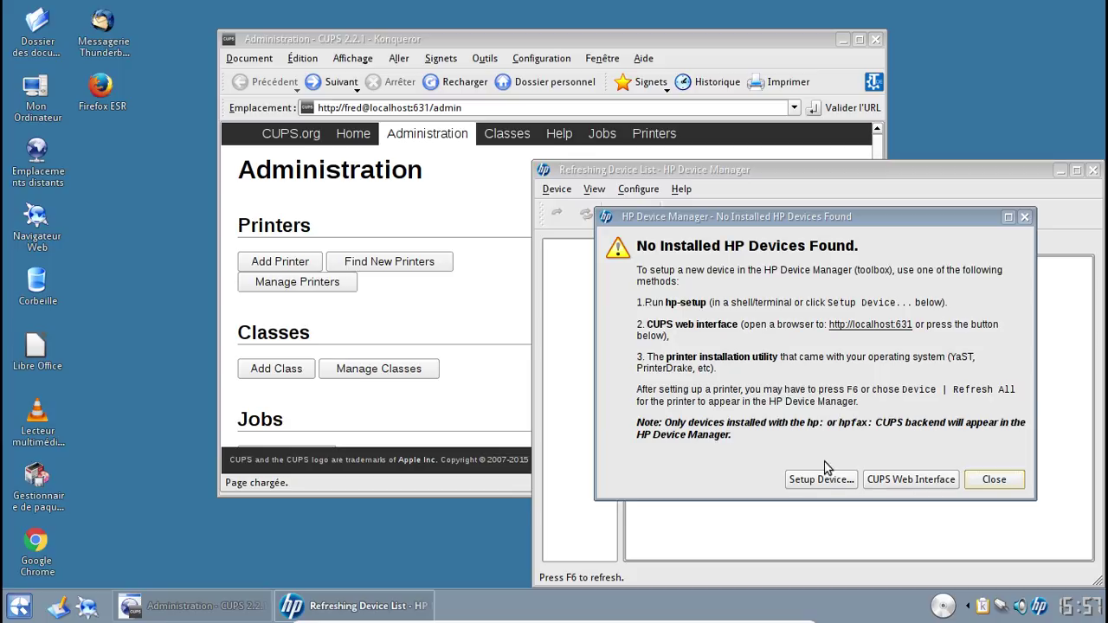
Step: Set up the USB-connected HP Deskjet 2130 Series and add it as printer DeskJet_2130 with the proposed PPD file
left_click(829, 480)
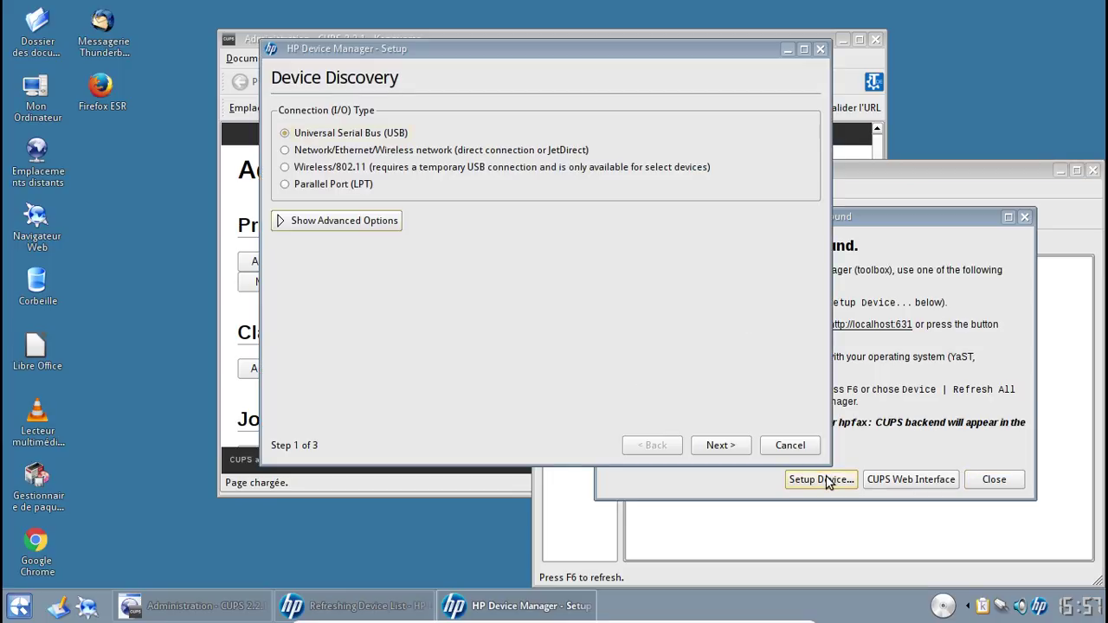
left_click(736, 452)
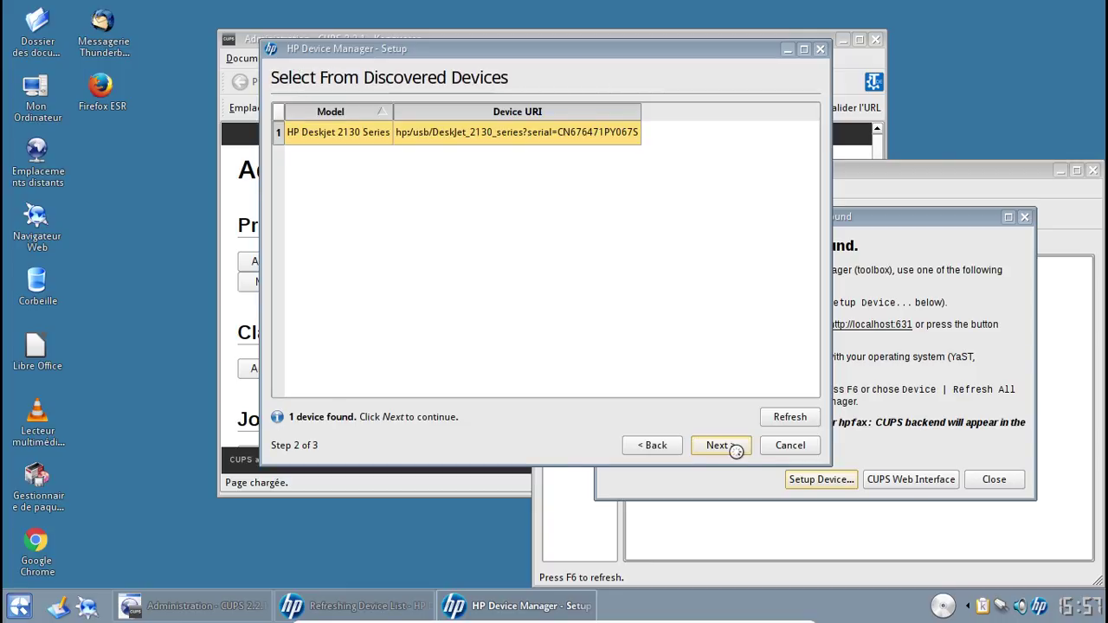
left_click(736, 450)
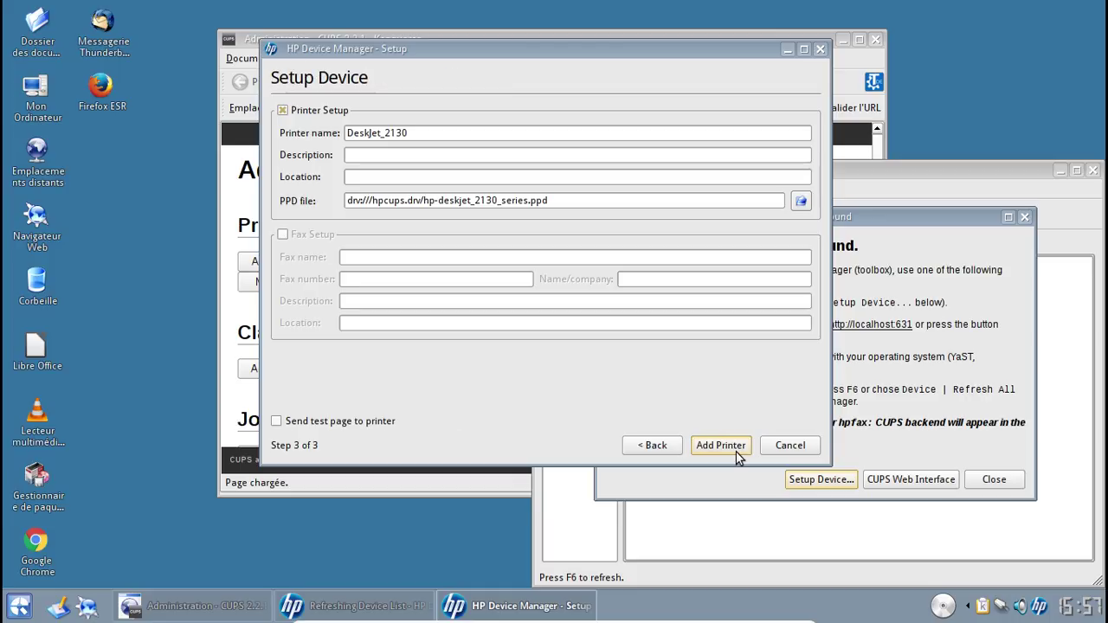
left_click(736, 446)
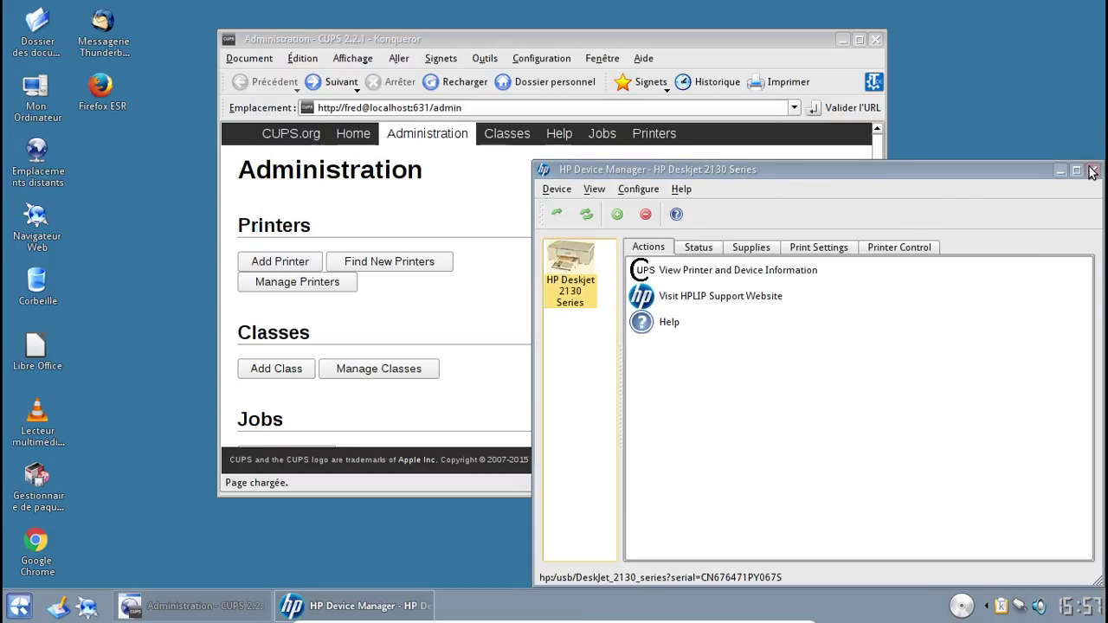
Step: Check the Deskjet's print settings and supplies in HP Device Manager and its entry in the CUPS printer list, closing both windows
left_click(836, 248)
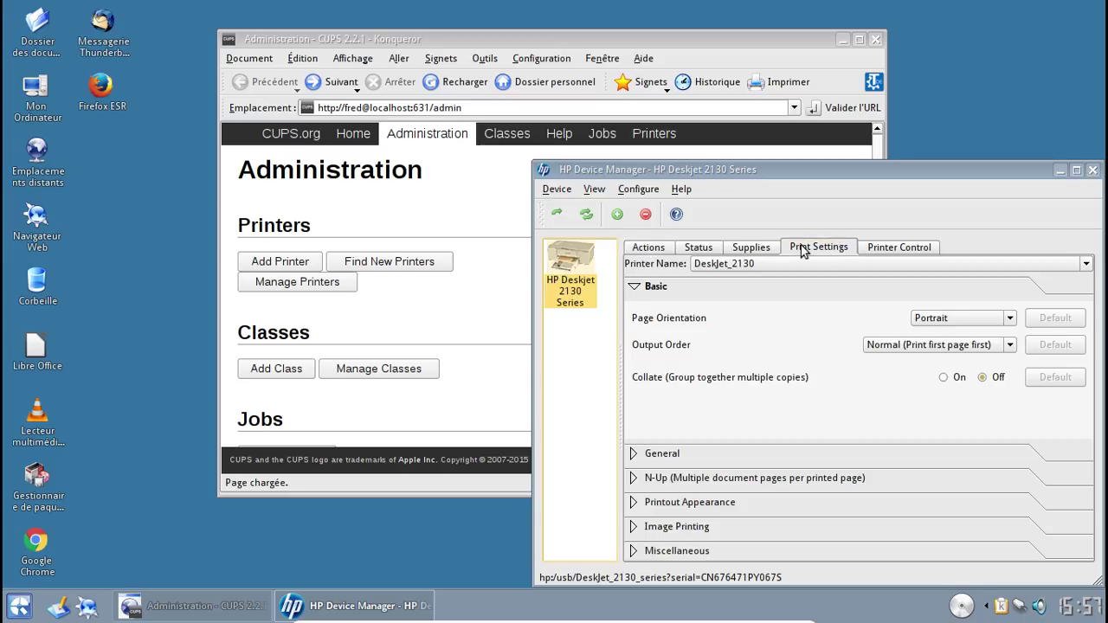
left_click(761, 252)
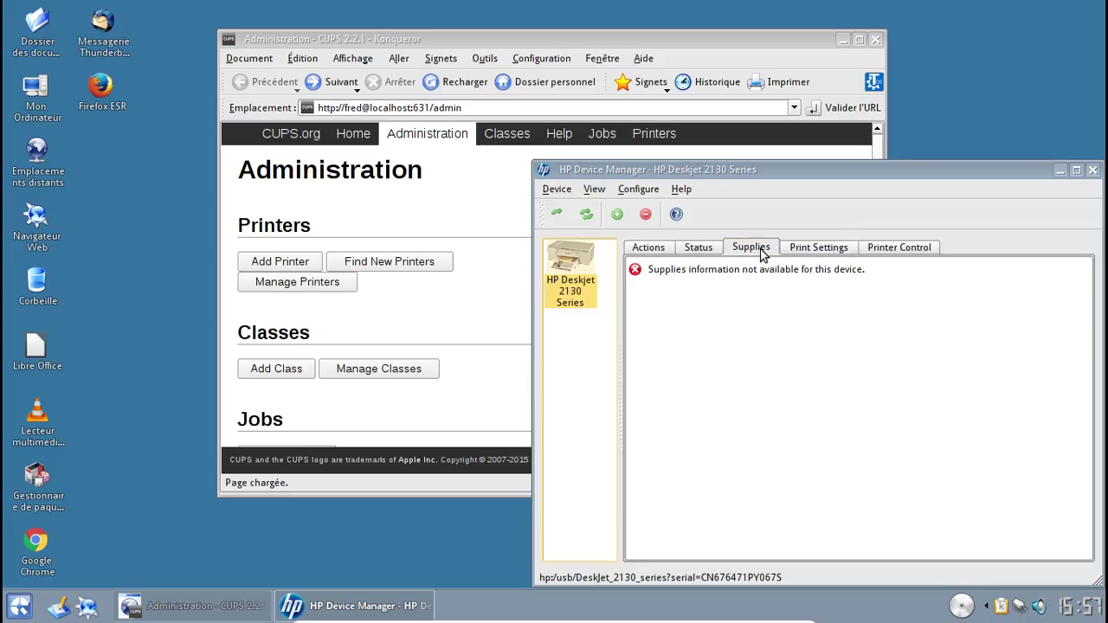
left_click(1092, 171)
left_click(299, 281)
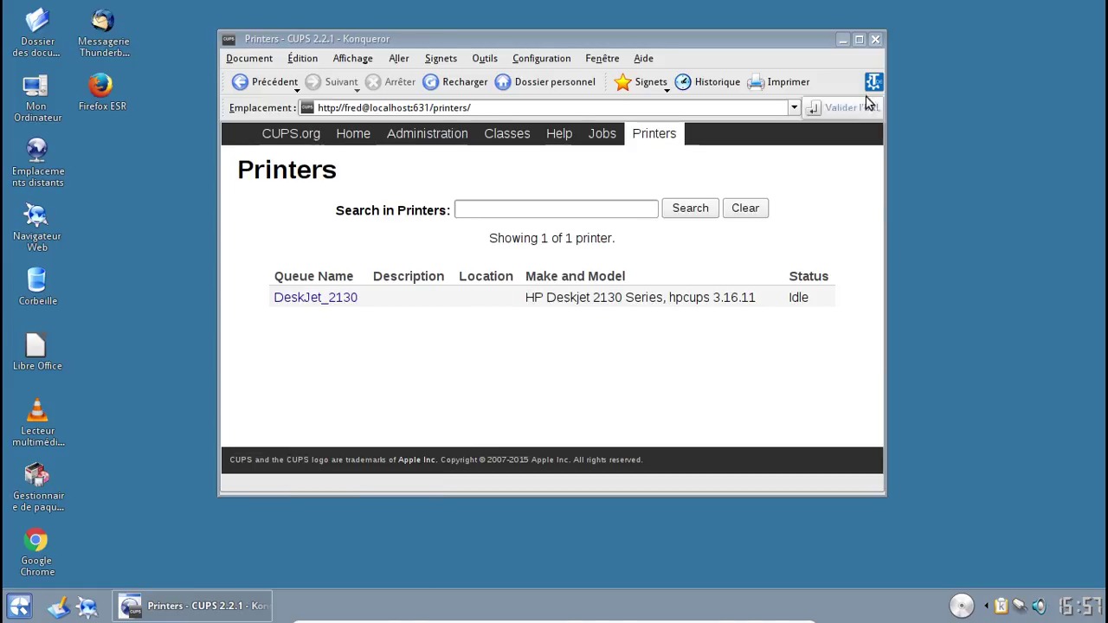
left_click(875, 40)
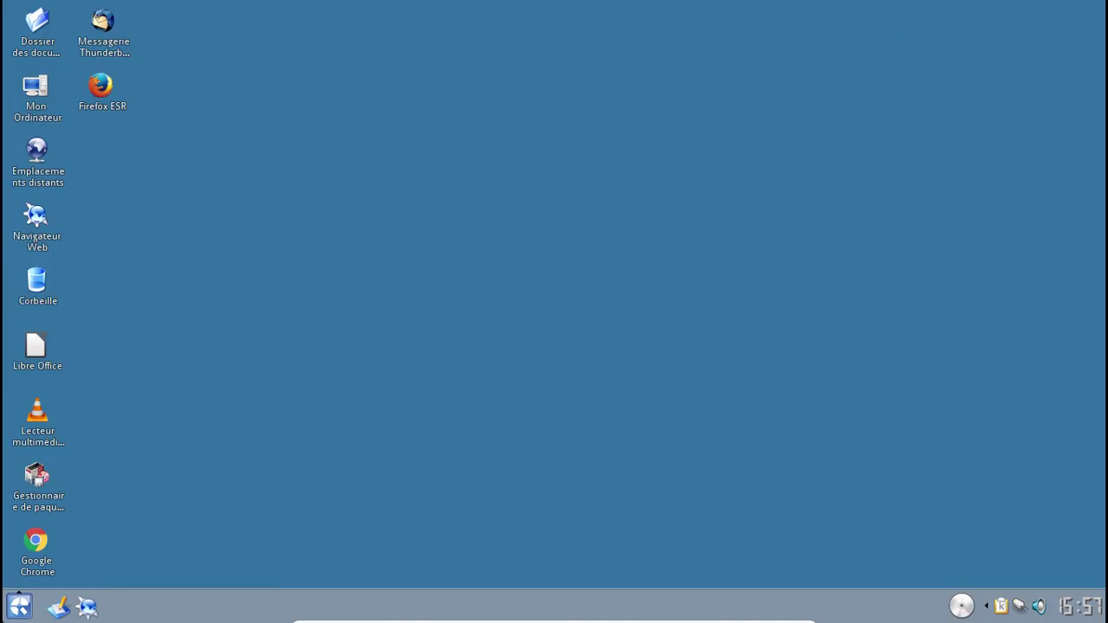
Step: Check in a new LibreOffice Writer document's printer settings that DeskJet_2130 is offered, cancel the dialog and close Writer
double_click(42, 365)
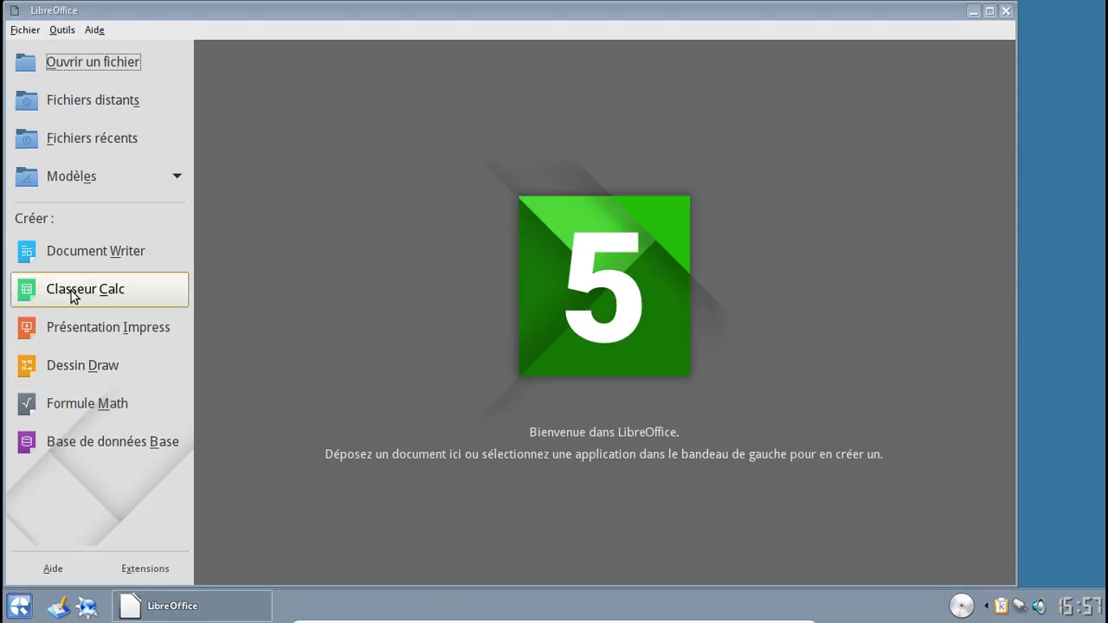
left_click(68, 257)
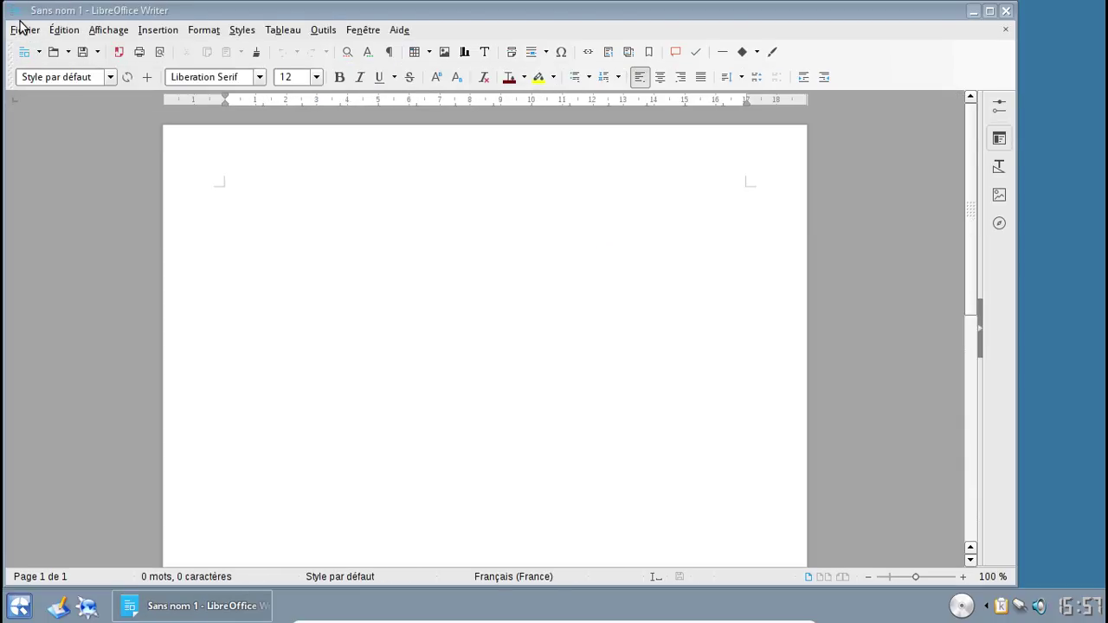
left_click(22, 28)
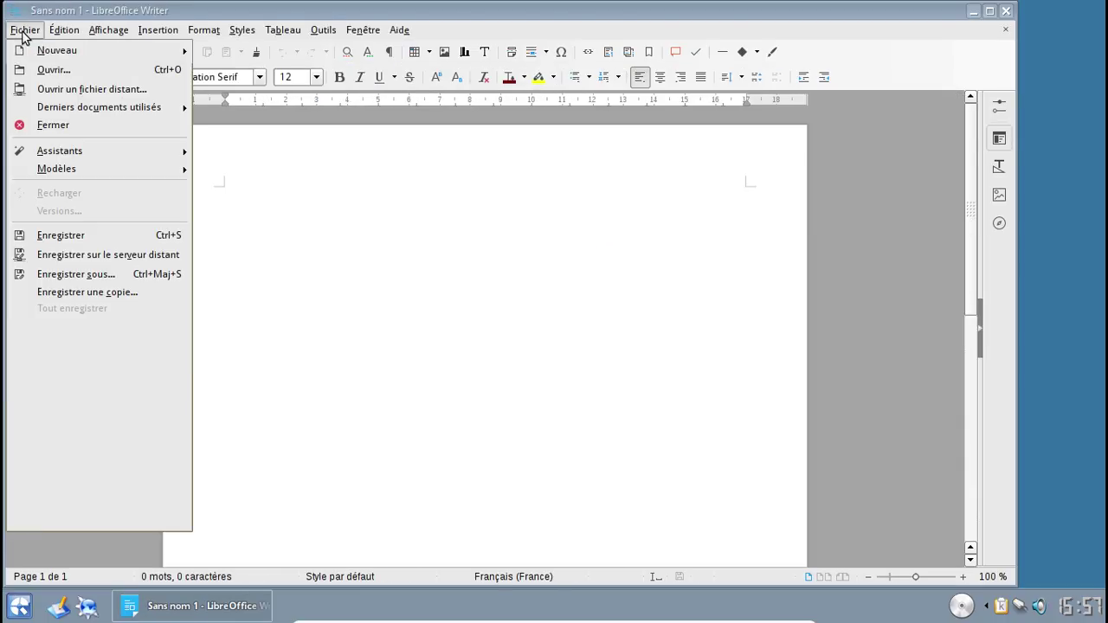
left_click(107, 453)
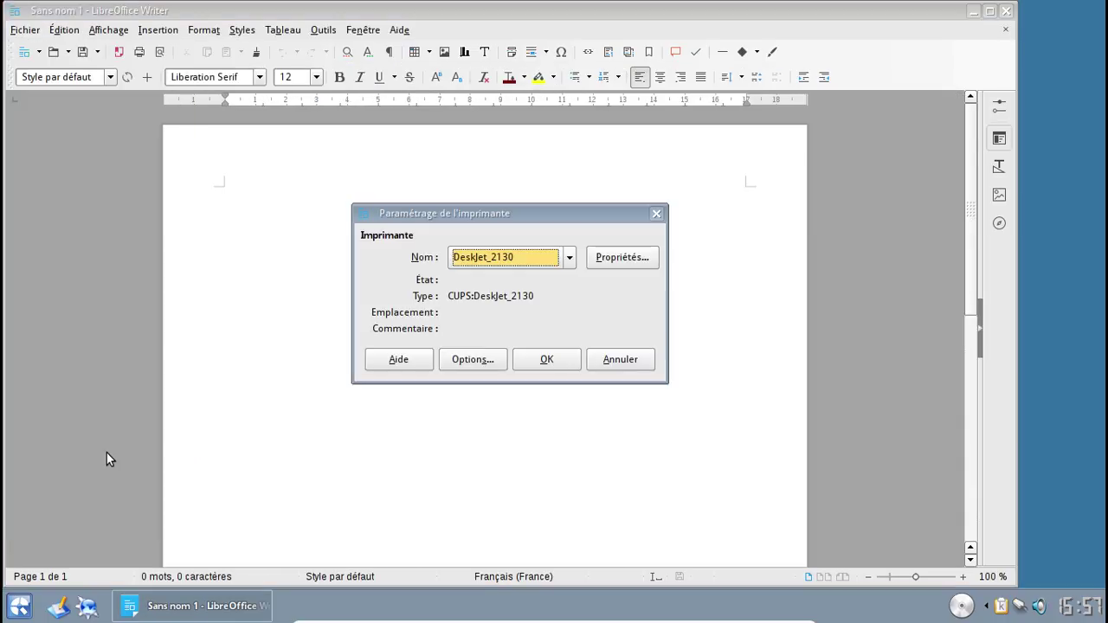
left_click(625, 364)
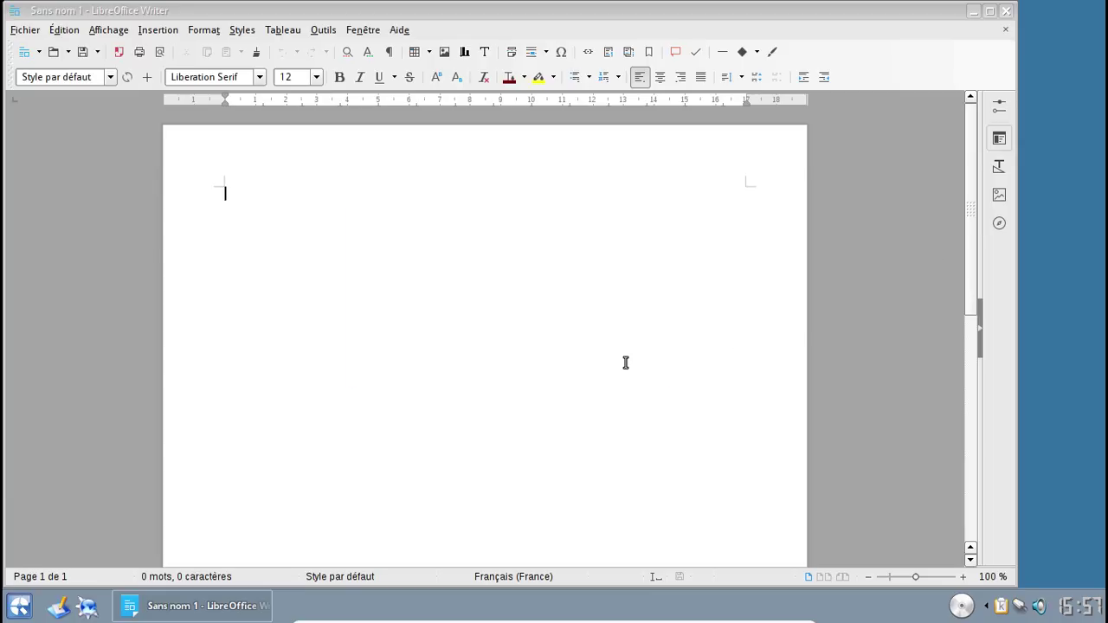
left_click(1006, 10)
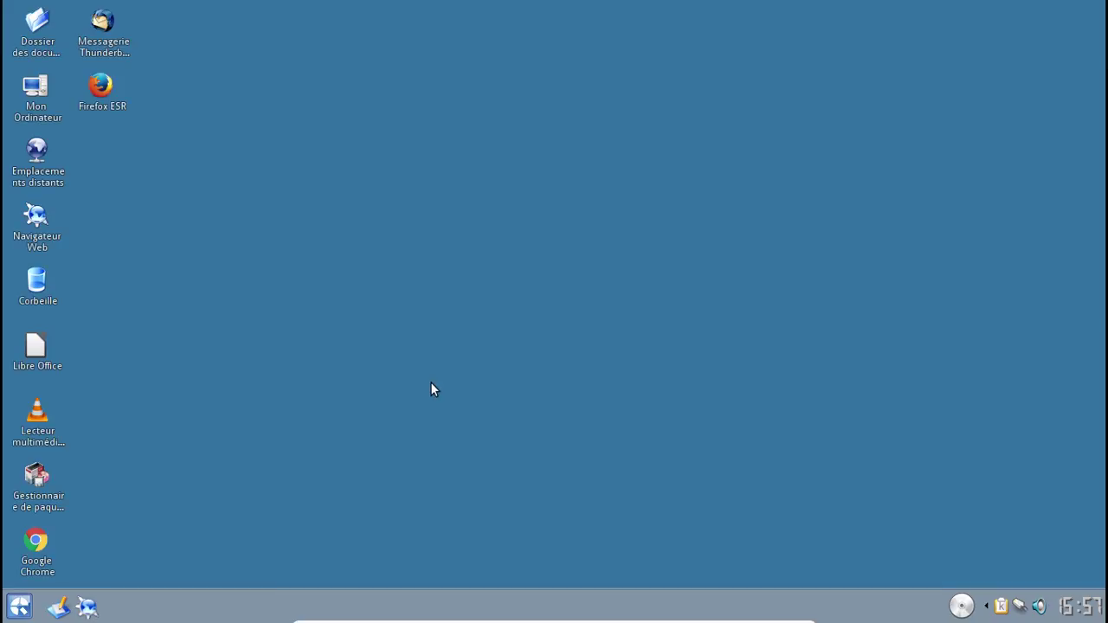
Step: Find the GIMP image editor with the application search "gimp", start it to view its windows, and close it
left_click(19, 608)
type("gimp")
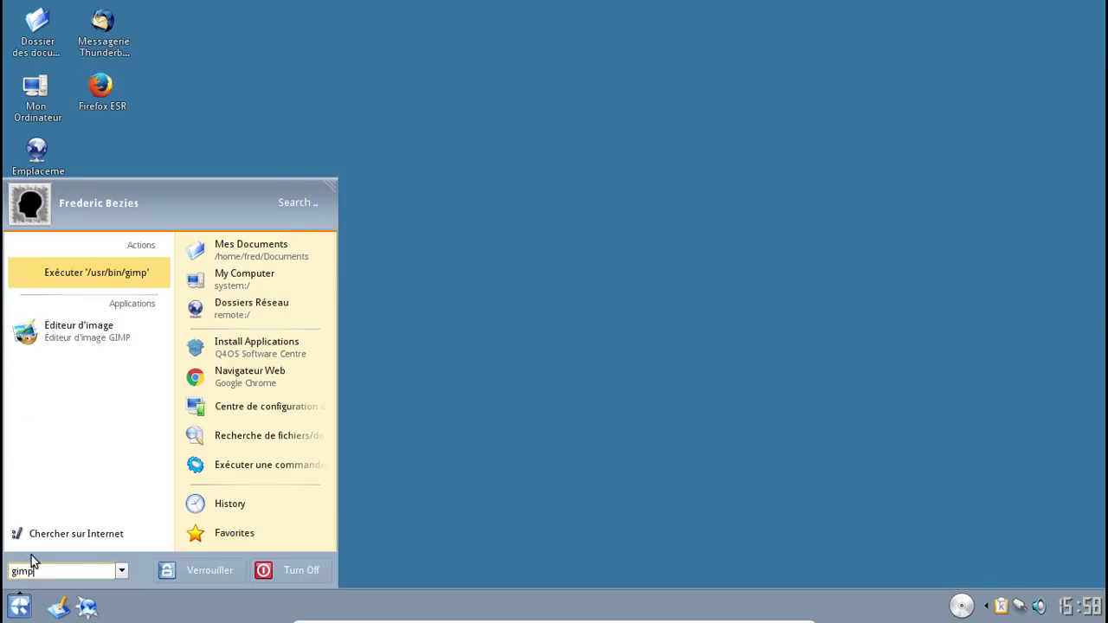
left_click(47, 333)
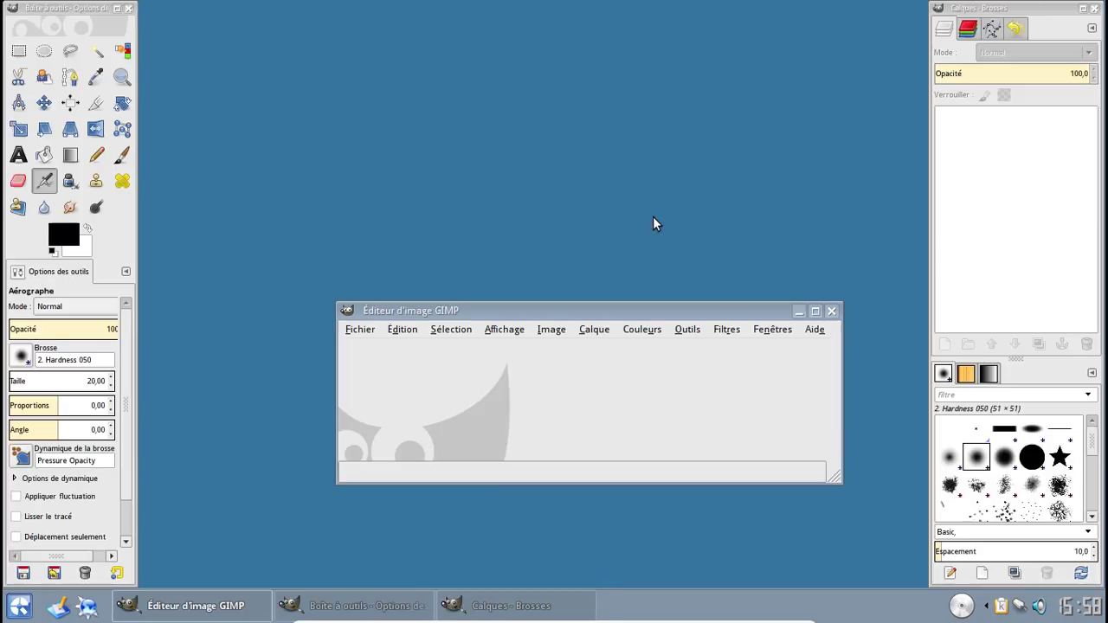
left_click(830, 313)
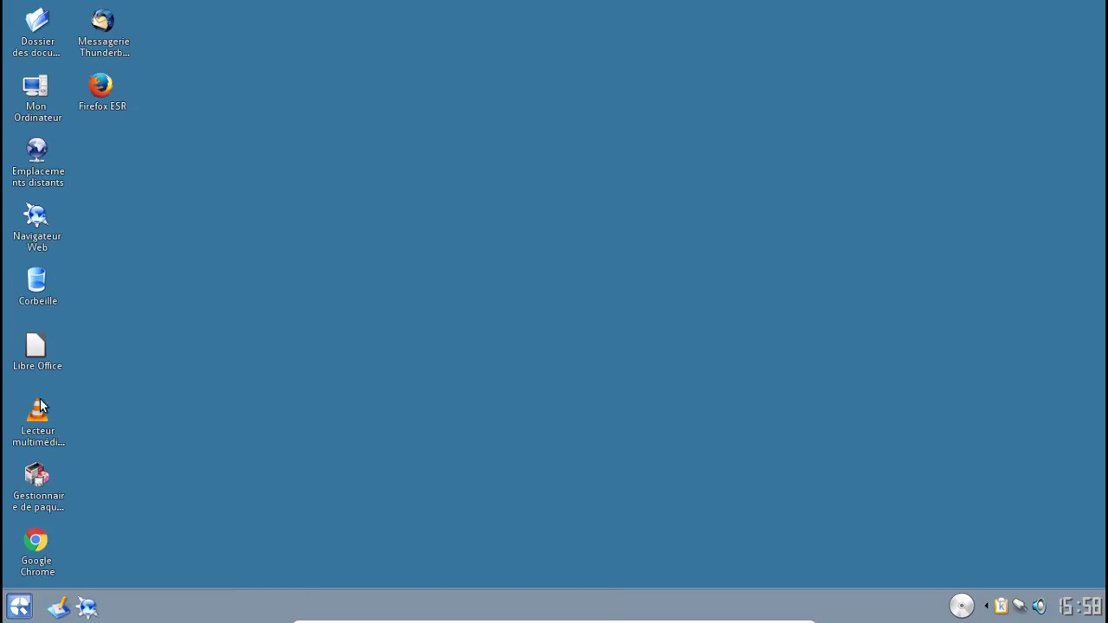
Step: Open Firefox ESR, restore its window from the maximized state, and move it slightly away from the desktop's corner
double_click(102, 87)
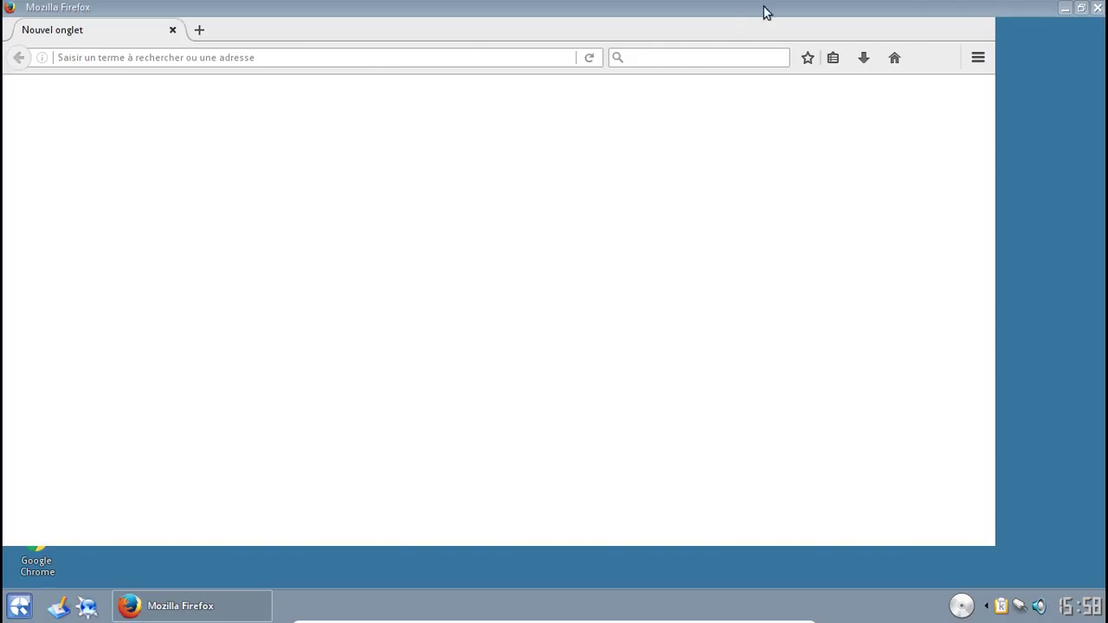
left_click(971, 7)
left_click(1081, 7)
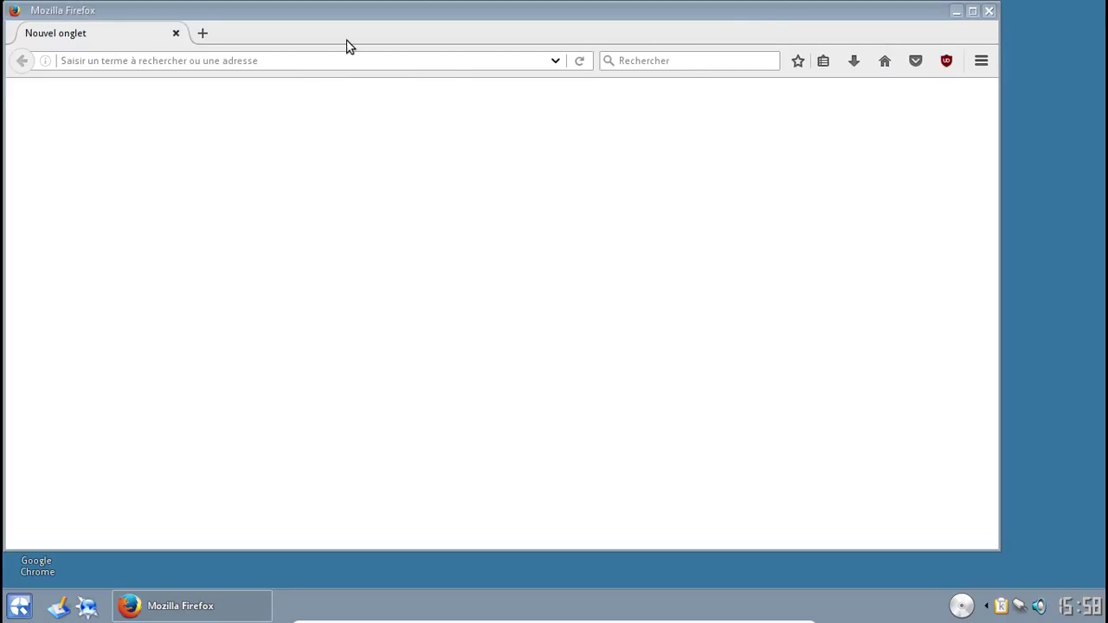
left_click_drag(314, 22, 364, 34)
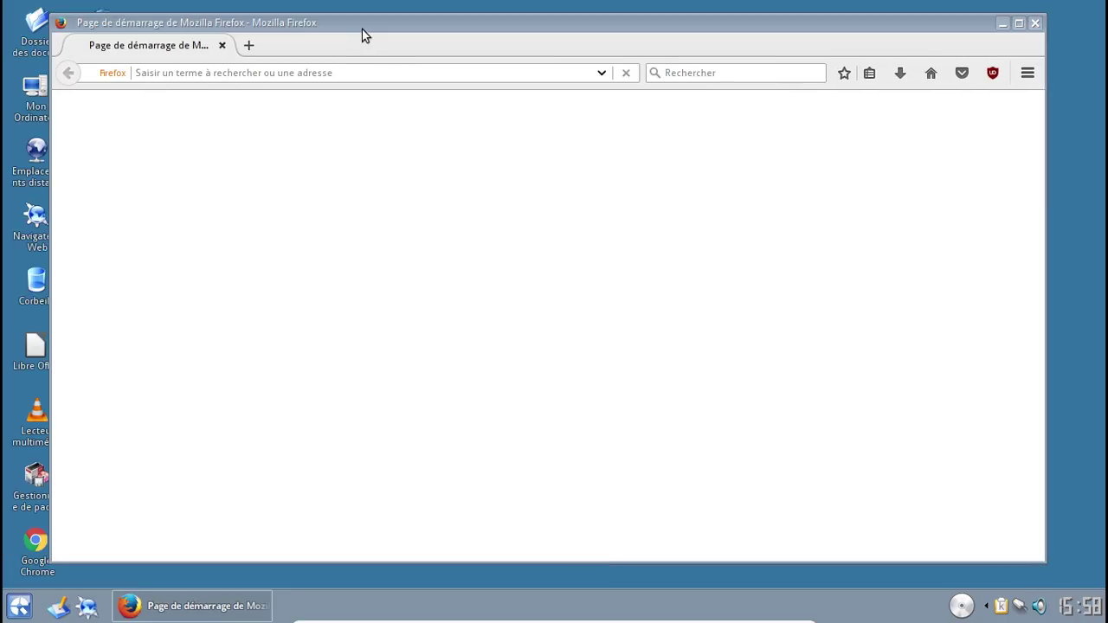
Step: Load altermusique.org in Firefox and browse down to the album covers on its home page
left_click(355, 73)
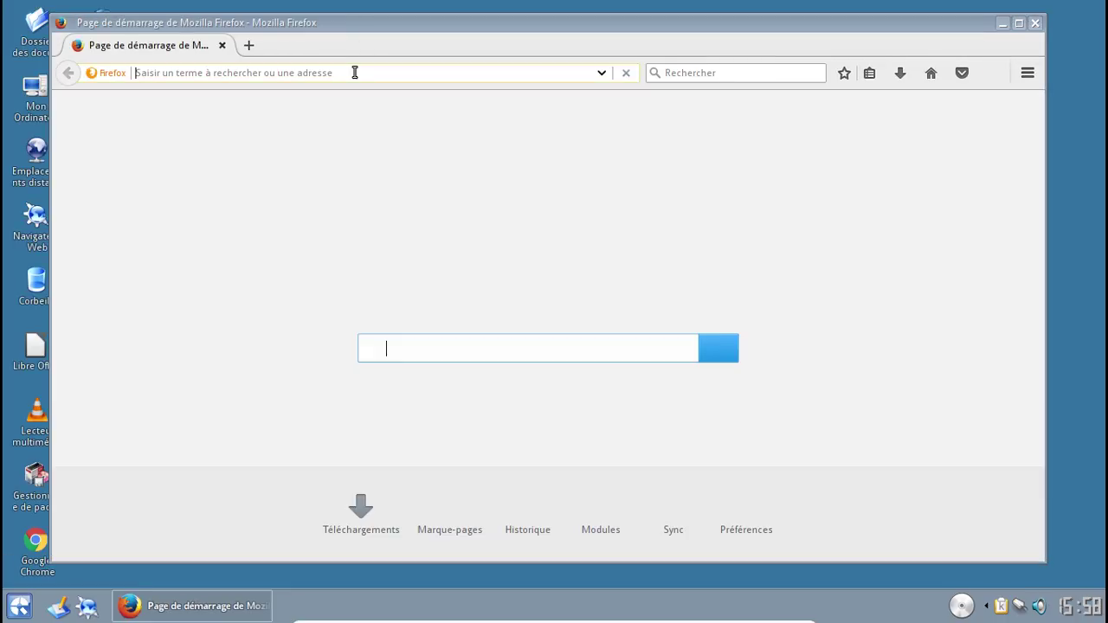
type("alter")
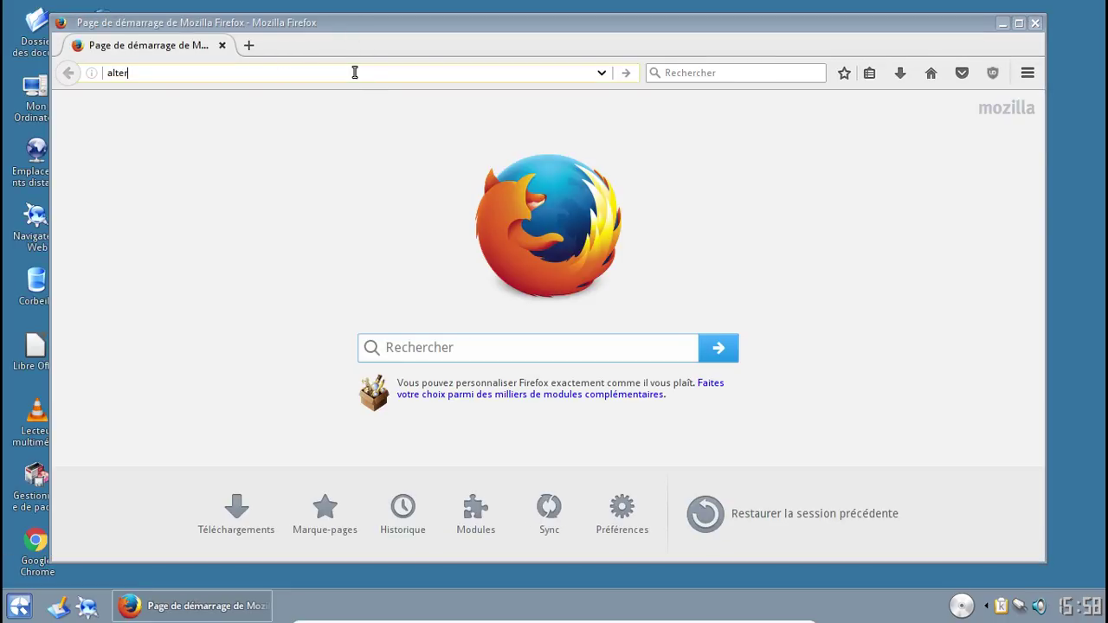
type("musique.org")
key("Return")
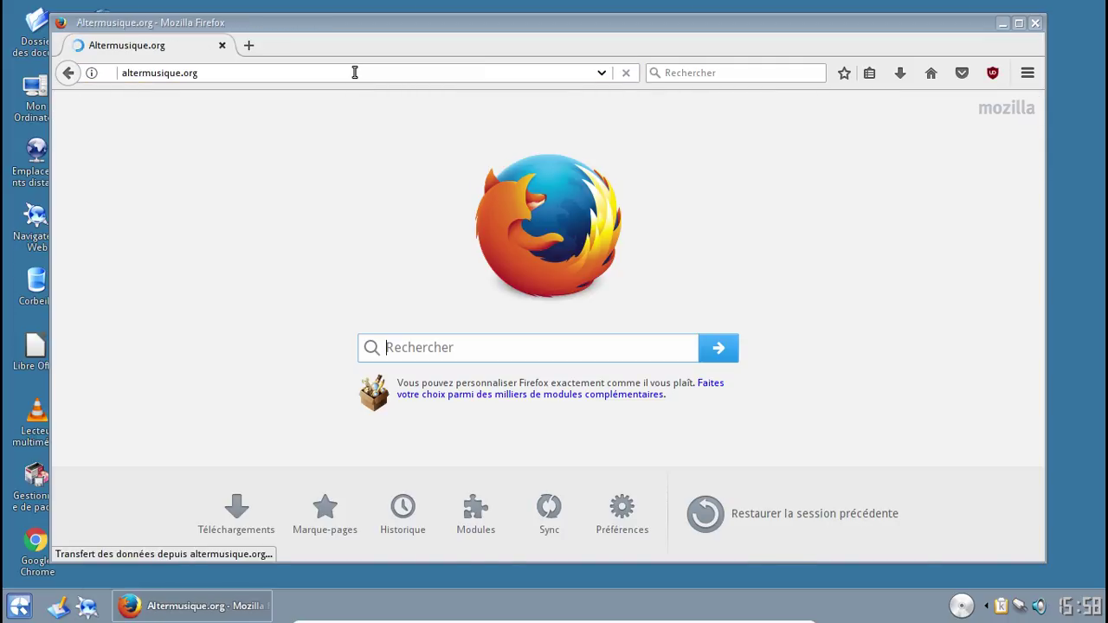
scroll(612, 489, "down", 4)
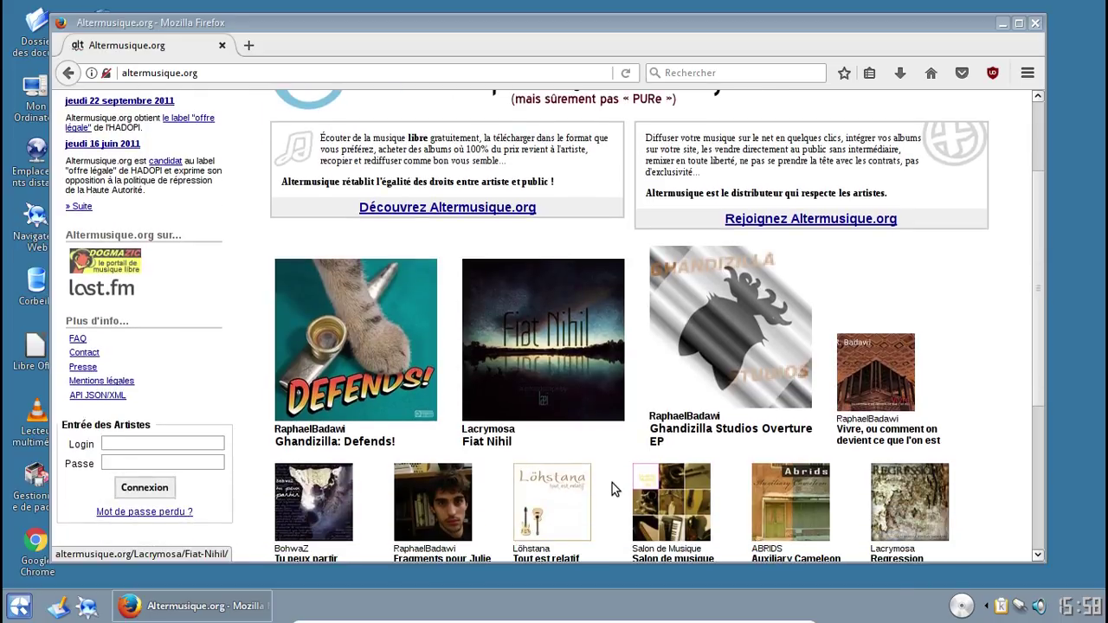
Step: Open the album Tout est relatif by Löhstana from the home page and go to its full-album download formats
scroll(612, 489, "down", 3)
scroll(805, 365, "down", 2)
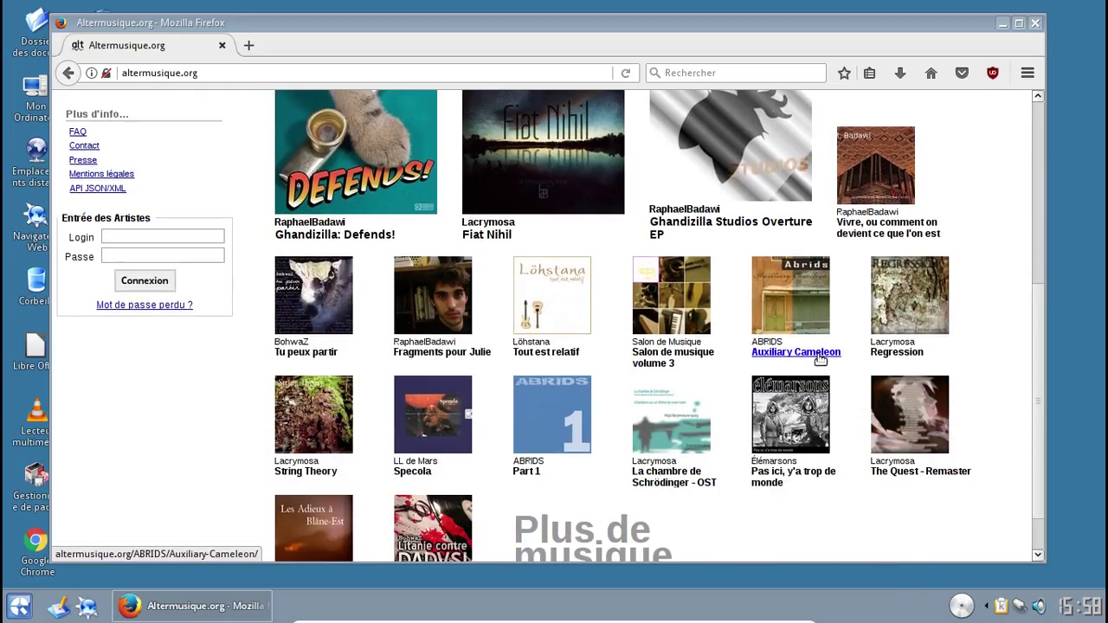
scroll(854, 368, "down", 1)
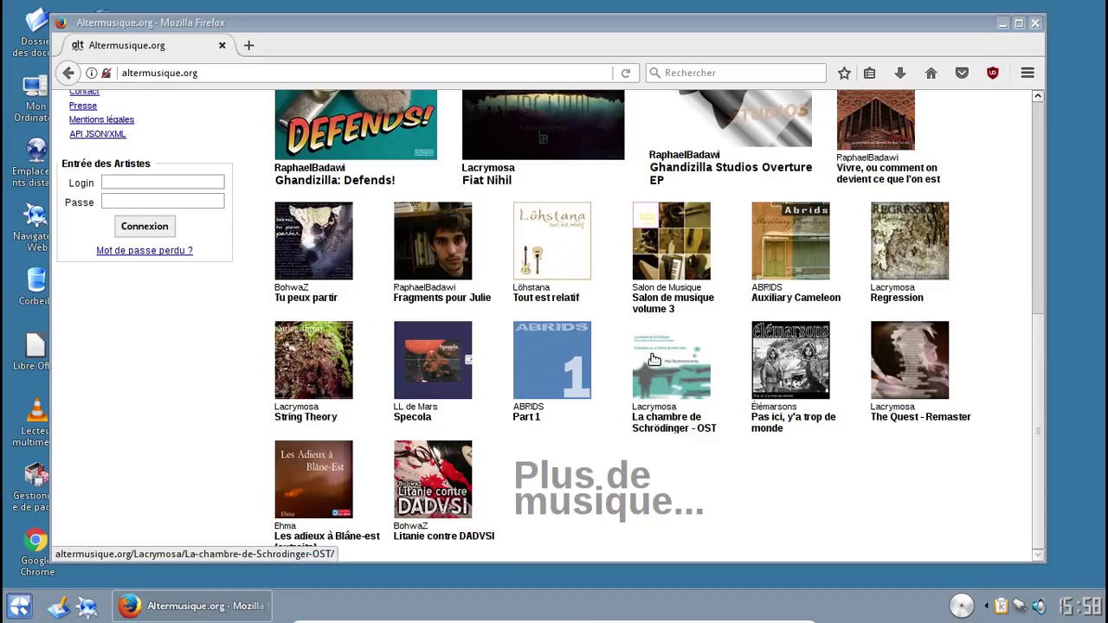
left_click(526, 254)
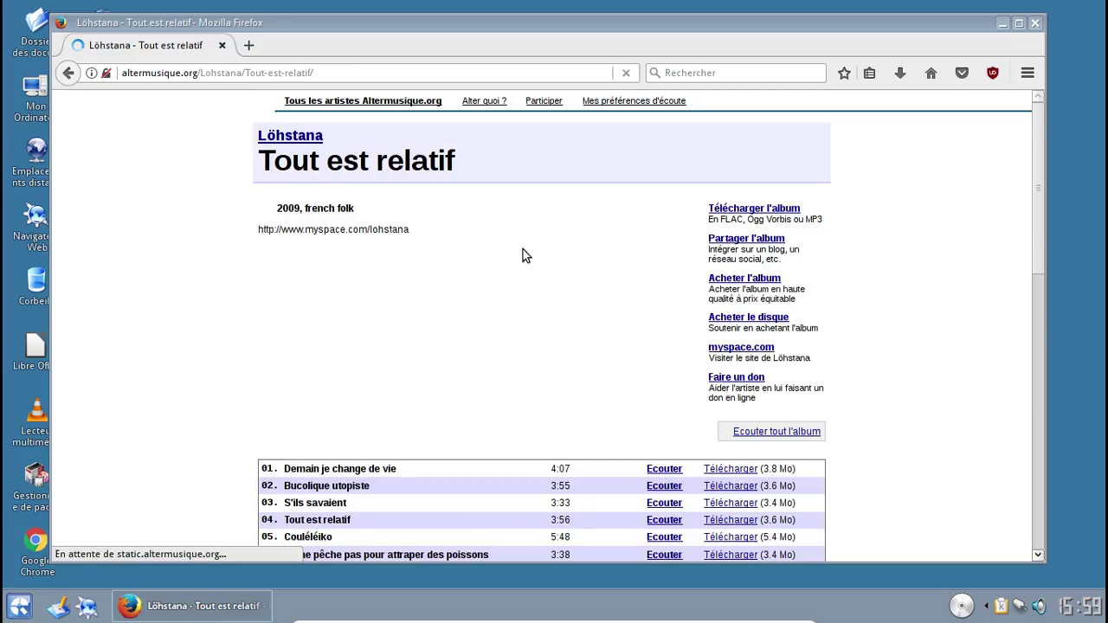
scroll(568, 291, "down", 8)
scroll(569, 292, "down", 6)
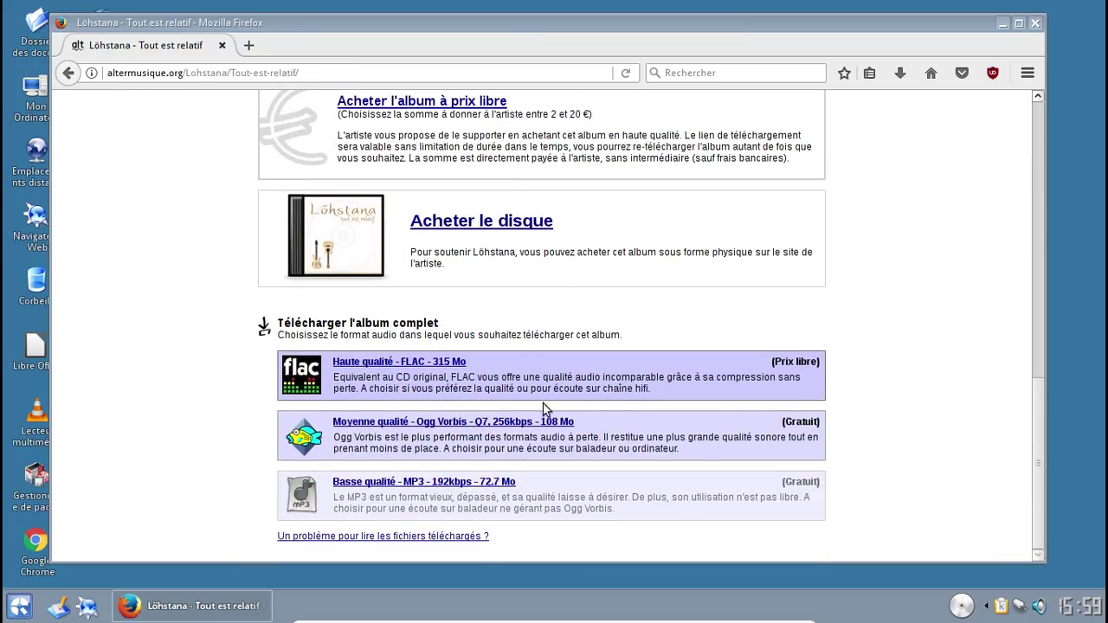
Step: Download the low-quality 192kbps MP3 version of the album, saving the file and making that the permanent action for this file type
left_click(489, 482)
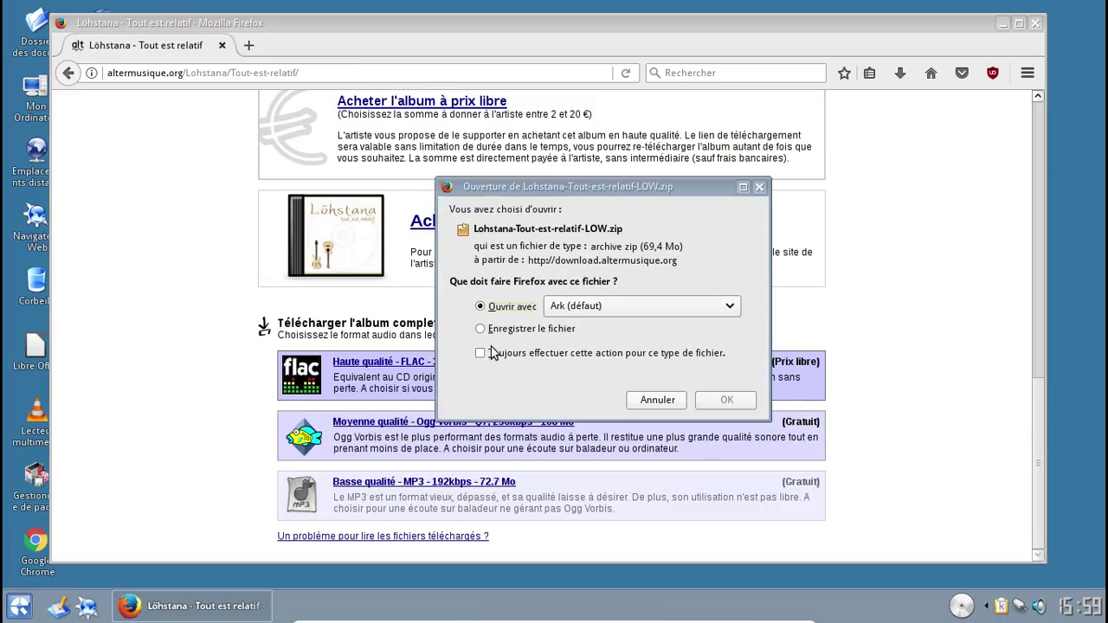
left_click(491, 330)
left_click(496, 354)
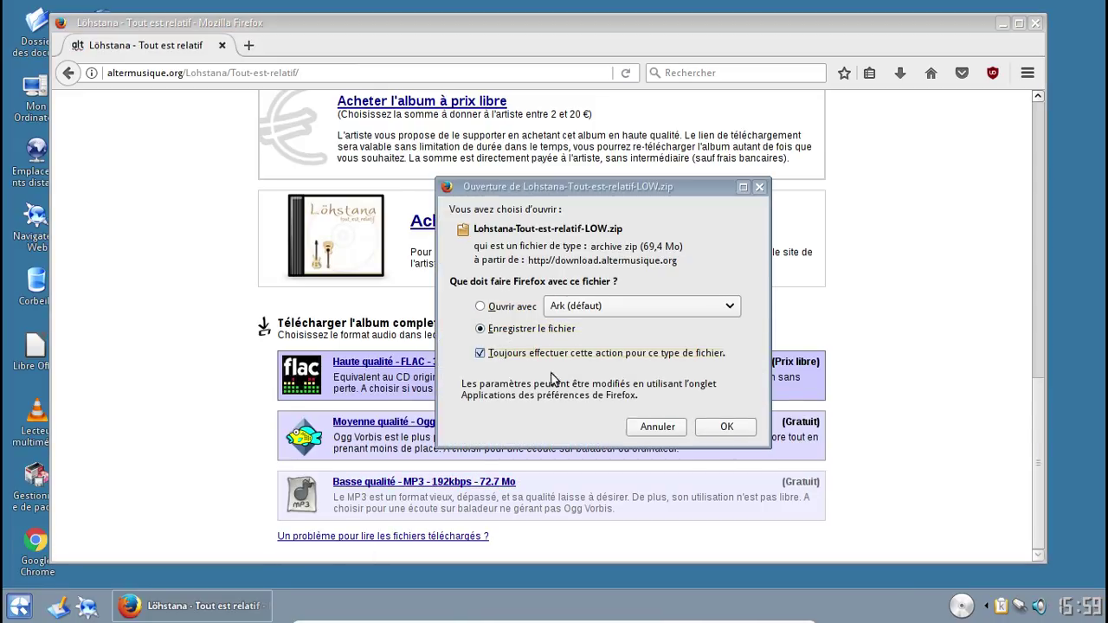
left_click(724, 427)
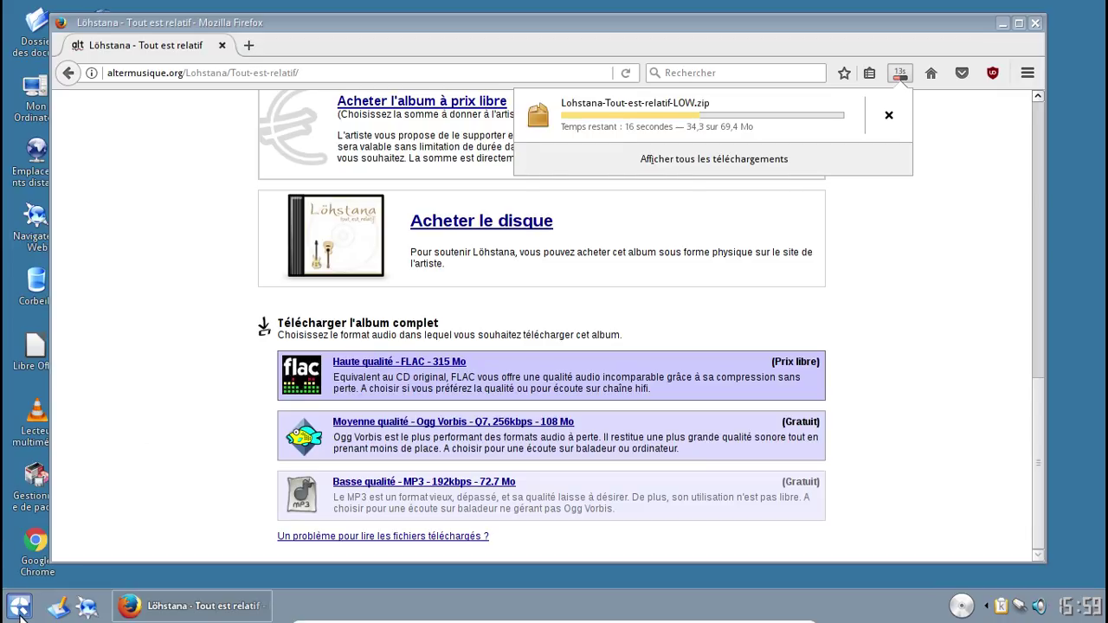
key("Escape")
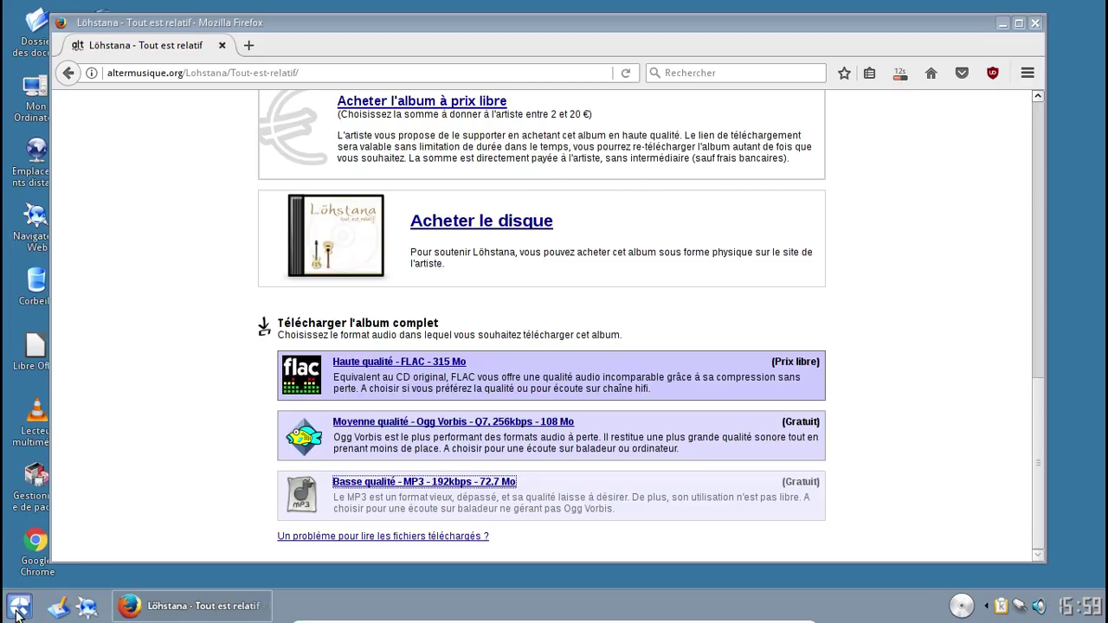
Step: Start the Synaptic package manager and look up installed "audio" applications with the application search while it loads
left_click(24, 515)
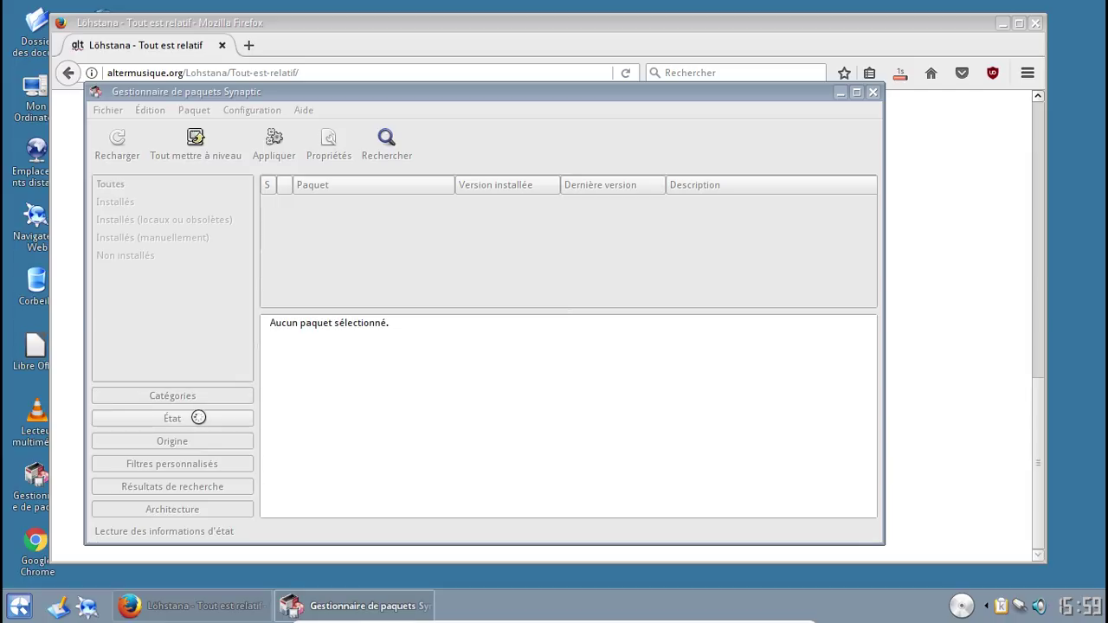
left_click(12, 609)
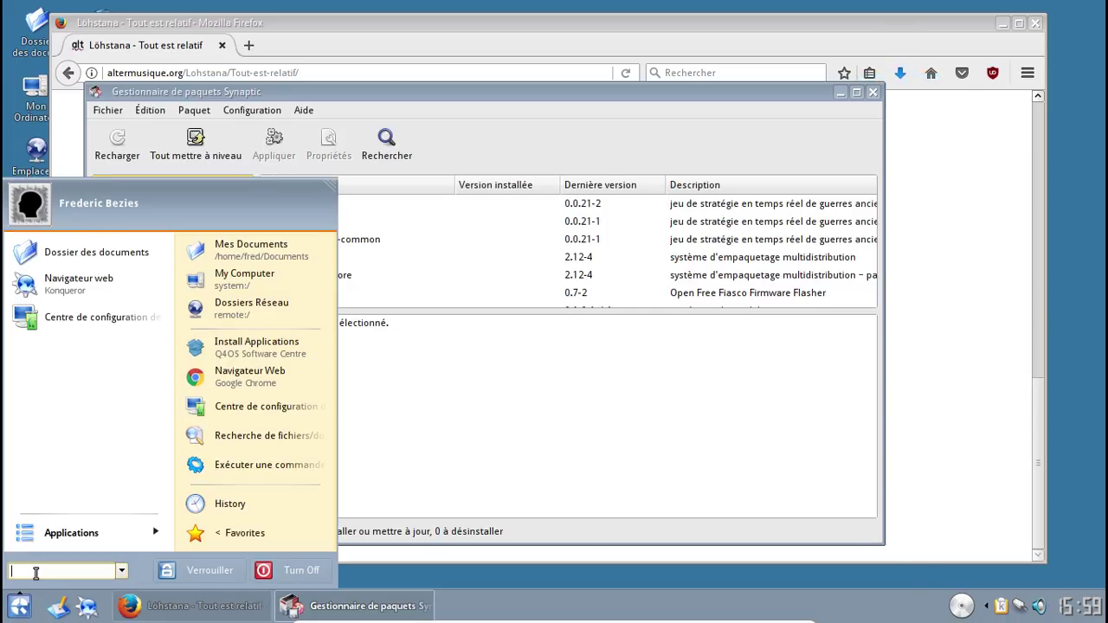
type("audio")
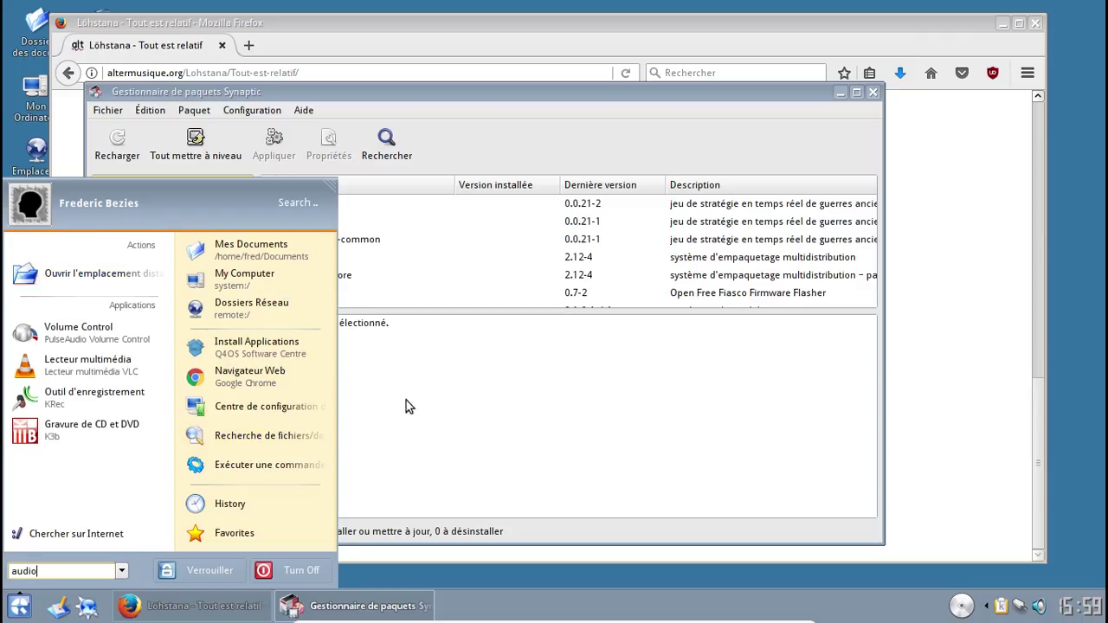
left_click(444, 406)
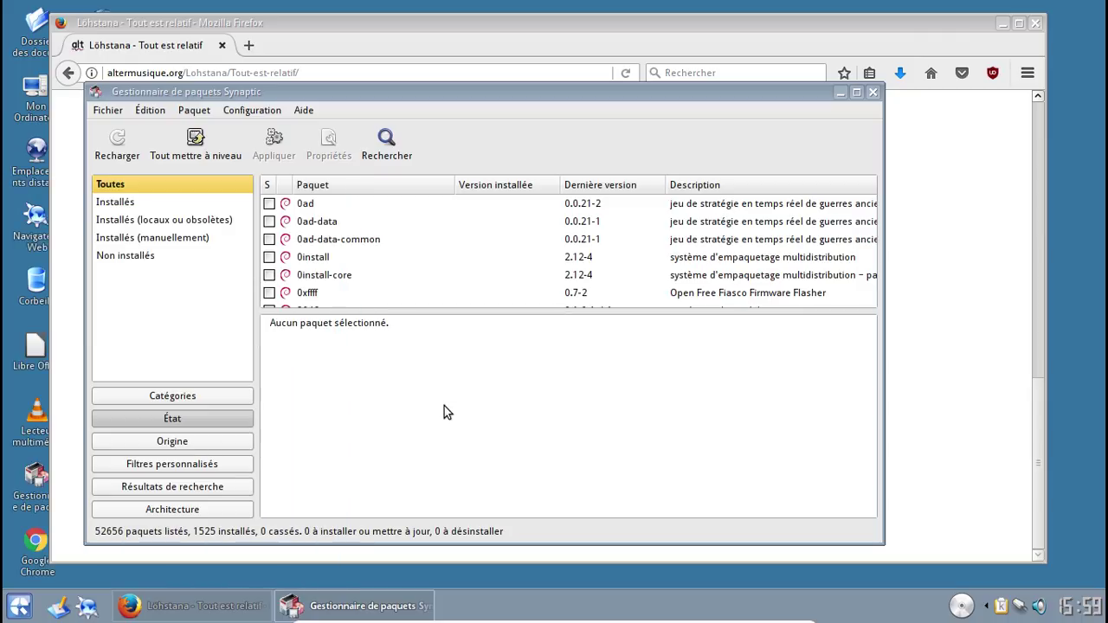
Step: Search the Synaptic packages for "audio" and mark amarok-trinity for installation together with its required dependencies
left_click(378, 156)
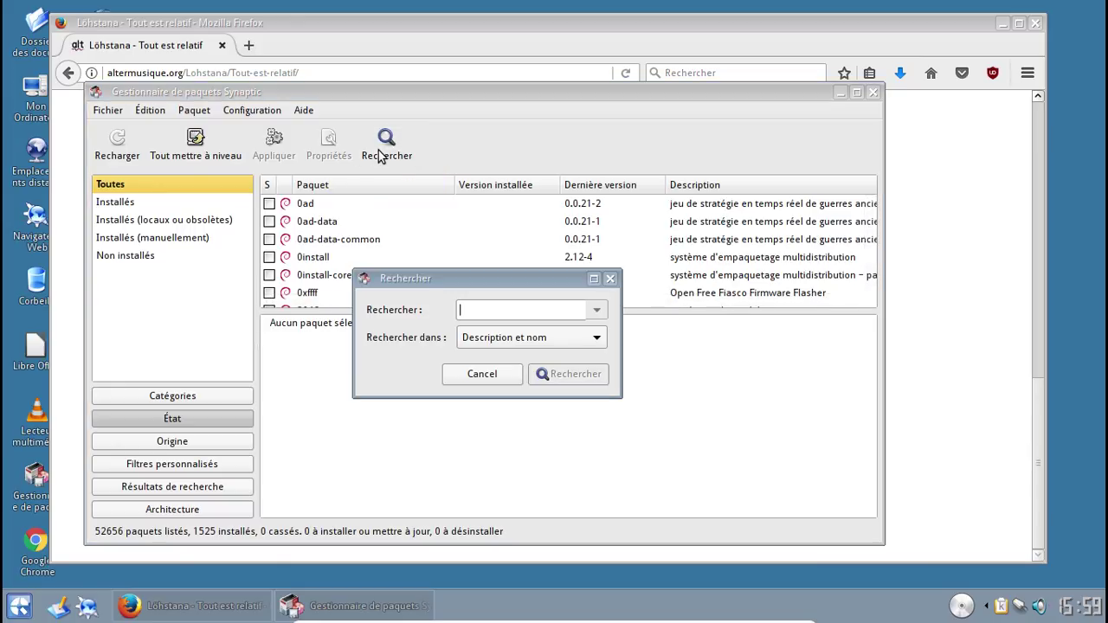
type("audio")
key("Return")
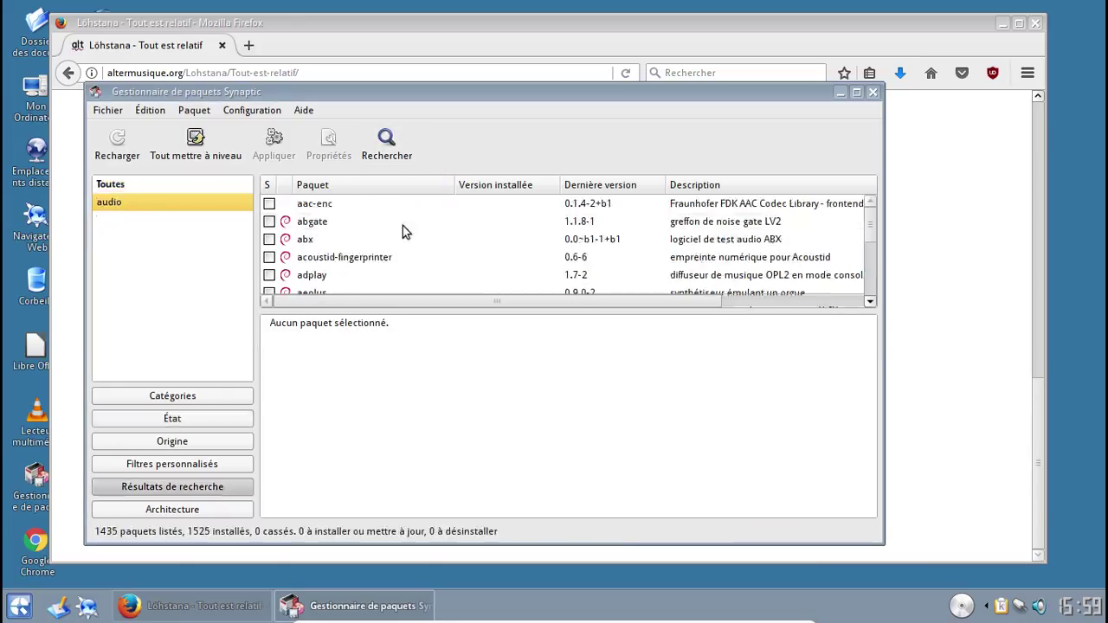
scroll(402, 226, "down", 3)
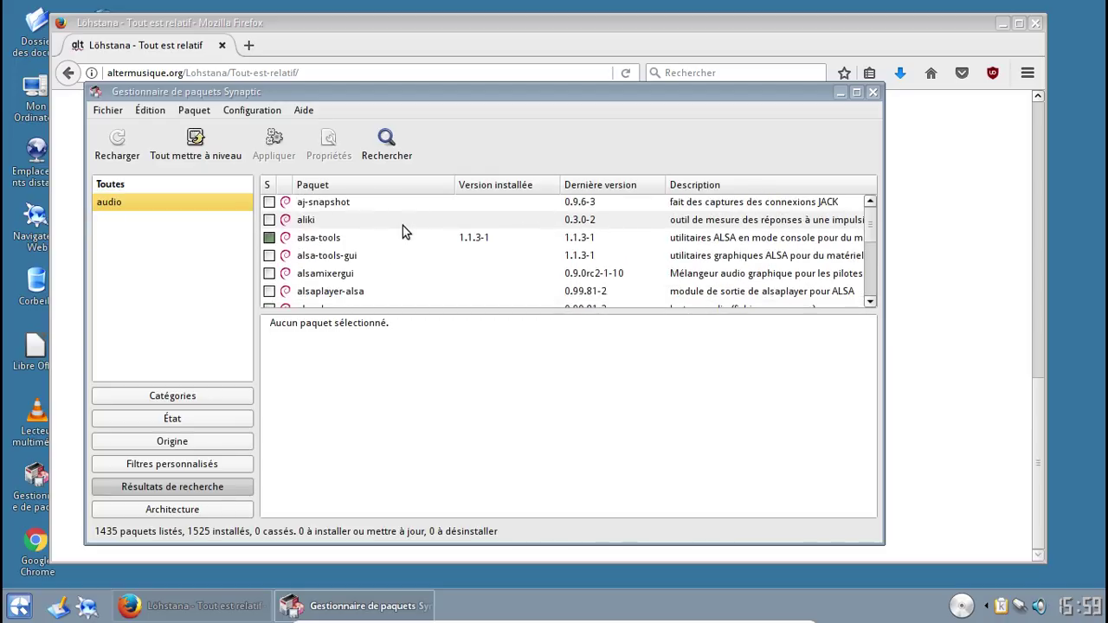
scroll(402, 226, "down", 10)
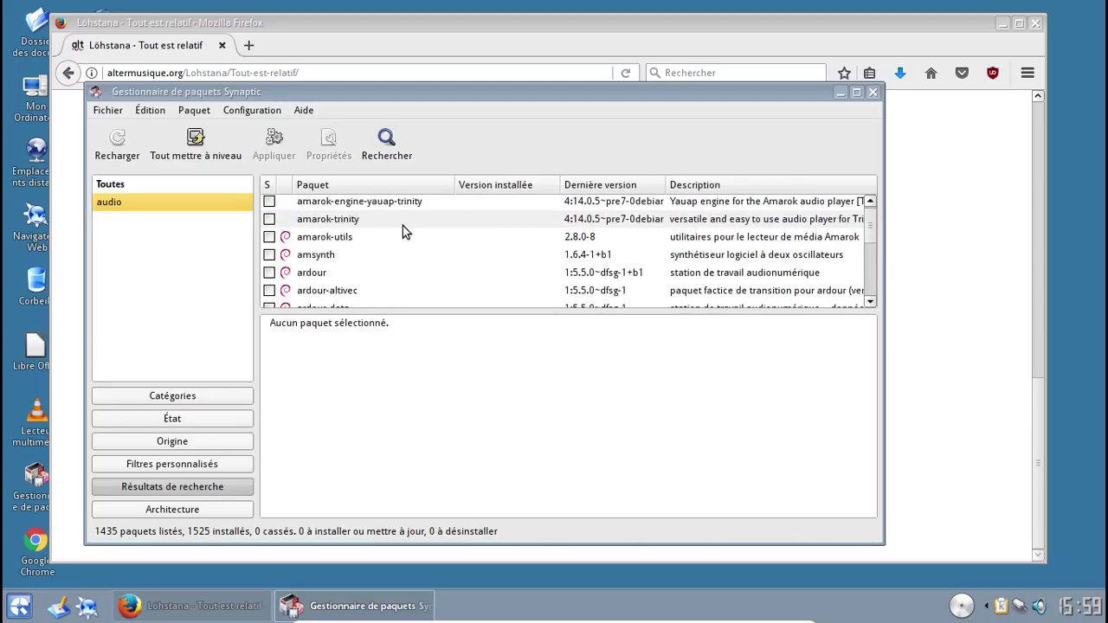
scroll(403, 226, "up", 1)
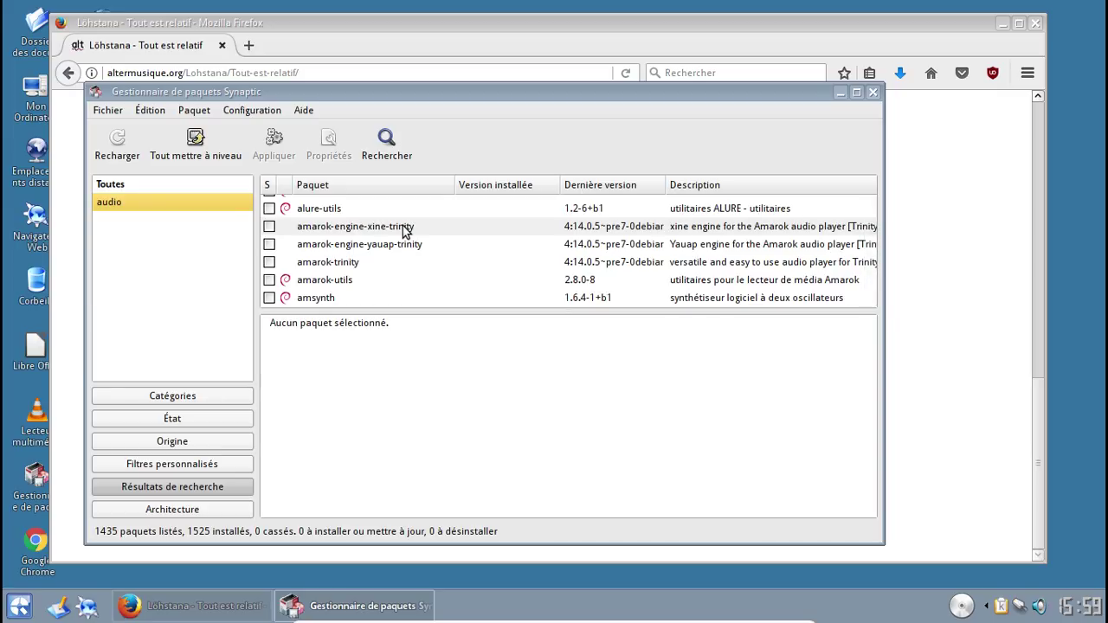
left_click(270, 263)
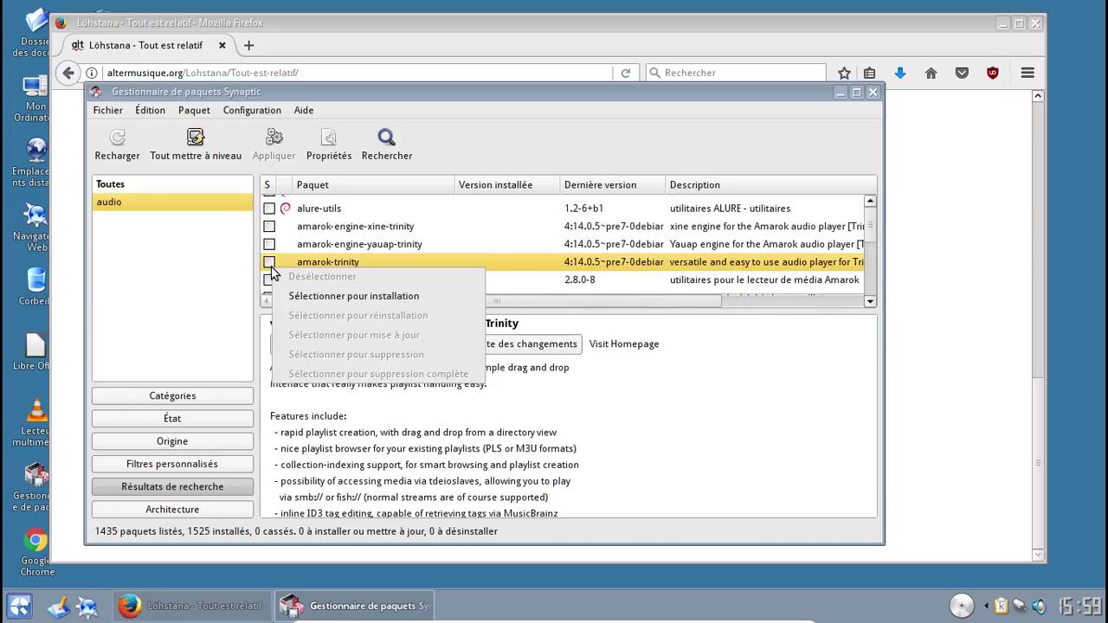
left_click(301, 292)
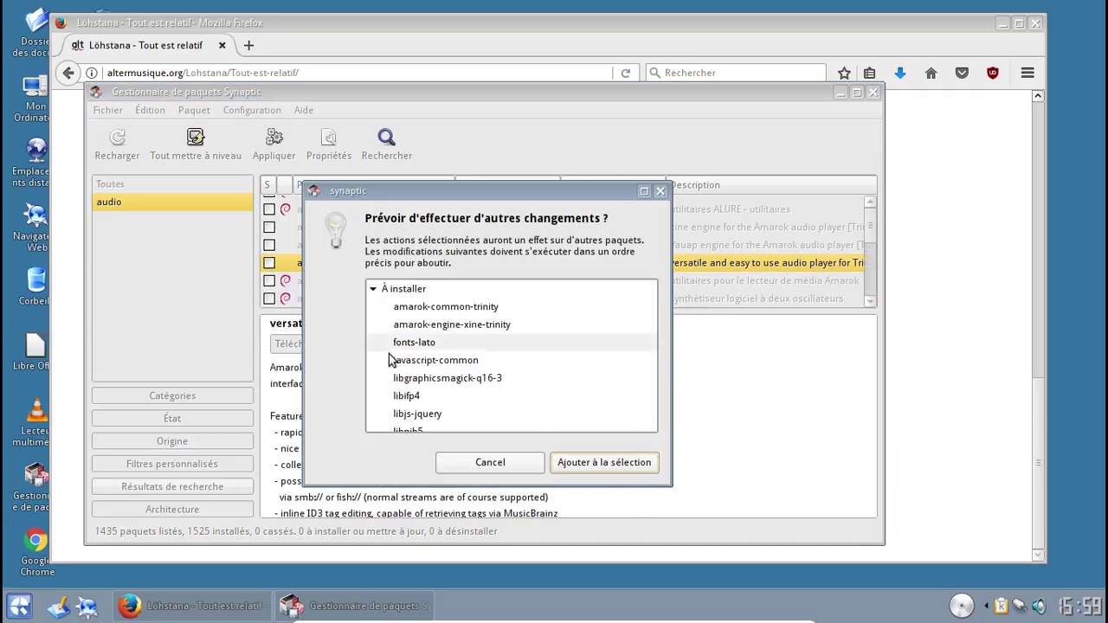
left_click(601, 470)
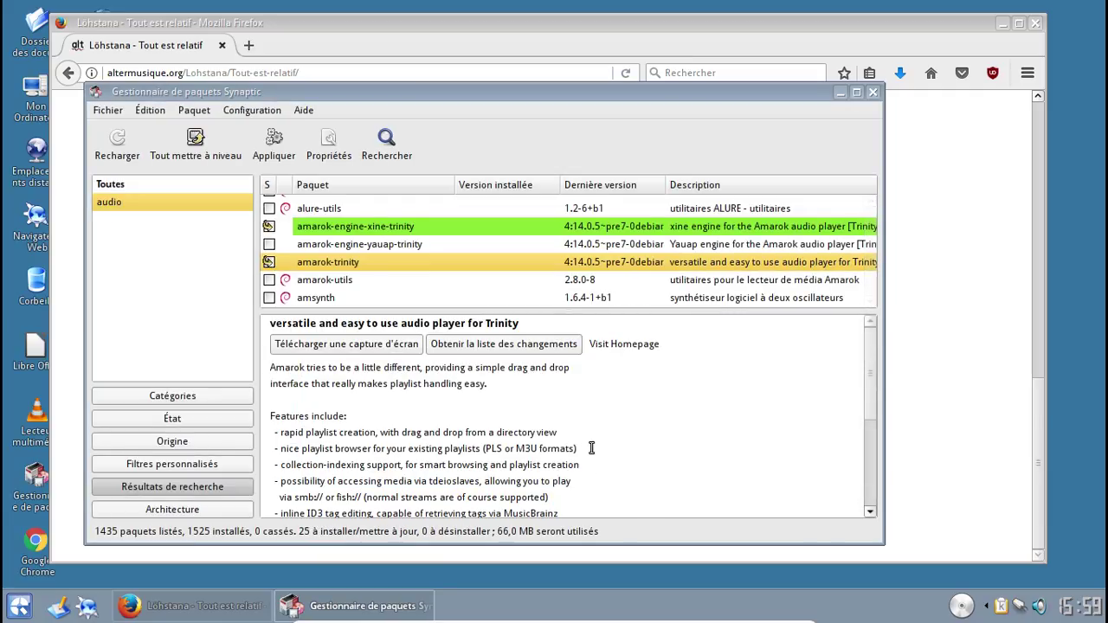
Step: Mark all available upgrades in Synaptic and apply the pending changes to install the Amarok packages
left_click(195, 141)
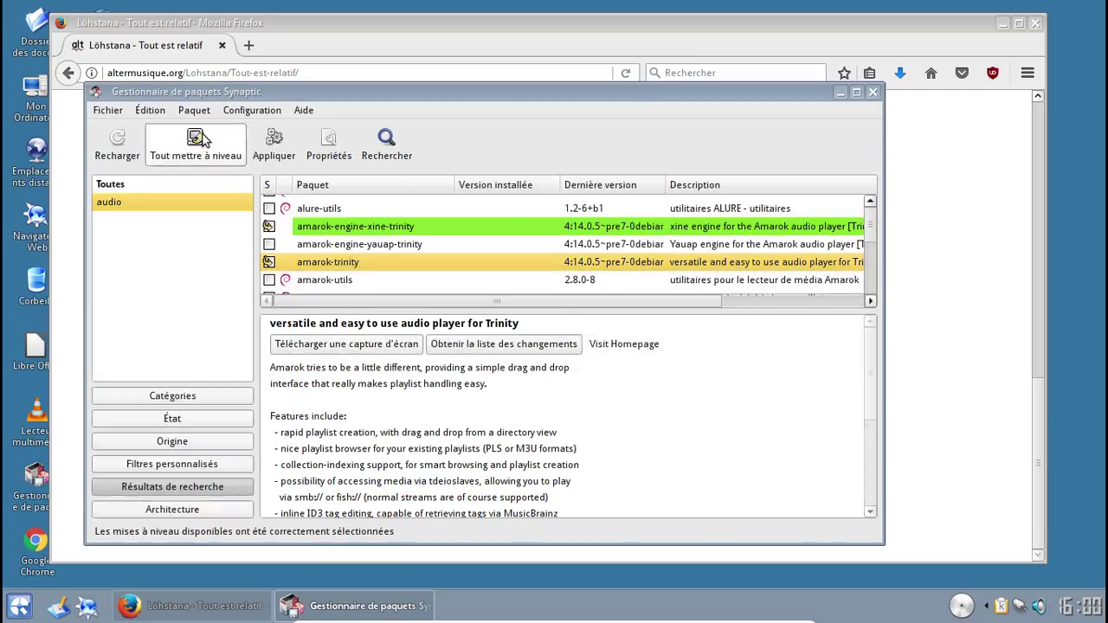
left_click(265, 149)
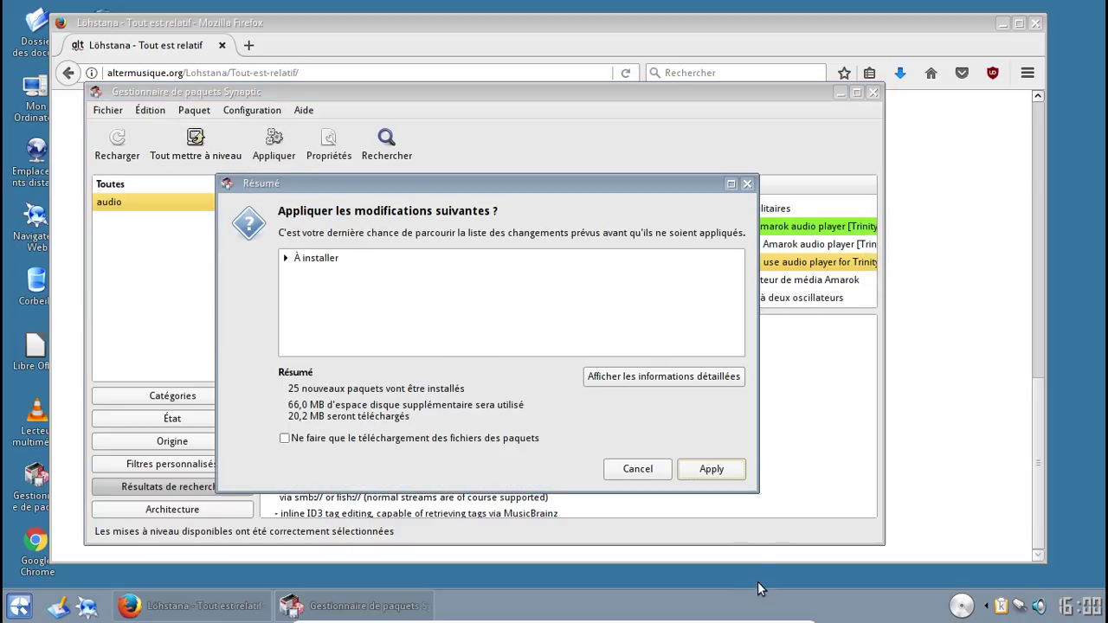
left_click(715, 472)
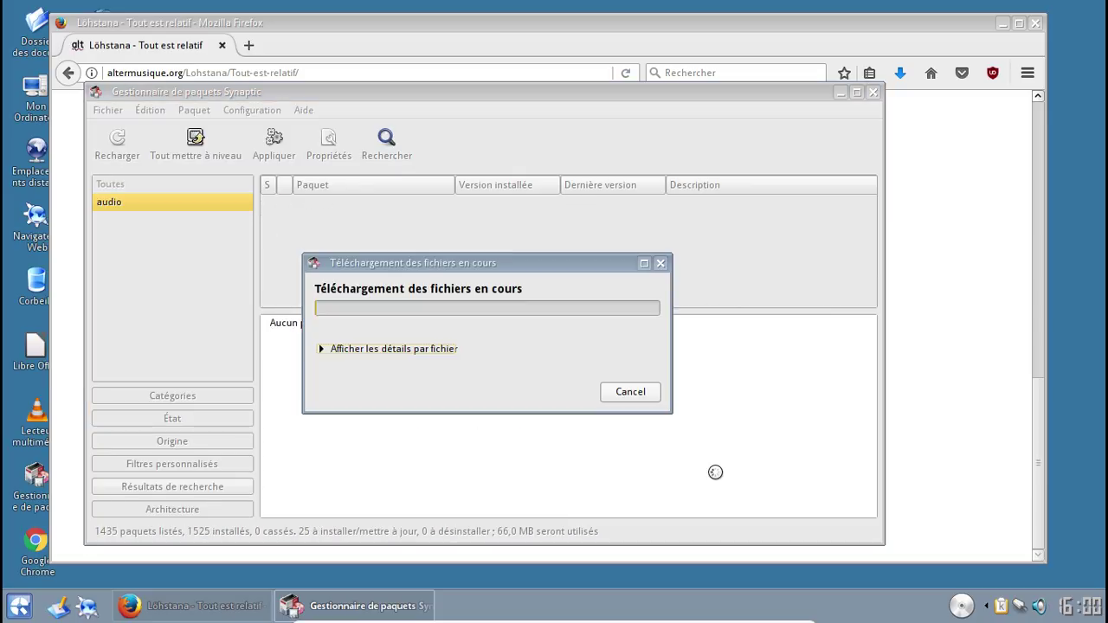
Step: Close Firefox and open Lohstana-Tout-est-relatif-LOW.zip from the documents folder with Ark
left_click(1024, 346)
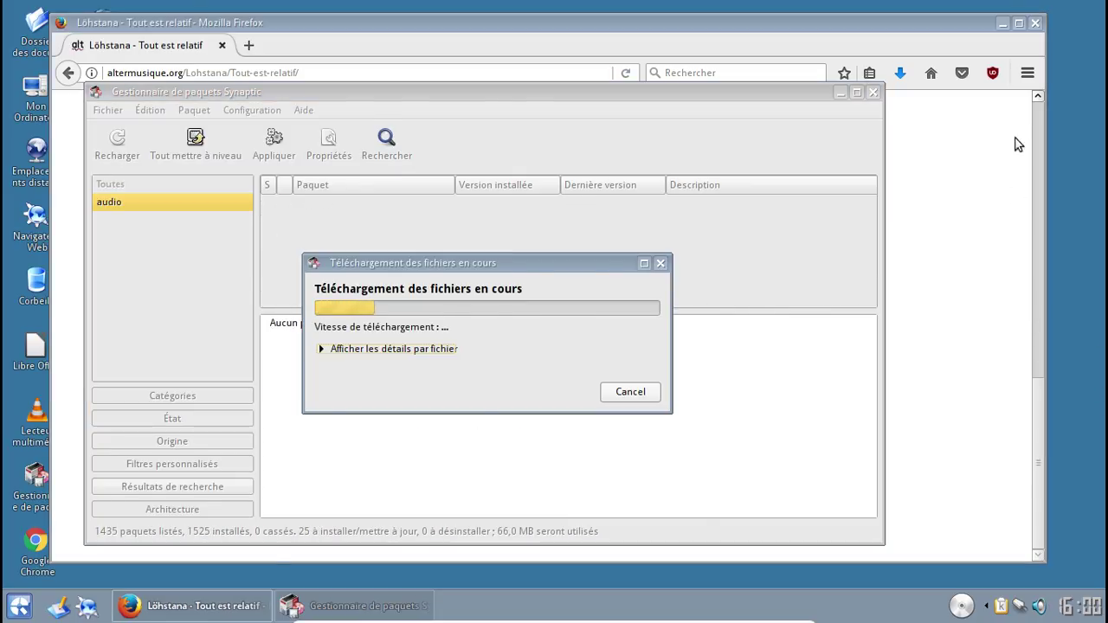
left_click(1037, 23)
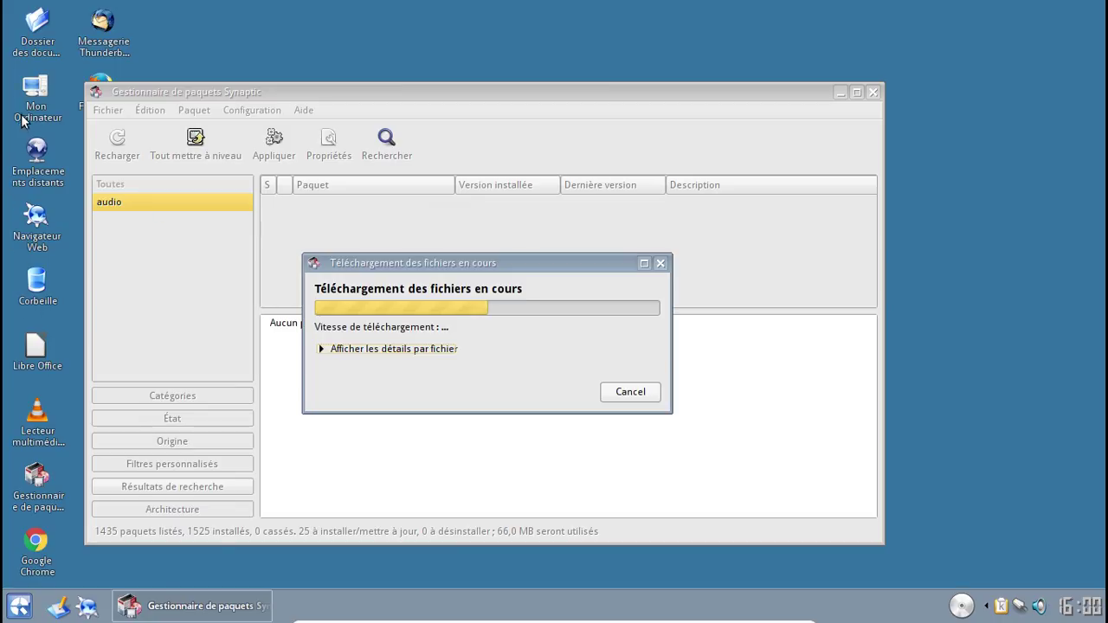
left_click(28, 37)
double_click(28, 37)
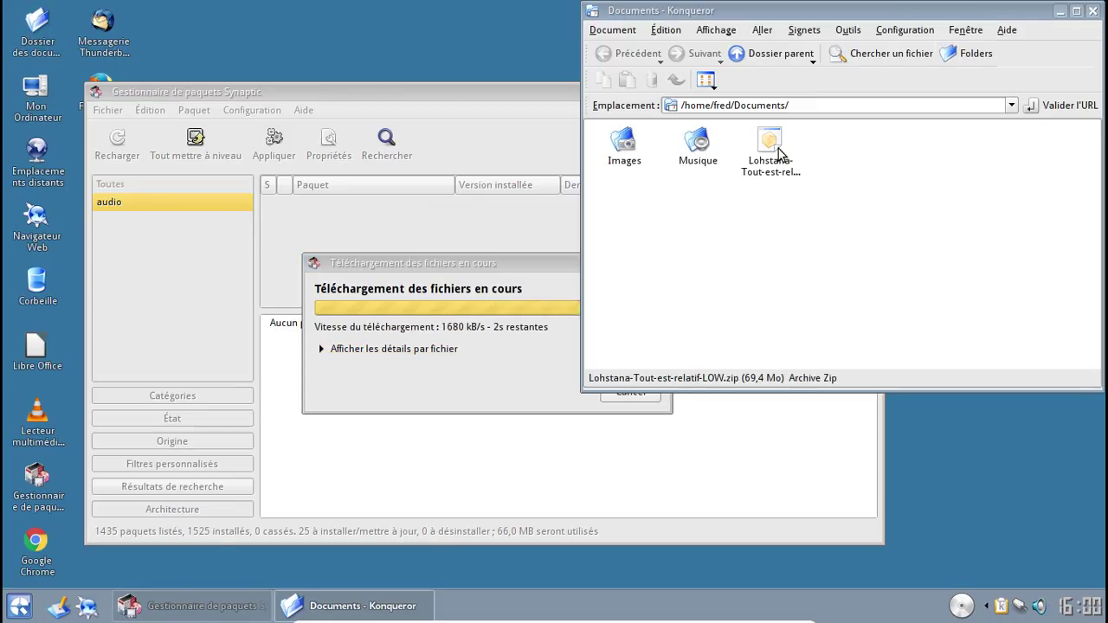
right_click(778, 154)
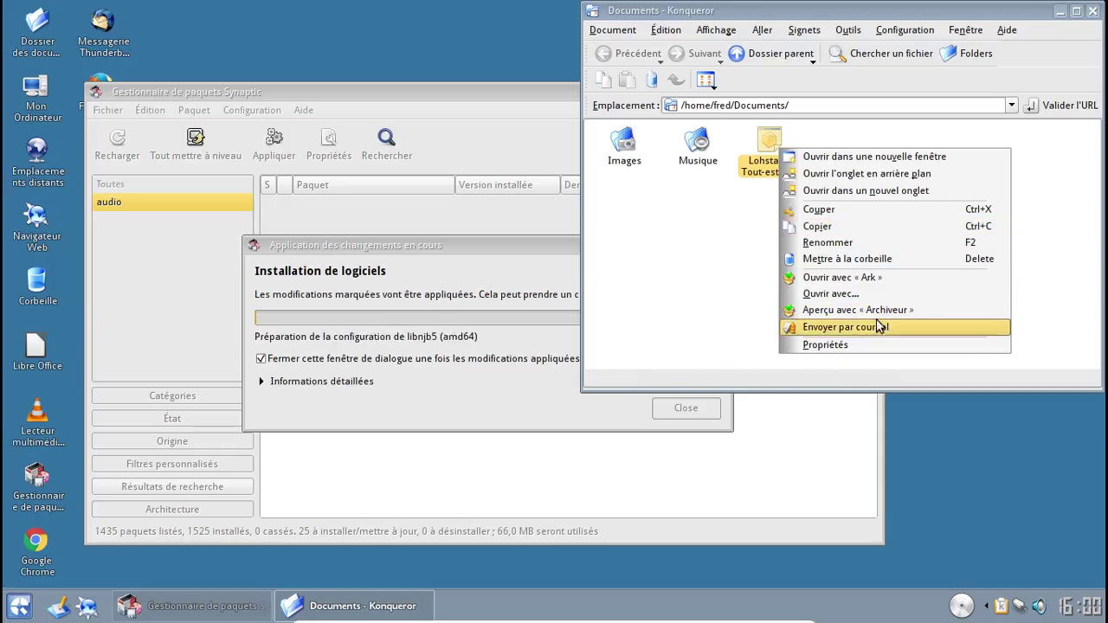
left_click(829, 277)
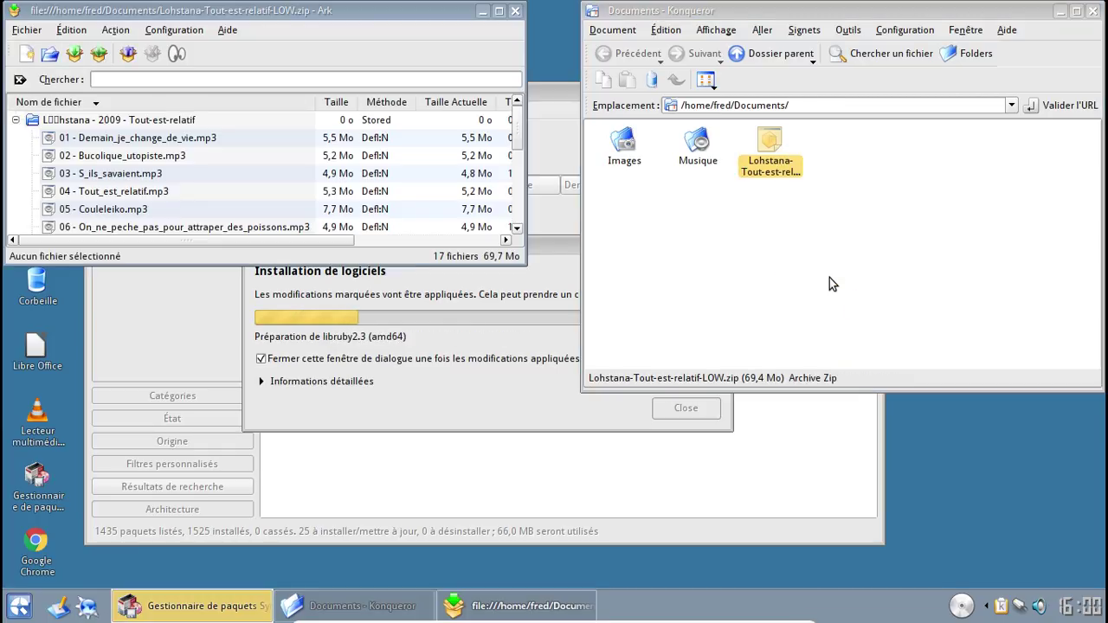
left_click(26, 29)
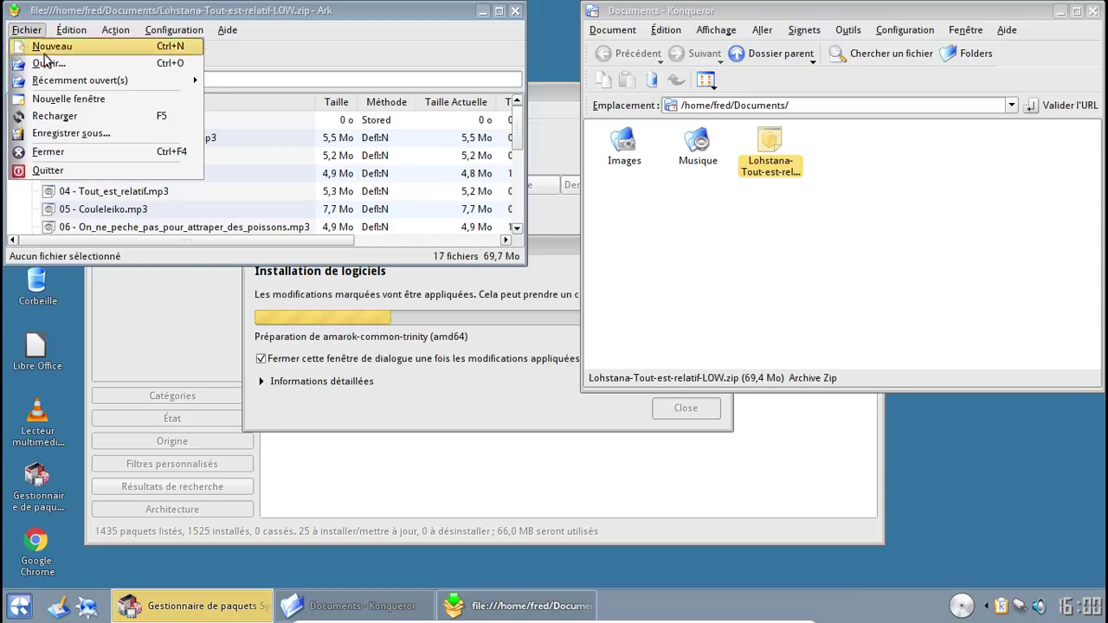
mouse_move(106, 84)
mouse_move(75, 32)
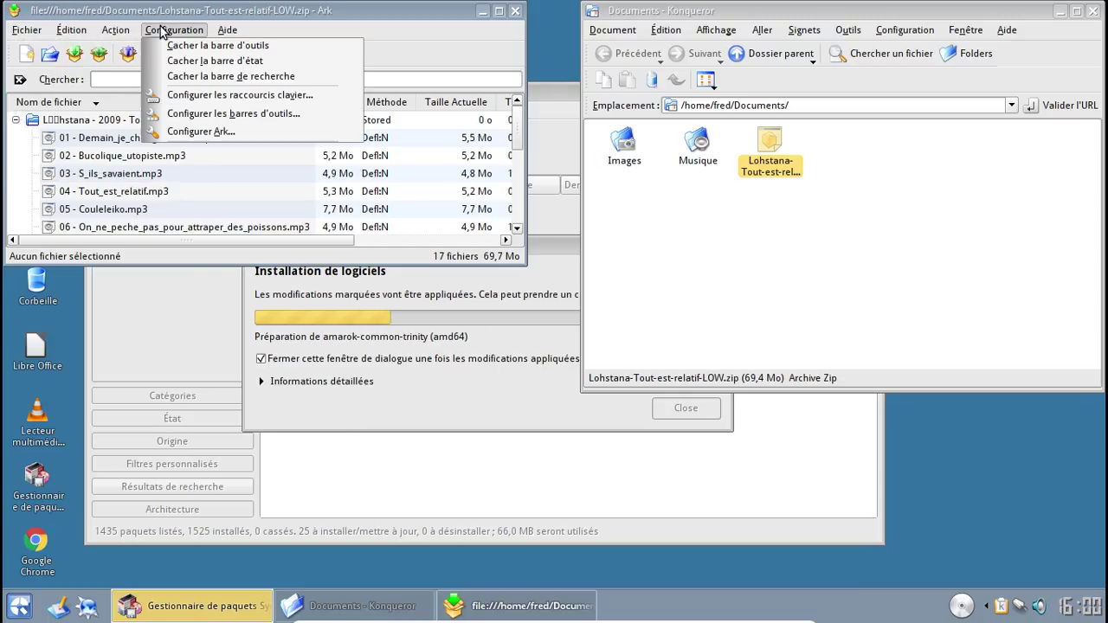
left_click(161, 32)
left_click(72, 30)
left_click(102, 57)
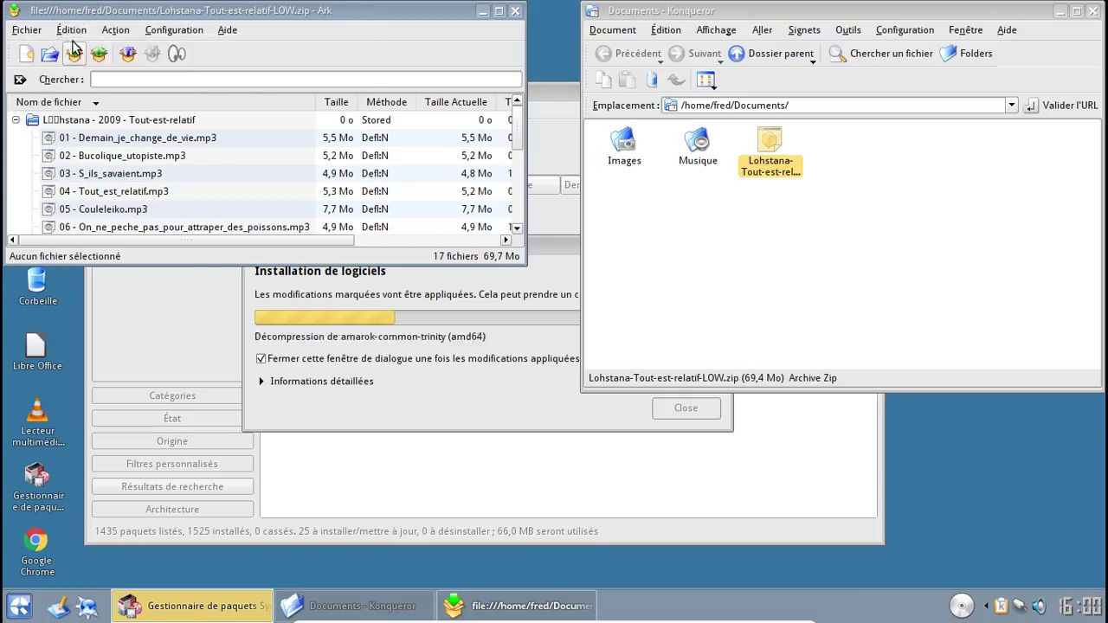
Step: Extract all files of the album archive to the home folder, and close Ark and the Documents window
left_click(127, 54)
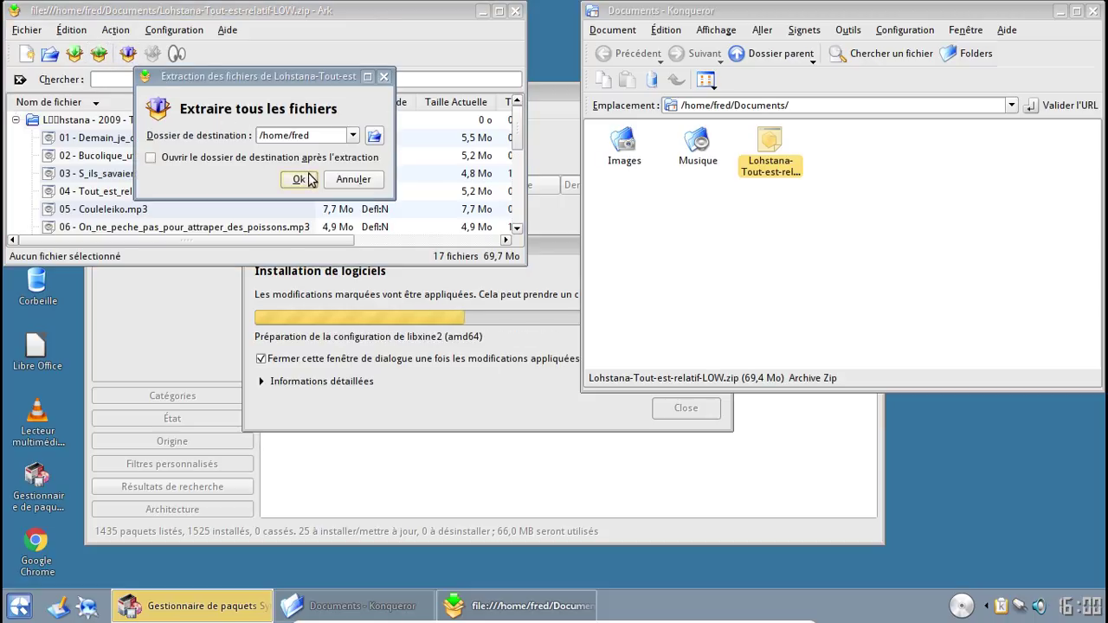
left_click(298, 179)
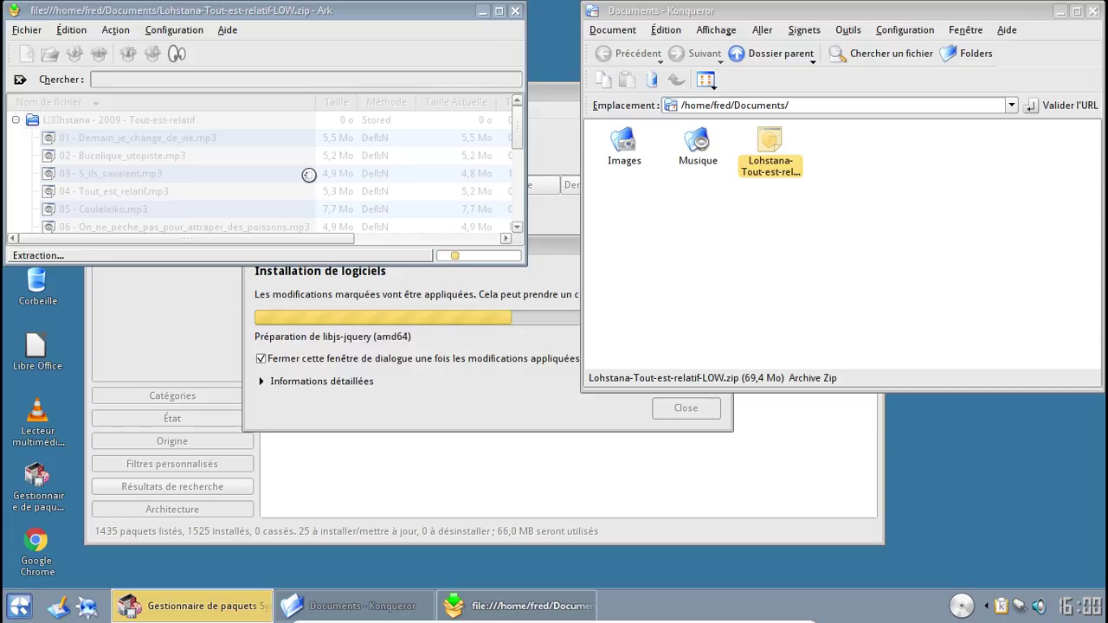
left_click(515, 11)
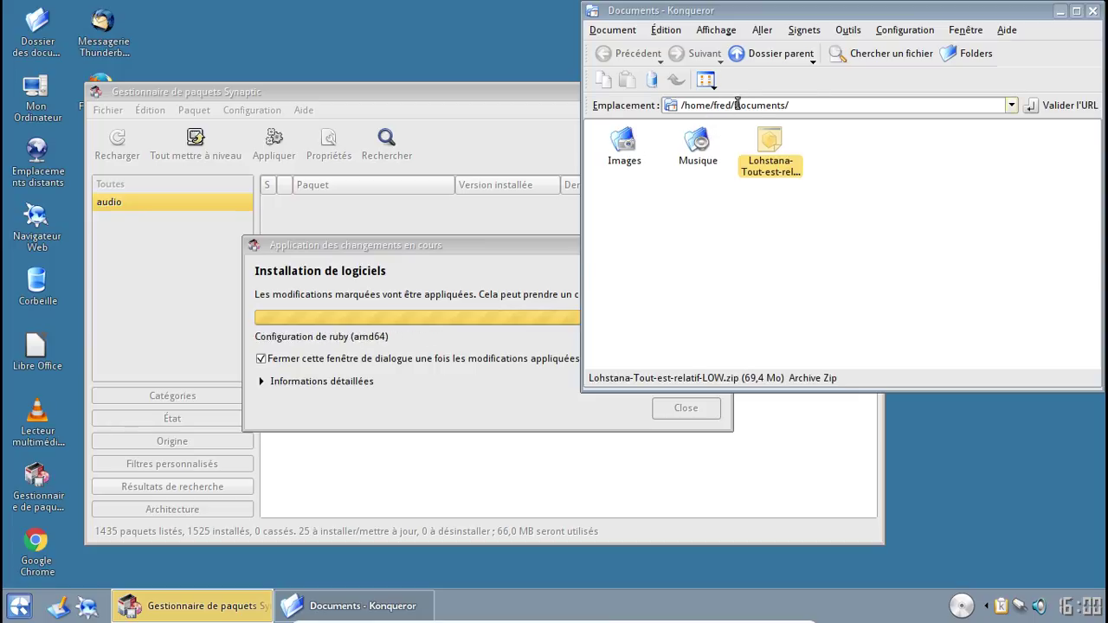
left_click(1098, 12)
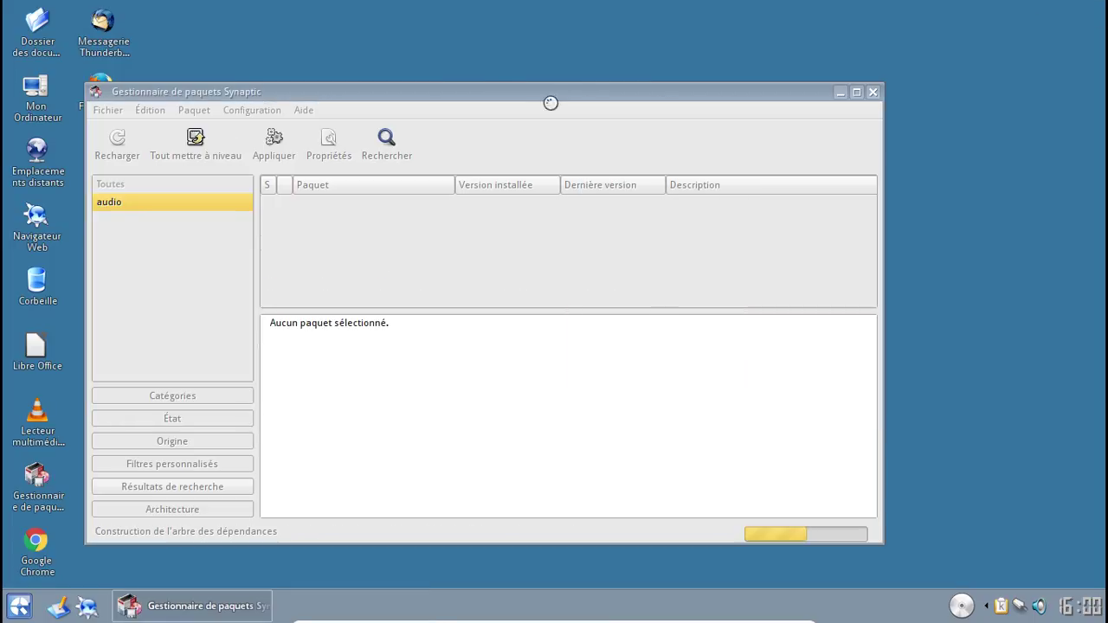
Step: Open the home folder from Mon Ordinateur and move the extracted Löhstana album folder into Documents
left_click(38, 93)
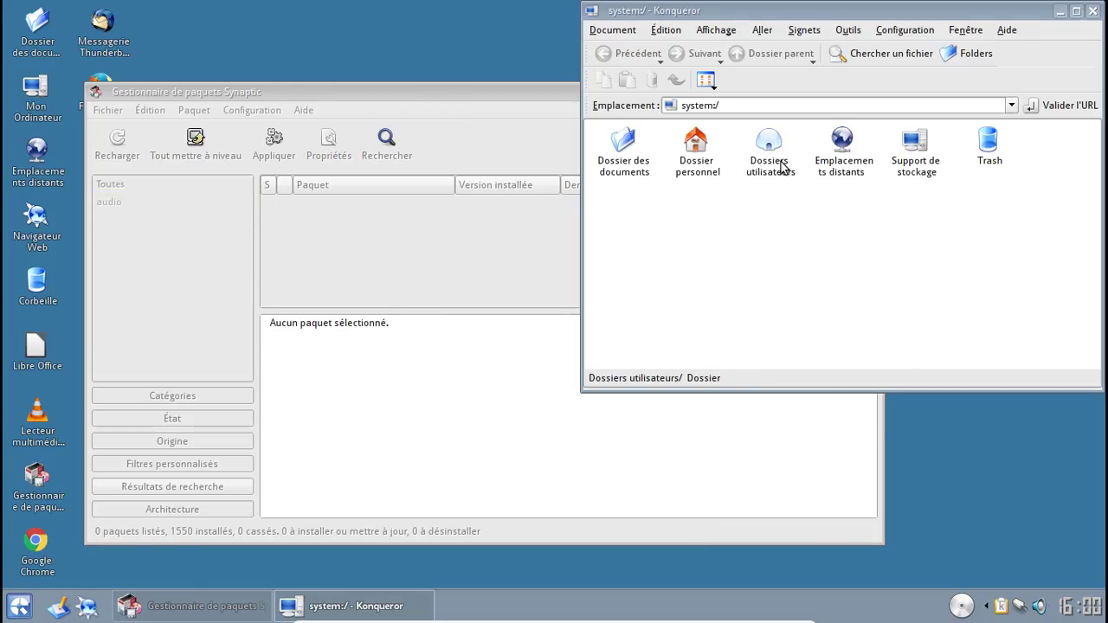
left_click(713, 159)
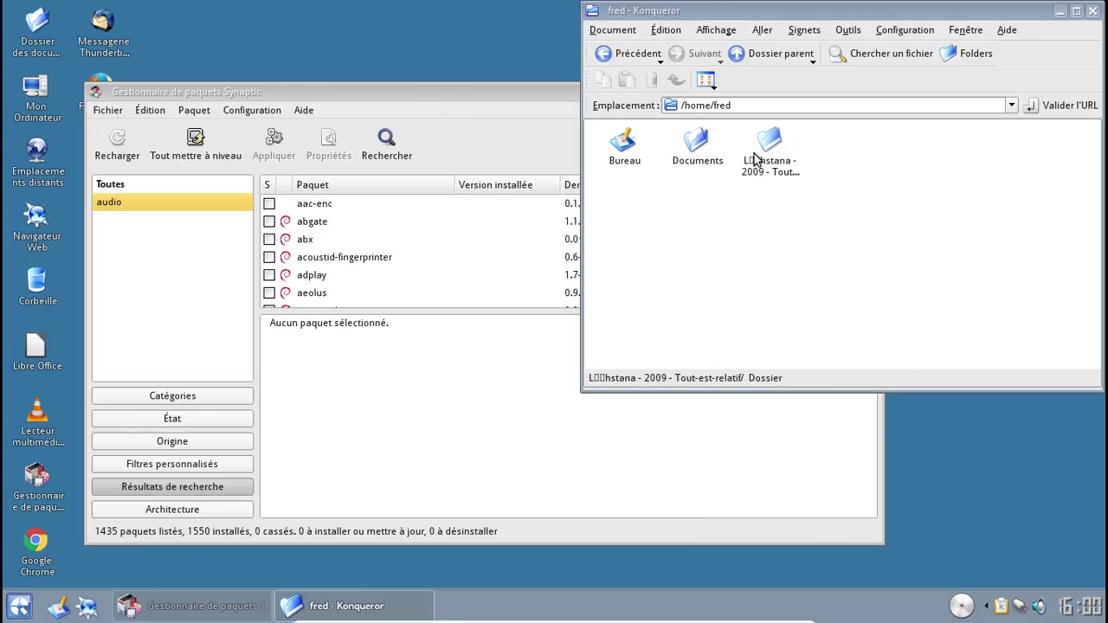
left_click_drag(770, 143, 695, 149)
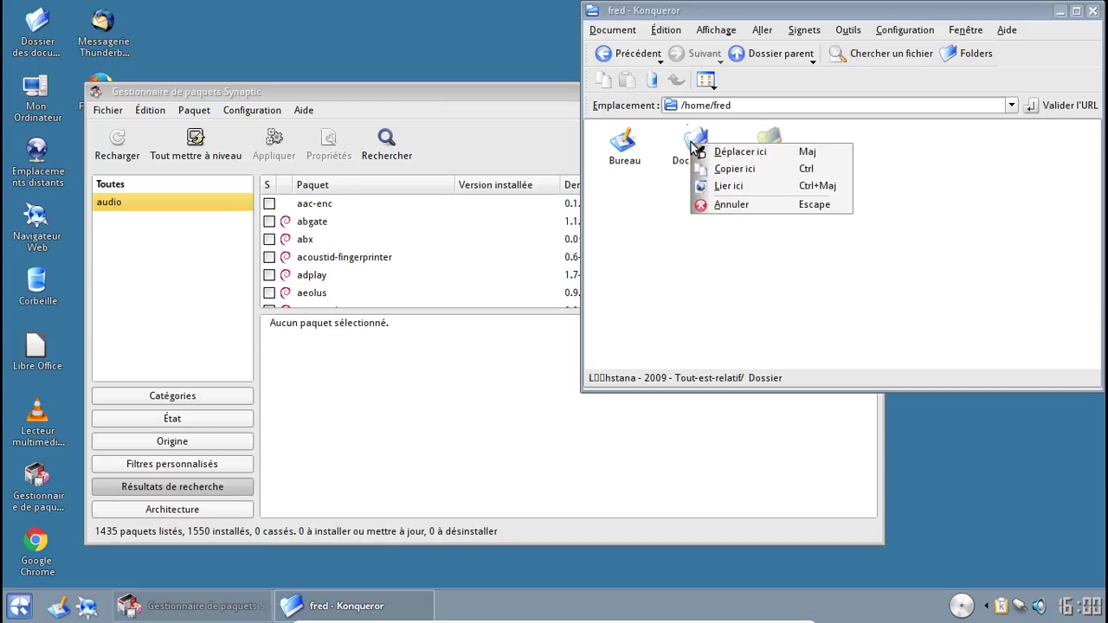
left_click(702, 150)
Step: Open Documents and move the Löhstana album folder into its Musique subfolder
left_click(700, 147)
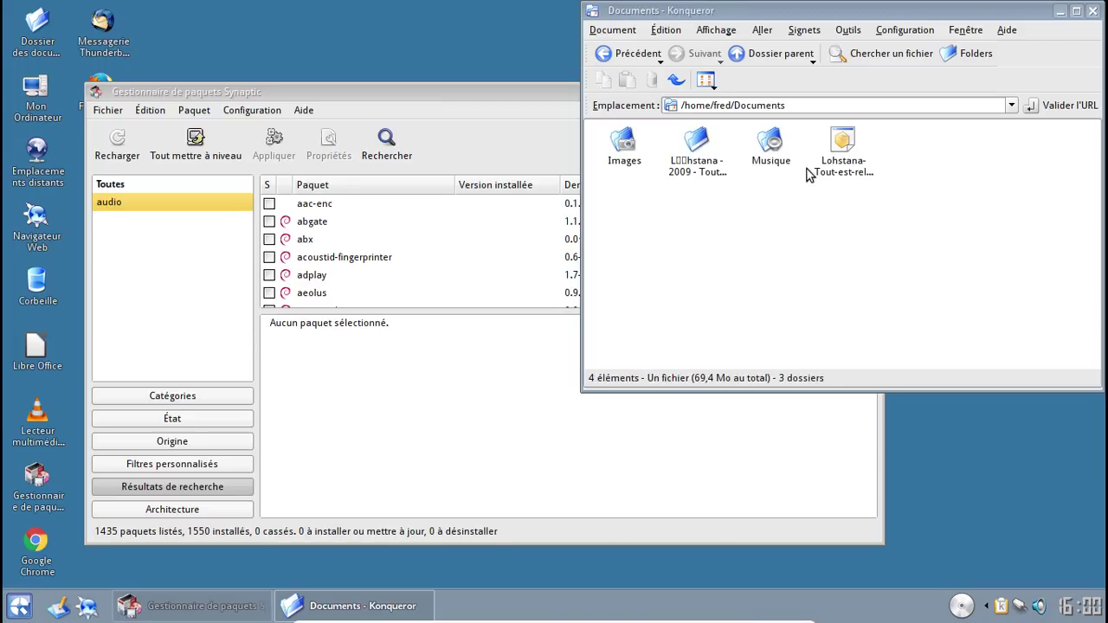
left_click_drag(695, 143, 770, 152)
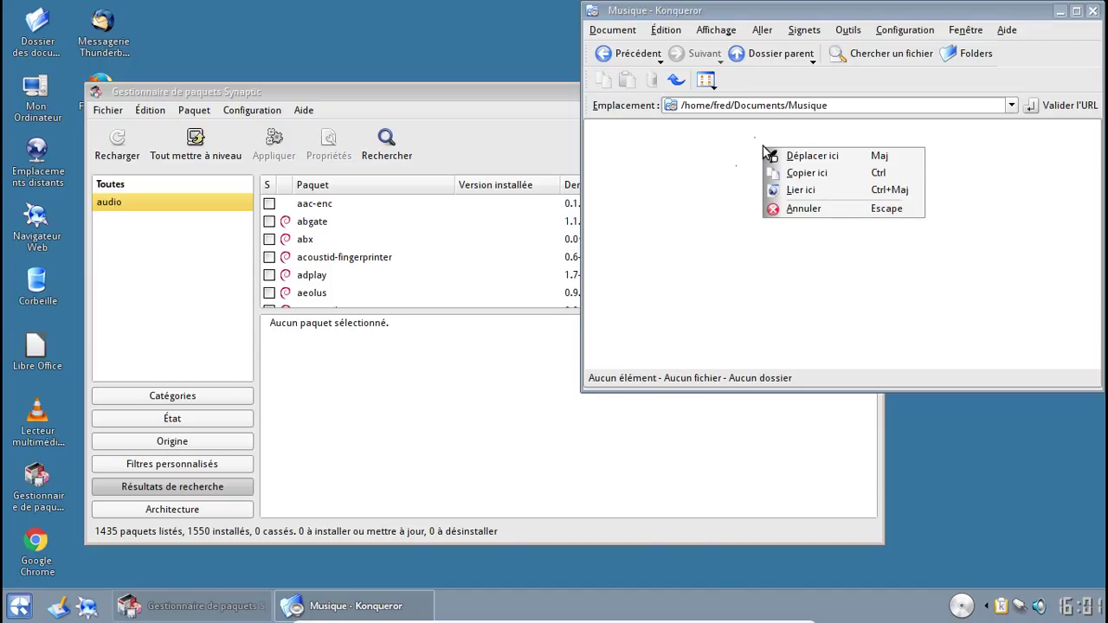
left_click(792, 159)
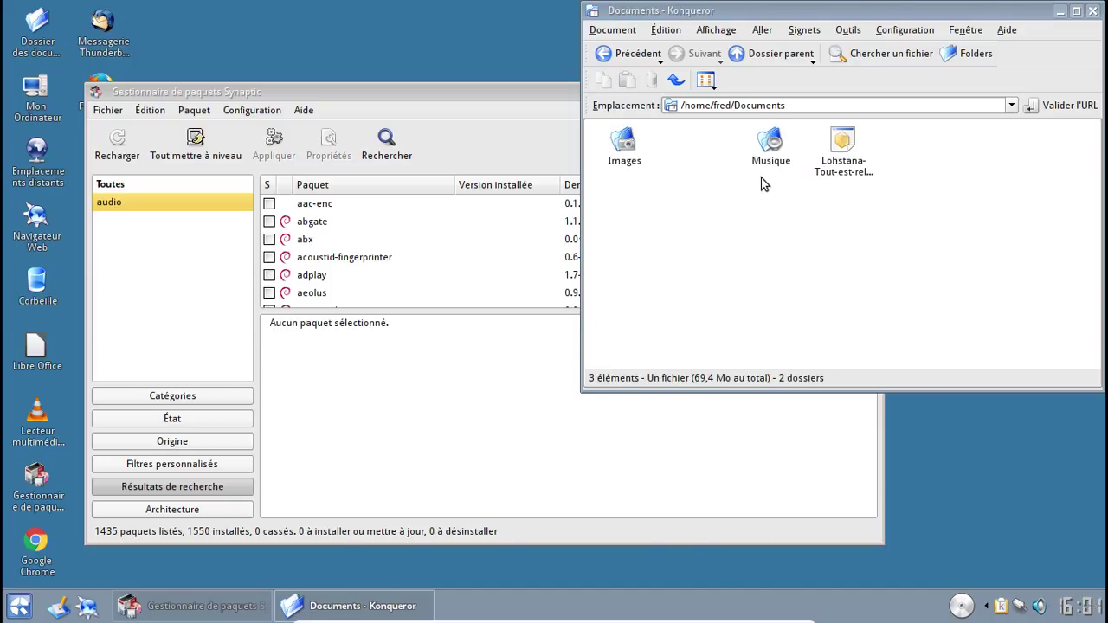
Step: Check the album folder inside Musique, and close the file manager and Synaptic
left_click(772, 147)
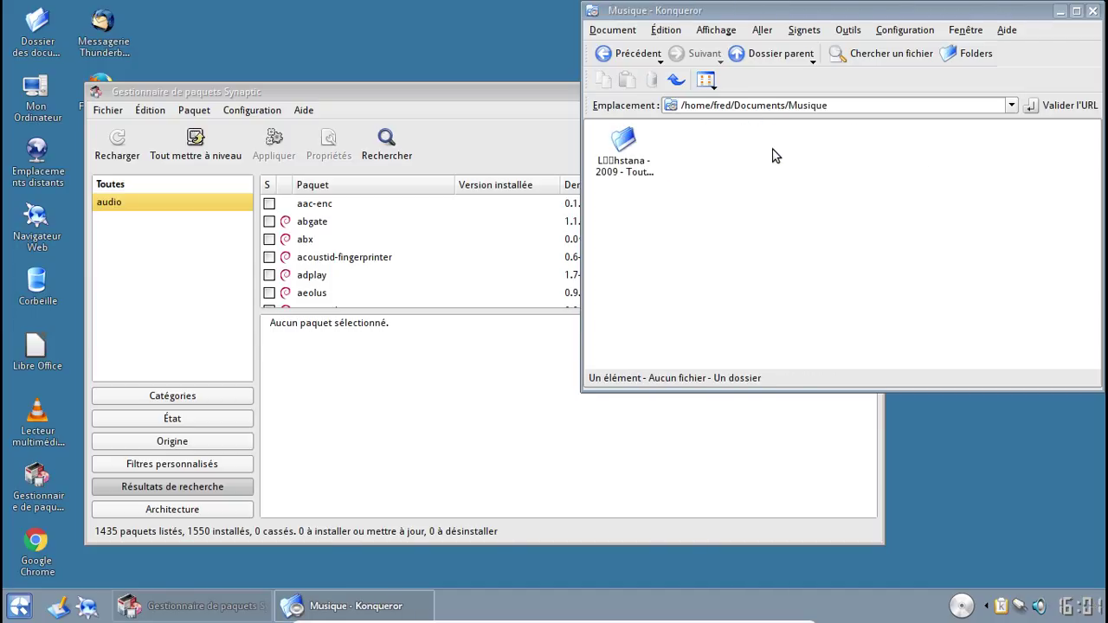
left_click(624, 149)
left_click(1092, 11)
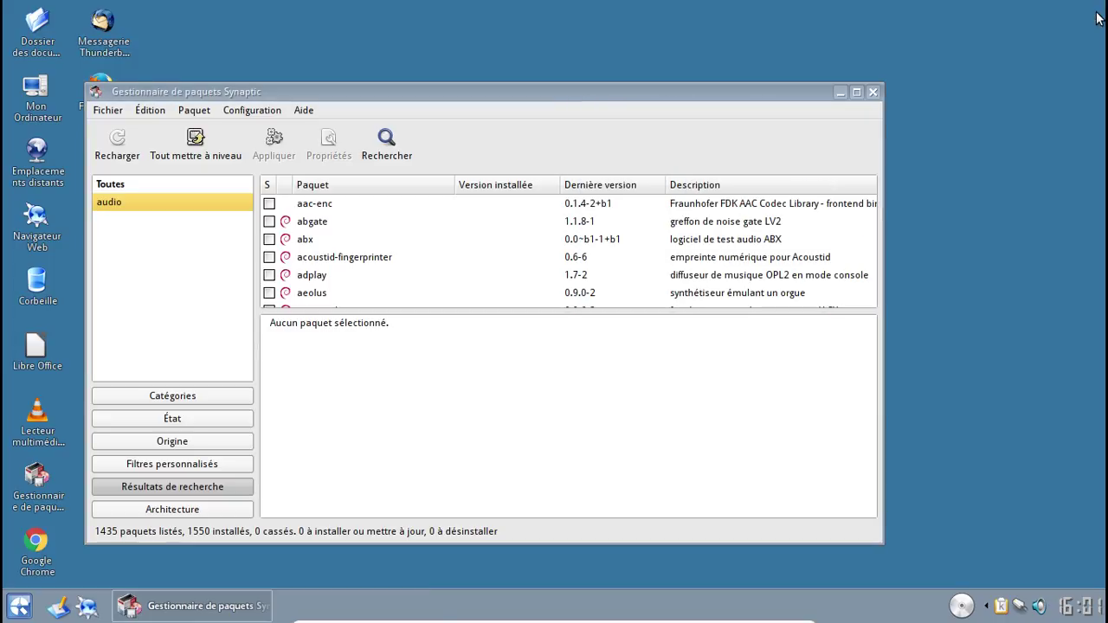
left_click(876, 94)
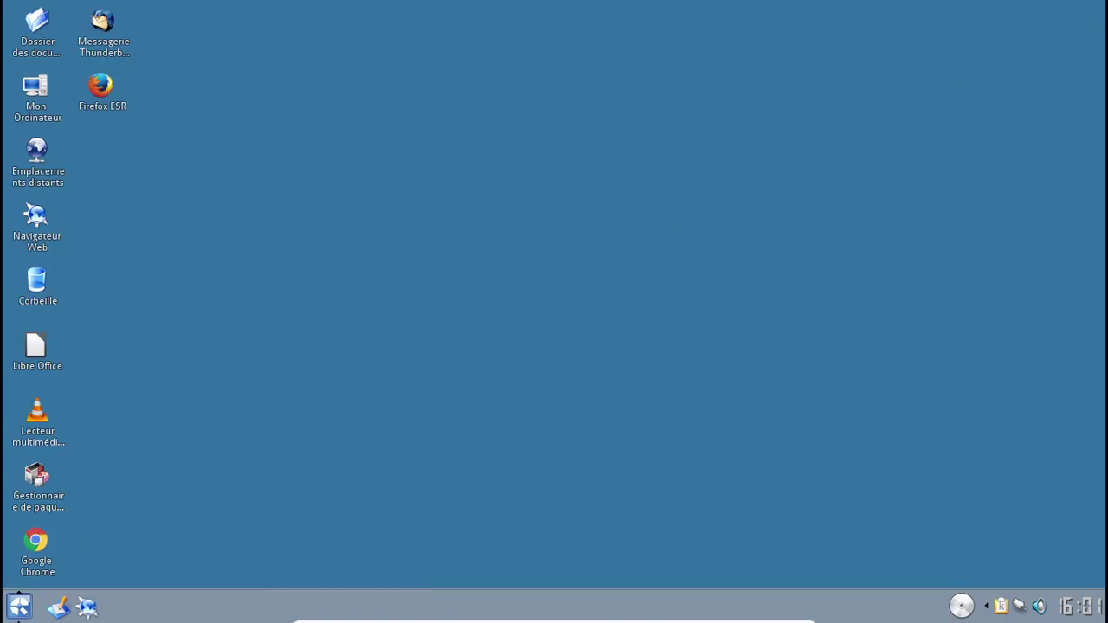
Step: Search the installed applications for "ama" and launch the Amarok audio player
left_click(19, 605)
type("ama")
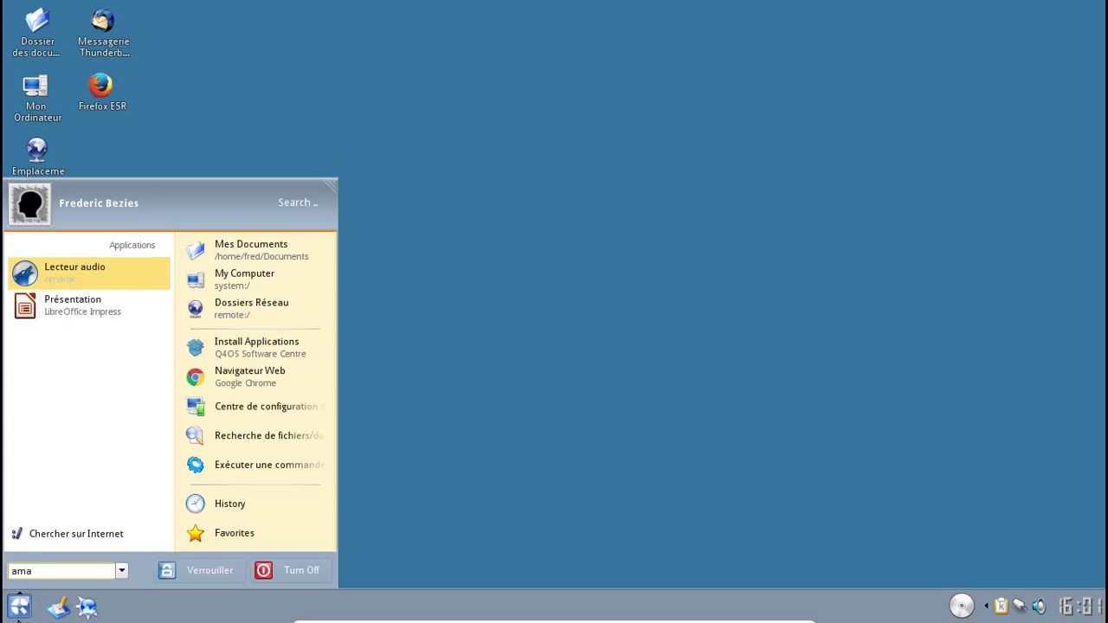
key("Return")
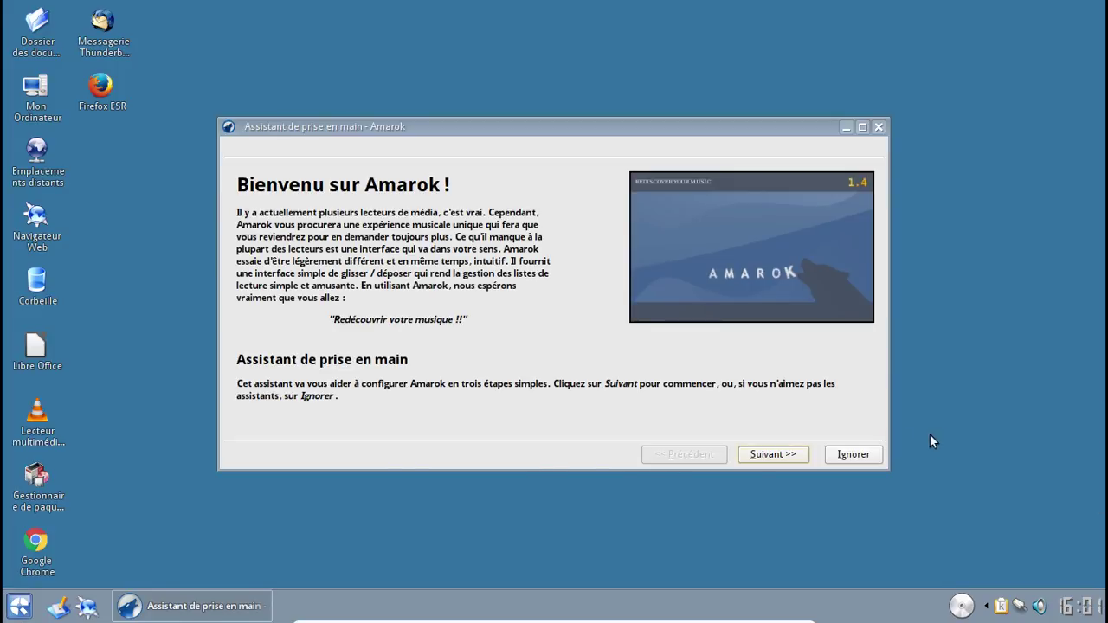
Step: Complete Amarok's first-run wizard with the home folder's Documents/Musique as the music collection folder
left_click(791, 456)
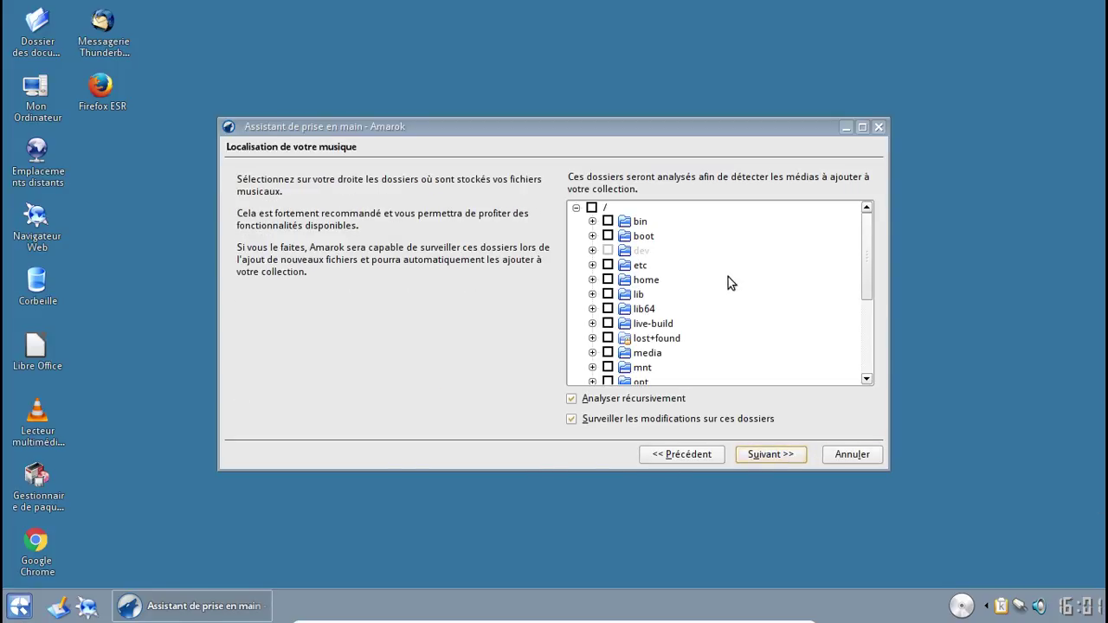
left_click(592, 280)
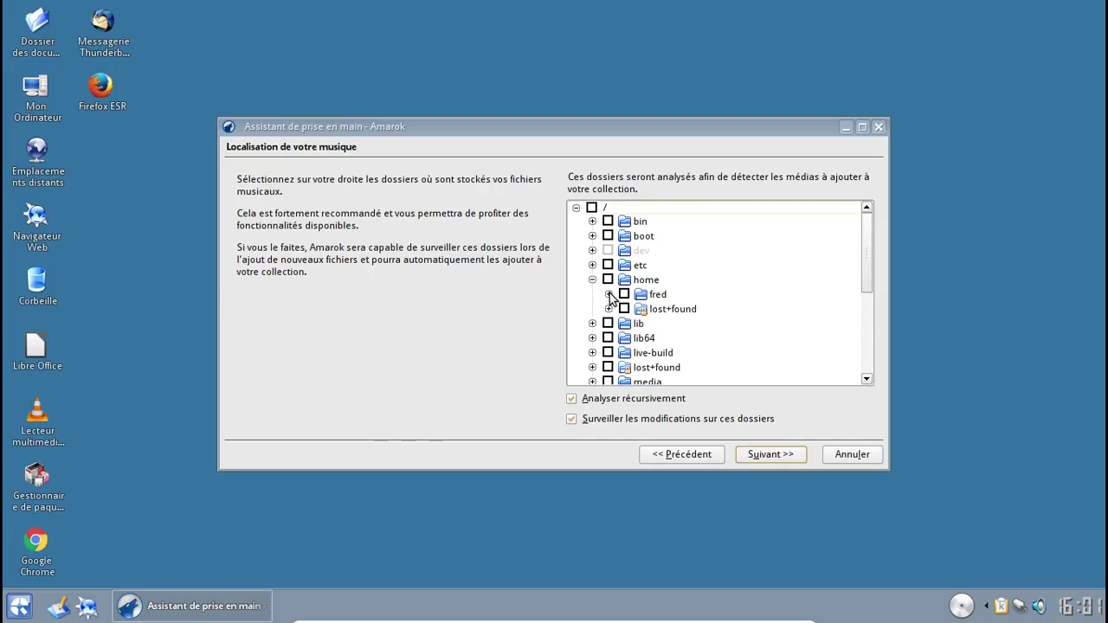
left_click(608, 294)
left_click(625, 323)
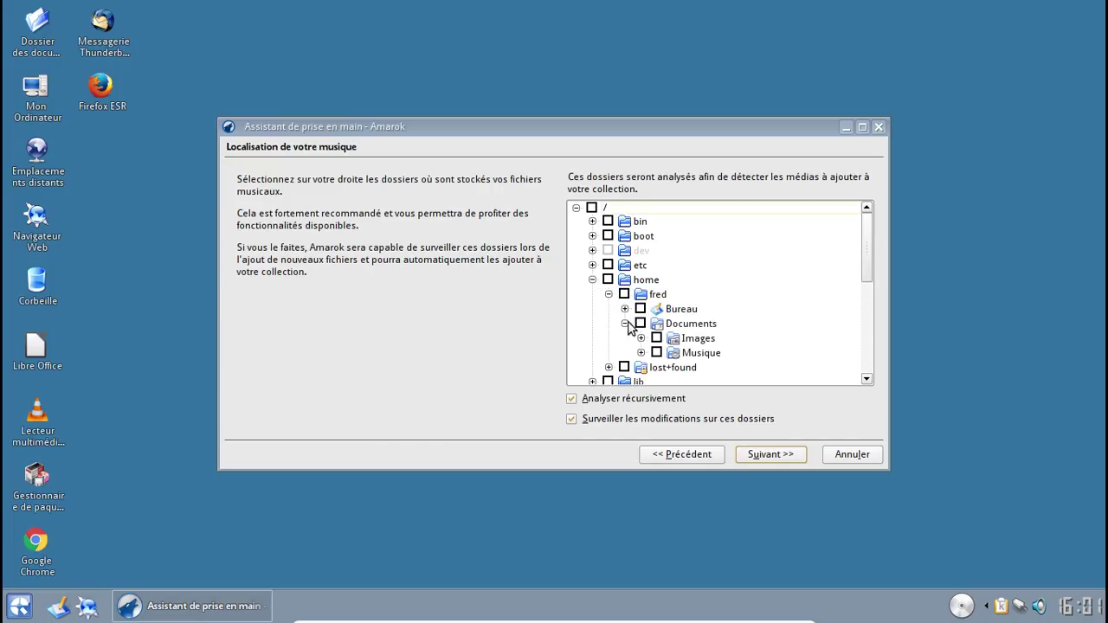
left_click(656, 352)
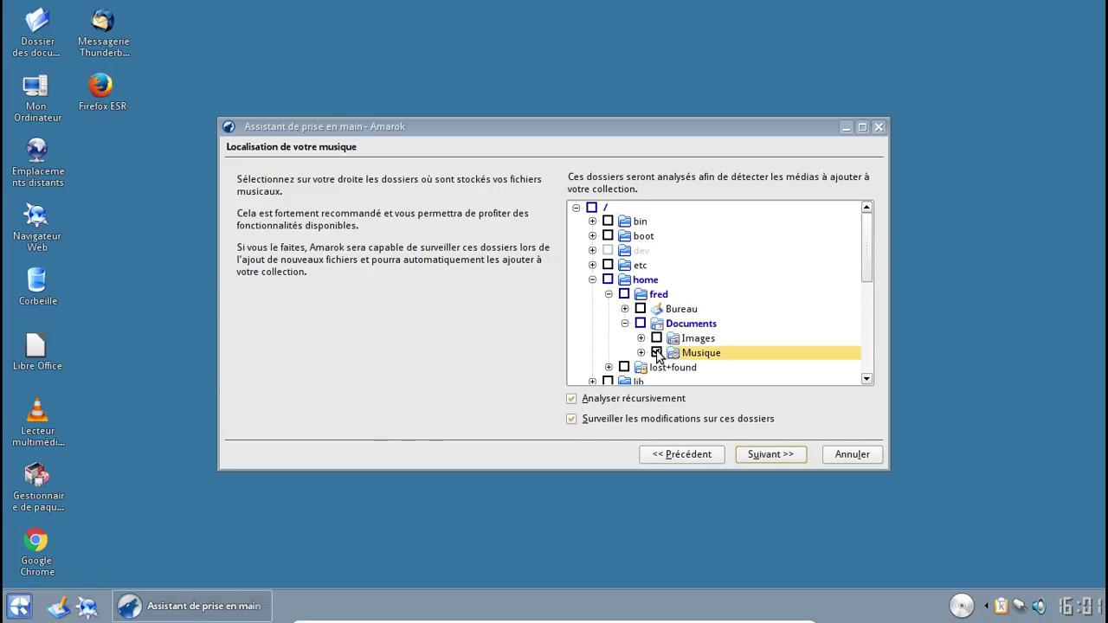
left_click(773, 457)
left_click(774, 457)
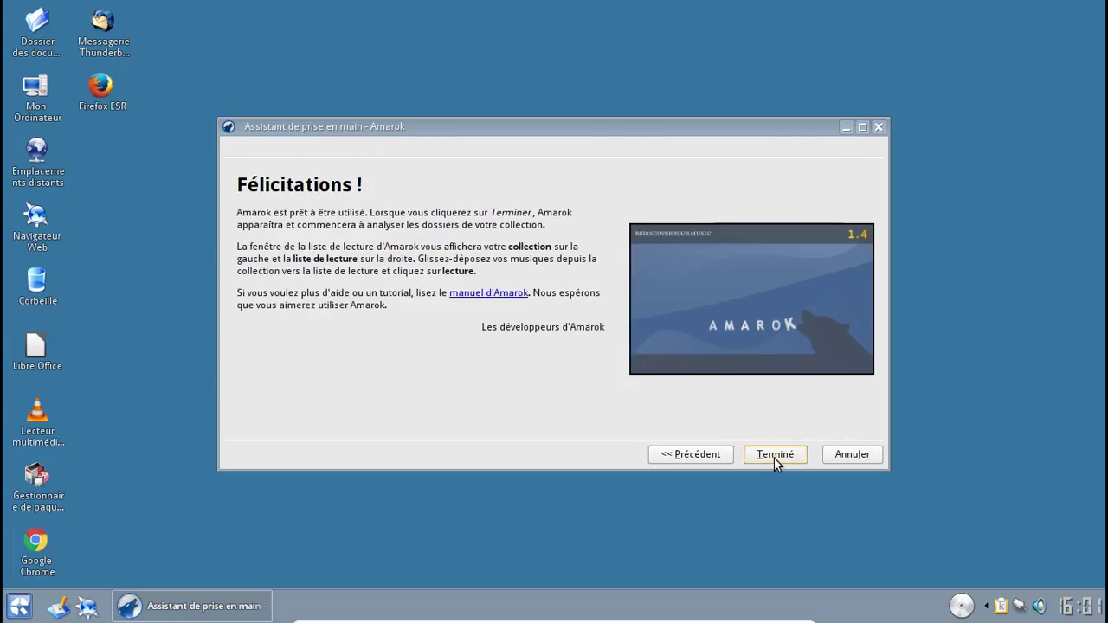
left_click(774, 457)
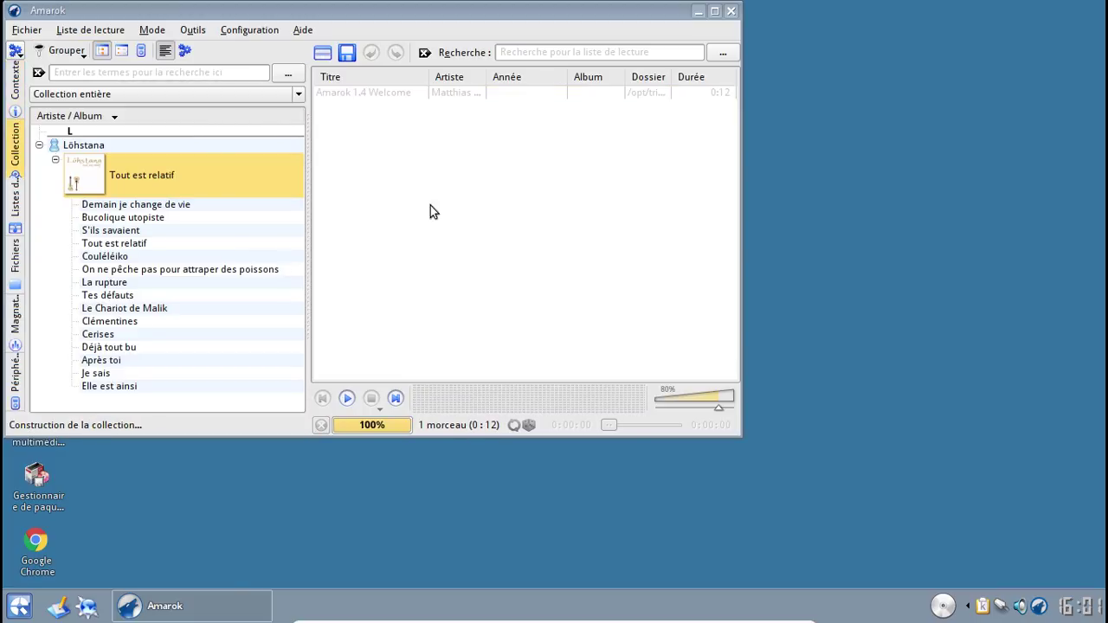
Step: Play the Löhstana album Tout est relatif from the Amarok collection, and quit Amarok completely
double_click(131, 168)
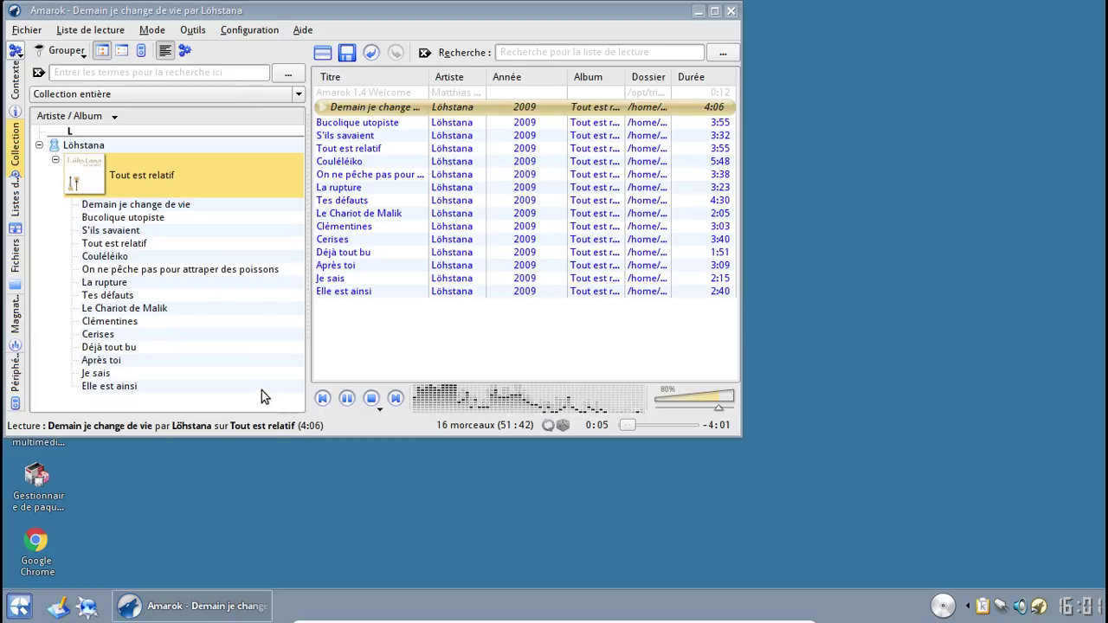
left_click(732, 12)
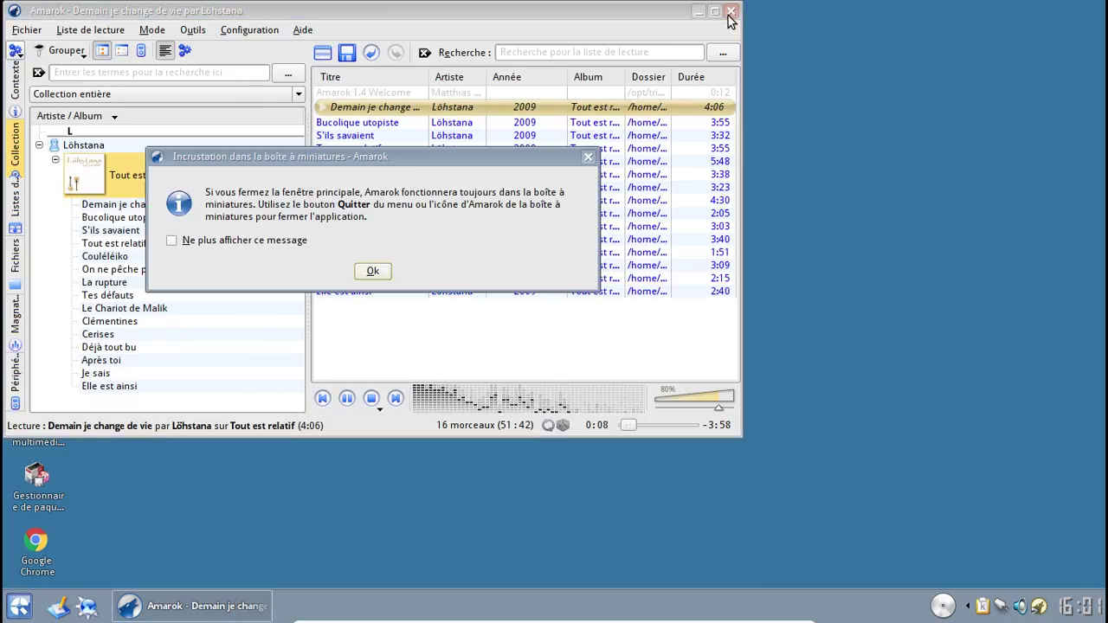
left_click(373, 272)
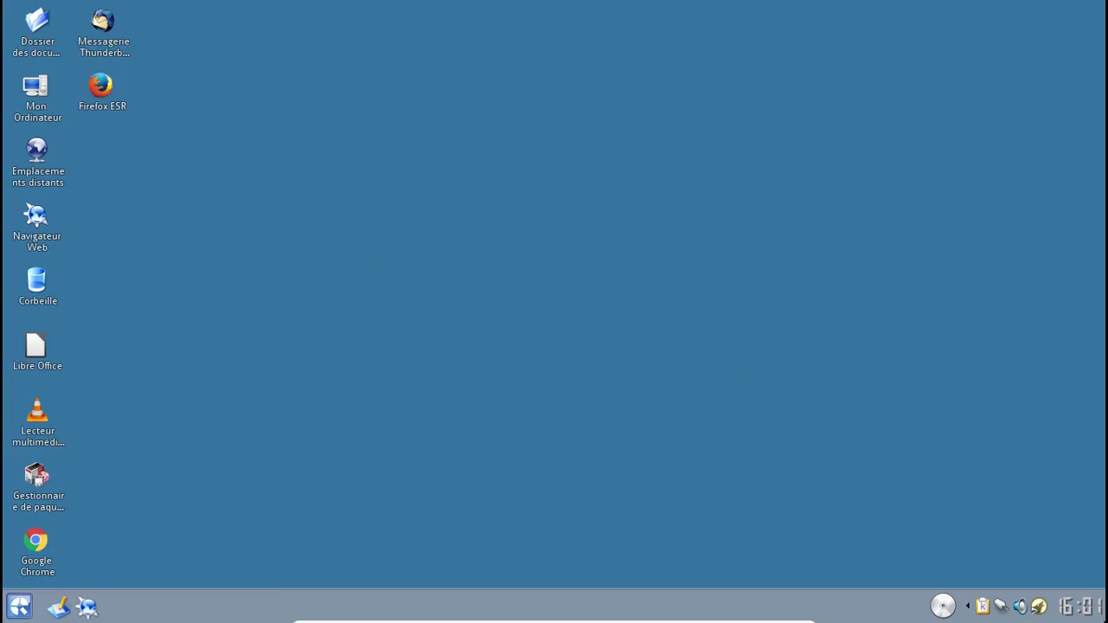
right_click(1033, 611)
left_click(997, 596)
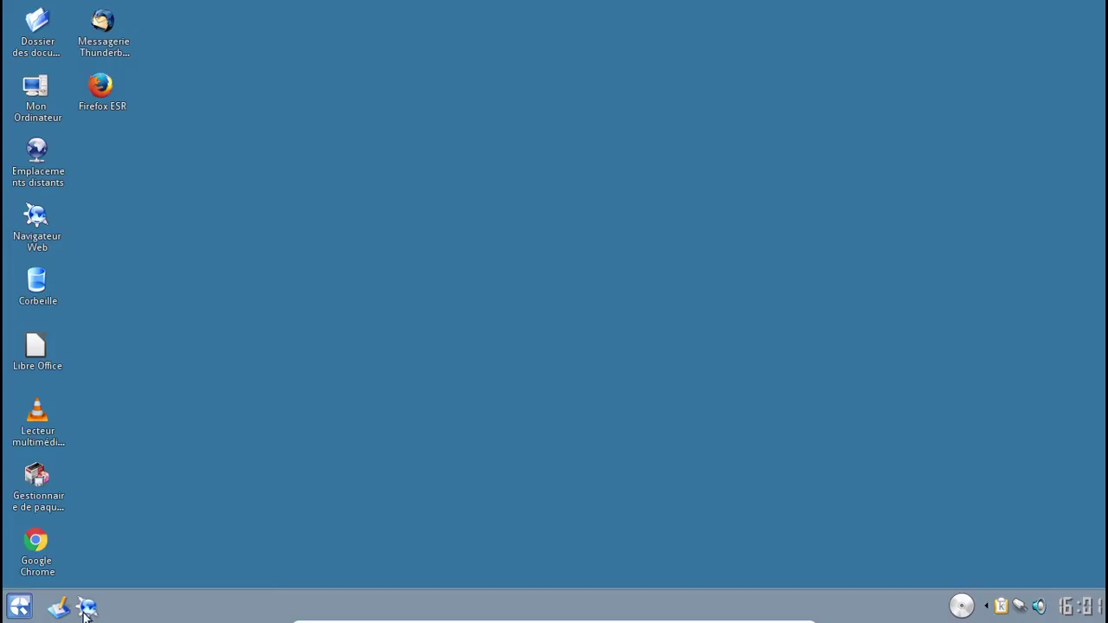
Step: End the desktop session by shutting down the computer
left_click(19, 606)
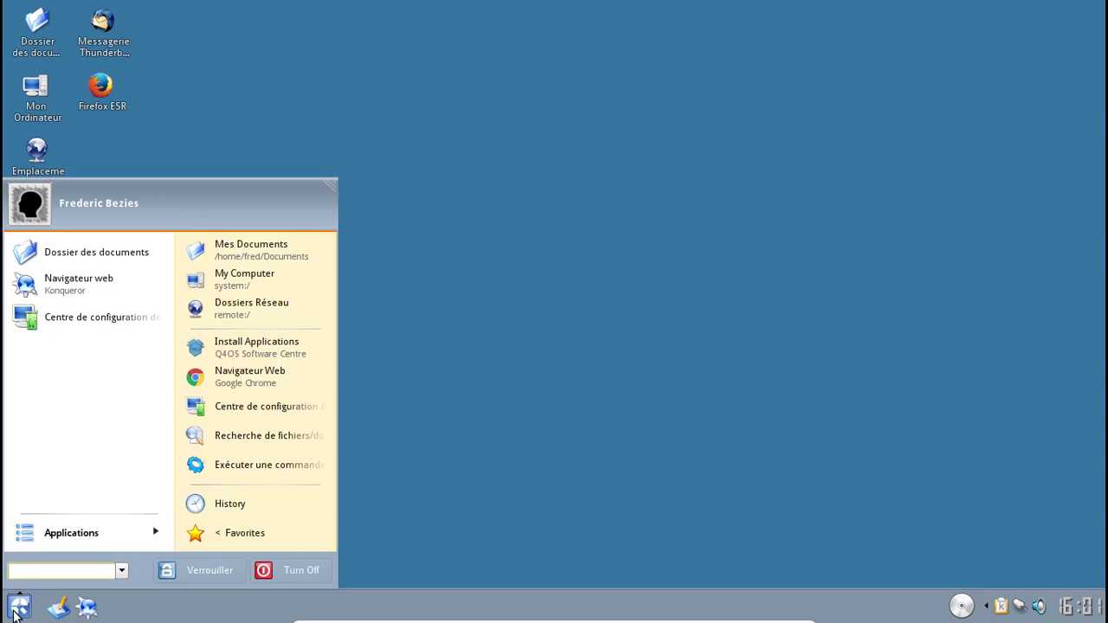
left_click(298, 571)
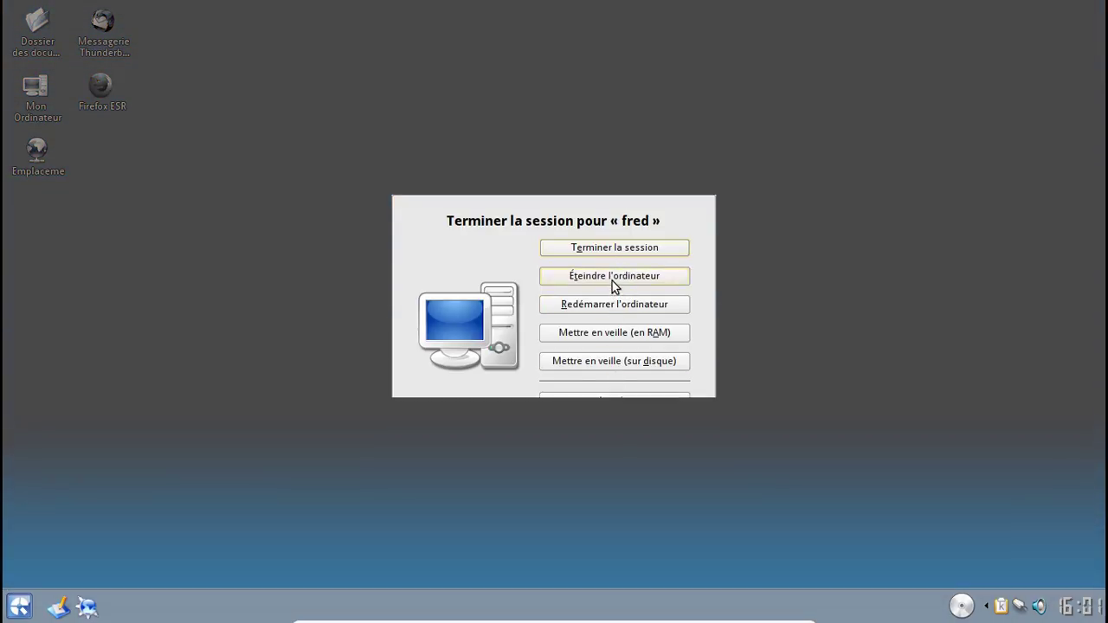
left_click(612, 277)
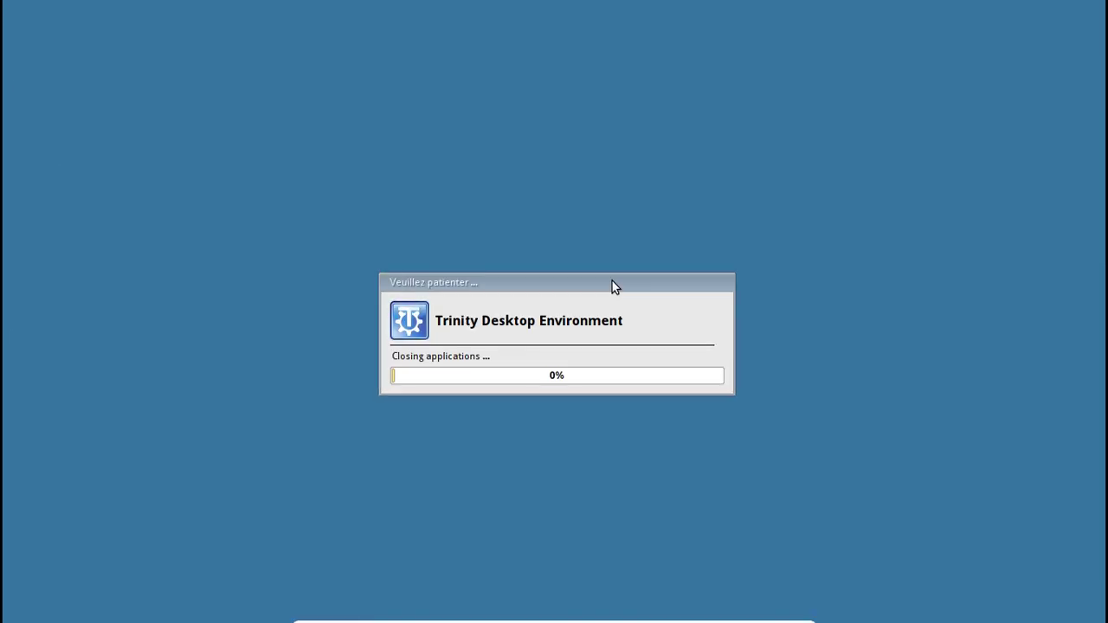